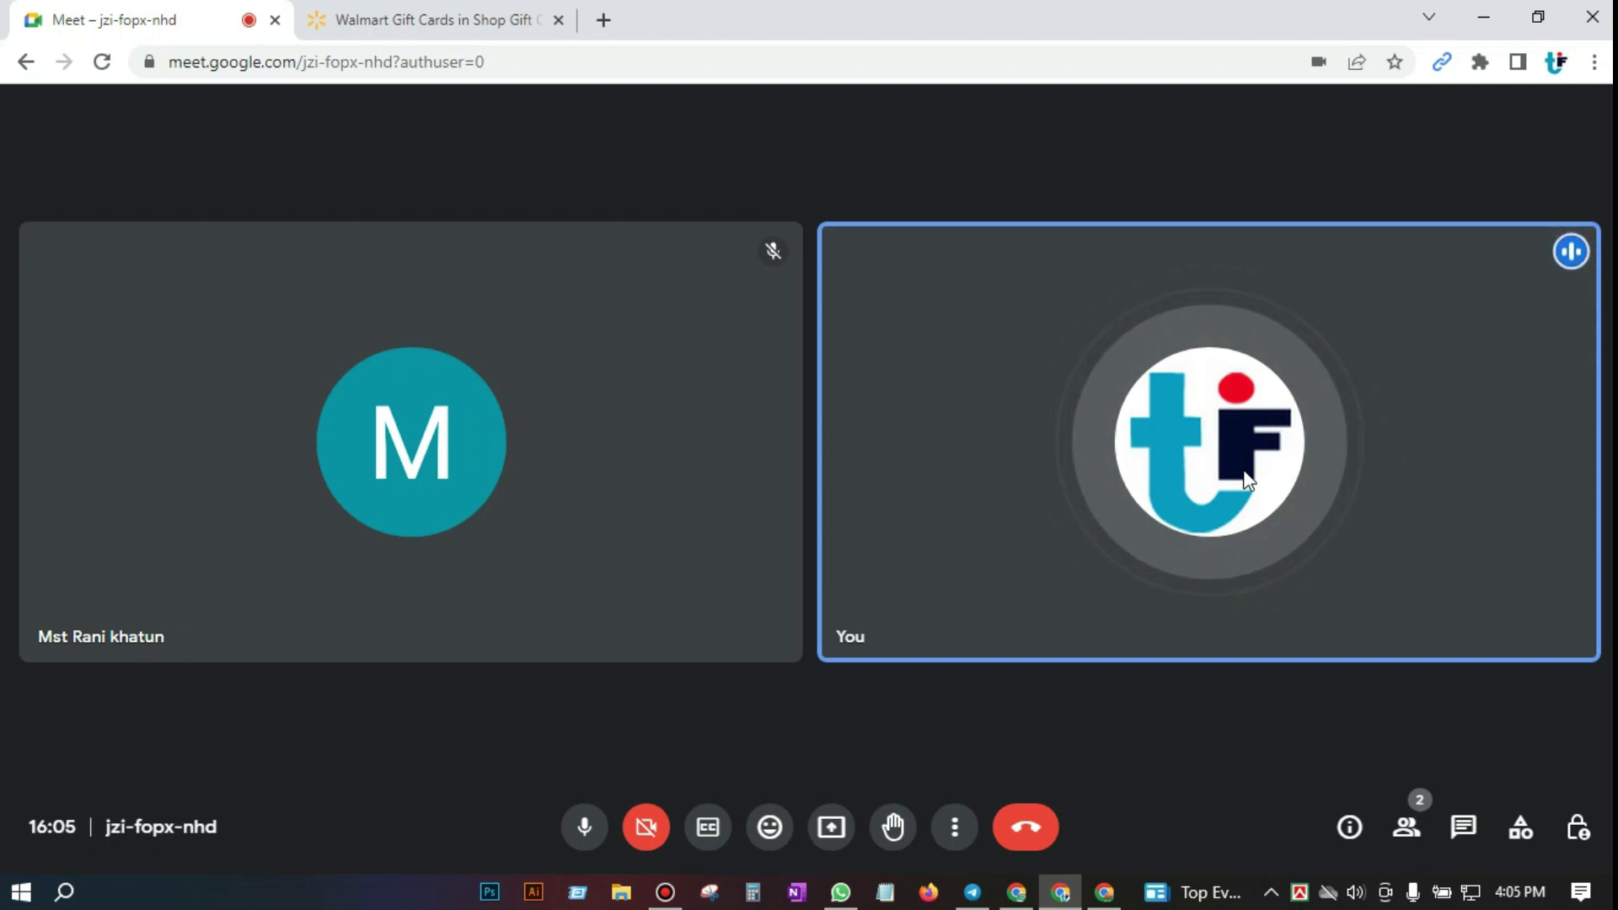
# Step: Leave the Google Meet call view and bring up the Chrome window showing Payoneer's home page
pyautogui.moveTo(1225, 489)
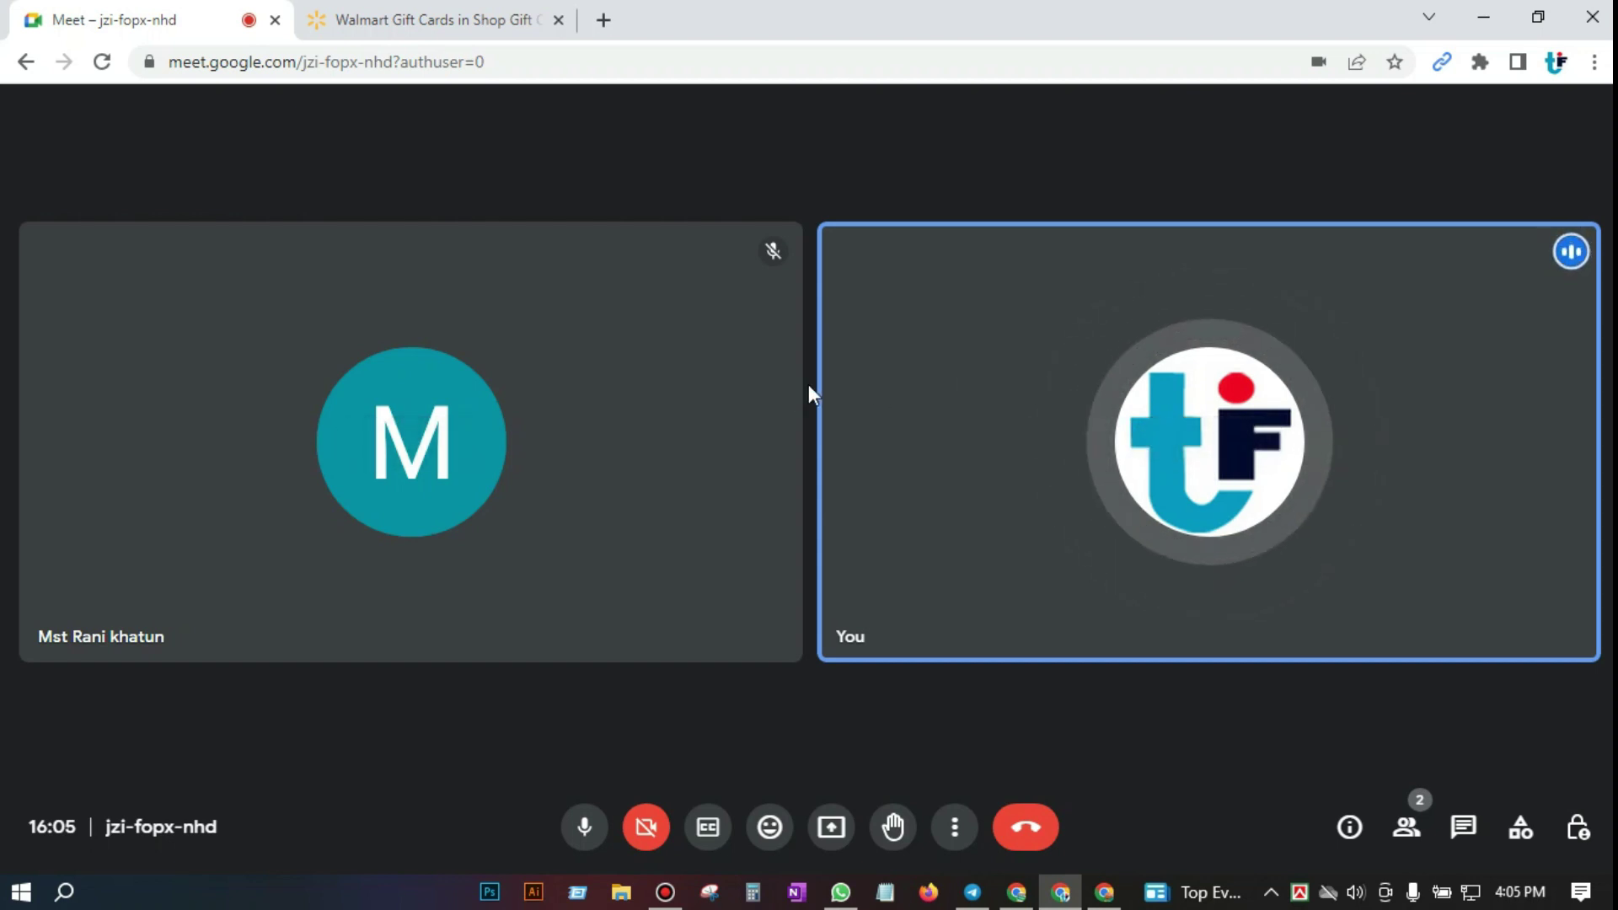
pyautogui.moveTo(756, 451)
pyautogui.moveTo(863, 391)
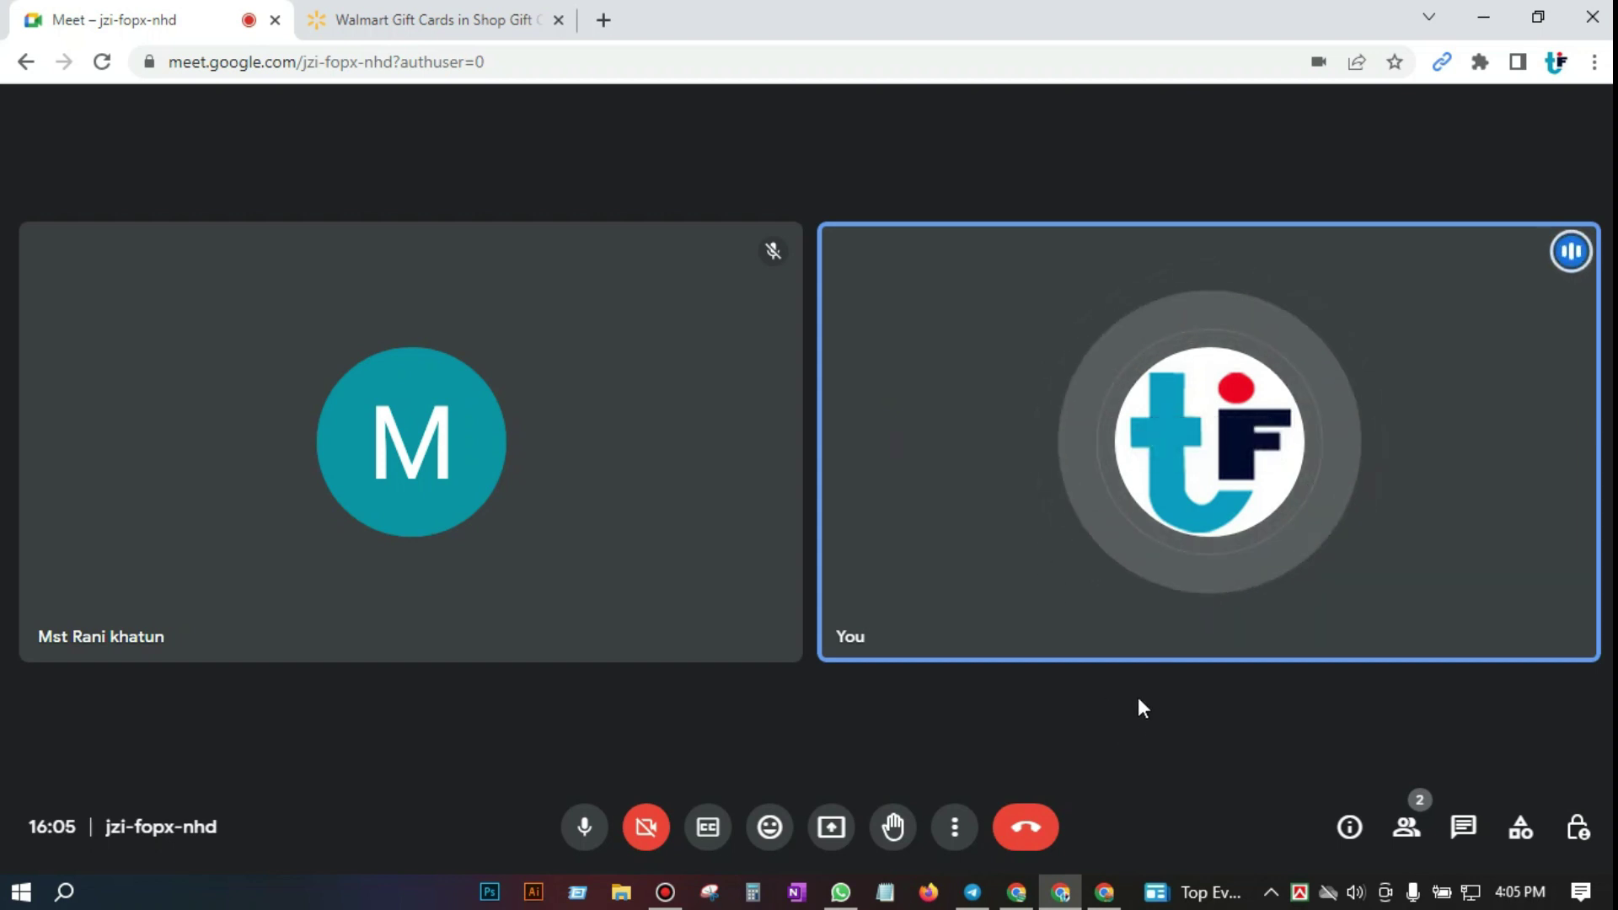
pyautogui.click(1105, 893)
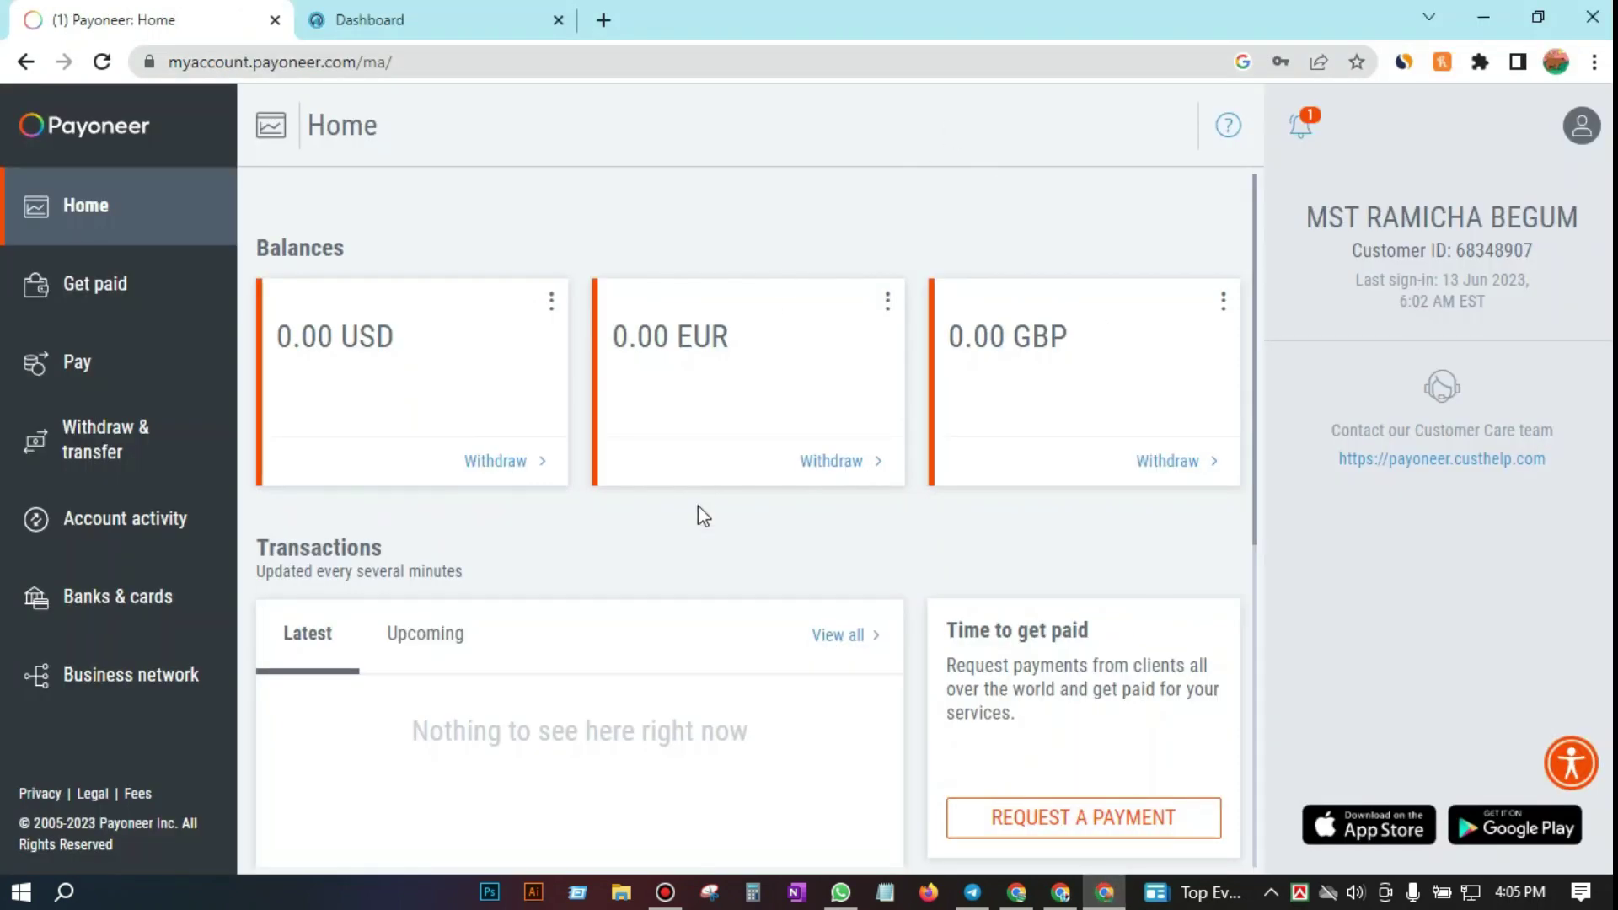
# Step: Switch to the CPABuild Dashboard tab showing $7.30 monthly and $3.60 weekly earnings
pyautogui.click(433, 12)
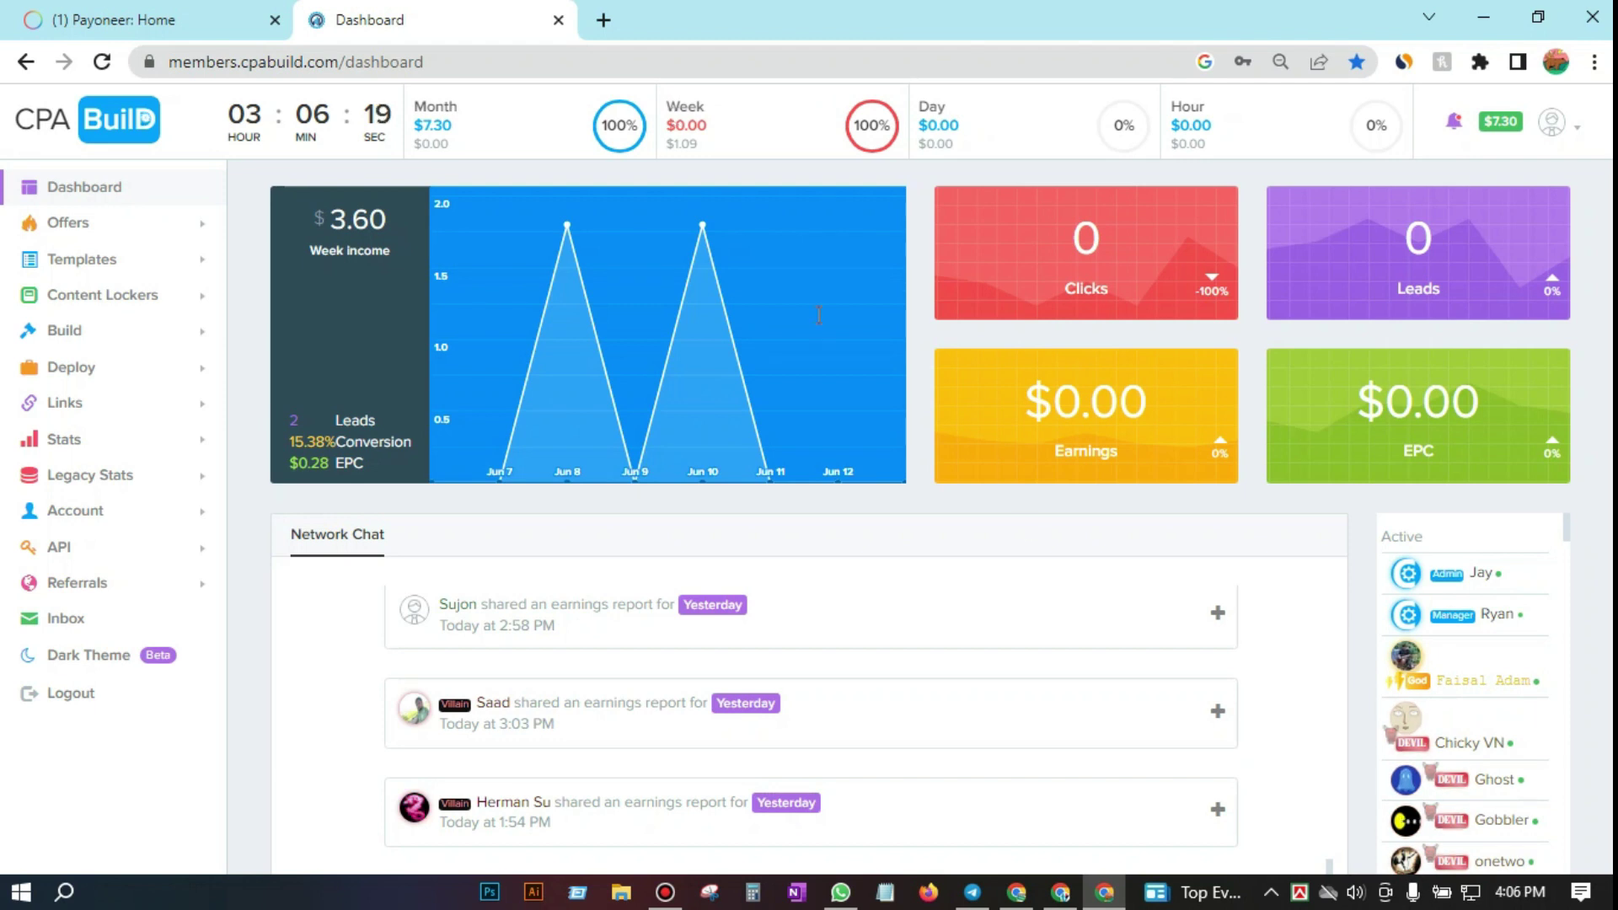
# Step: Reload the CPABuild dashboard
pyautogui.scroll(-4, 819, 314)
pyautogui.scroll(4, 1572, 433)
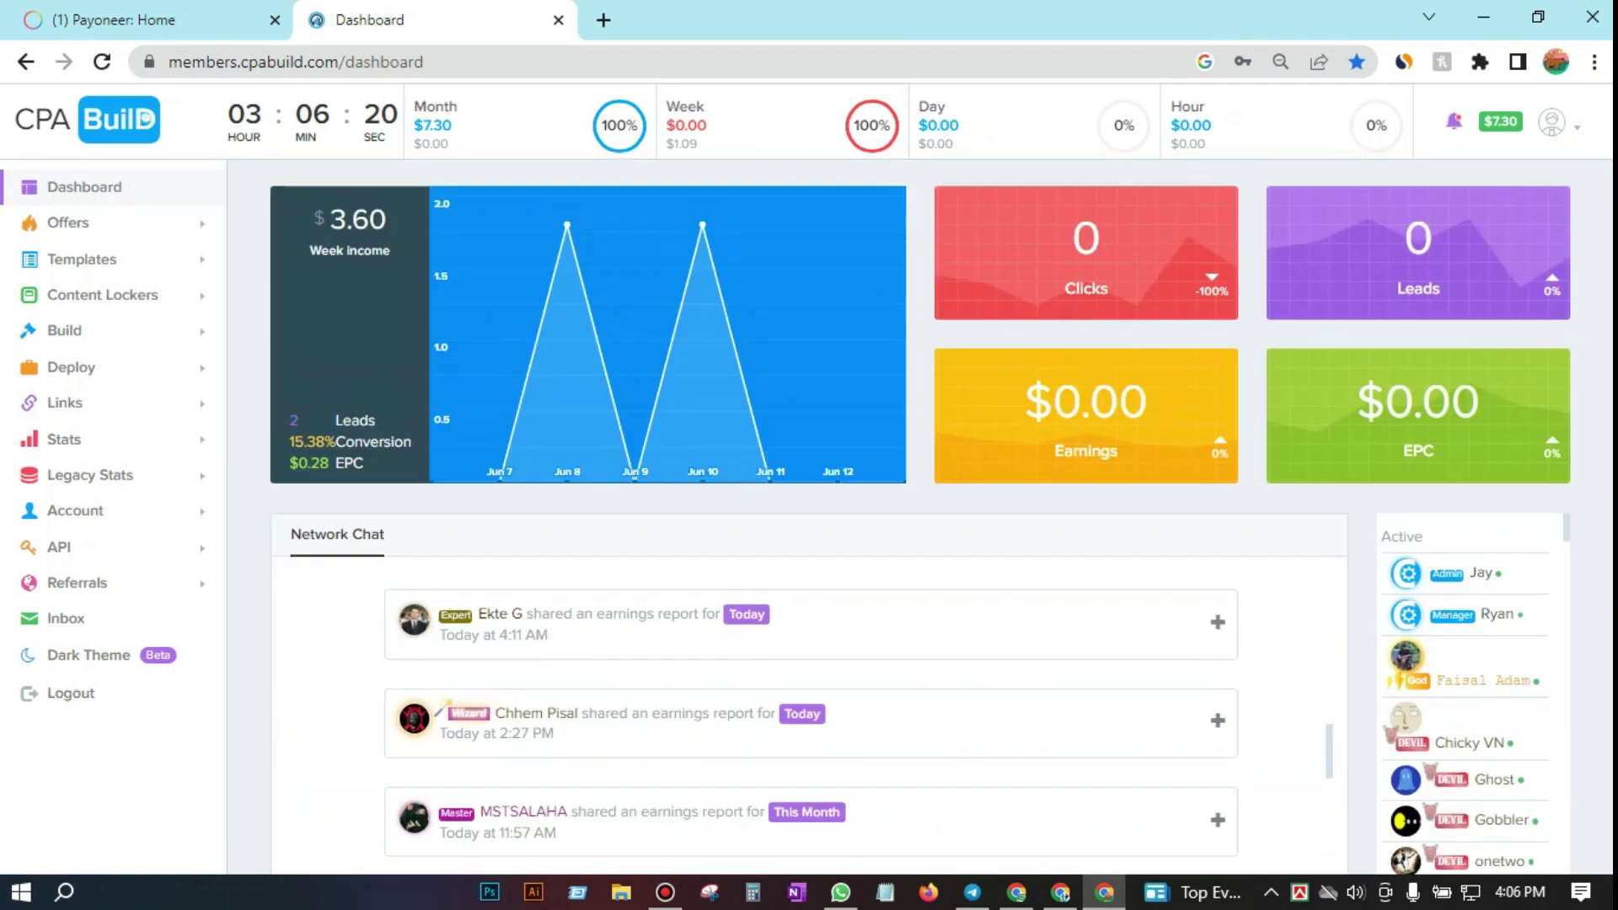
pyautogui.click(102, 61)
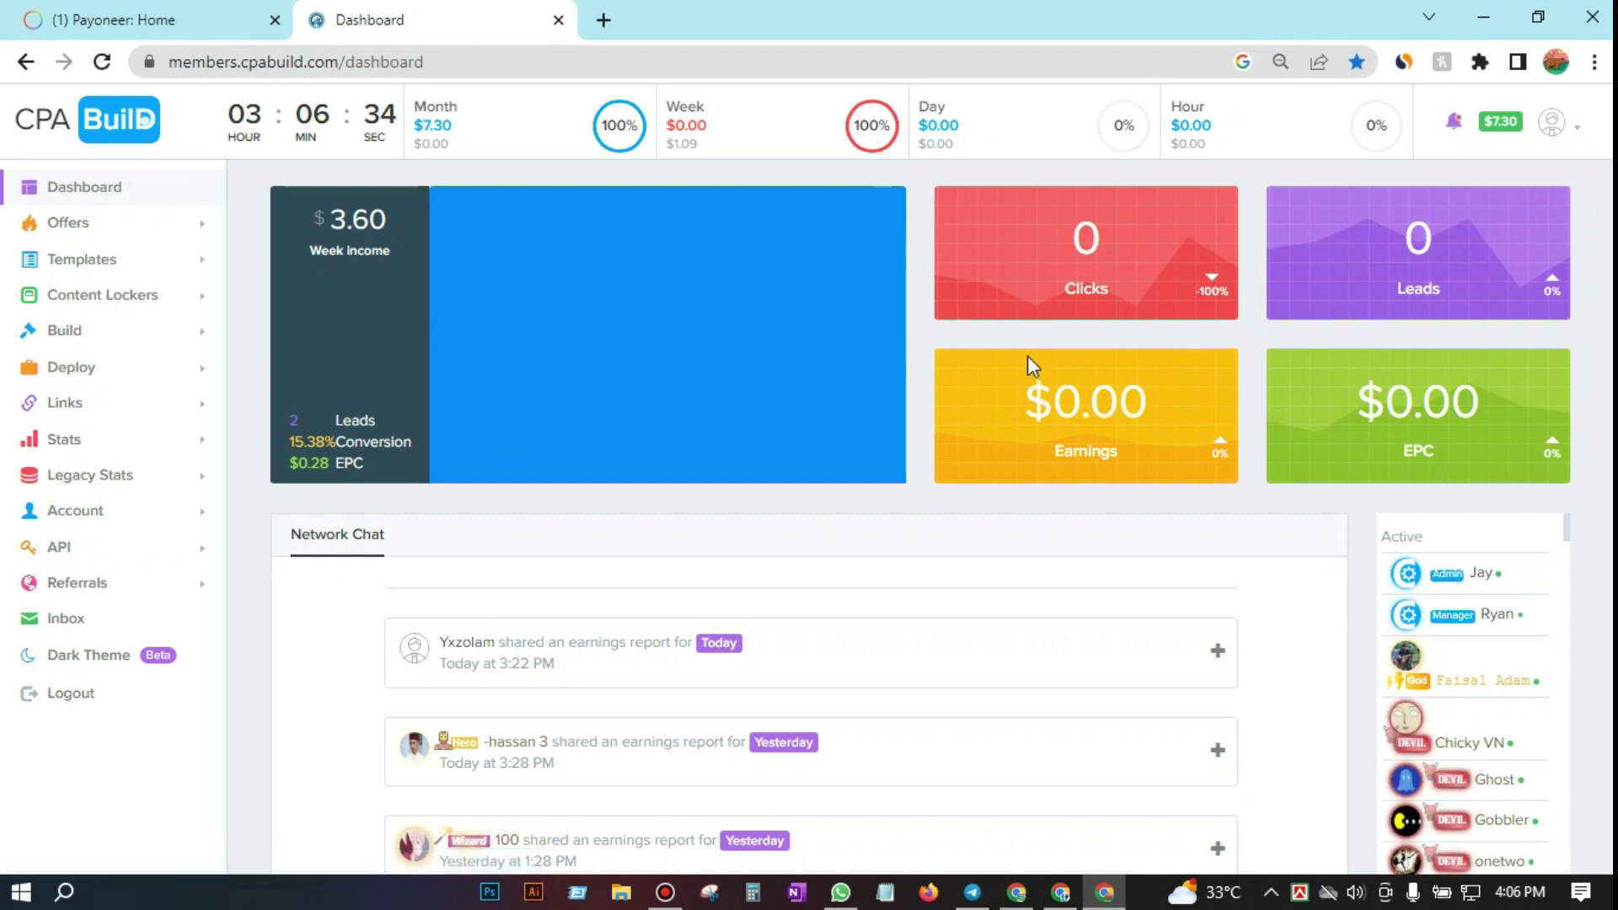
# Step: Look through the Network Chat, then return to the Payoneer Home tab
pyautogui.scroll(-4, 1257, 426)
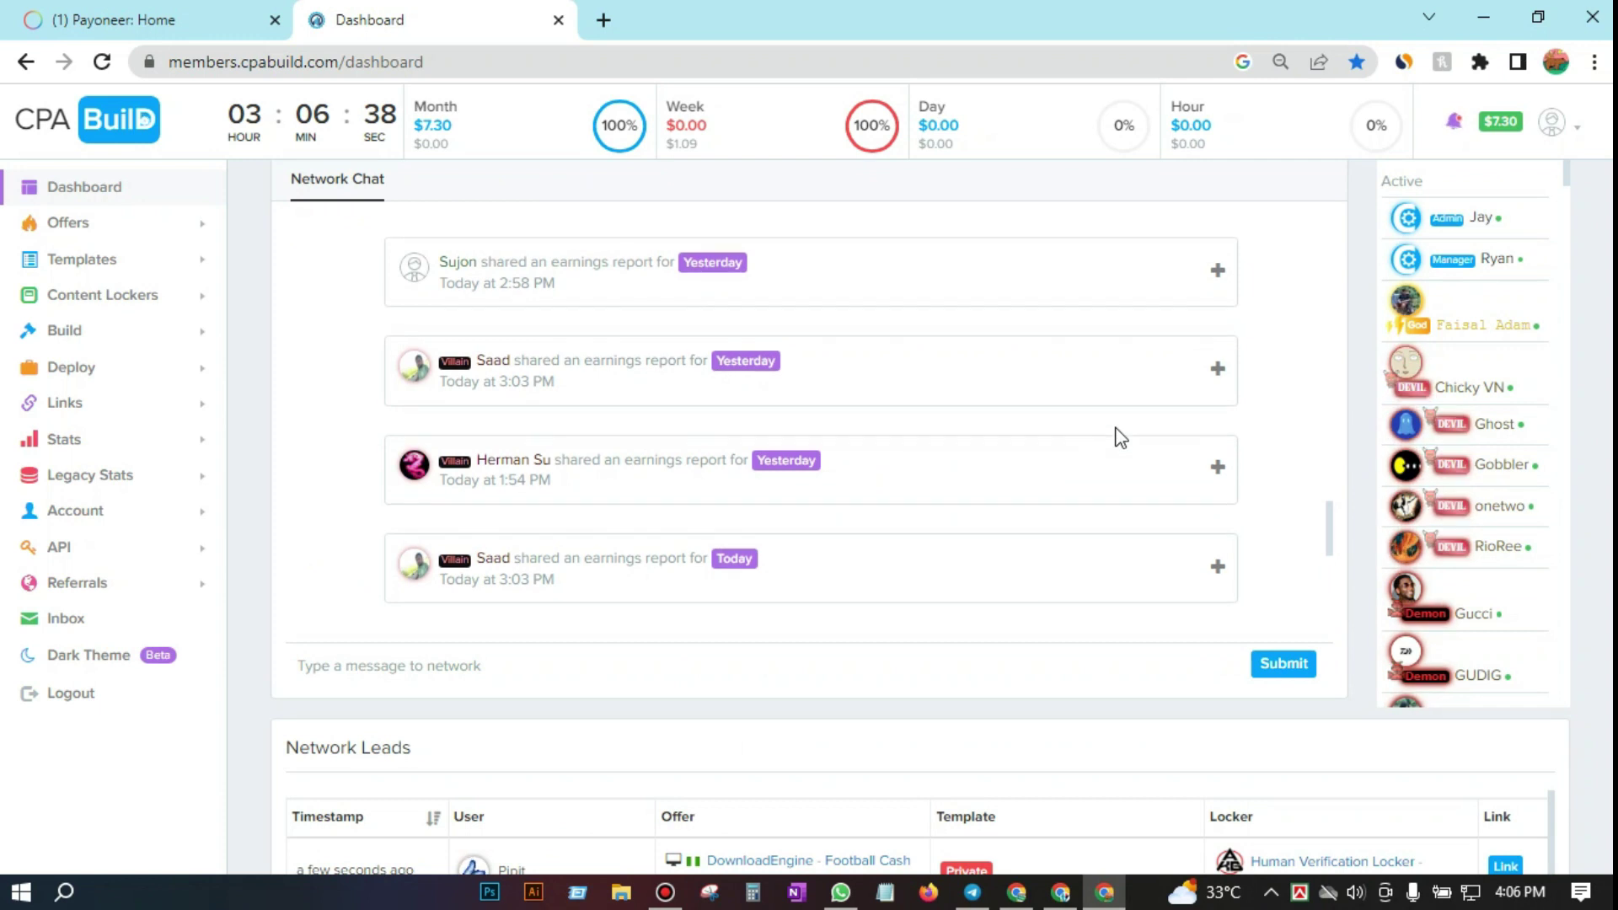
pyautogui.scroll(3, 1114, 430)
pyautogui.scroll(2, 843, 434)
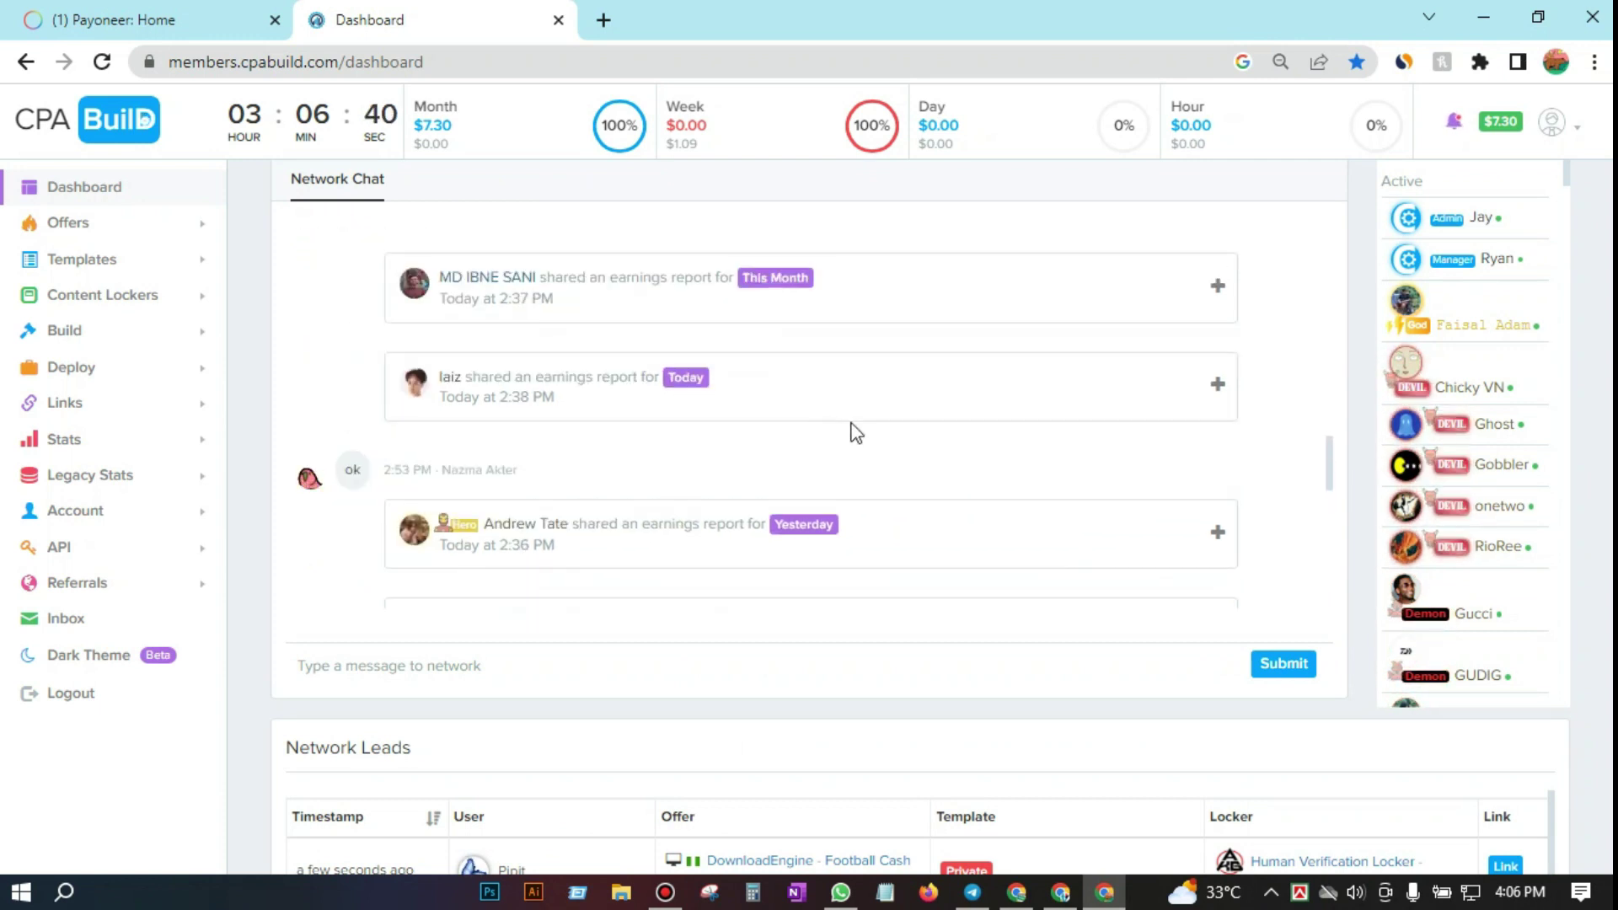
pyautogui.scroll(4, 1096, 505)
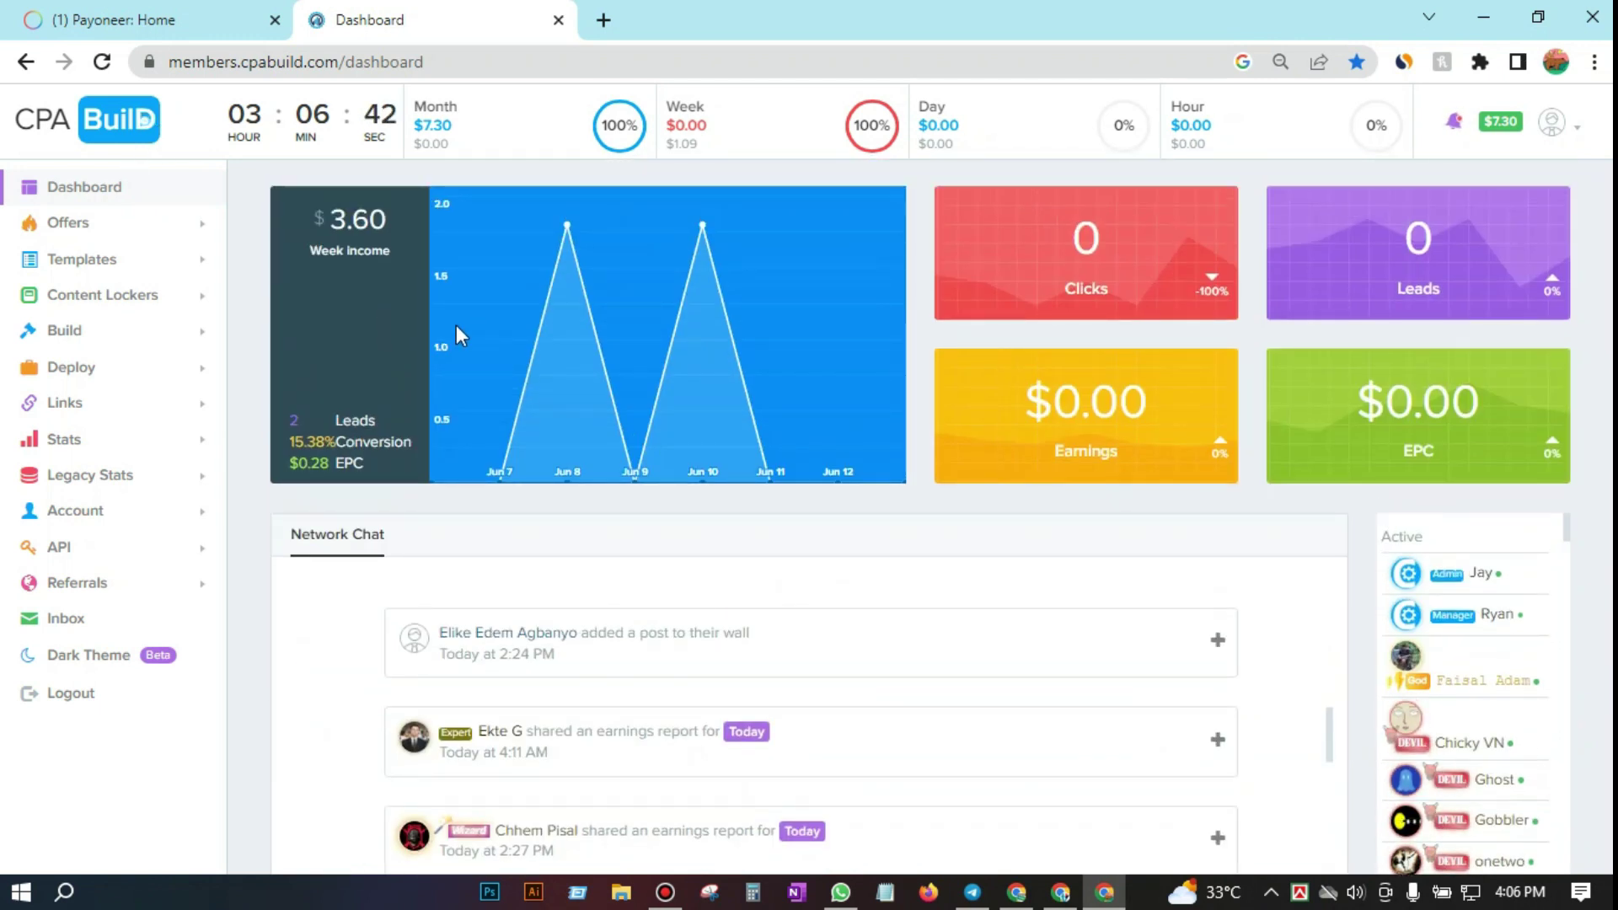
pyautogui.click(93, 21)
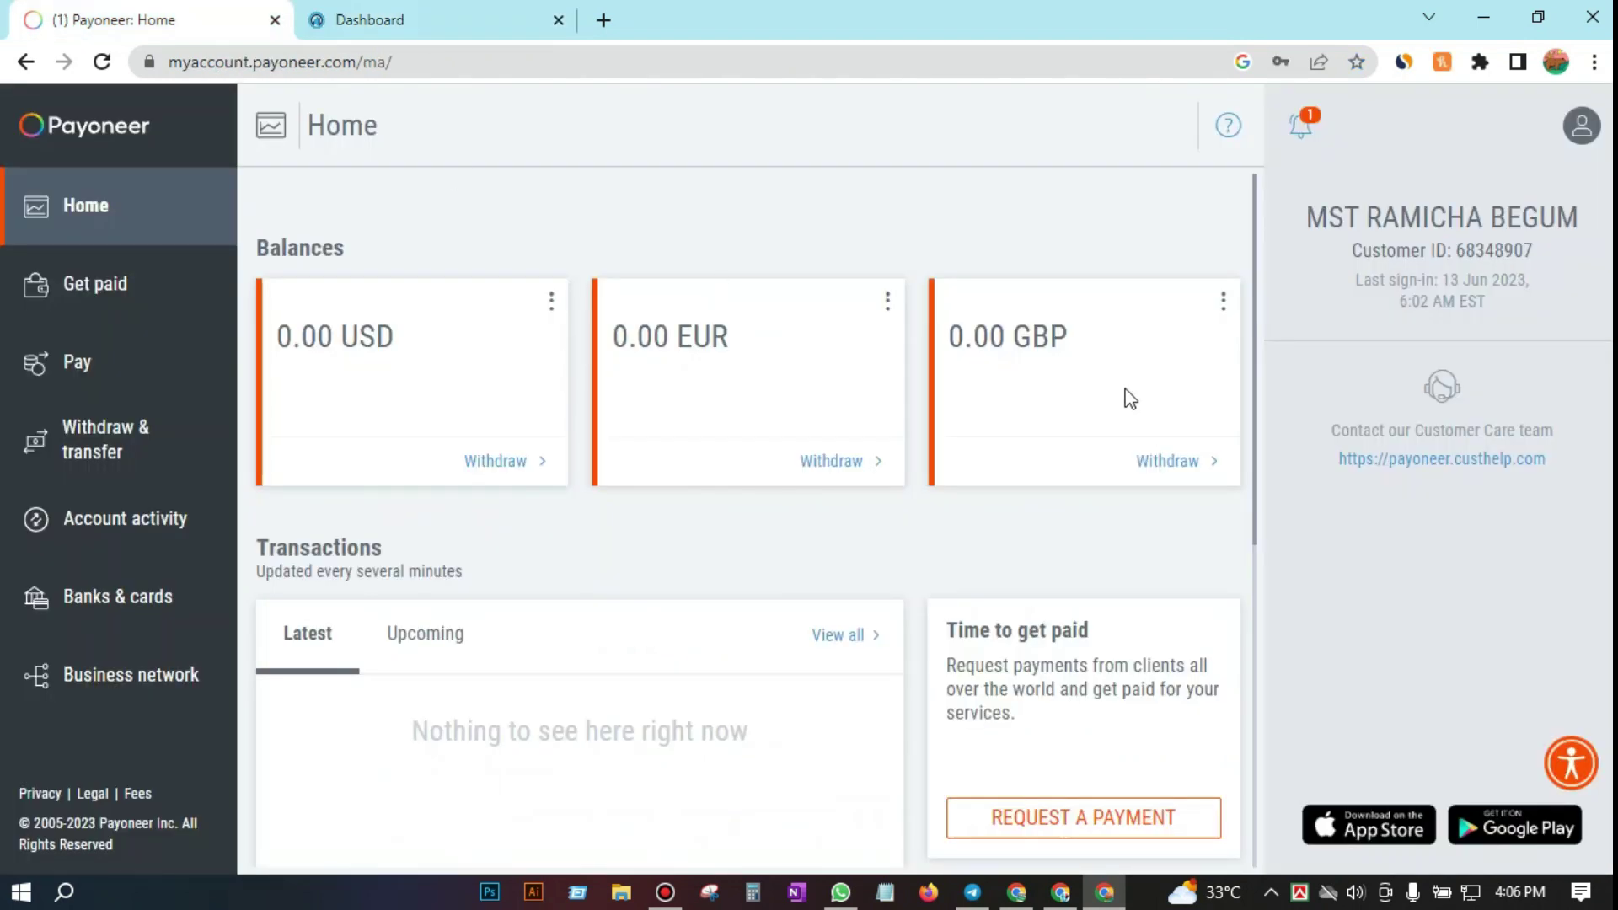
# Step: Open Payoneer's Get paid page with its Request a payment and Receiving accounts options
pyautogui.scroll(-3, 758, 439)
pyautogui.scroll(3, 768, 447)
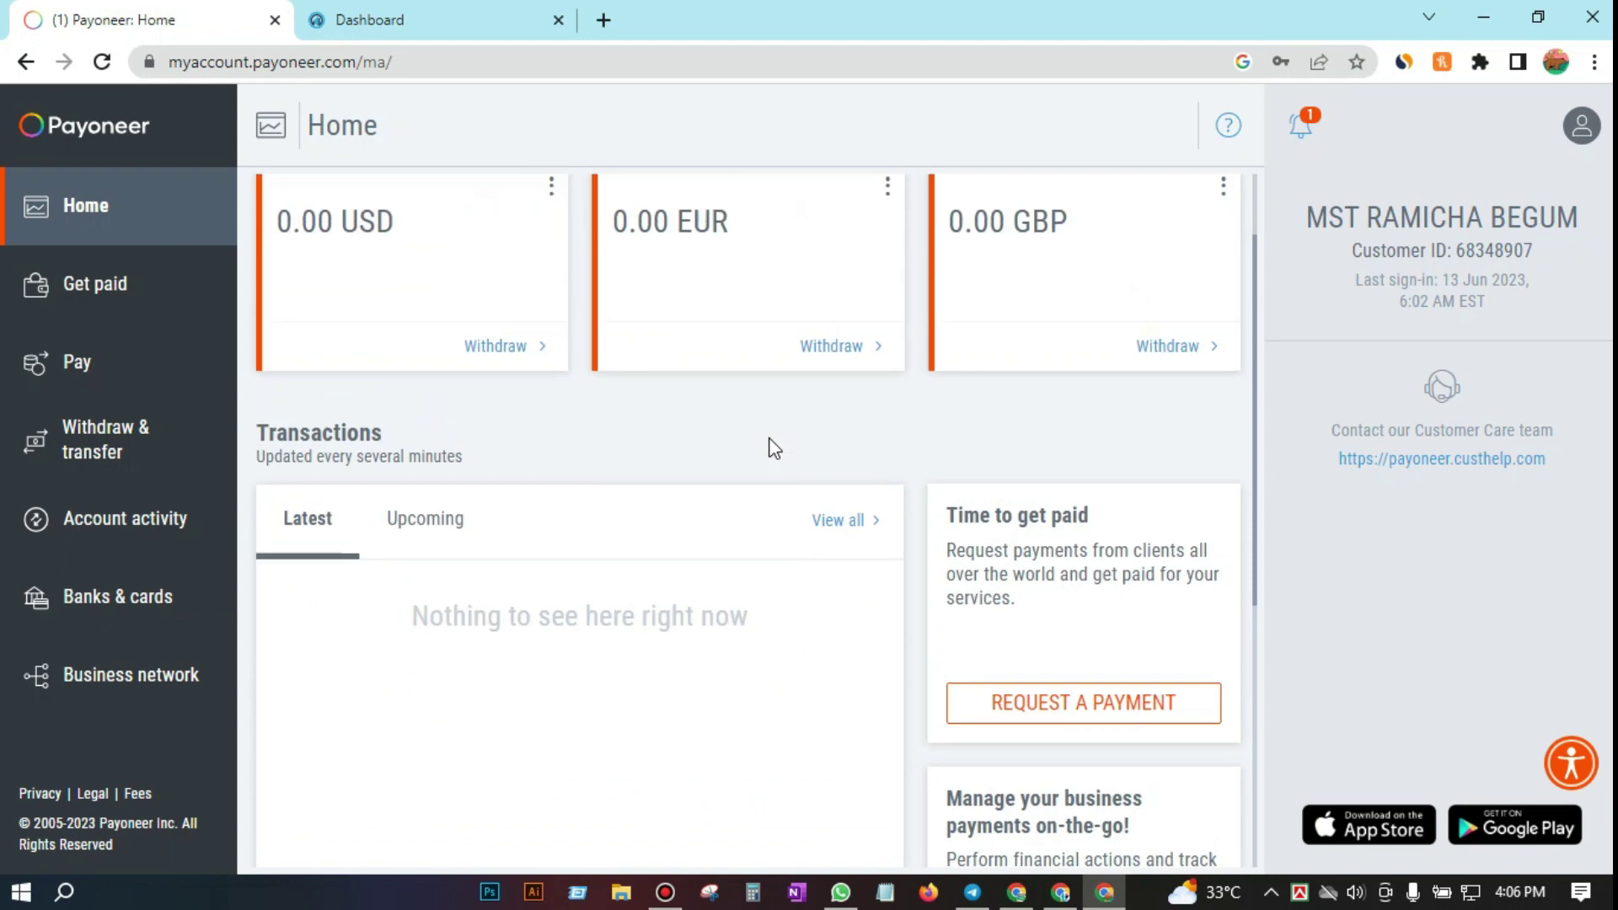
pyautogui.hotkey('ctrl', 'Tab')
pyautogui.hotkey('ctrl', 'Tab')
pyautogui.click(788, 525)
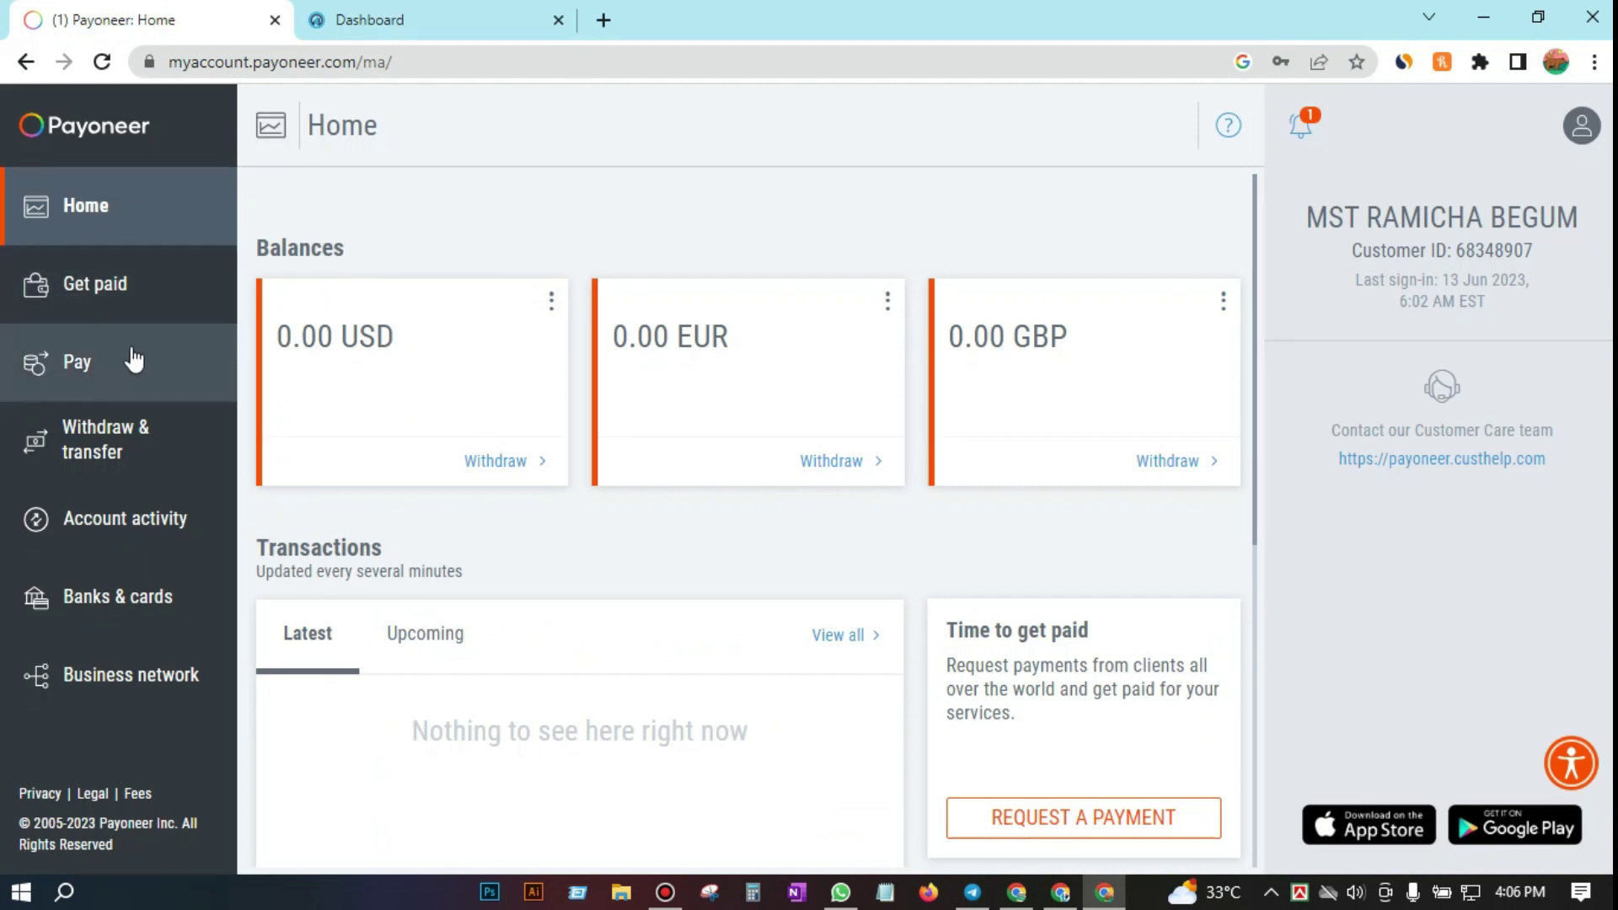
pyautogui.click(93, 286)
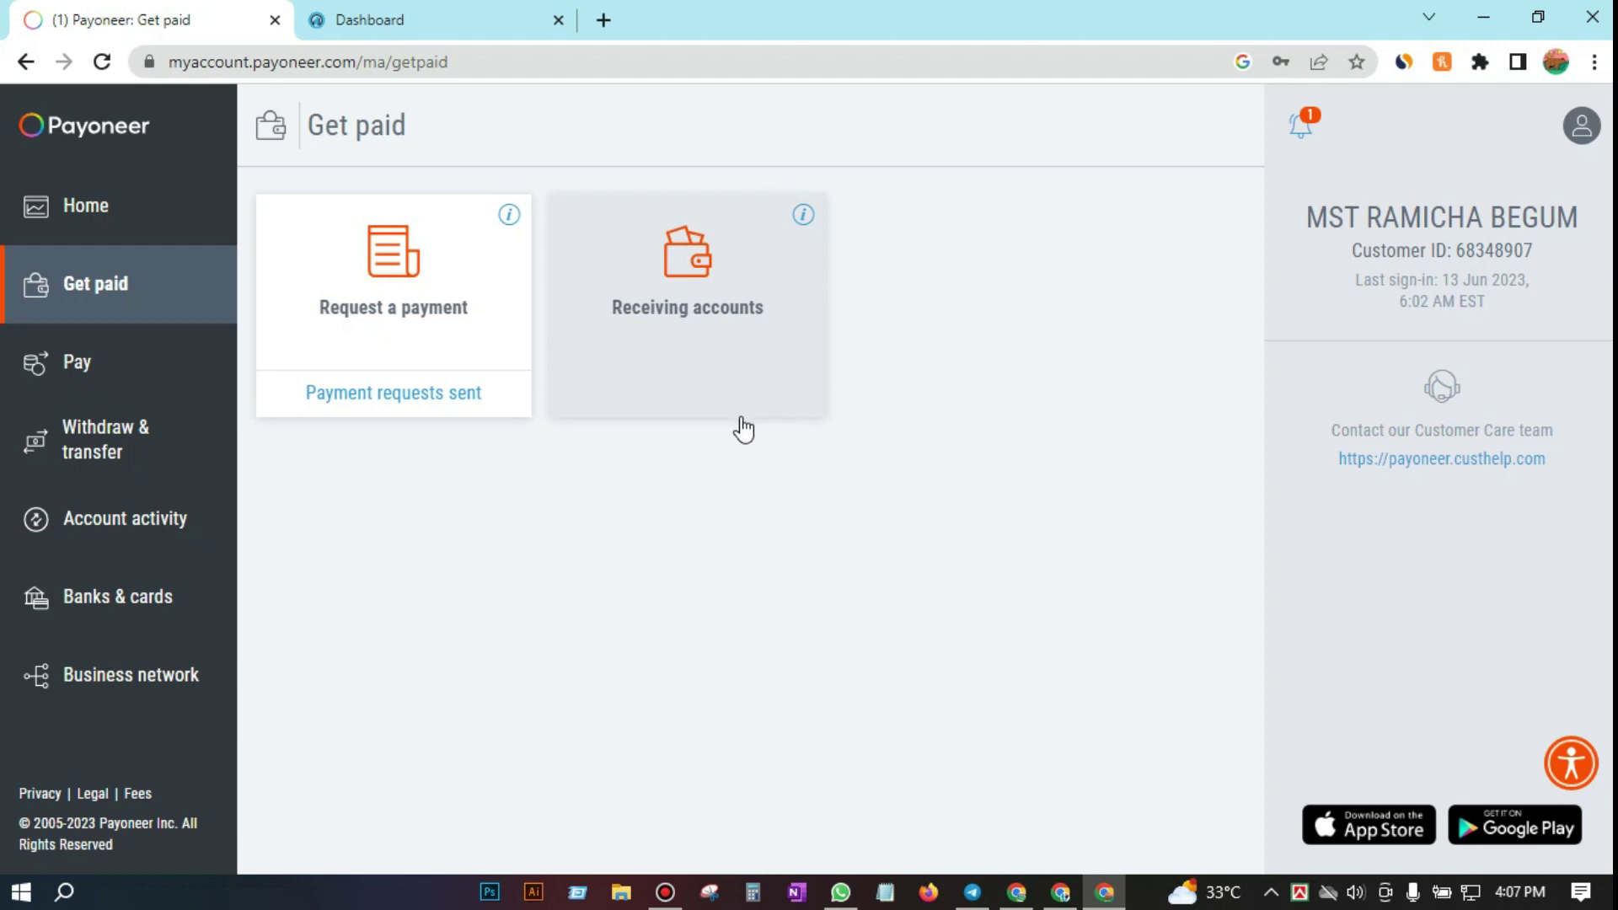
# Step: View the USA USD Account 1 bank details under Receiving accounts, then return to CPABuild
pyautogui.click(686, 318)
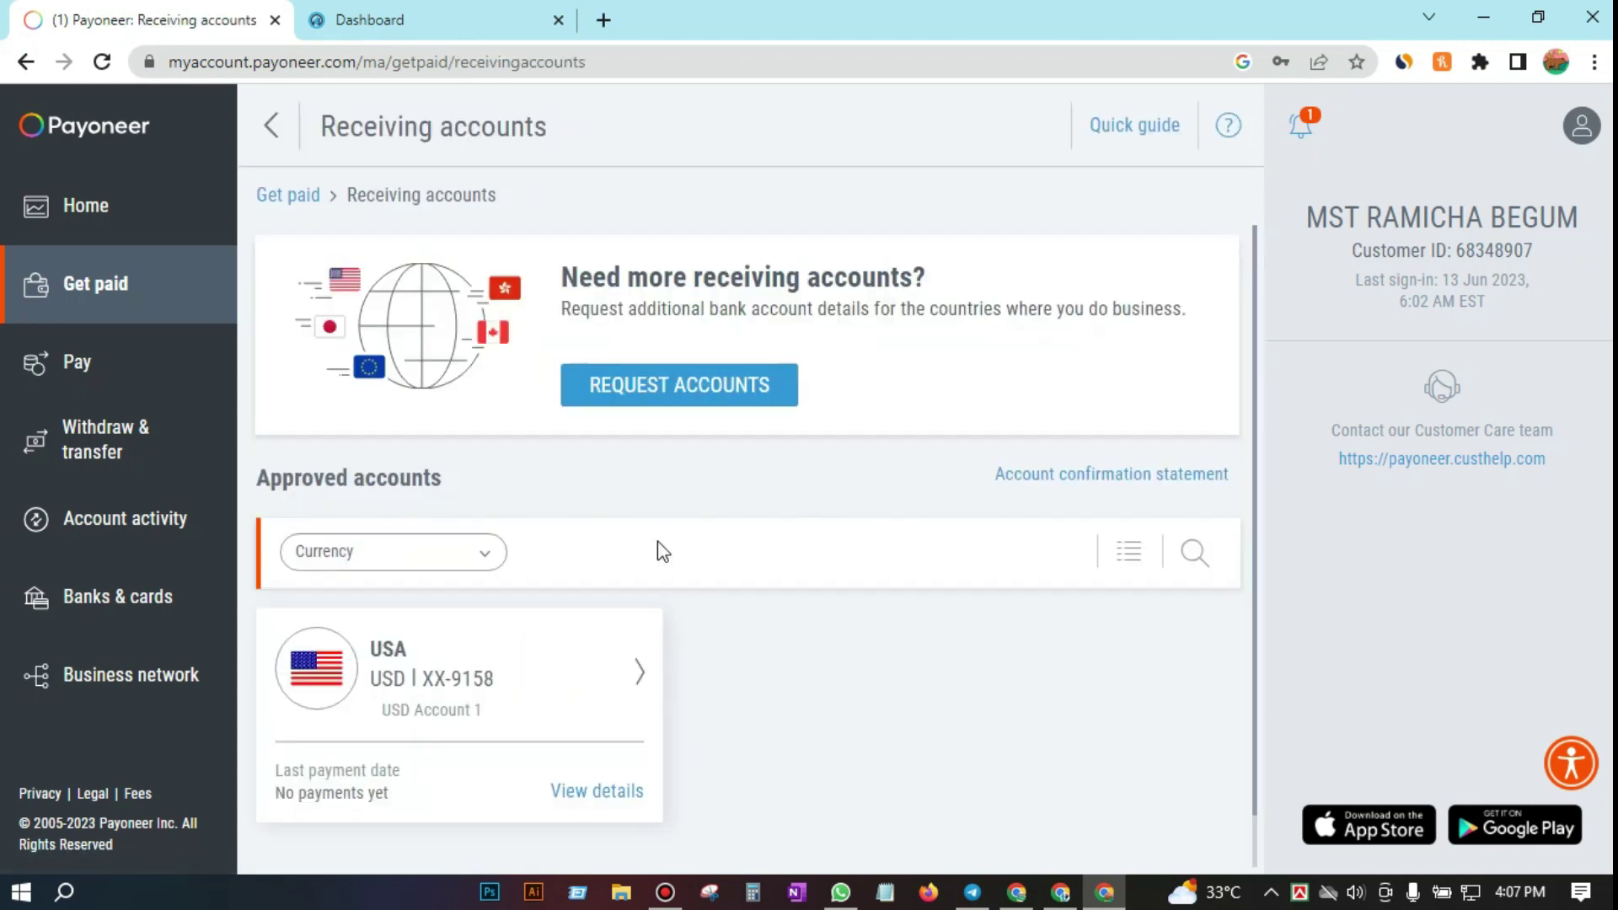
pyautogui.scroll(-1, 472, 706)
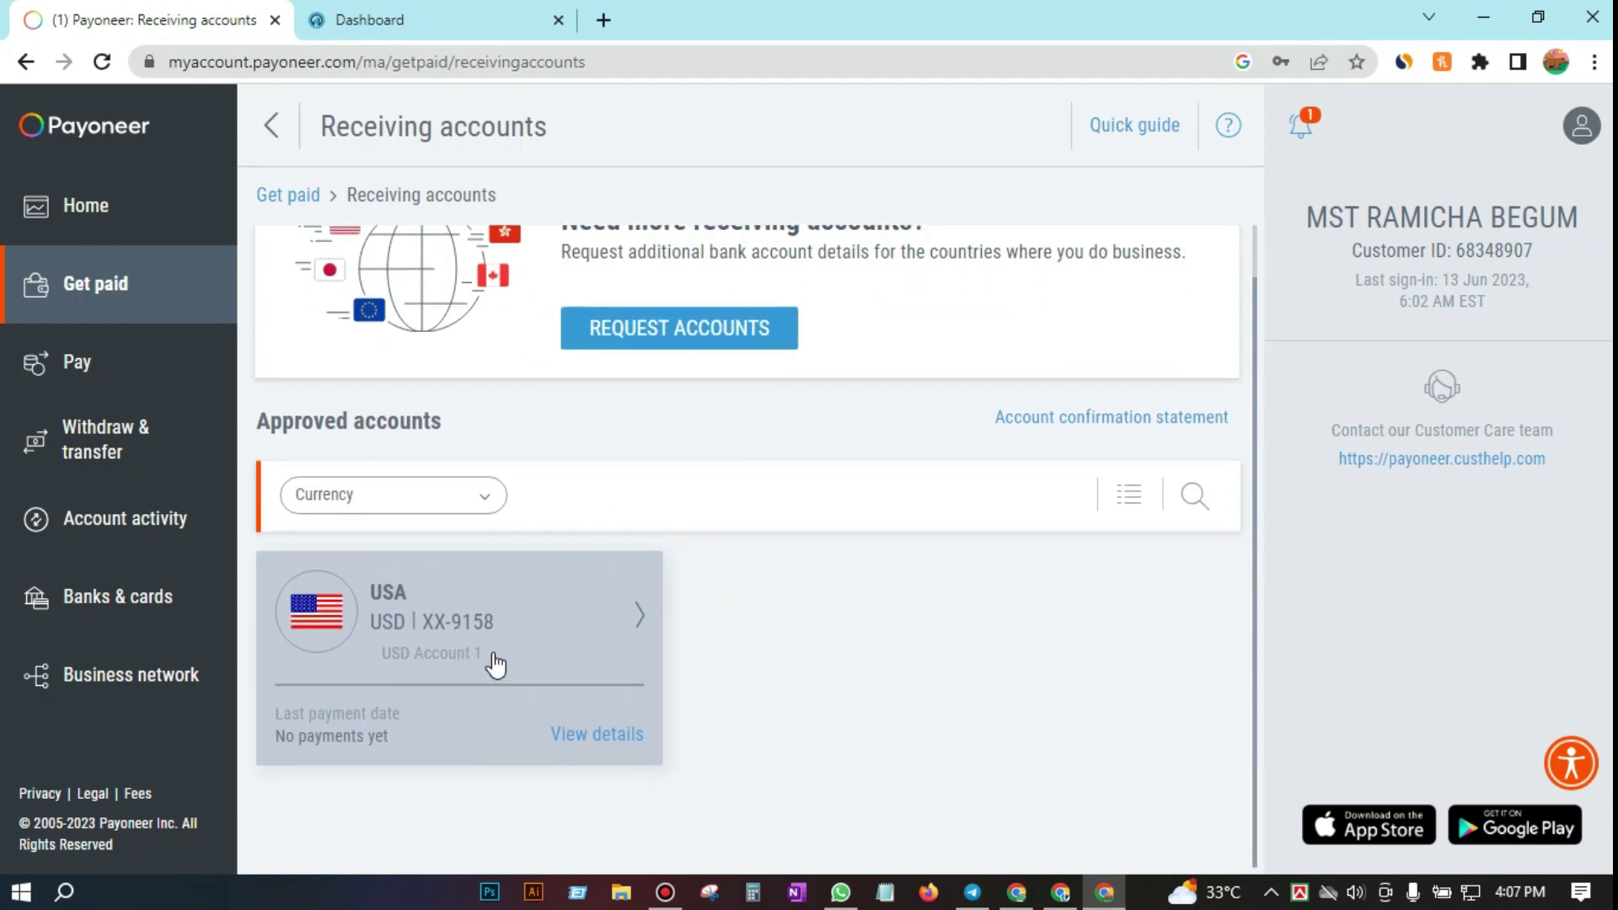
pyautogui.scroll(-1, 741, 386)
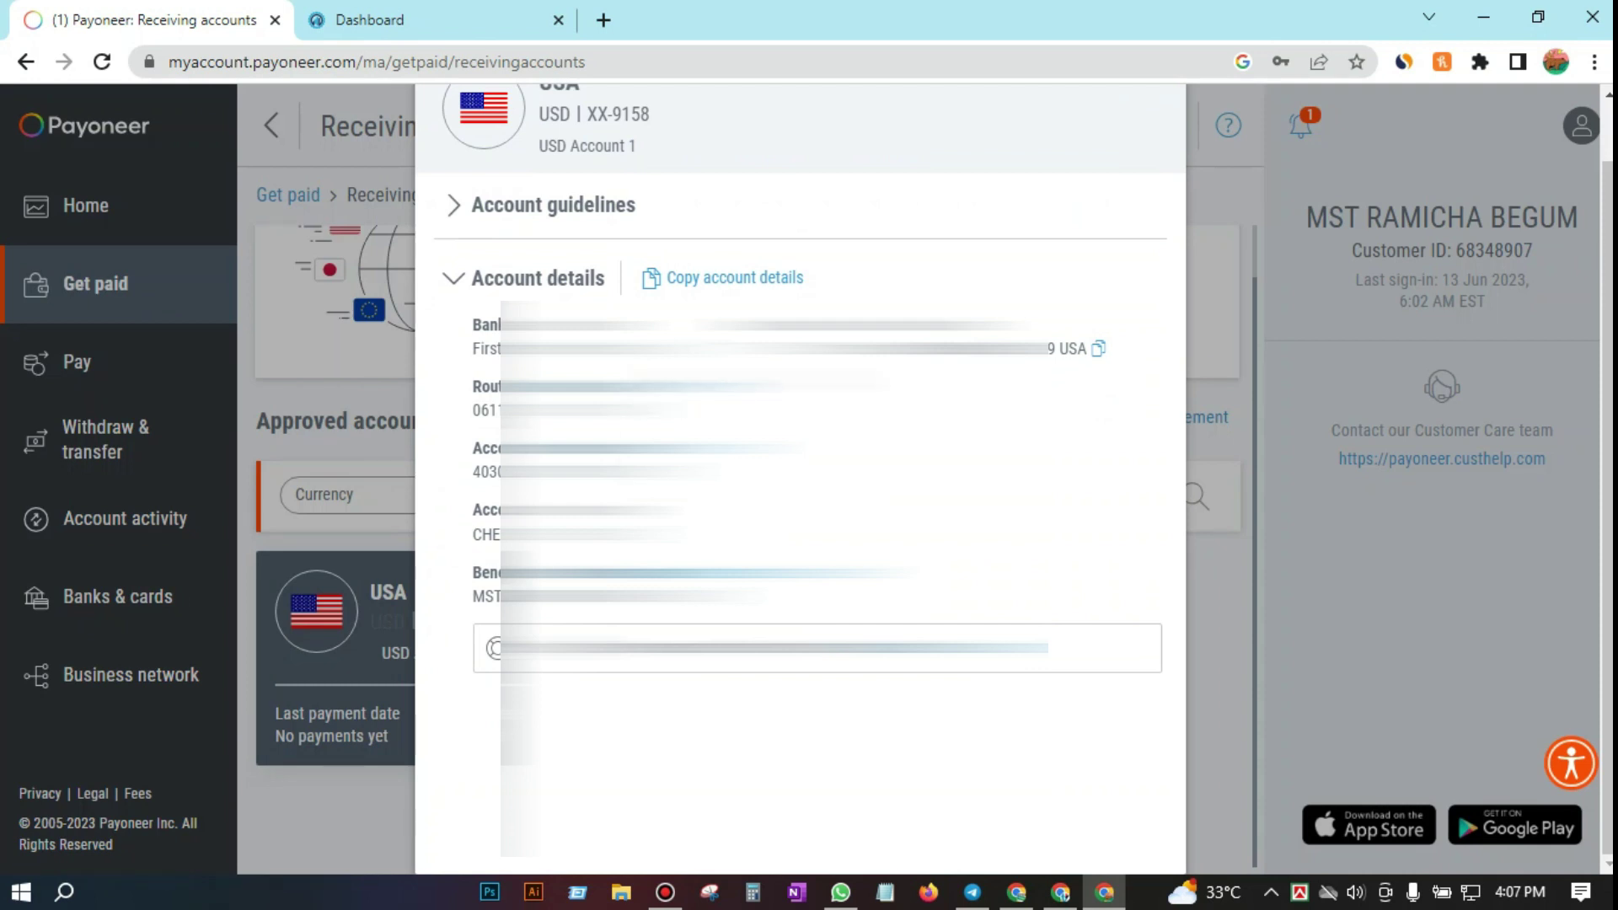
pyautogui.click(427, 13)
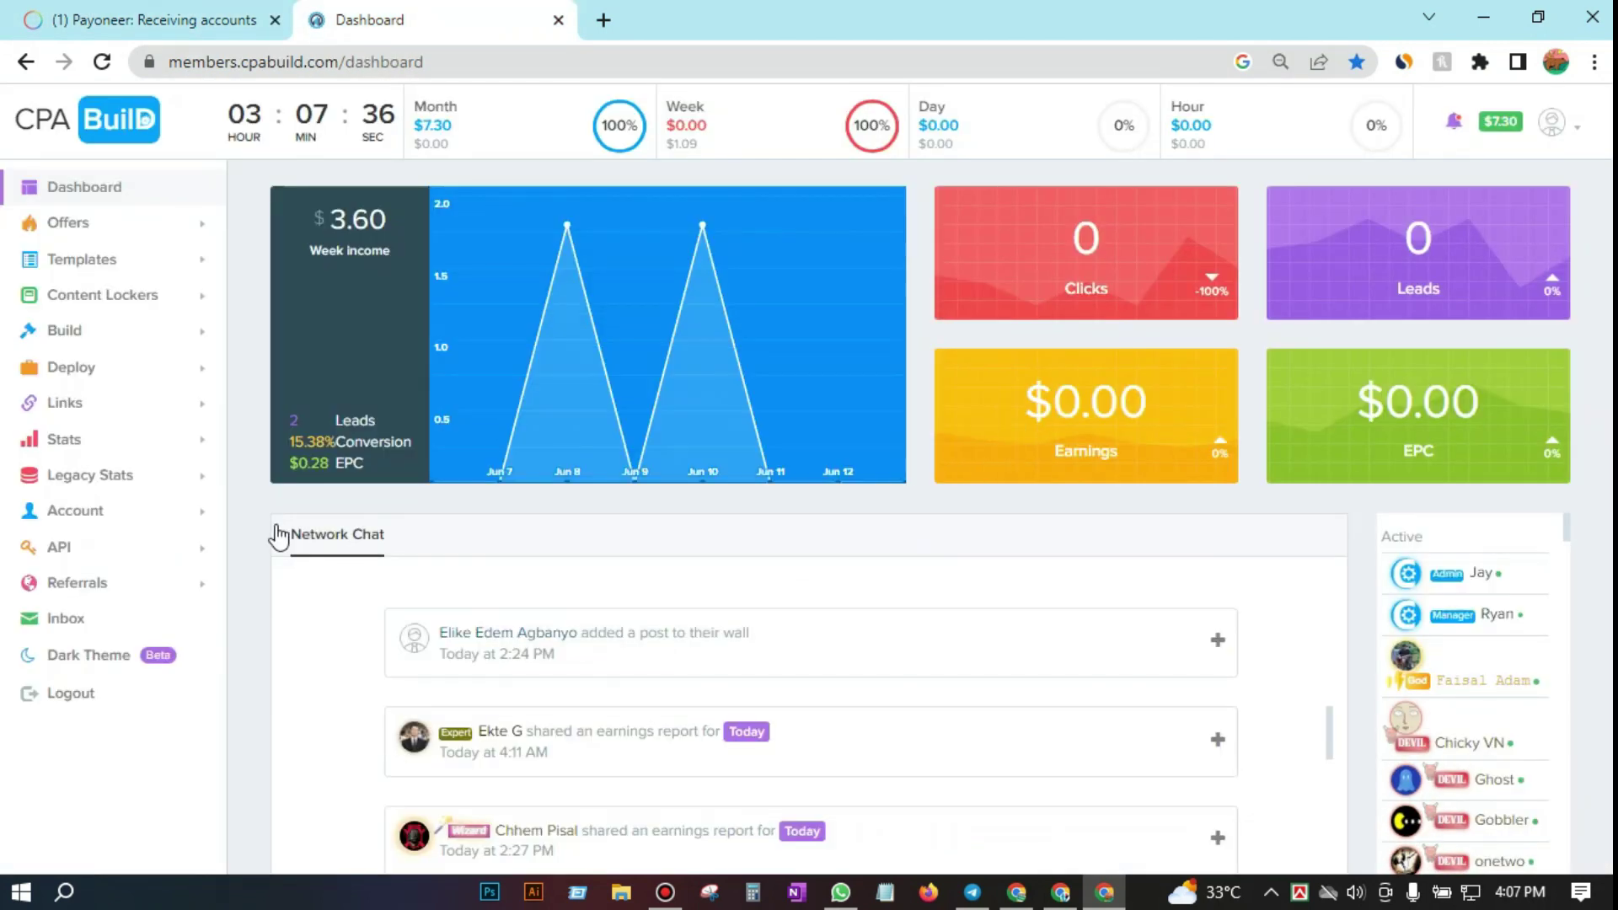
# Step: Close the WhatsApp notification and bring the Bandicam recorder window up over the dashboard
pyautogui.scroll(-1, 643, 480)
pyautogui.scroll(1, 328, 405)
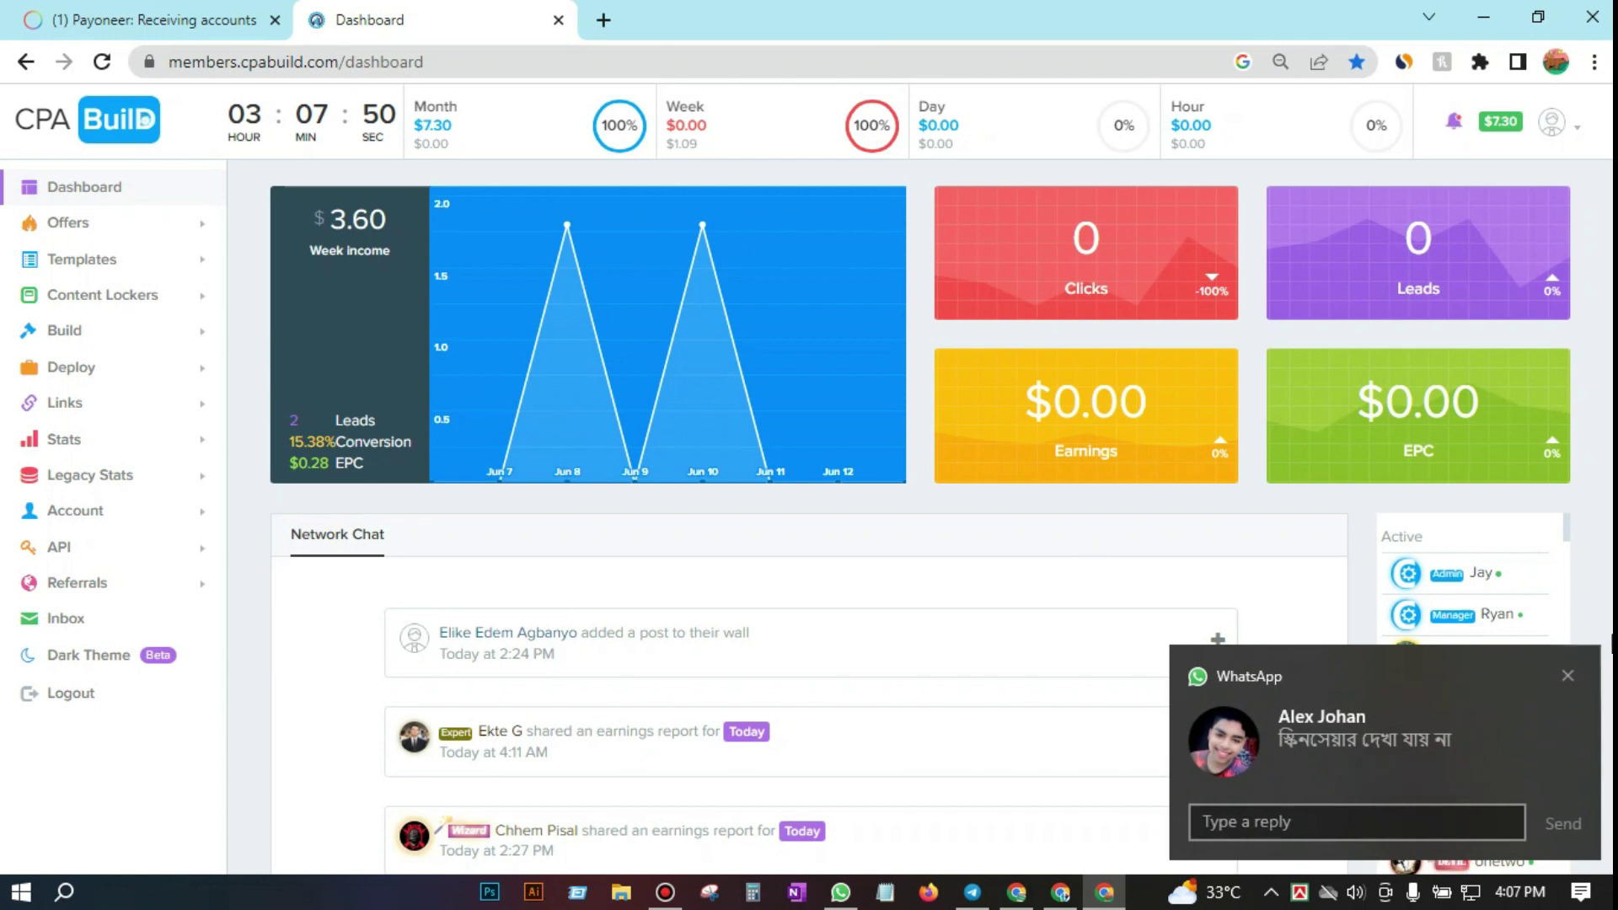
pyautogui.click(1569, 679)
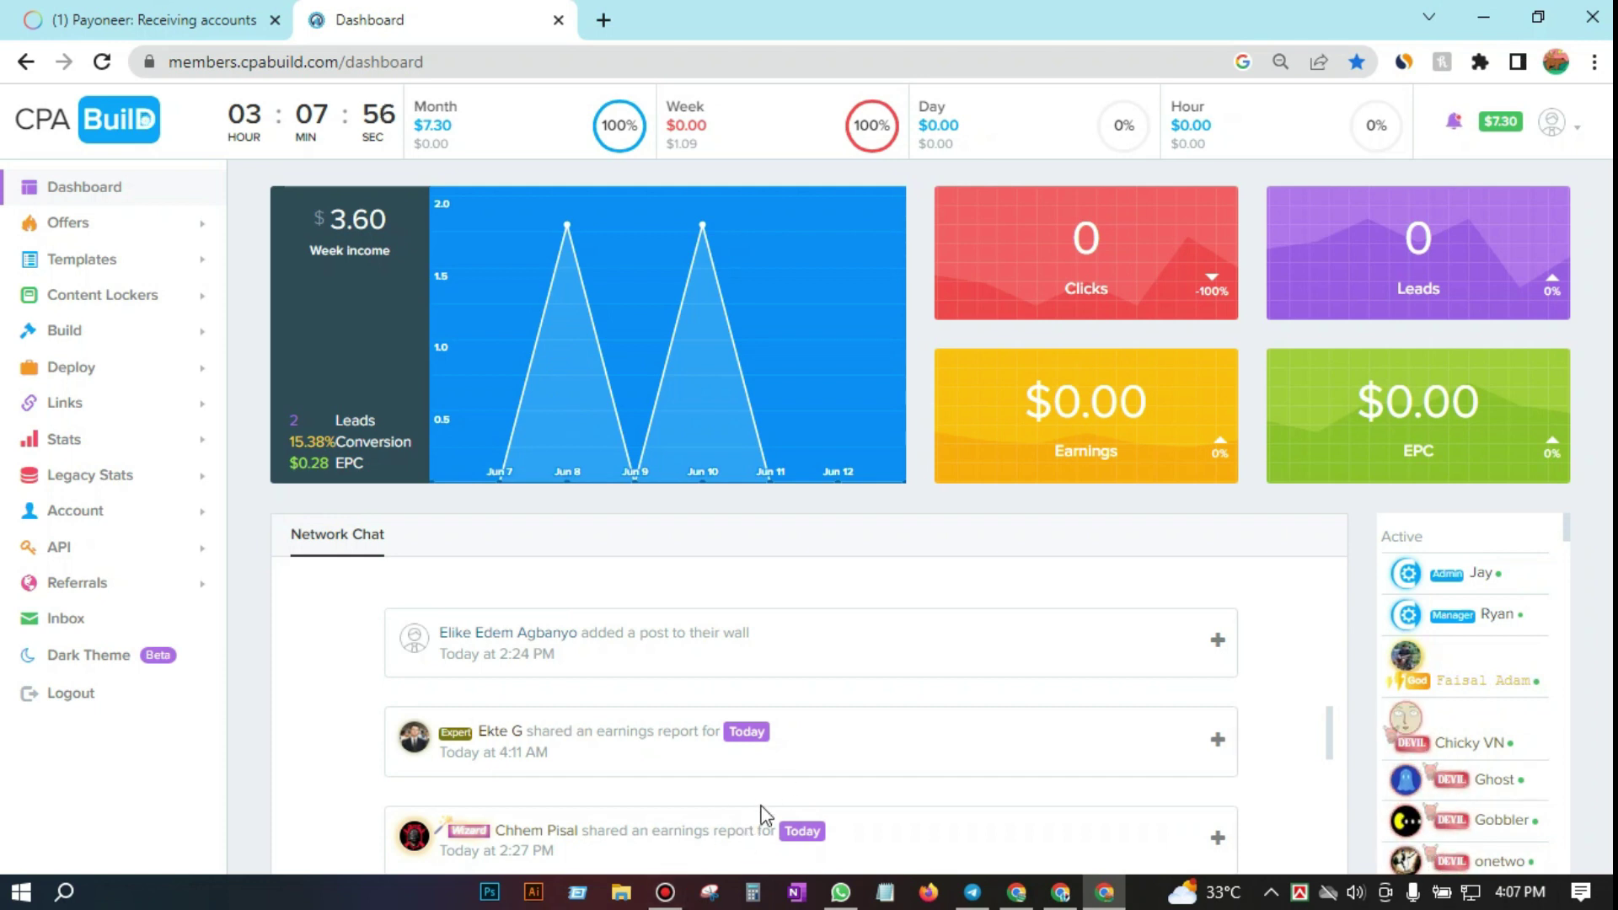
pyautogui.click(665, 892)
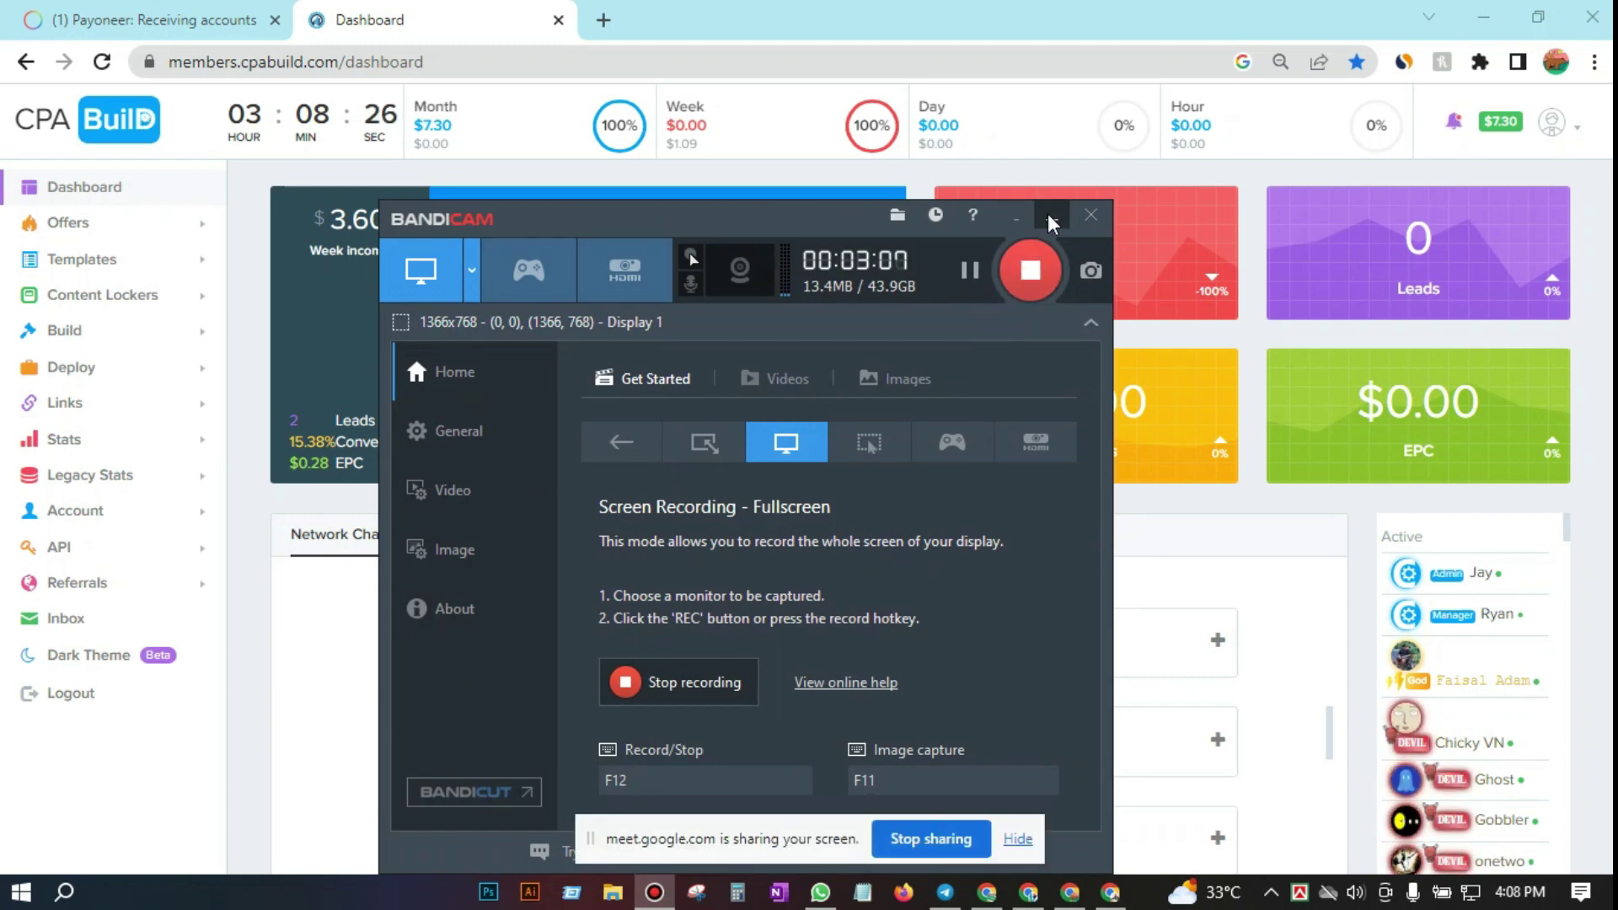
# Step: Minimize the Bandicam window so the CPABuild dashboard is fully visible
pyautogui.click(1051, 217)
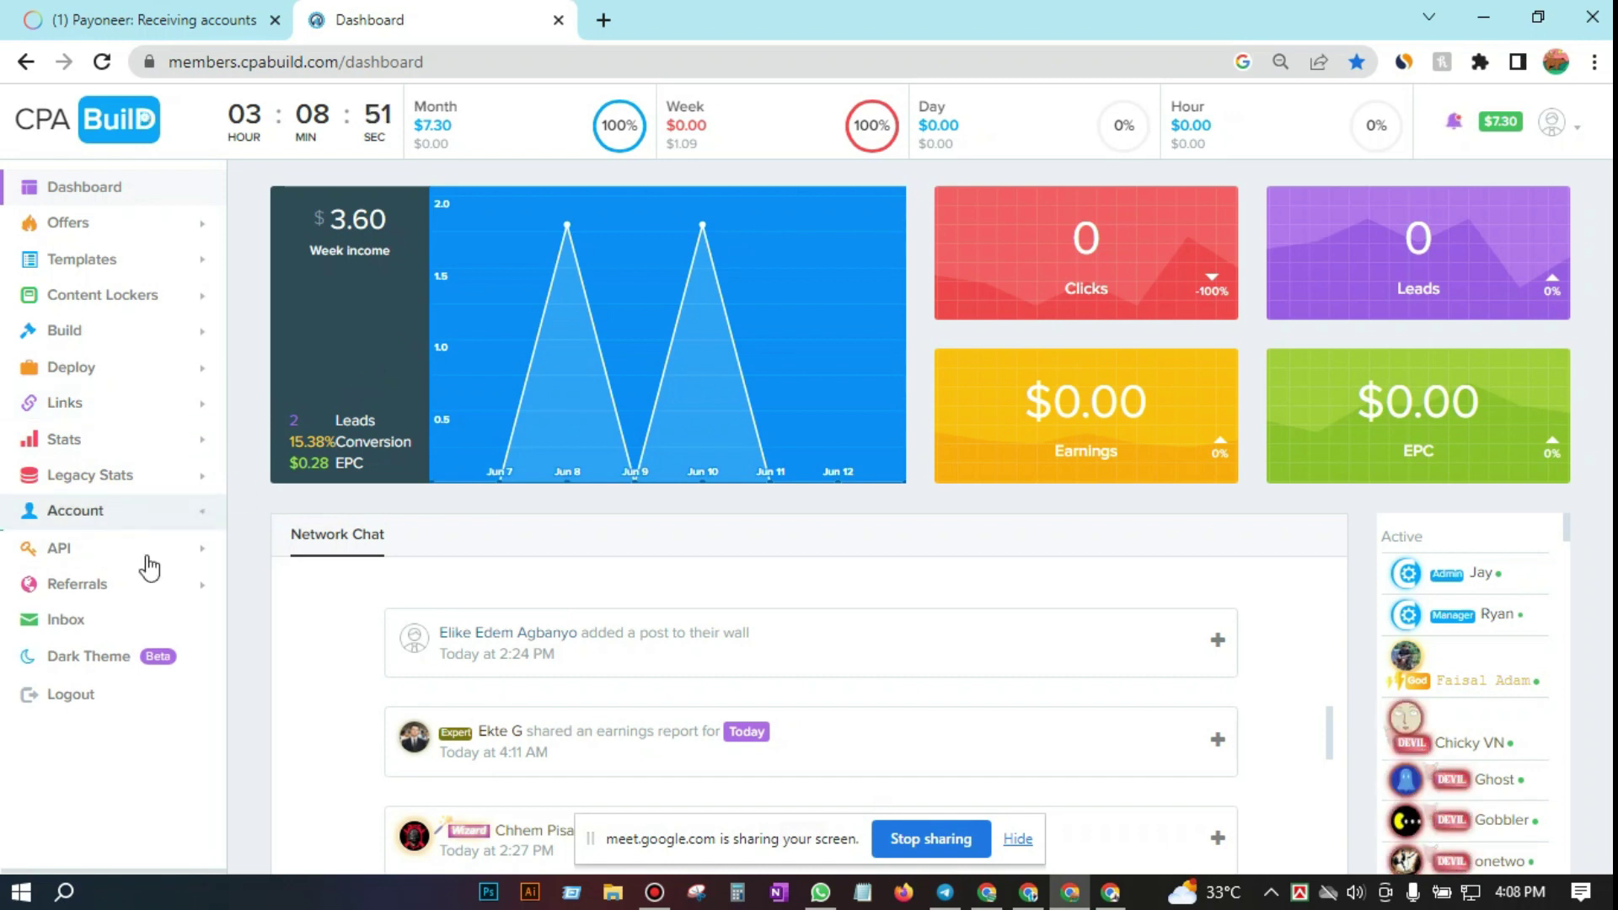
# Step: Go to CPABuild's Payment Settings and open the Payoneer Instructions guide in a new tab
pyautogui.click(182, 511)
pyautogui.scroll(-3, 596, 524)
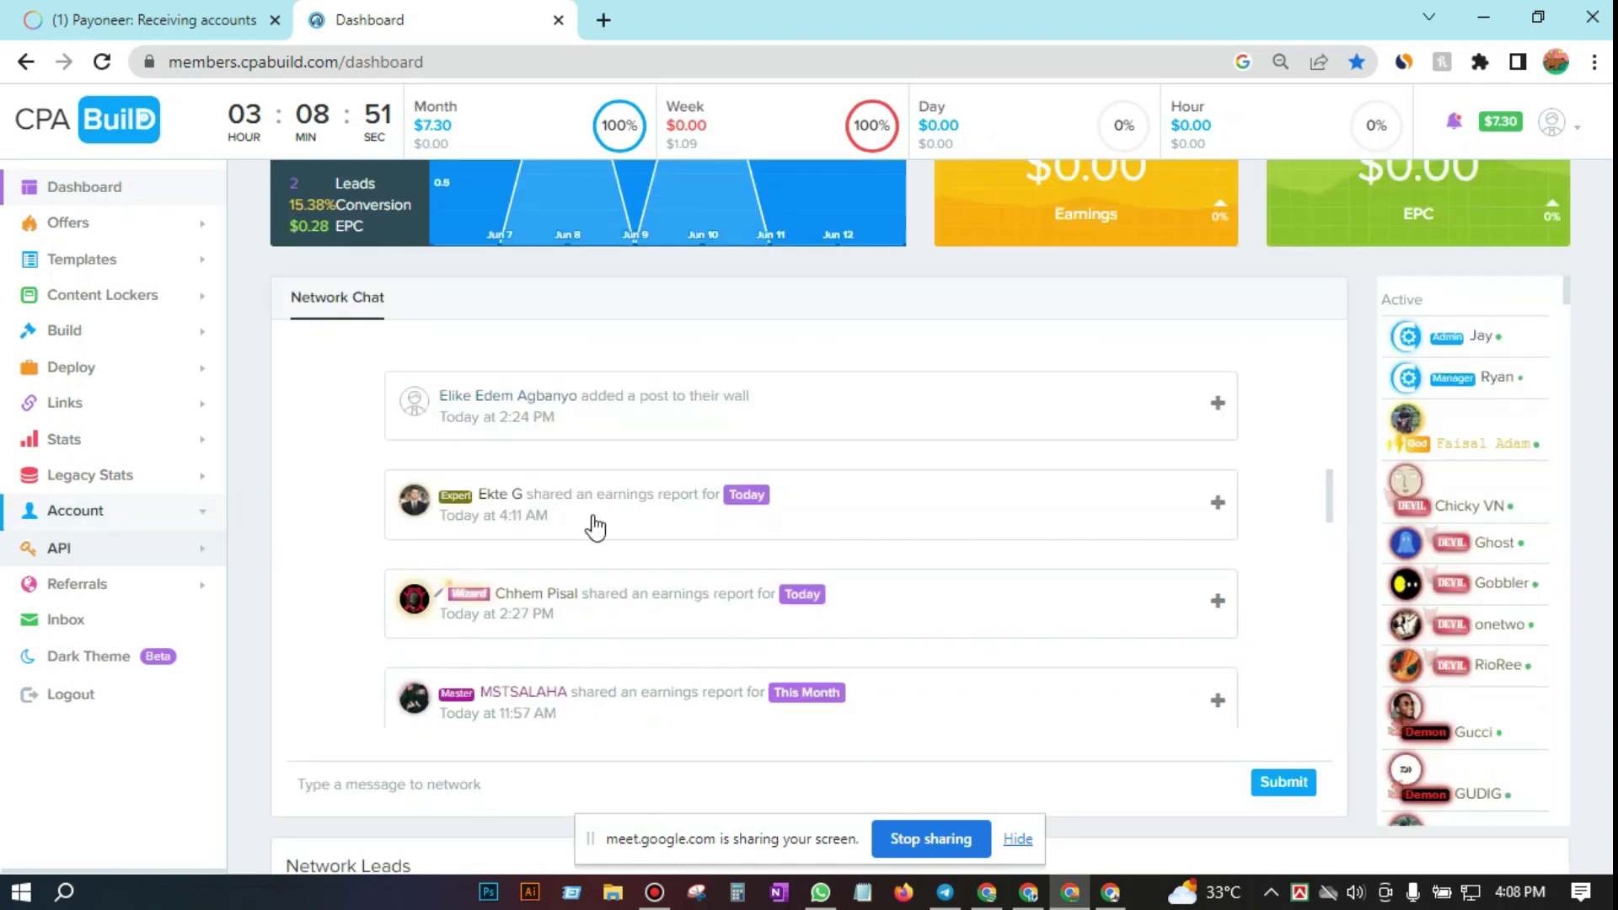
pyautogui.scroll(3, 596, 524)
pyautogui.scroll(-3, 352, 593)
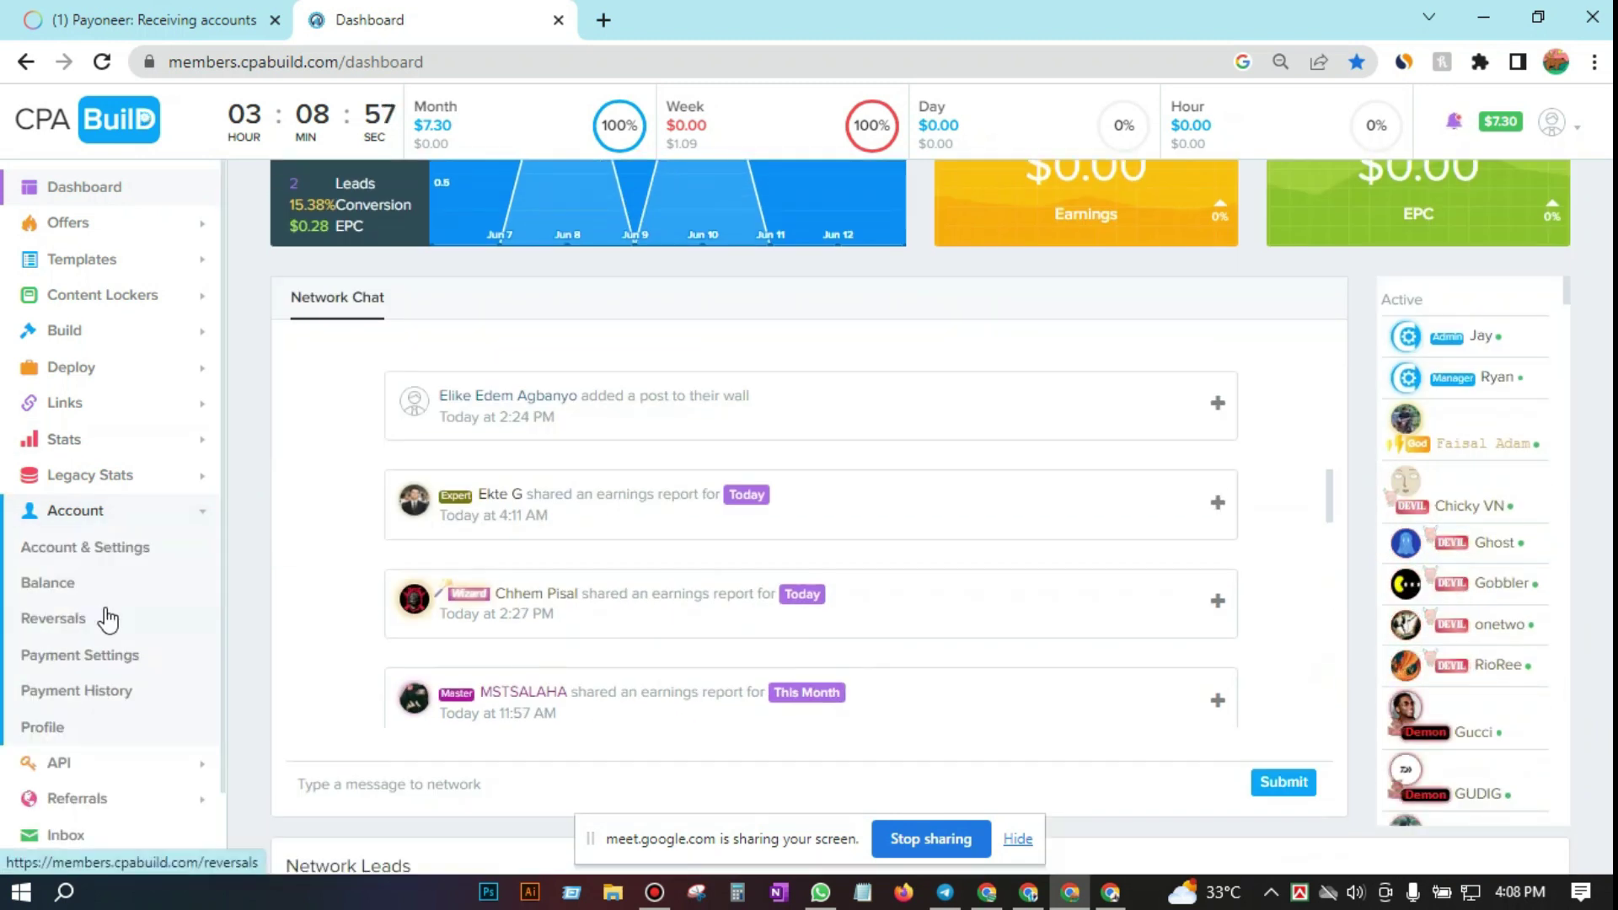
pyautogui.click(97, 660)
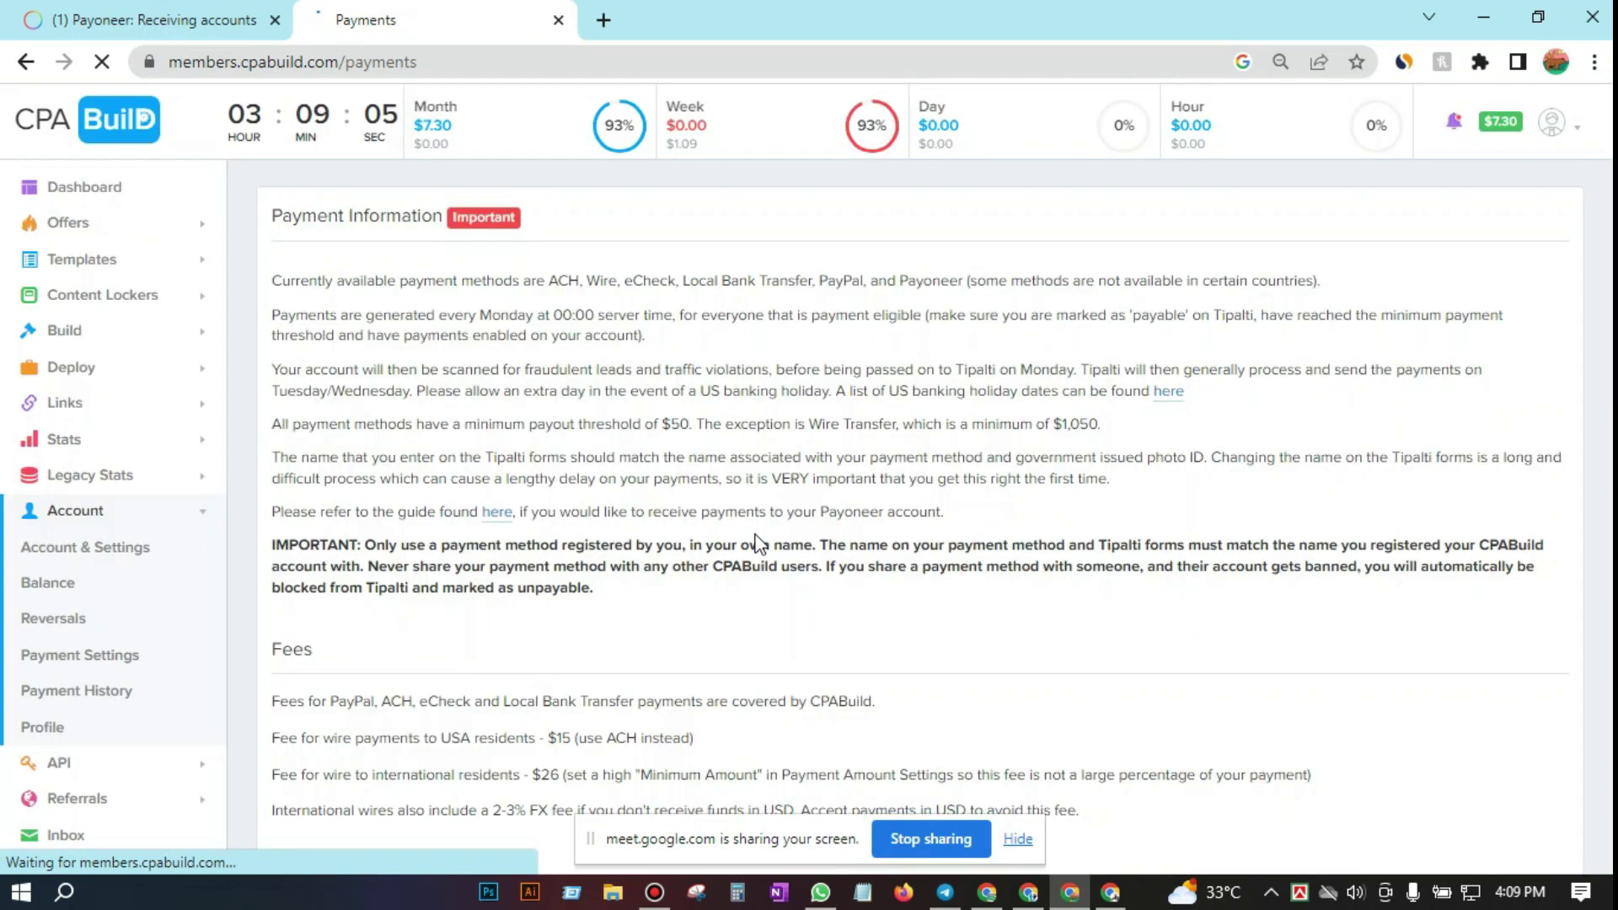
pyautogui.scroll(-3, 745, 539)
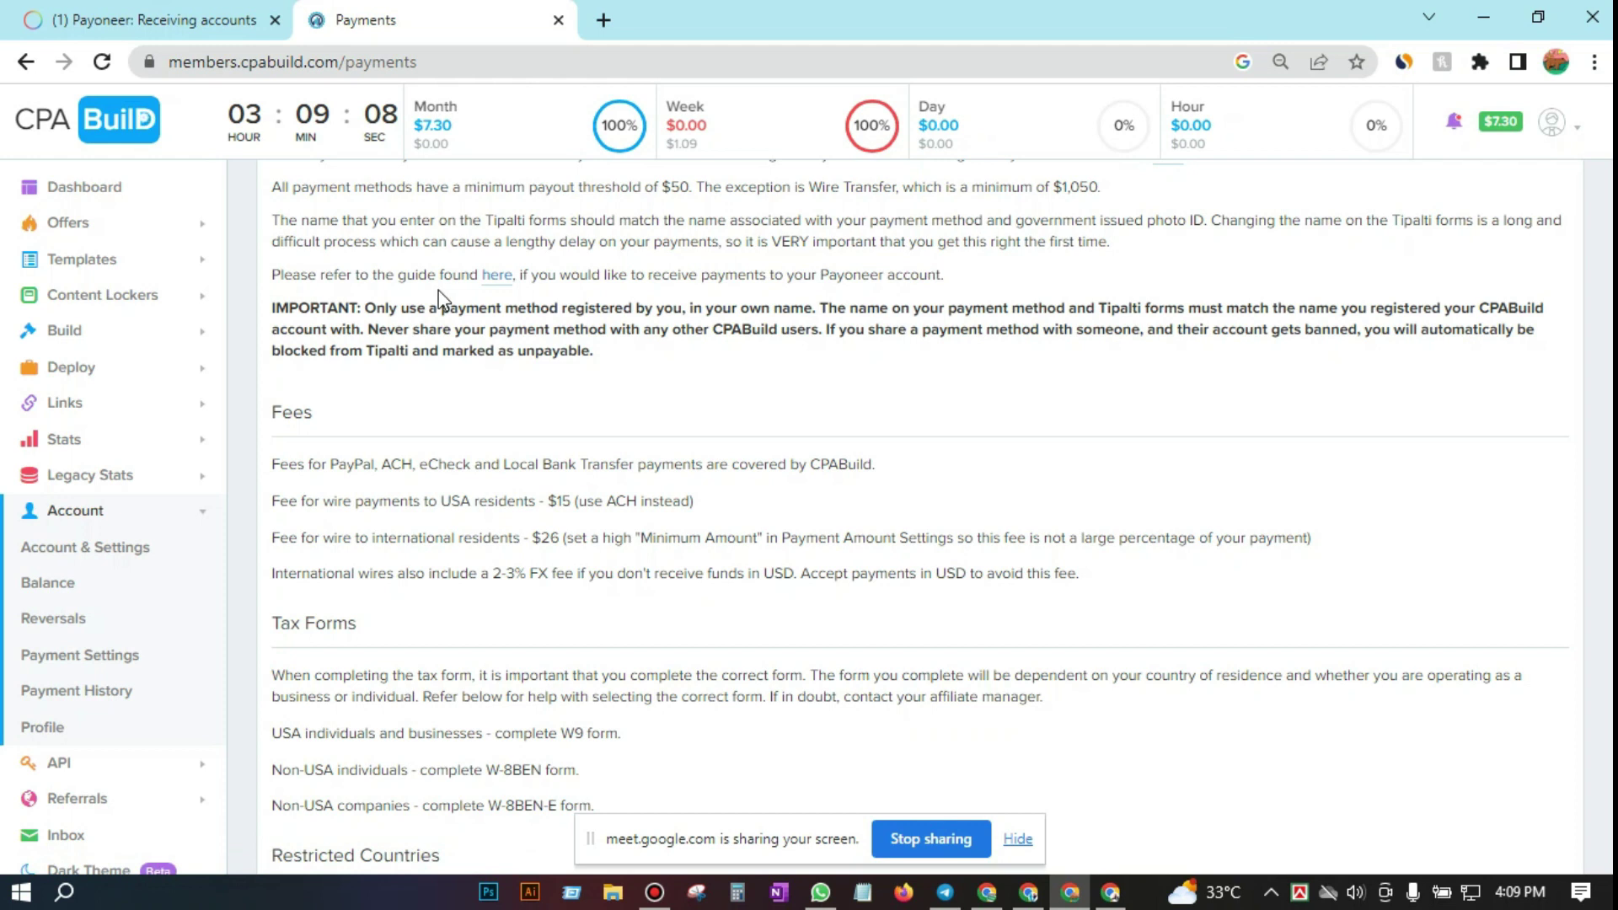
pyautogui.click(497, 276)
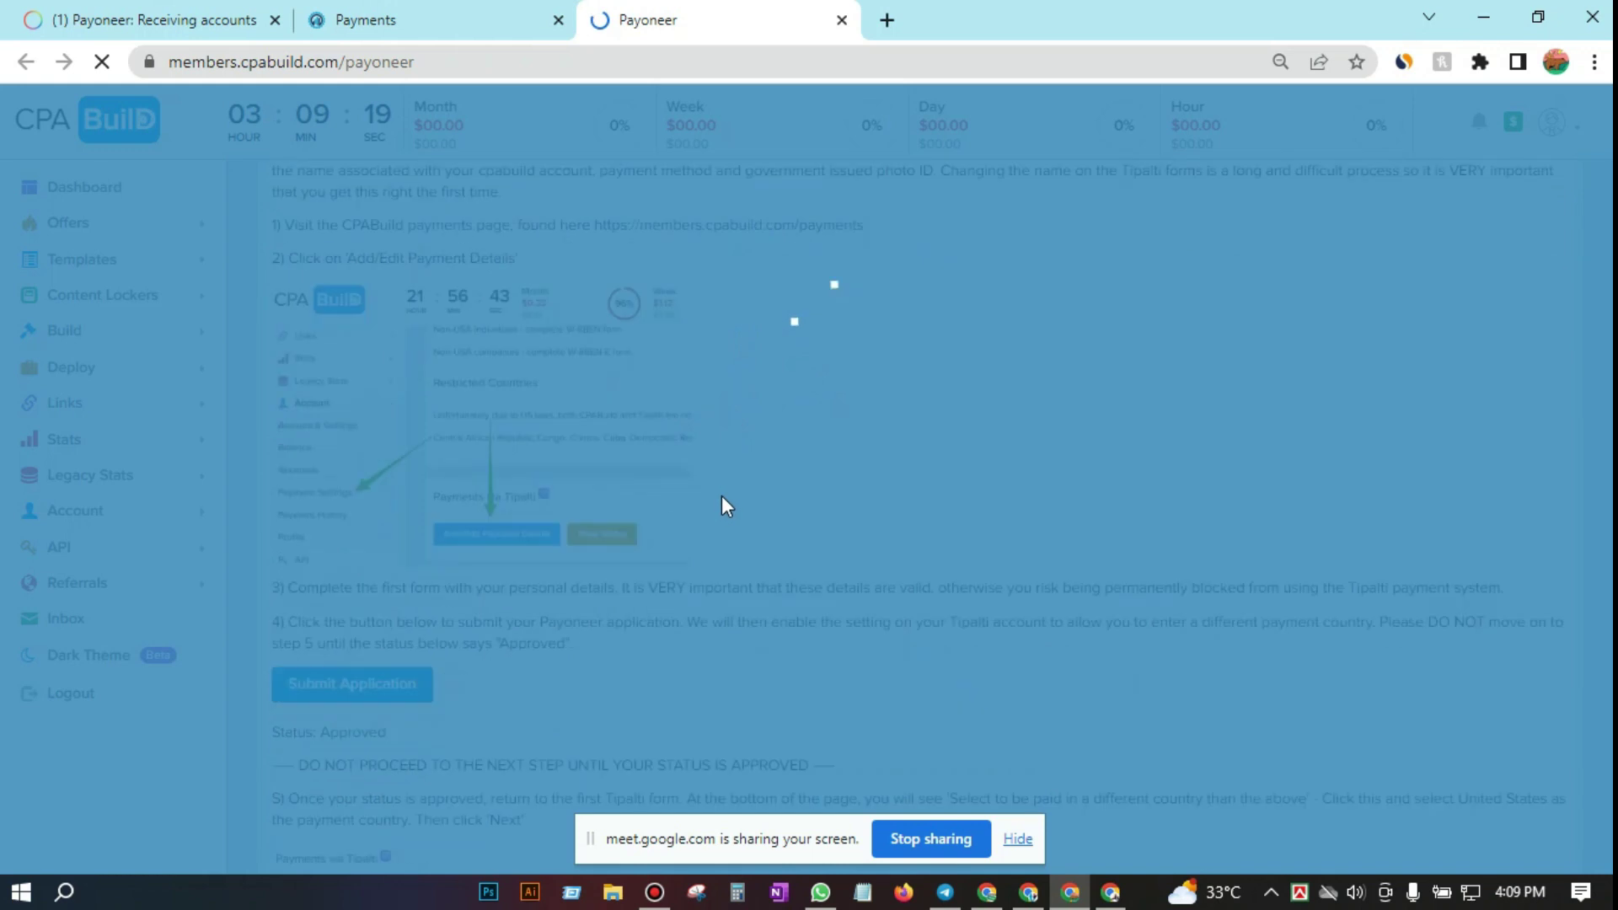
# Step: Submit the Payoneer application and confirm its status shows Approved
pyautogui.scroll(-3, 721, 495)
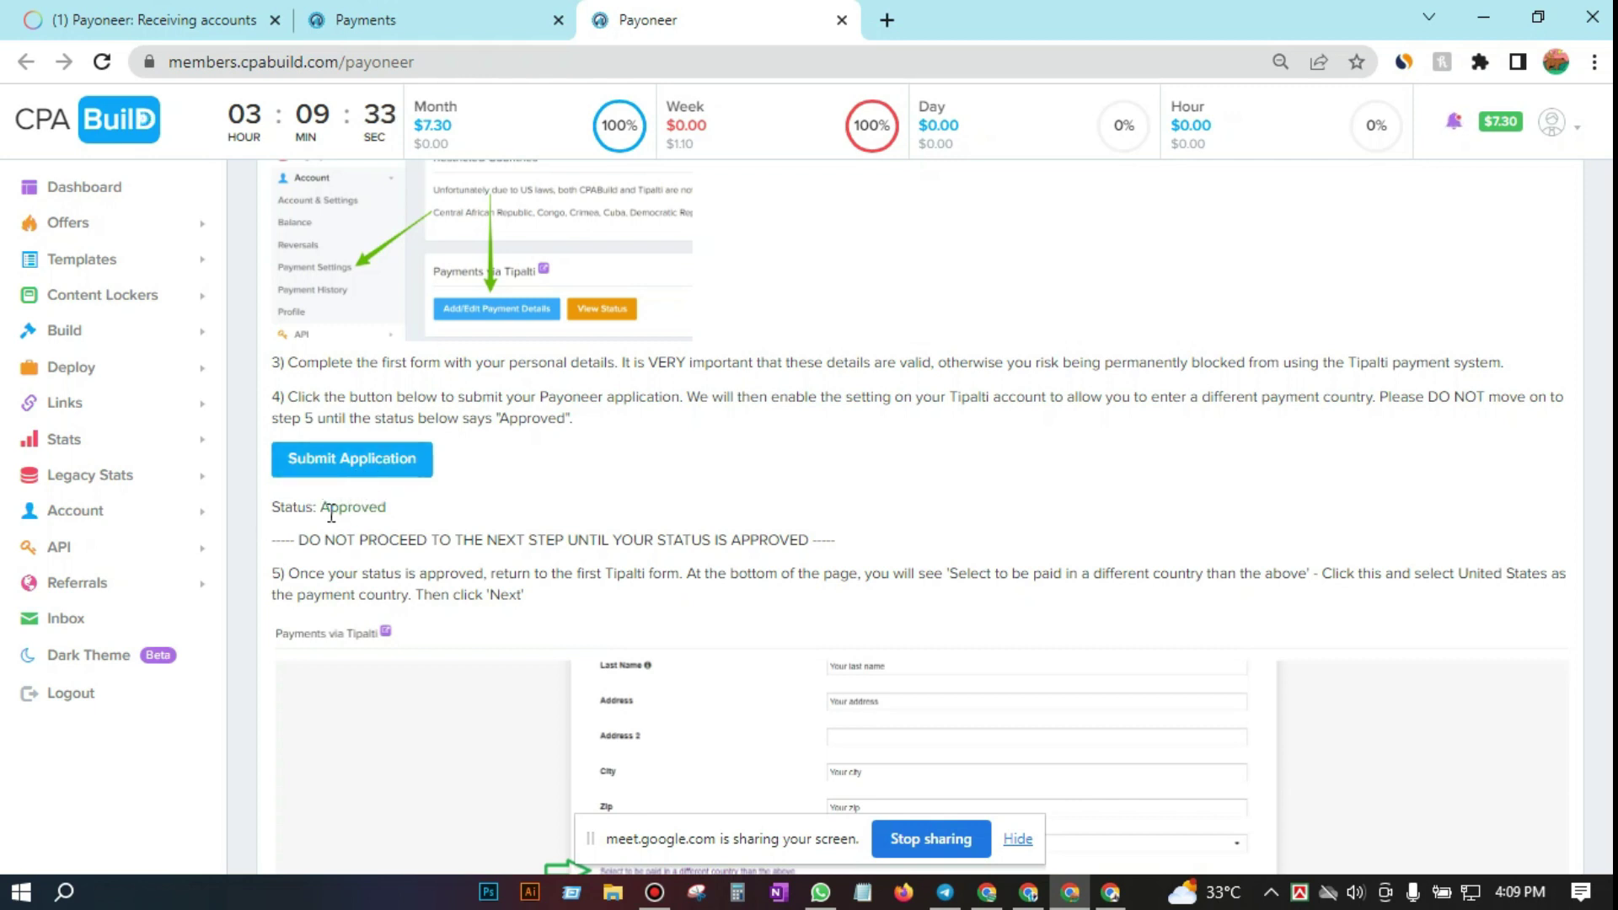
pyautogui.click(318, 469)
pyautogui.moveTo(314, 510); pyautogui.dragTo(399, 530)
pyautogui.moveTo(361, 507)
pyautogui.mouseDown()
pyautogui.moveTo(321, 527)
pyautogui.moveTo(383, 510)
pyautogui.mouseUp()
pyautogui.click(364, 504)
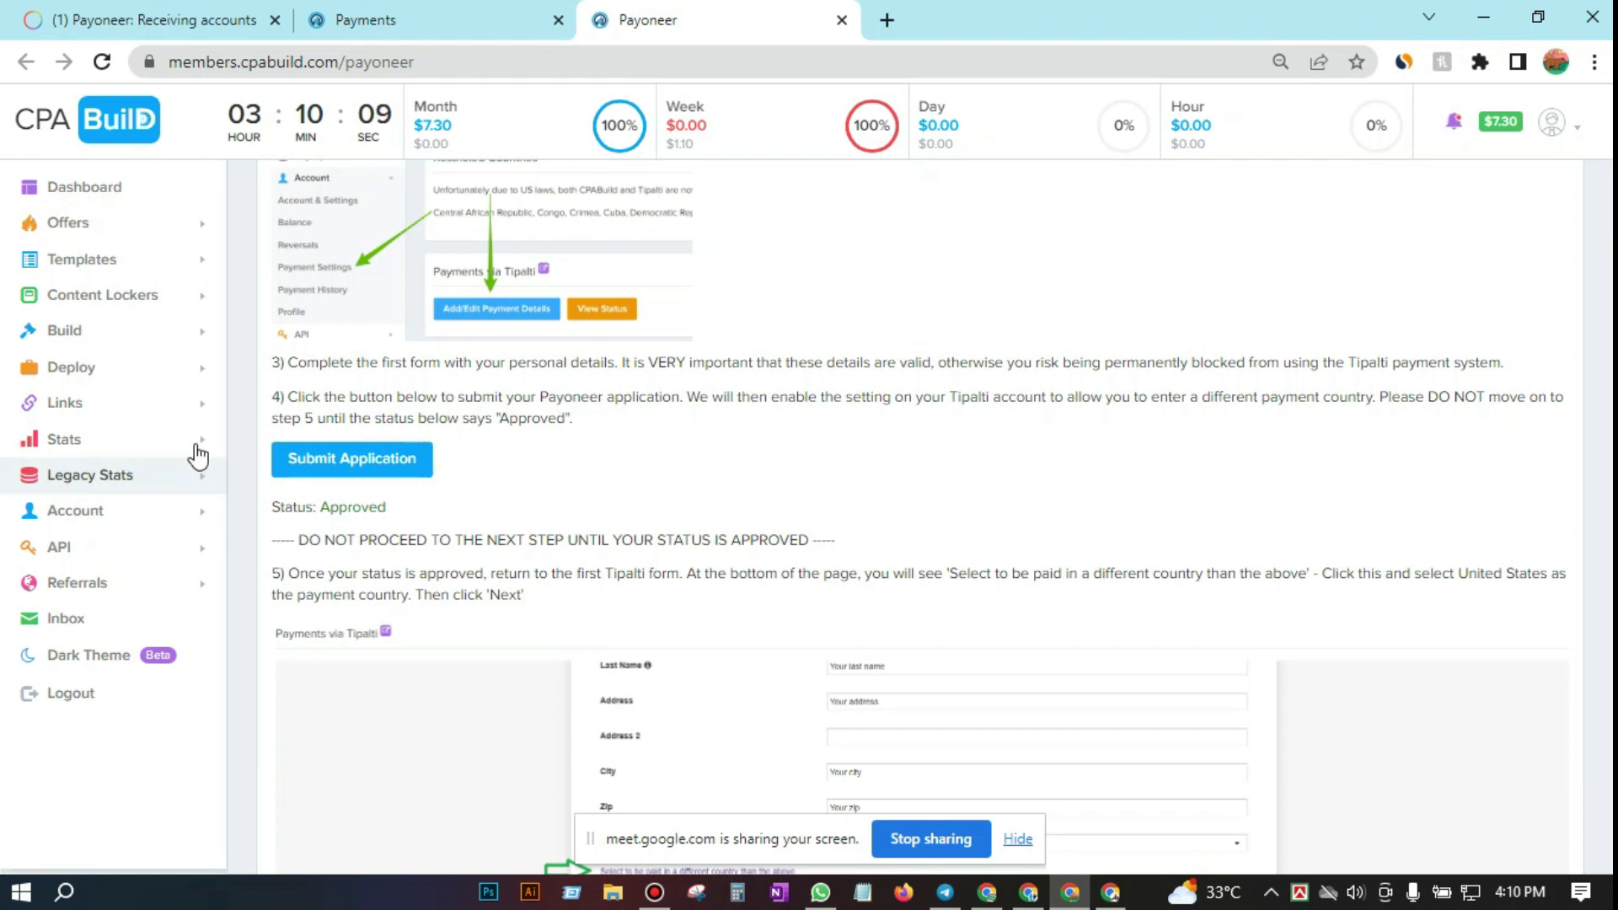
# Step: Return to CPABuild's Payment Settings page with the $50 minimum payout
pyautogui.click(183, 530)
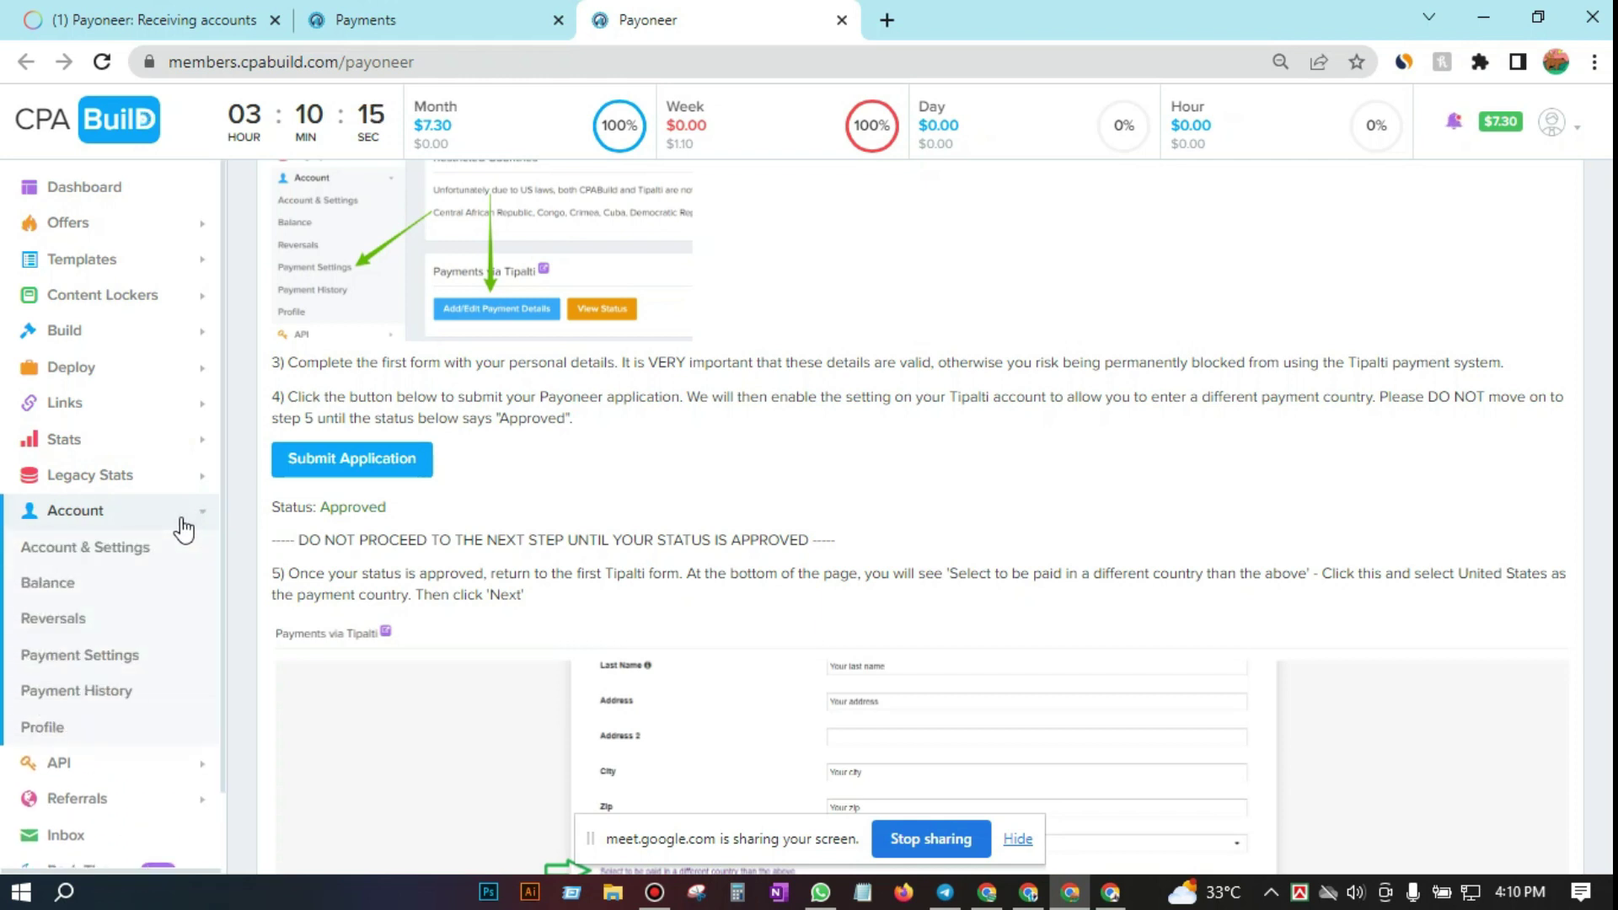
pyautogui.scroll(2, 471, 581)
pyautogui.scroll(-4, 253, 666)
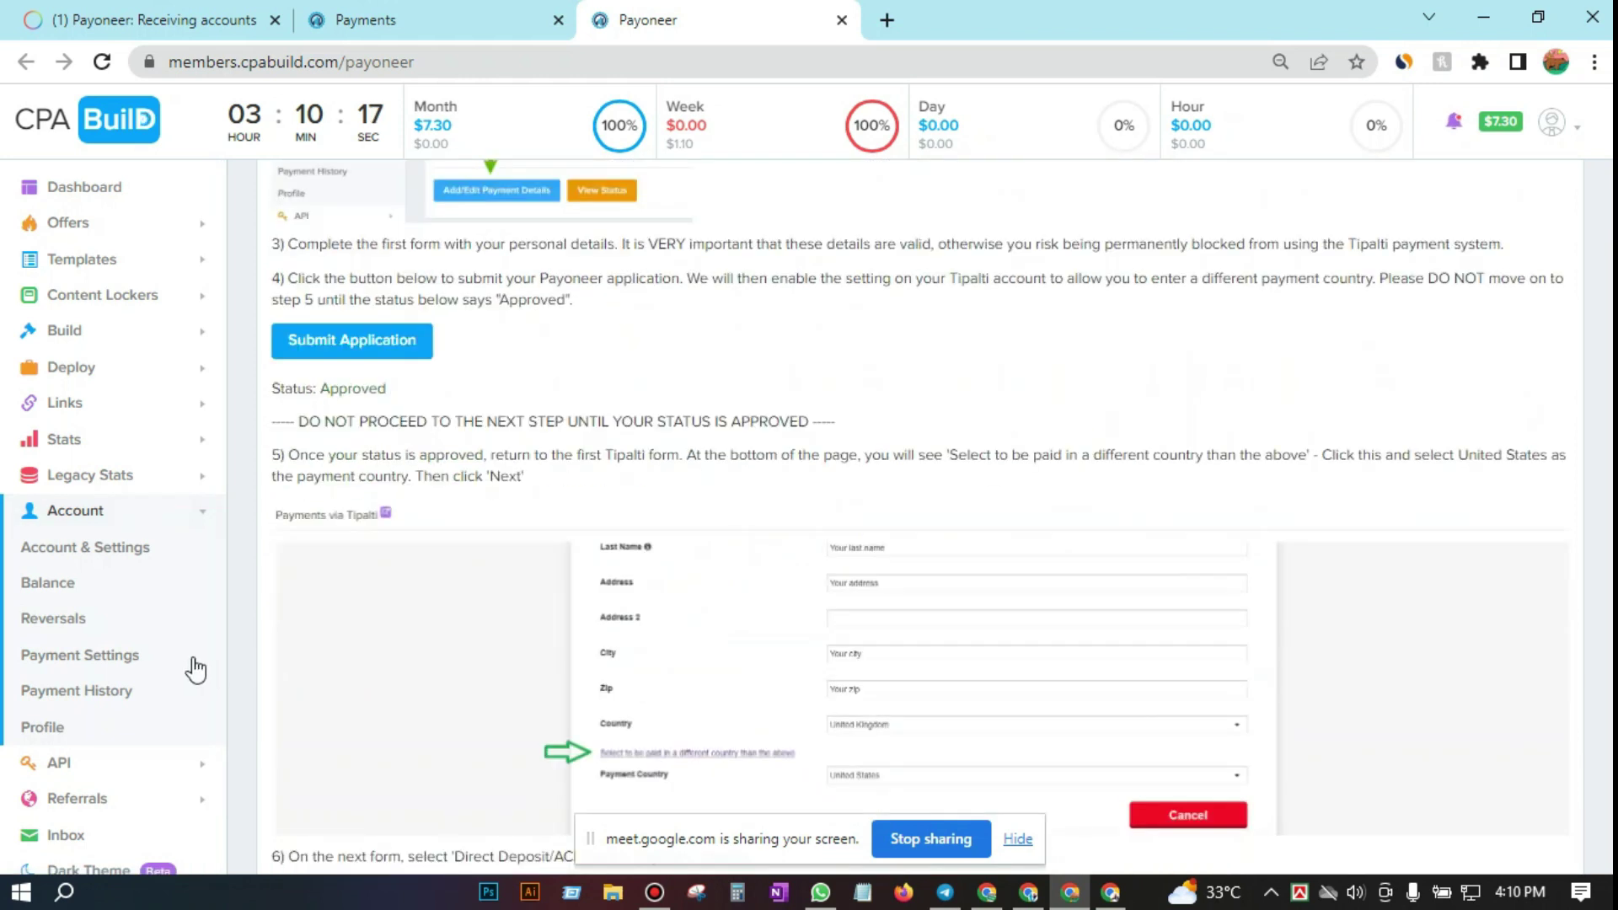
pyautogui.click(103, 658)
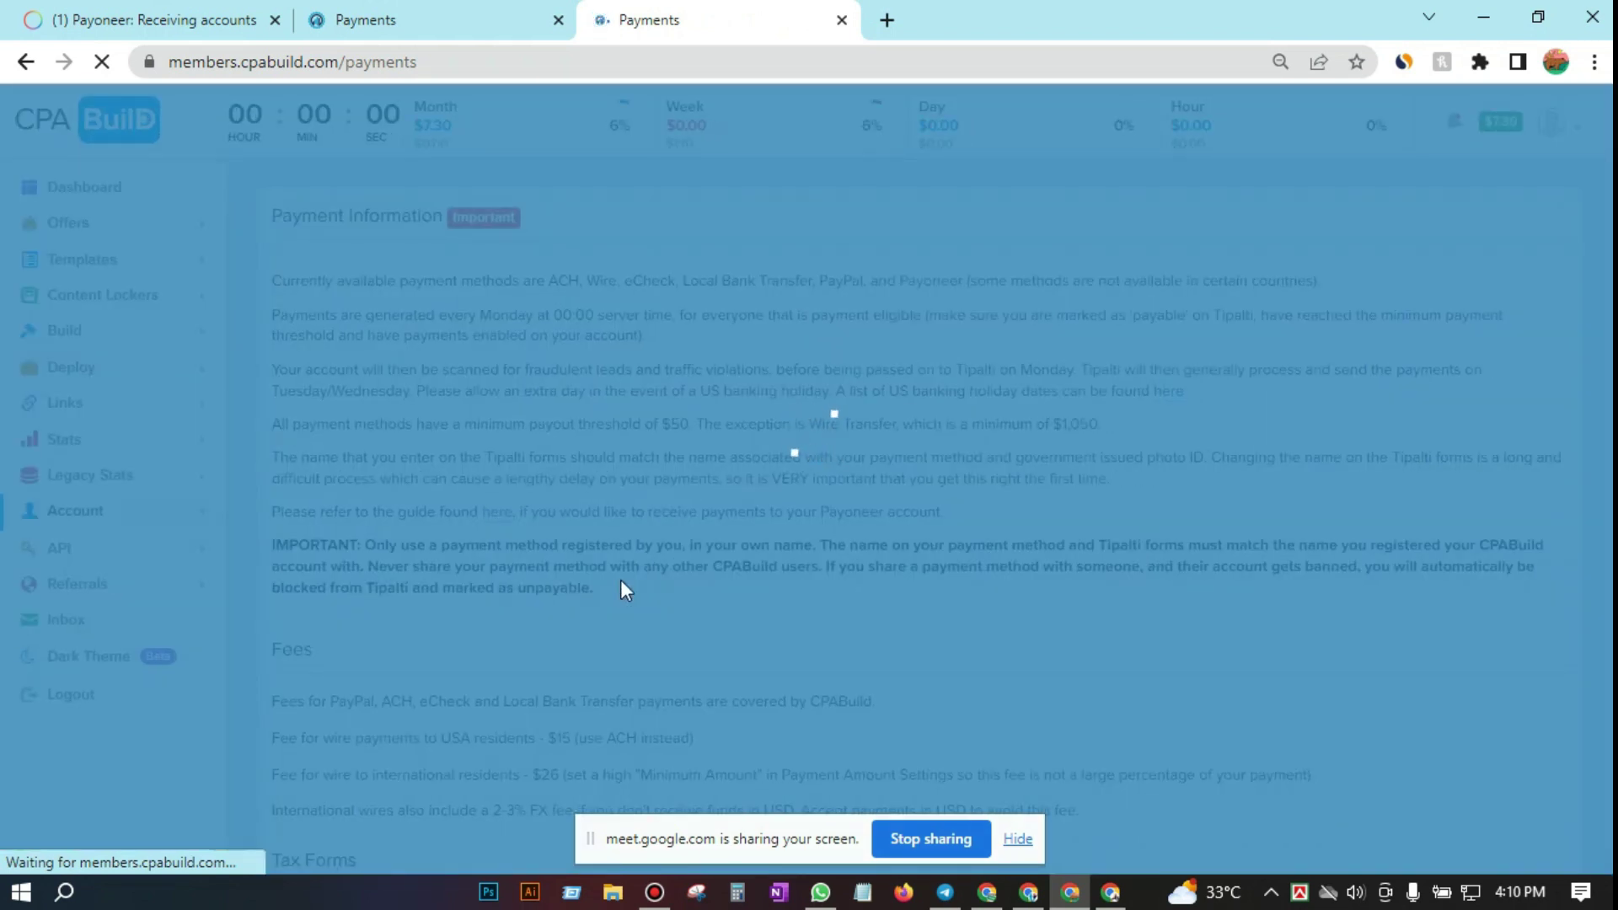
# Step: Open the Payments via Tipalti payment-details form and hide the screen-sharing notice
pyautogui.scroll(-5, 624, 588)
pyautogui.scroll(-5, 628, 590)
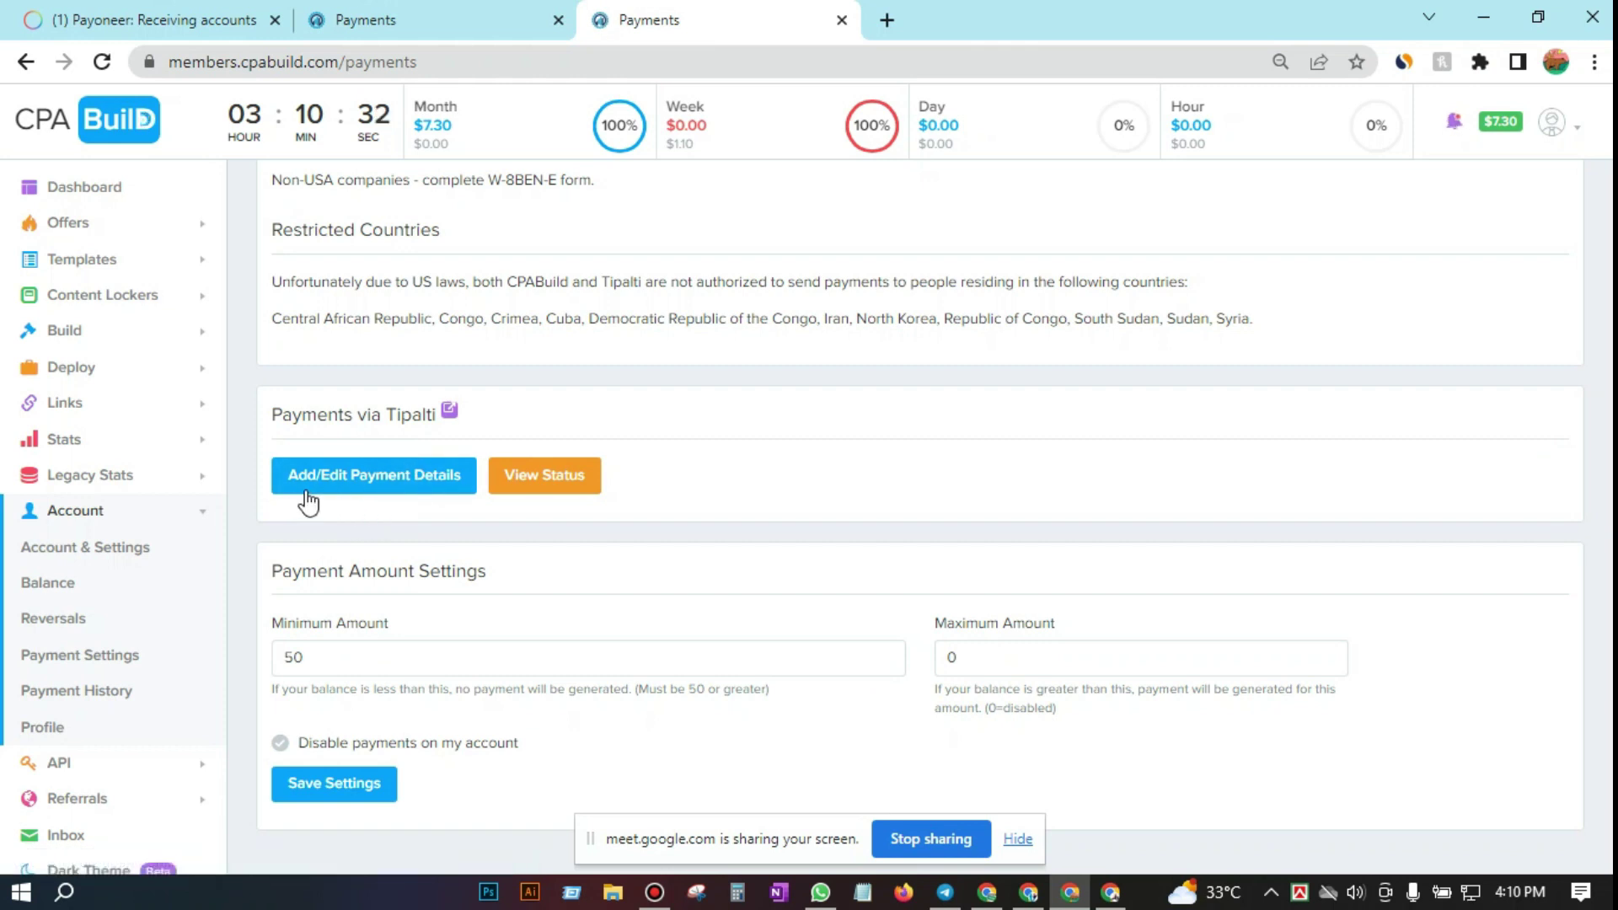
pyautogui.click(384, 482)
pyautogui.scroll(-2, 558, 524)
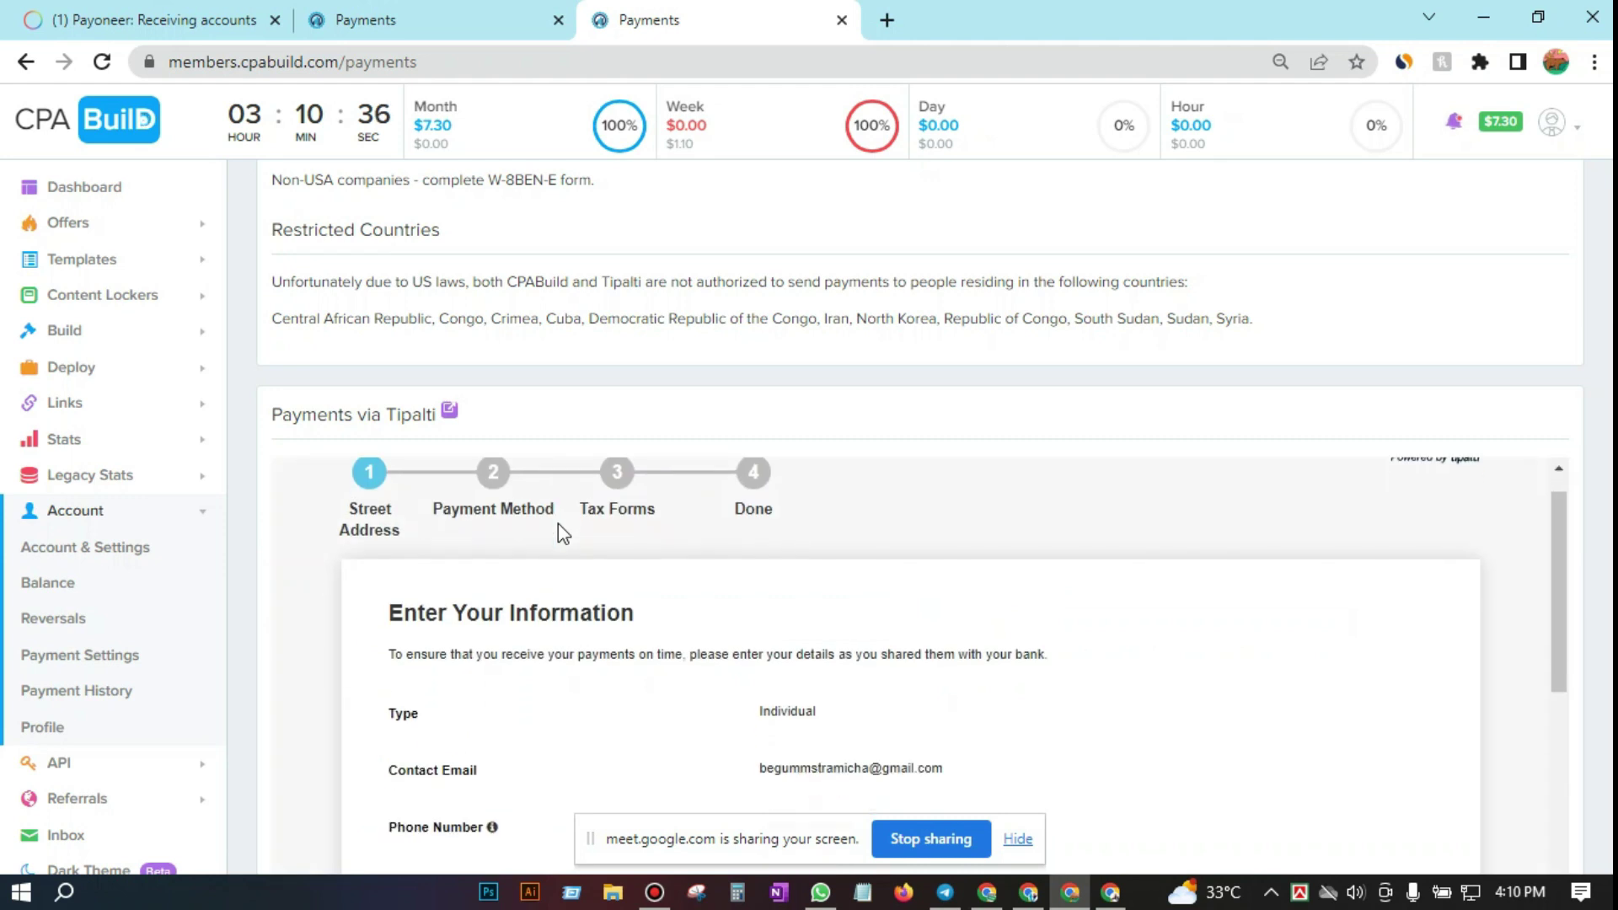
pyautogui.scroll(-2, 1142, 662)
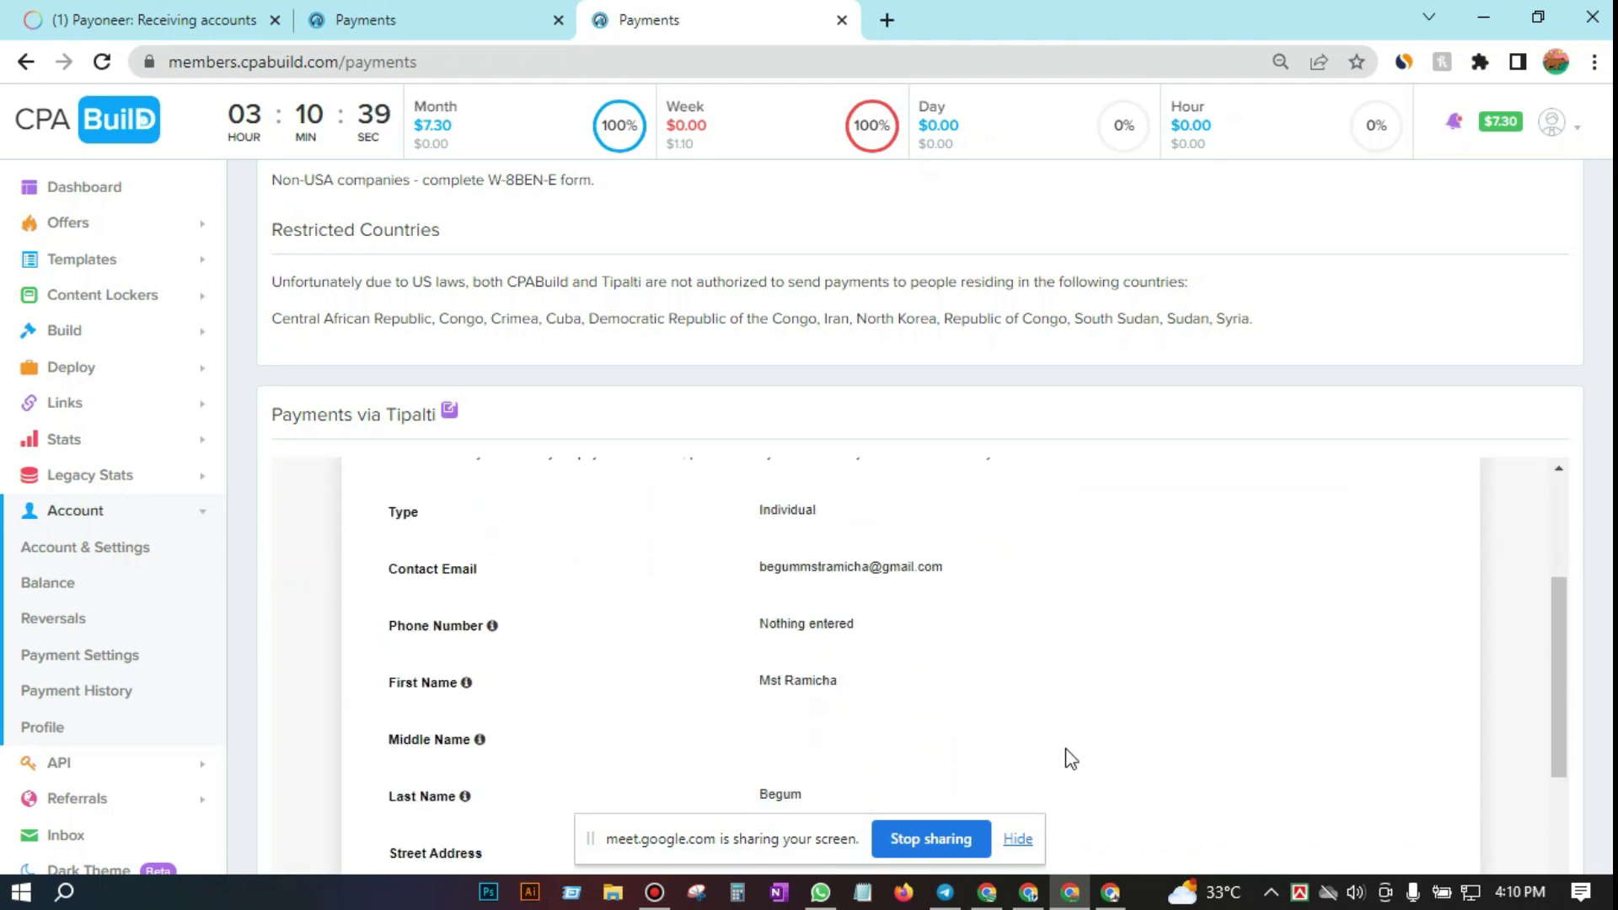
pyautogui.click(1017, 841)
# Step: Scroll through the Enter Your Information form to review the saved street address
pyautogui.scroll(-4, 871, 570)
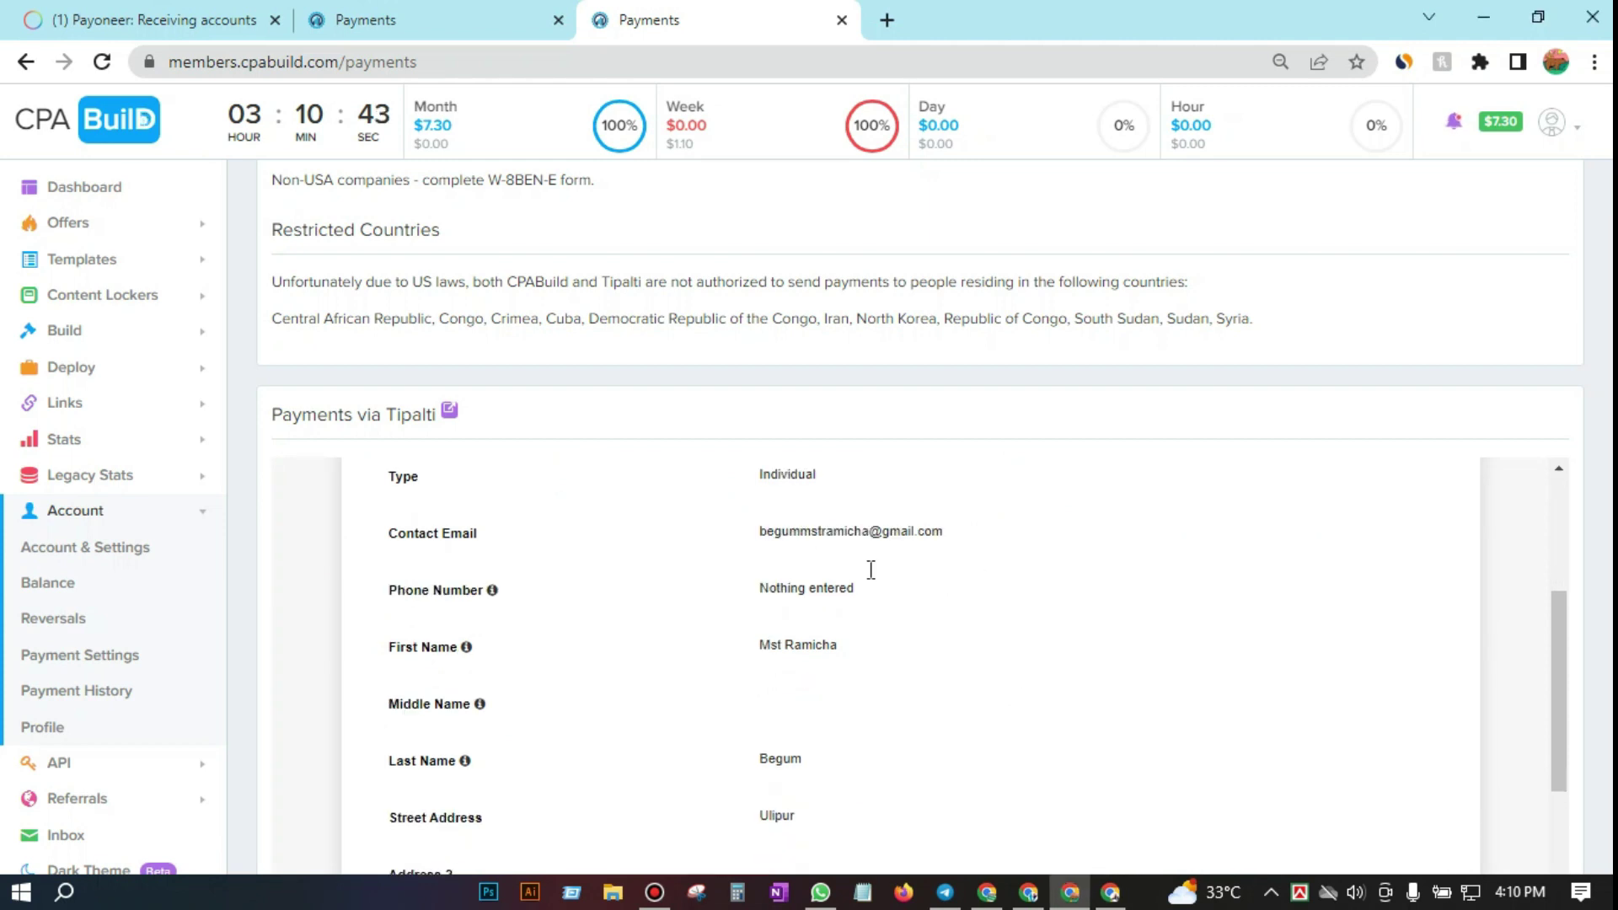
pyautogui.scroll(5, 1267, 513)
pyautogui.scroll(-1, 1446, 512)
pyautogui.scroll(-6, 1447, 512)
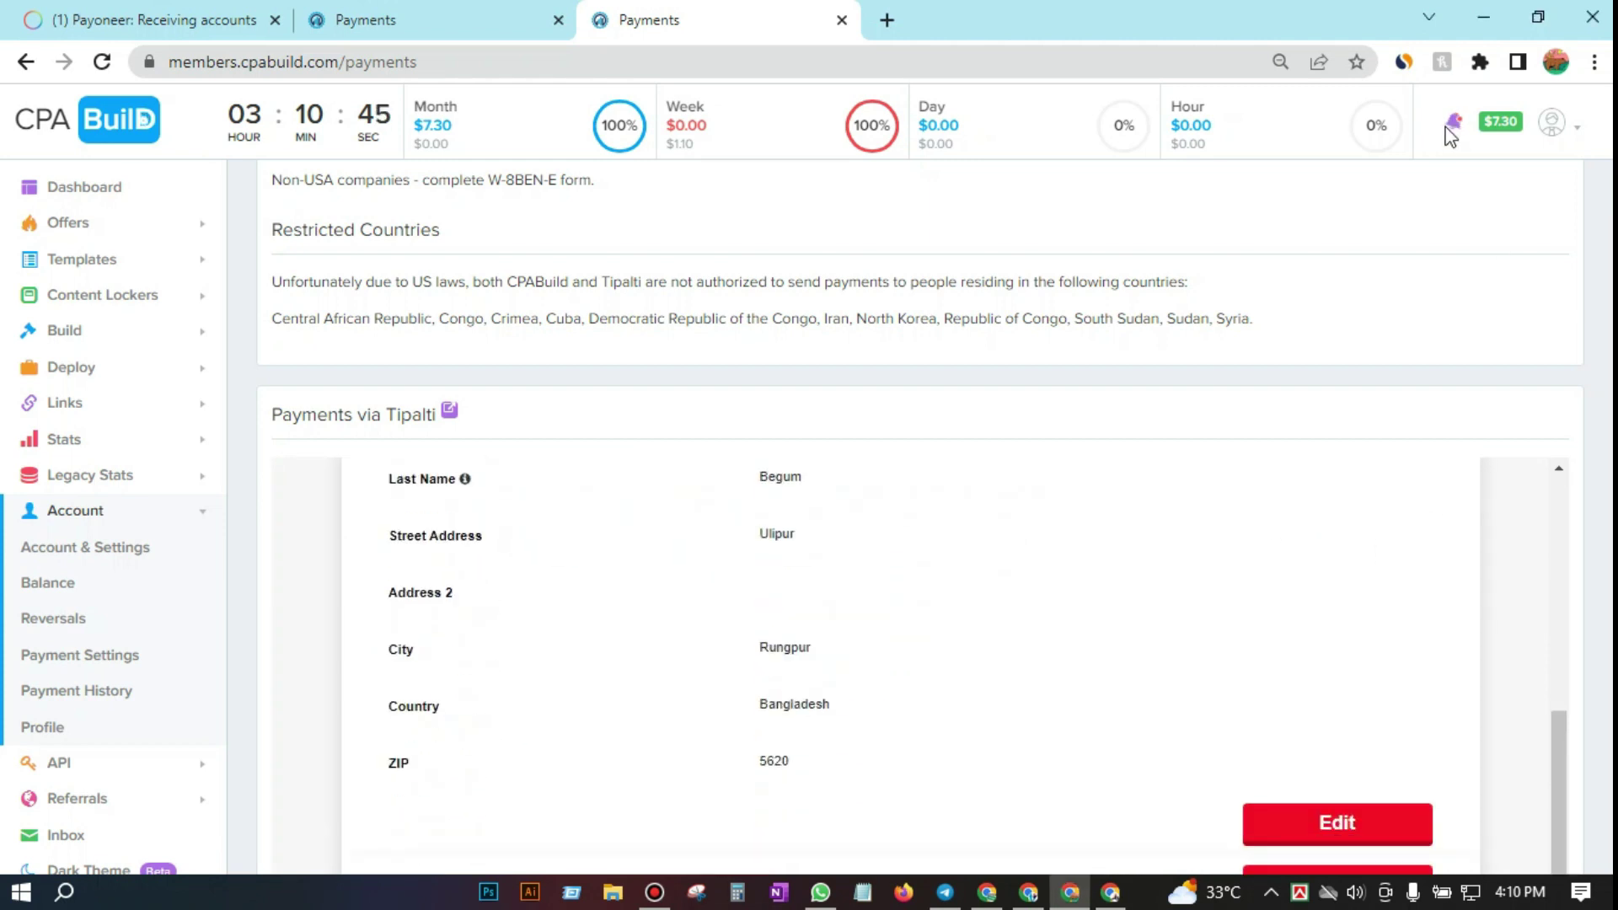
pyautogui.scroll(3, 1132, 476)
pyautogui.scroll(3, 1131, 476)
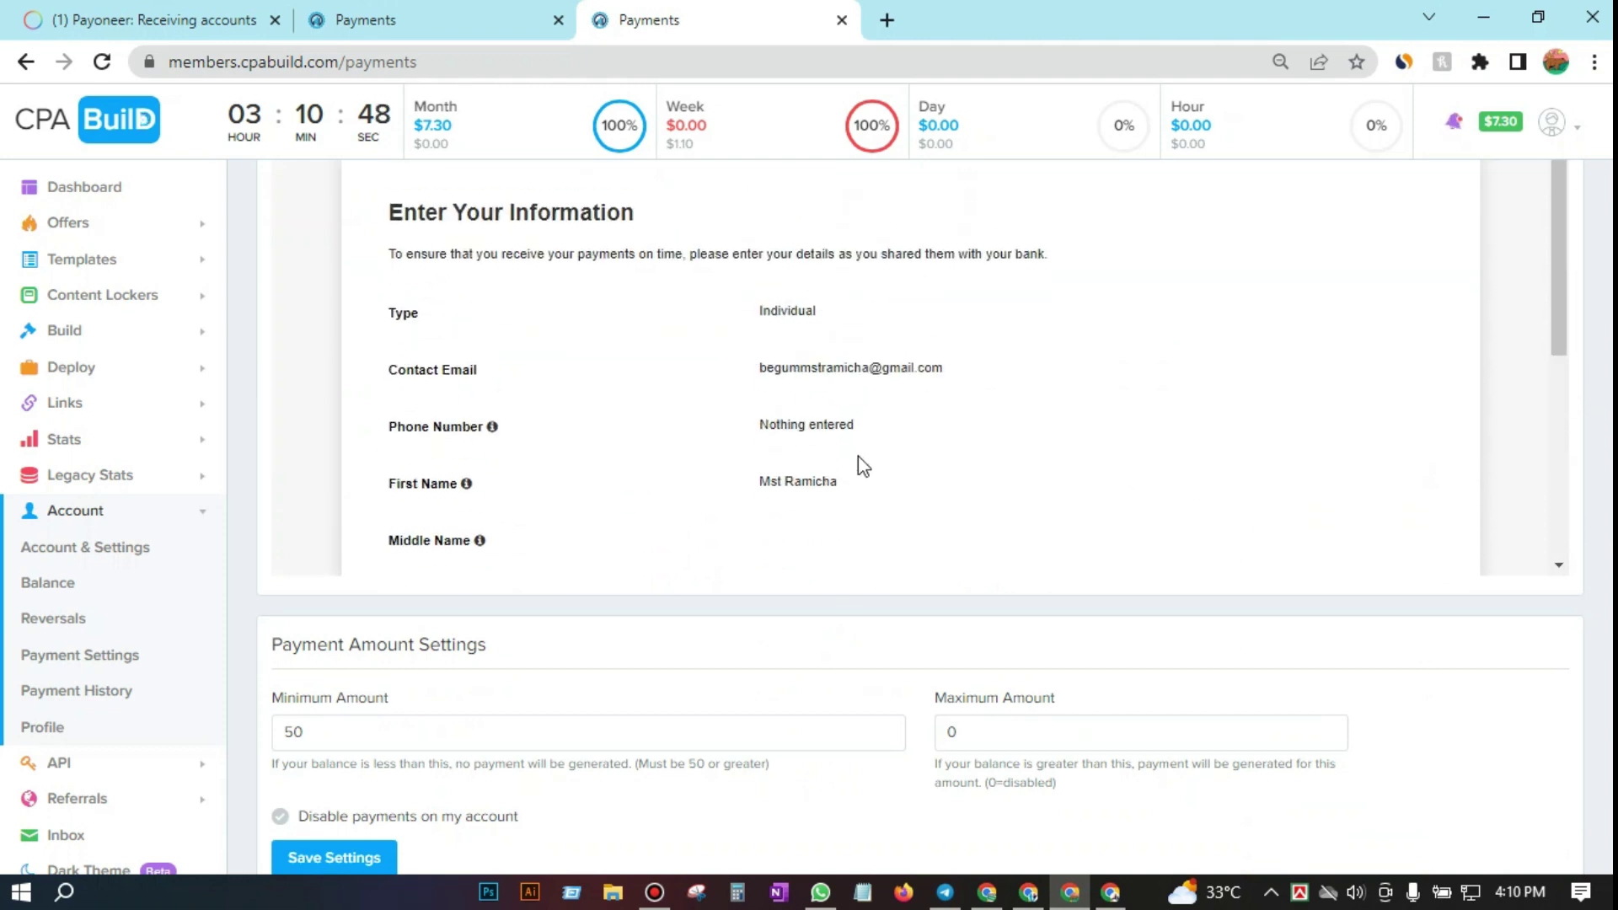
pyautogui.scroll(-2, 864, 466)
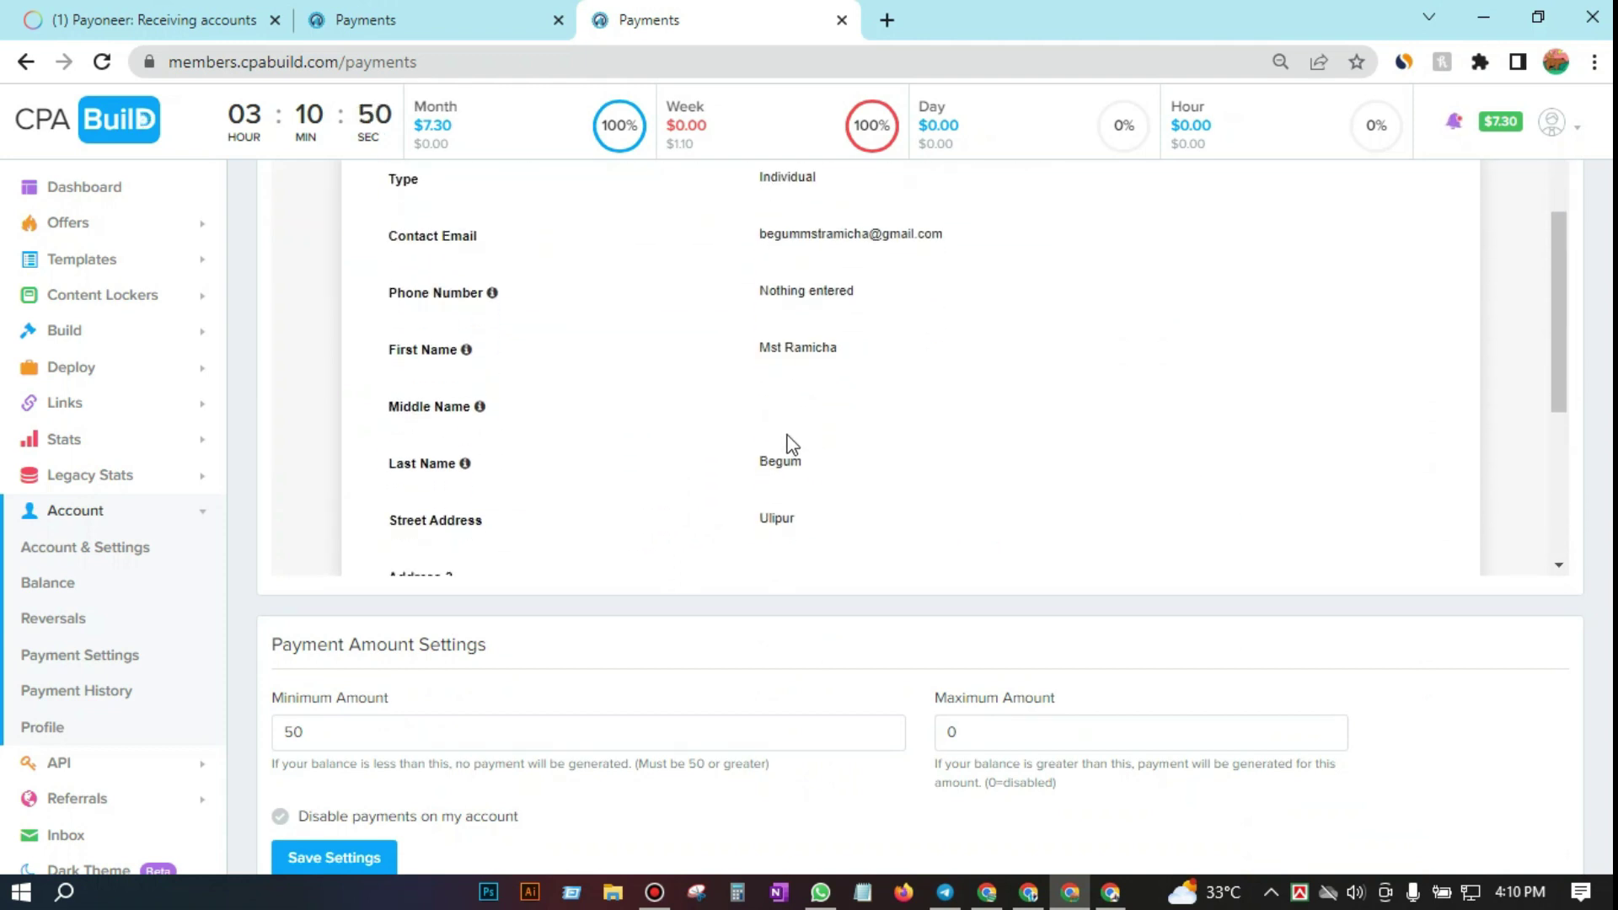
pyautogui.scroll(-4, 791, 444)
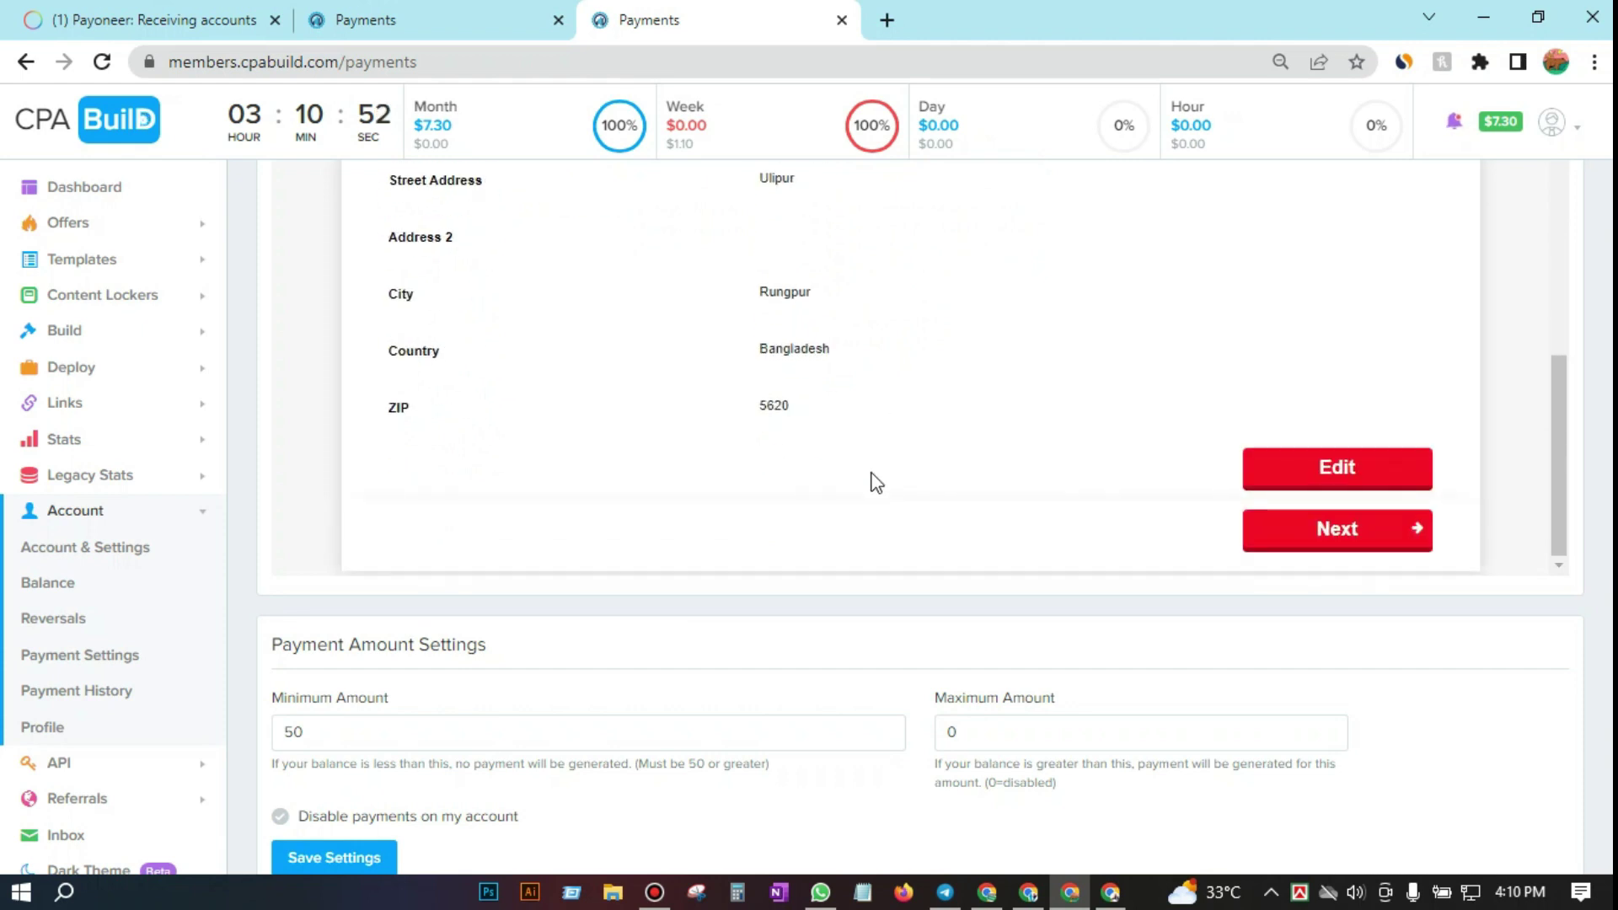
# Step: Make the saved address editable and reveal the Payment Country dropdown, leaving Bangladesh selected
pyautogui.click(1298, 473)
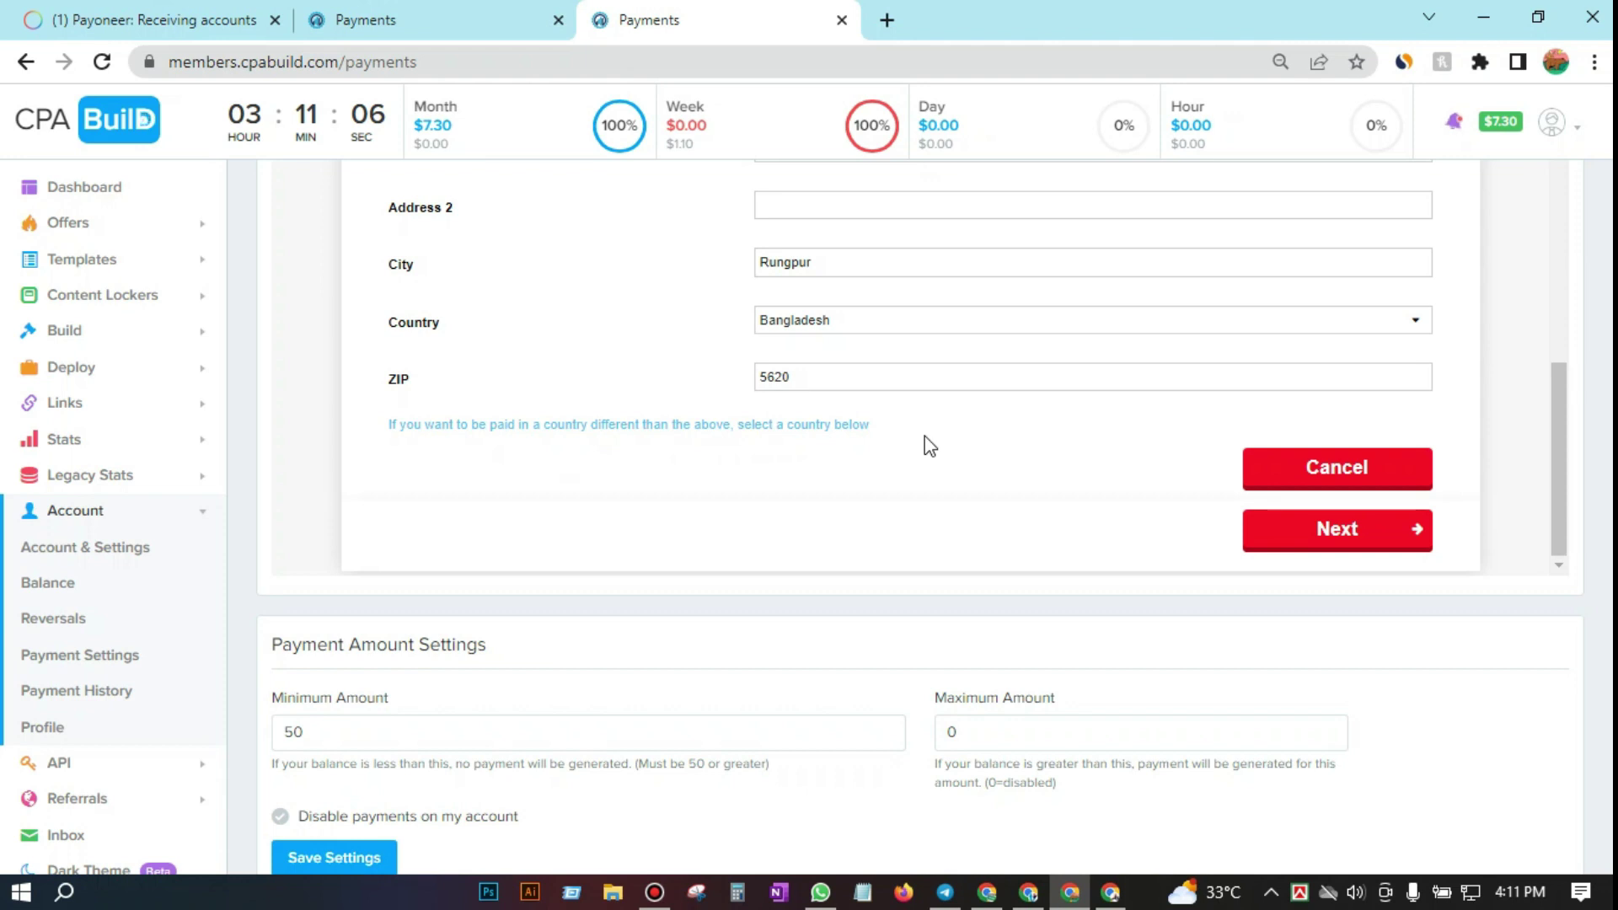
pyautogui.moveTo(921, 441)
pyautogui.mouseDown()
pyautogui.moveTo(351, 422)
pyautogui.moveTo(891, 441)
pyautogui.mouseUp()
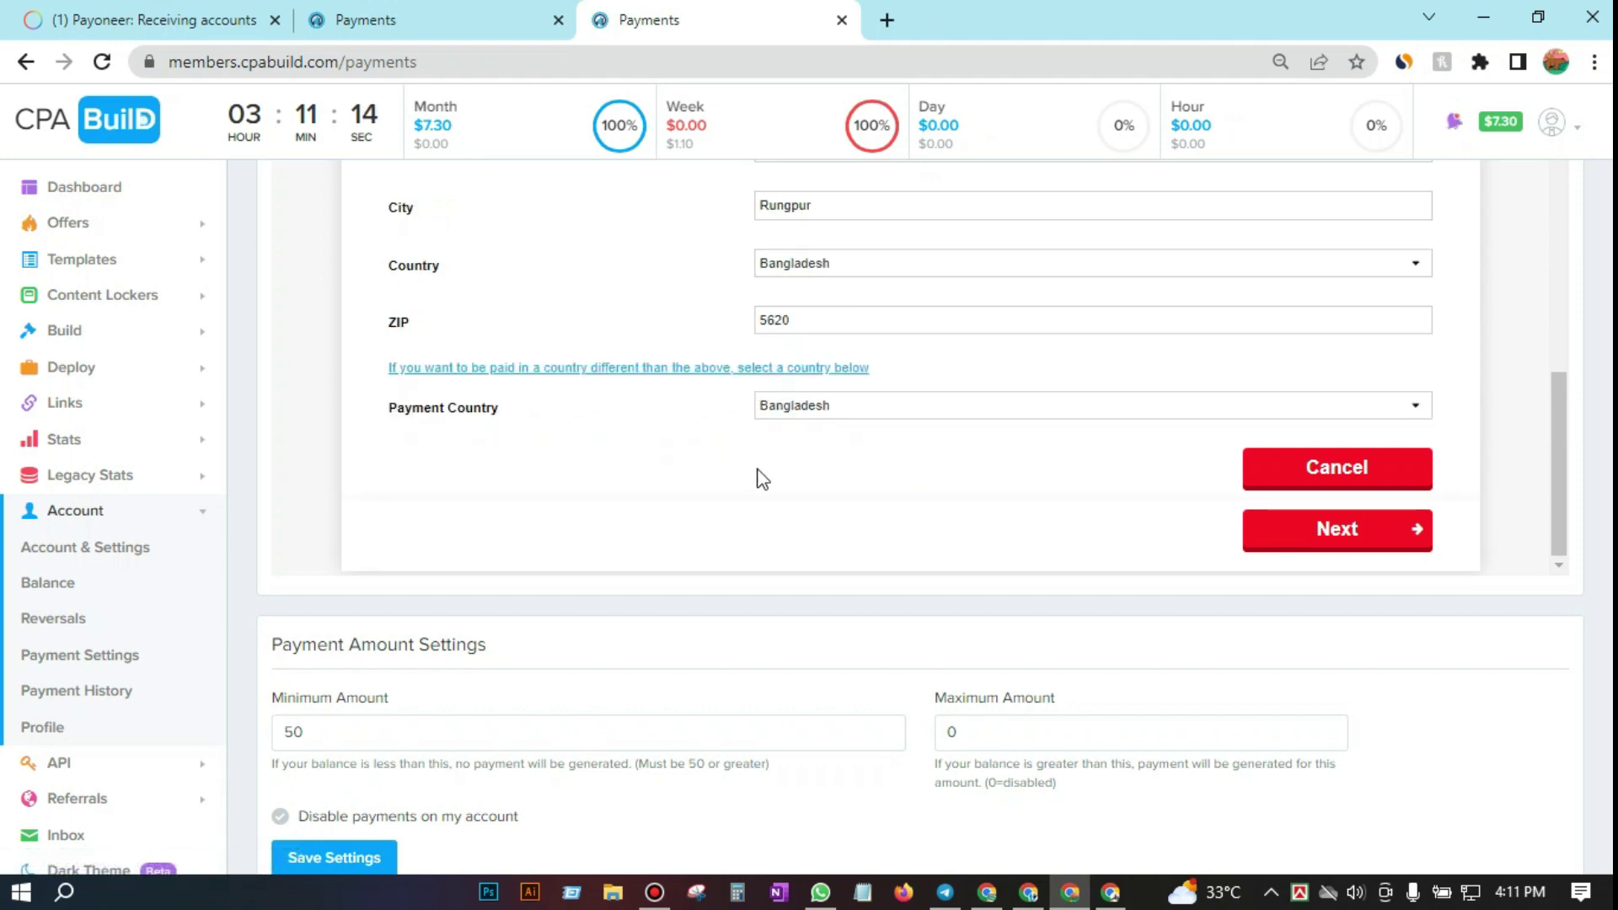
pyautogui.click(843, 407)
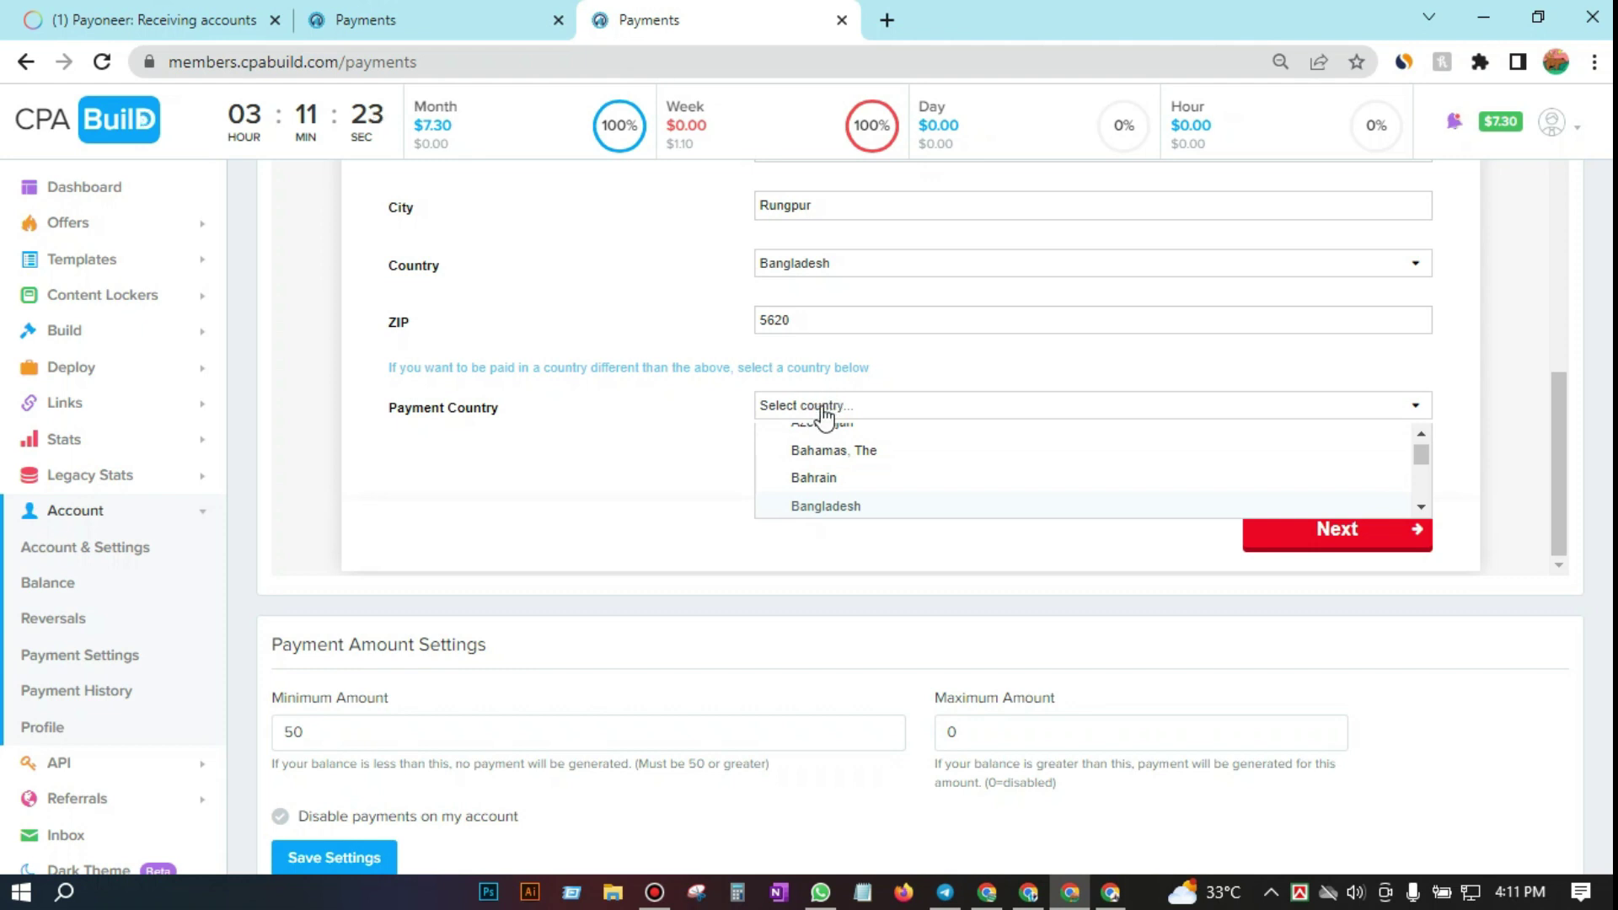
pyautogui.click(894, 504)
# Step: Reopen the Payment Country list and scroll through it for a different country
pyautogui.scroll(-1, 869, 400)
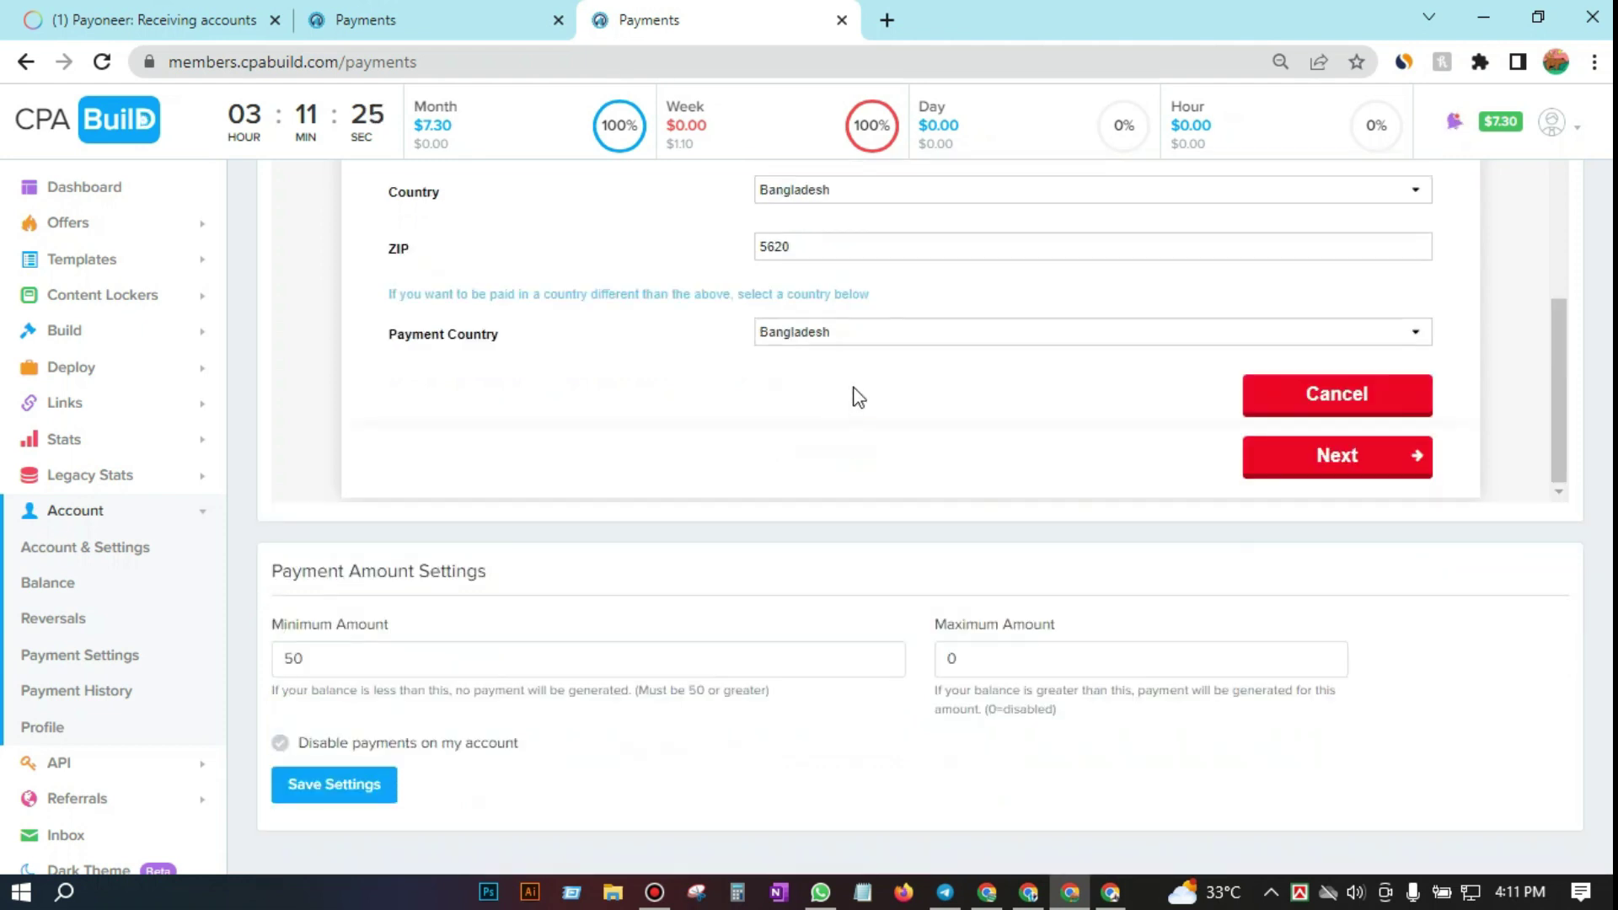
pyautogui.scroll(1, 881, 408)
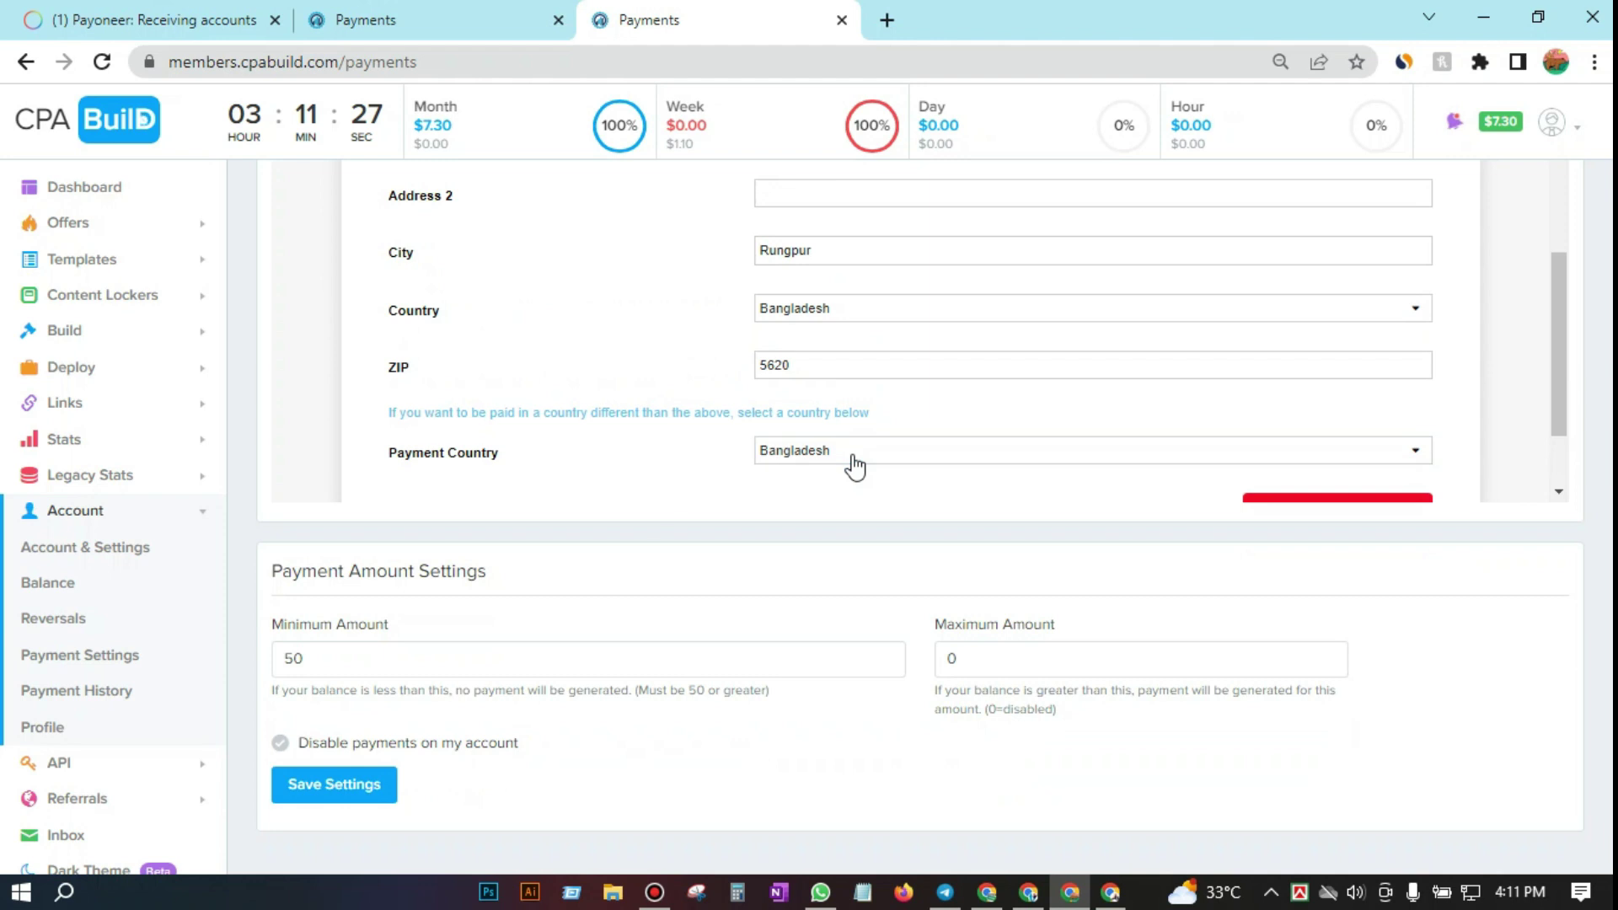
pyautogui.scroll(-1, 969, 455)
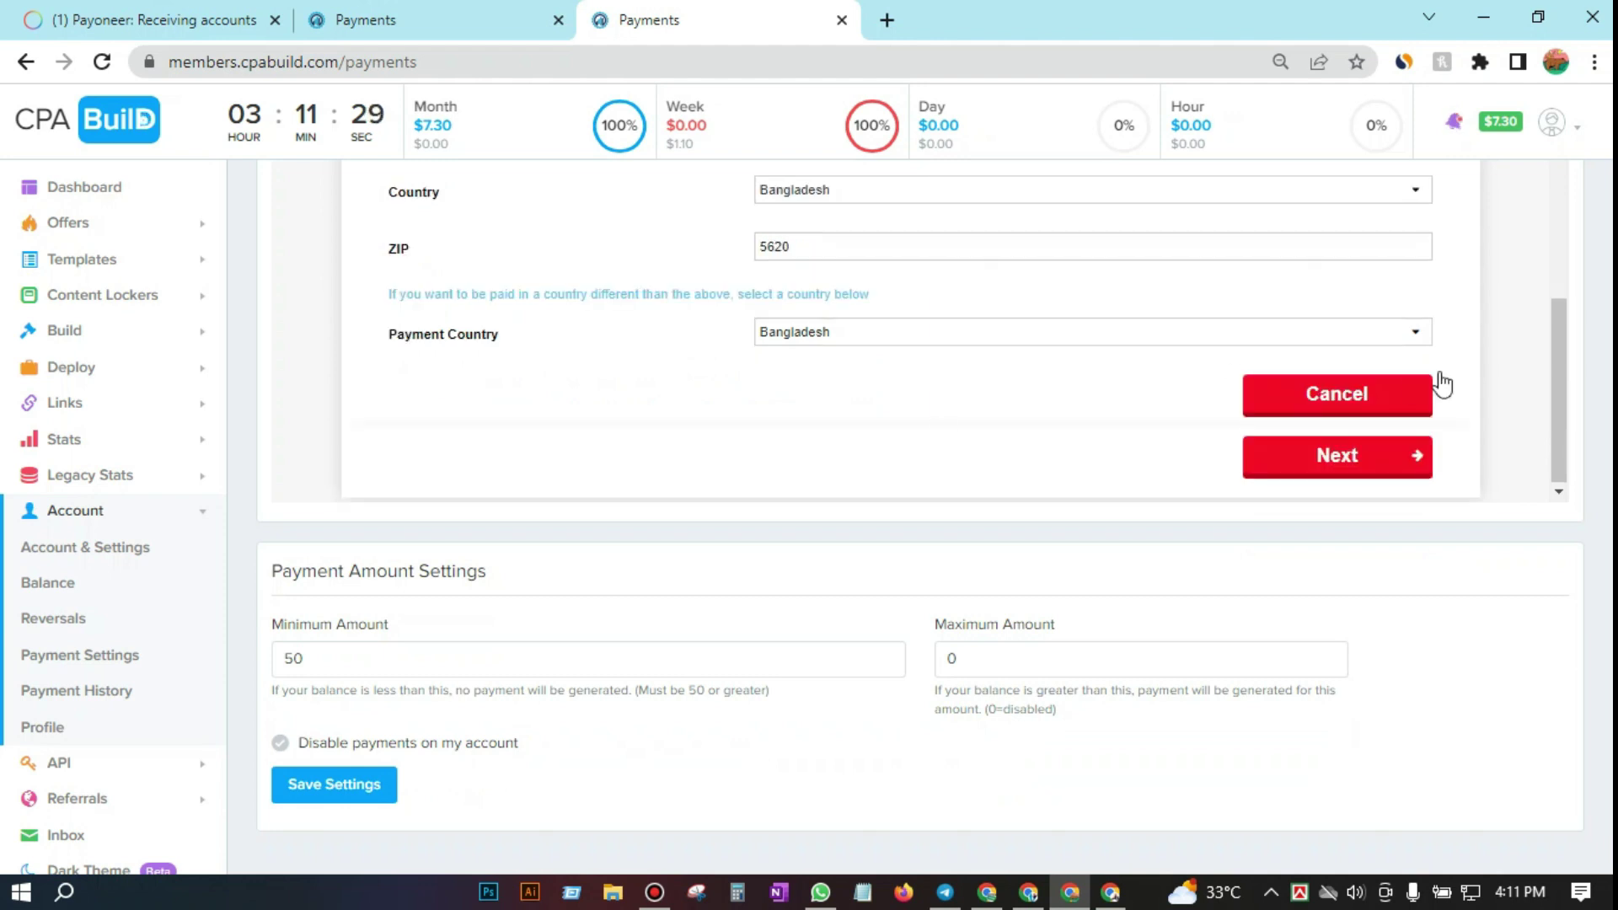
pyautogui.click(886, 341)
pyautogui.scroll(1, 880, 350)
pyautogui.scroll(1, 880, 351)
pyautogui.scroll(-1, 877, 350)
pyautogui.click(790, 337)
pyautogui.scroll(-2, 850, 401)
pyautogui.scroll(-20, 851, 401)
pyautogui.scroll(-20, 858, 403)
pyautogui.scroll(-20, 858, 403)
pyautogui.scroll(-5, 857, 403)
pyautogui.scroll(3, 857, 403)
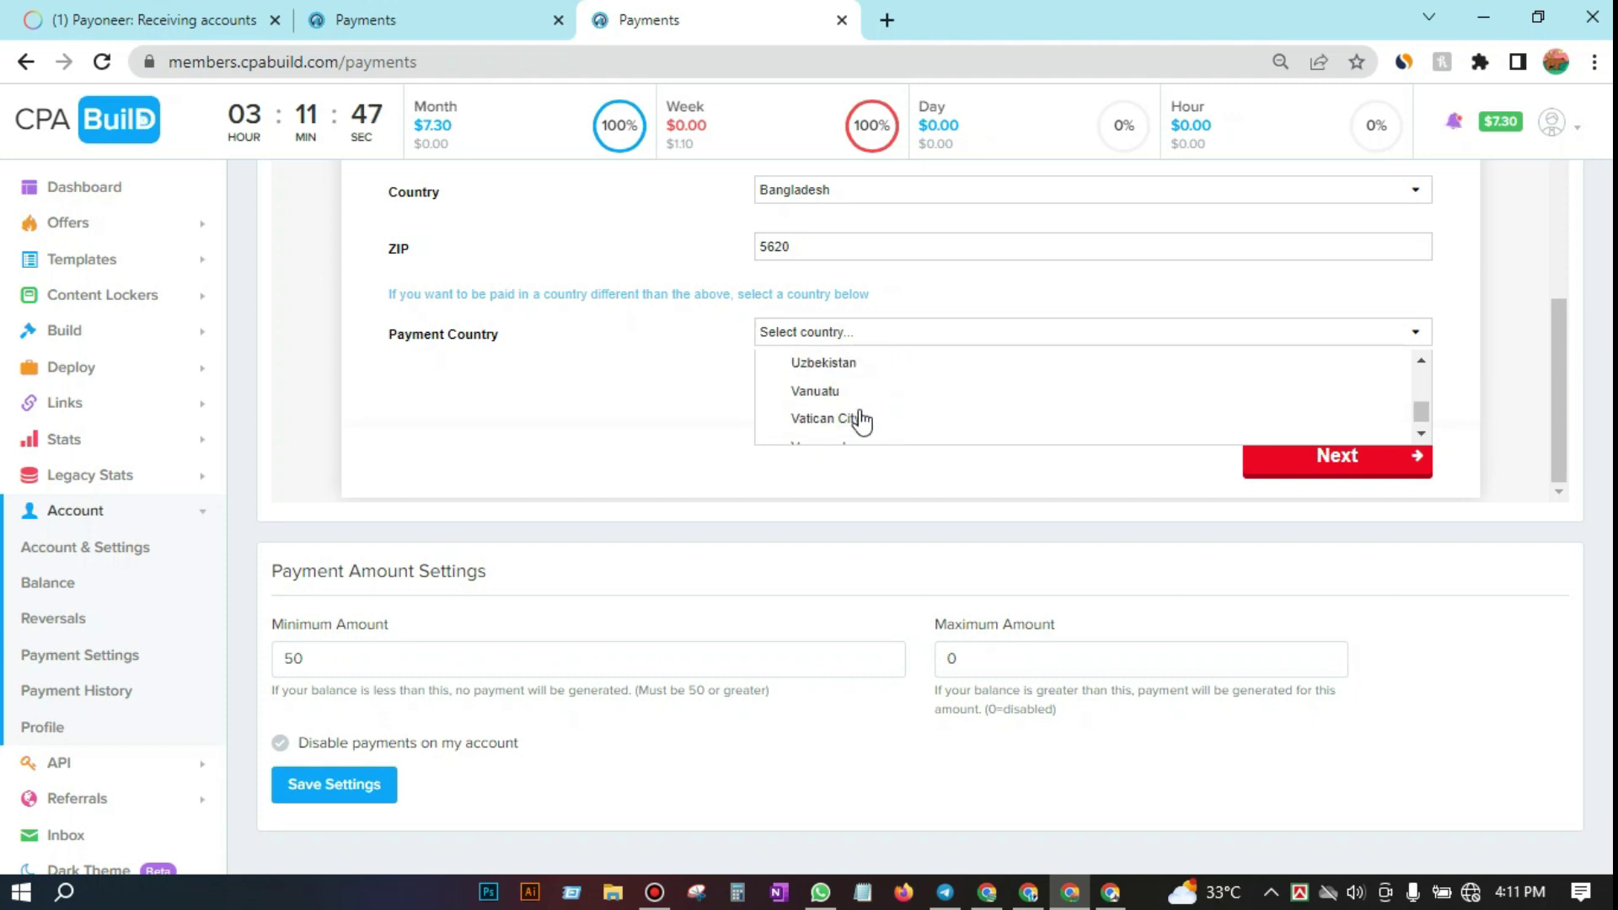
# Step: Choose United States as the payment country, keeping Bangladesh as the address country
pyautogui.scroll(1, 860, 419)
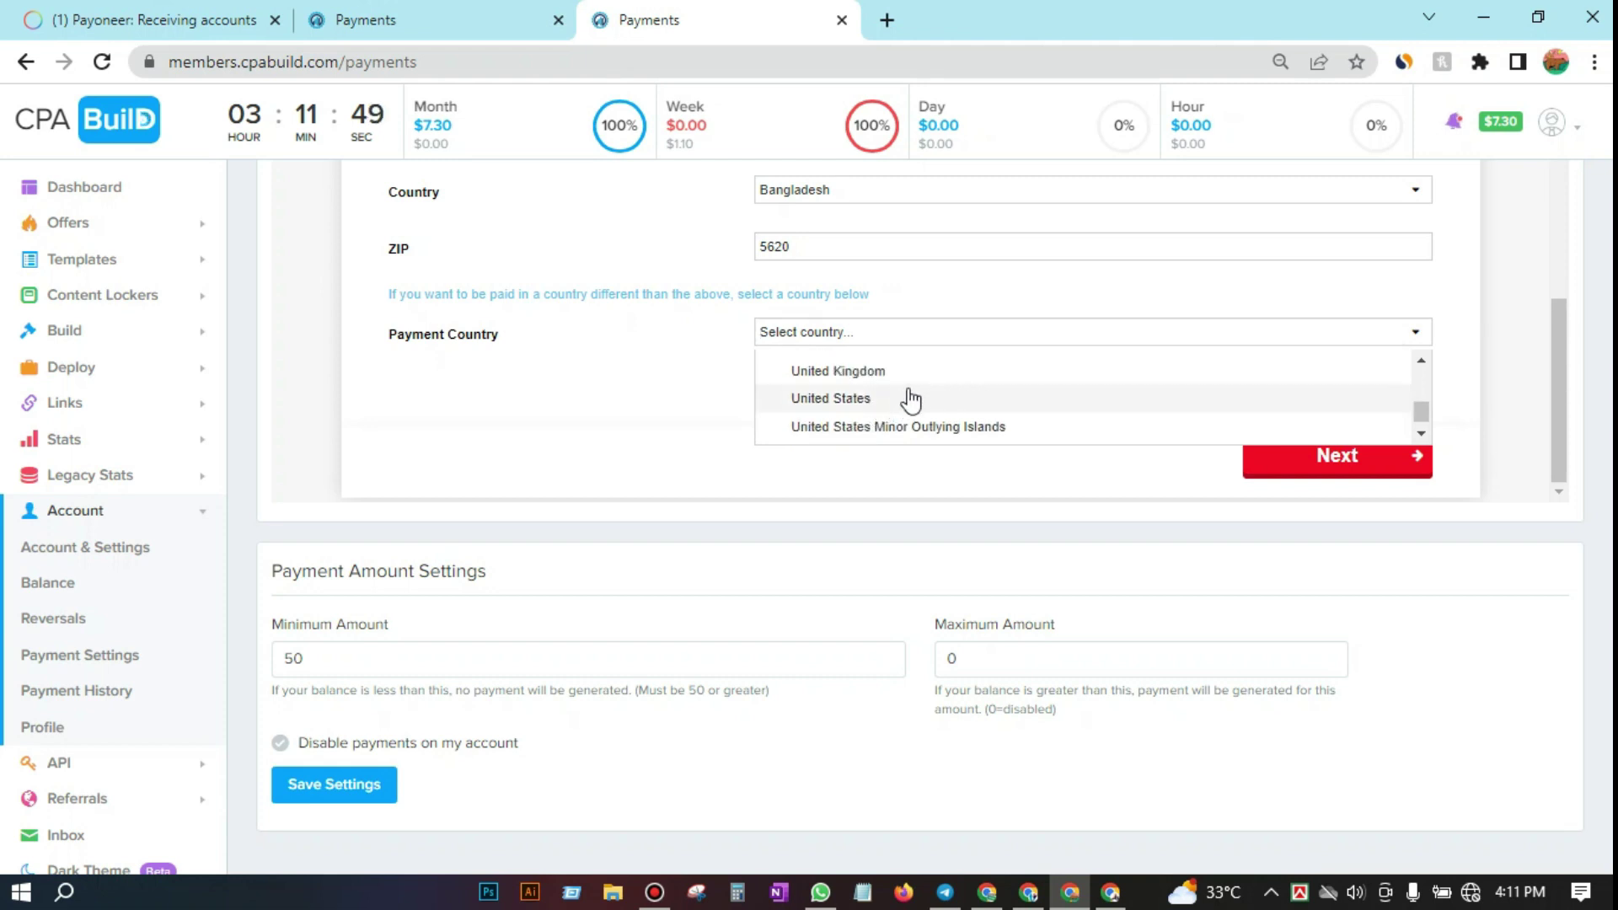
pyautogui.click(832, 400)
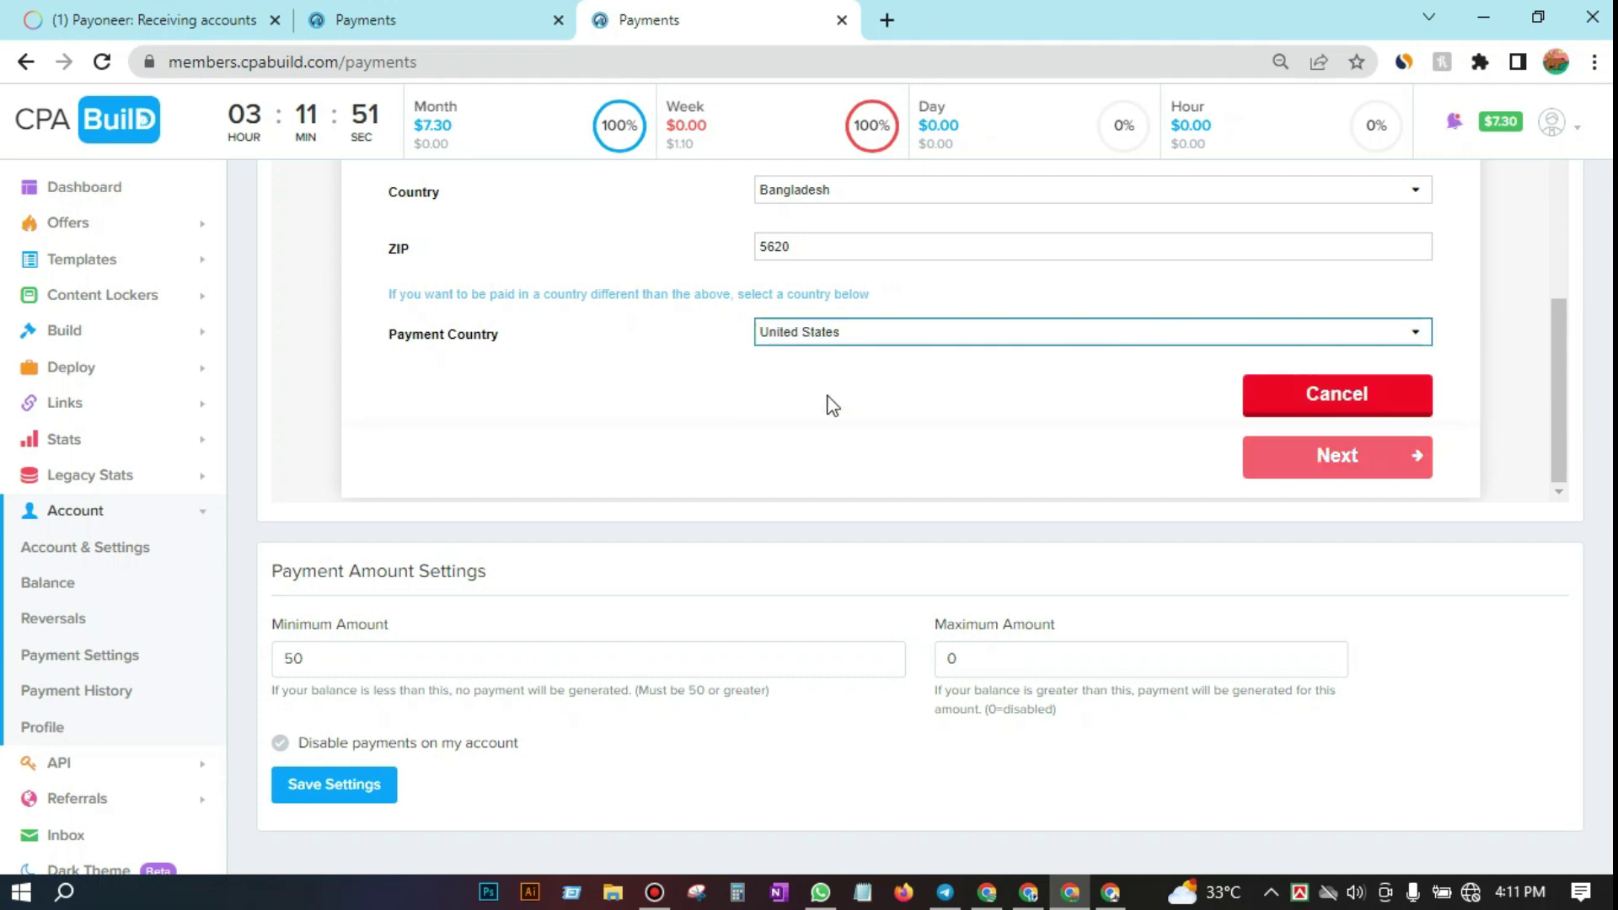
pyautogui.scroll(5, 809, 372)
pyautogui.scroll(-5, 927, 373)
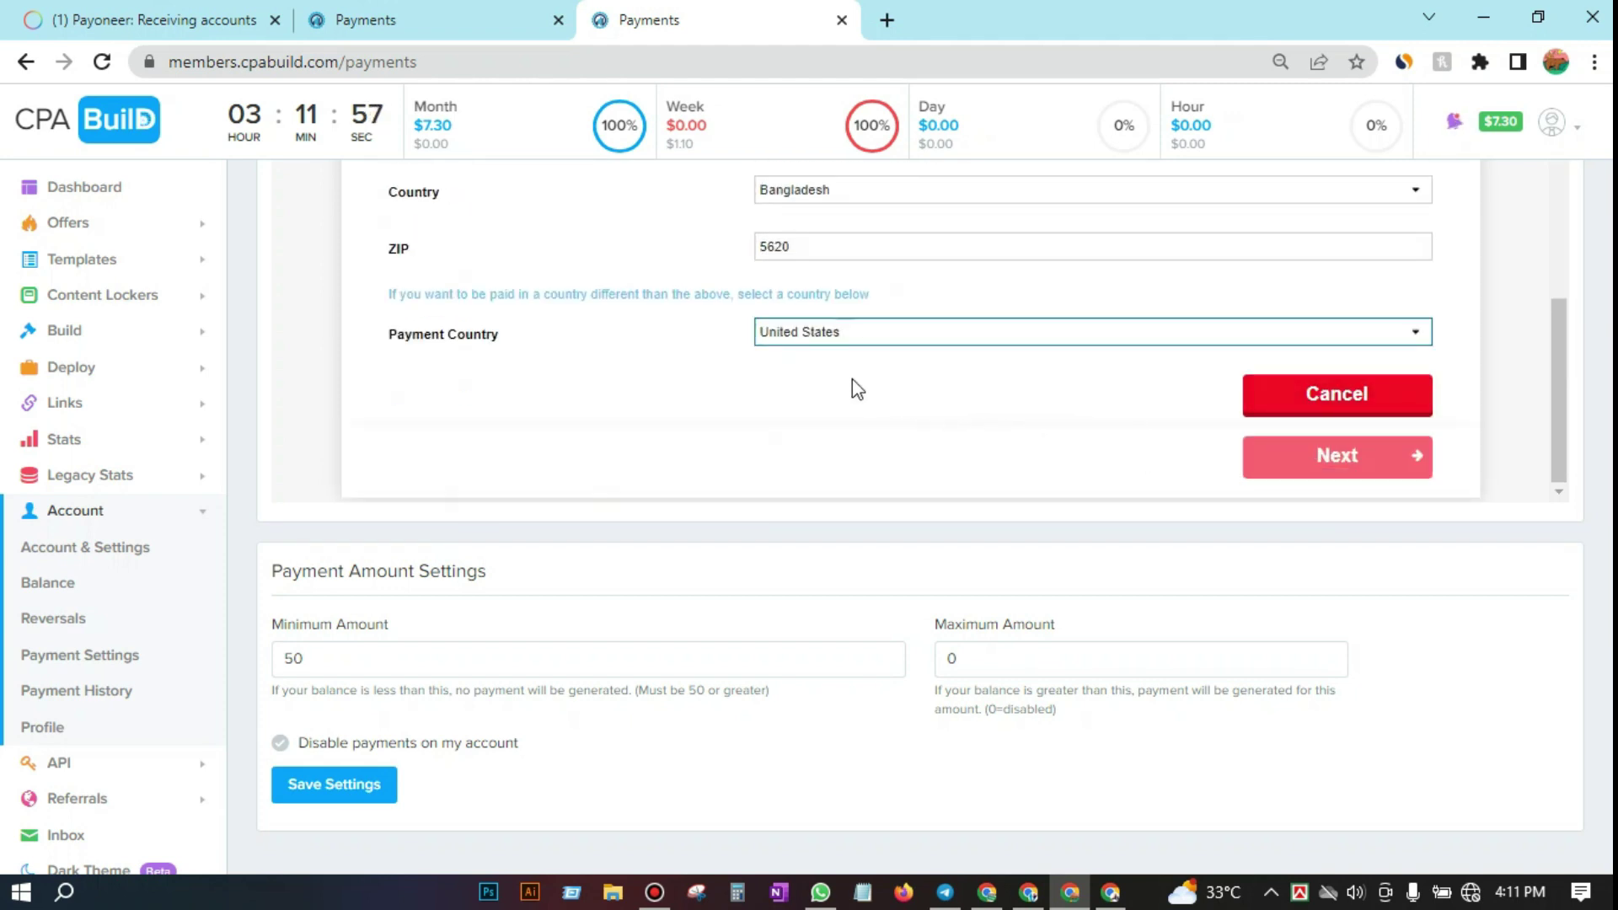
pyautogui.scroll(8, 852, 386)
pyautogui.scroll(-3, 927, 356)
pyautogui.scroll(1, 981, 355)
pyautogui.scroll(-6, 977, 354)
pyautogui.scroll(6, 979, 358)
pyautogui.scroll(2, 978, 356)
pyautogui.scroll(-2, 978, 356)
pyautogui.scroll(2, 978, 356)
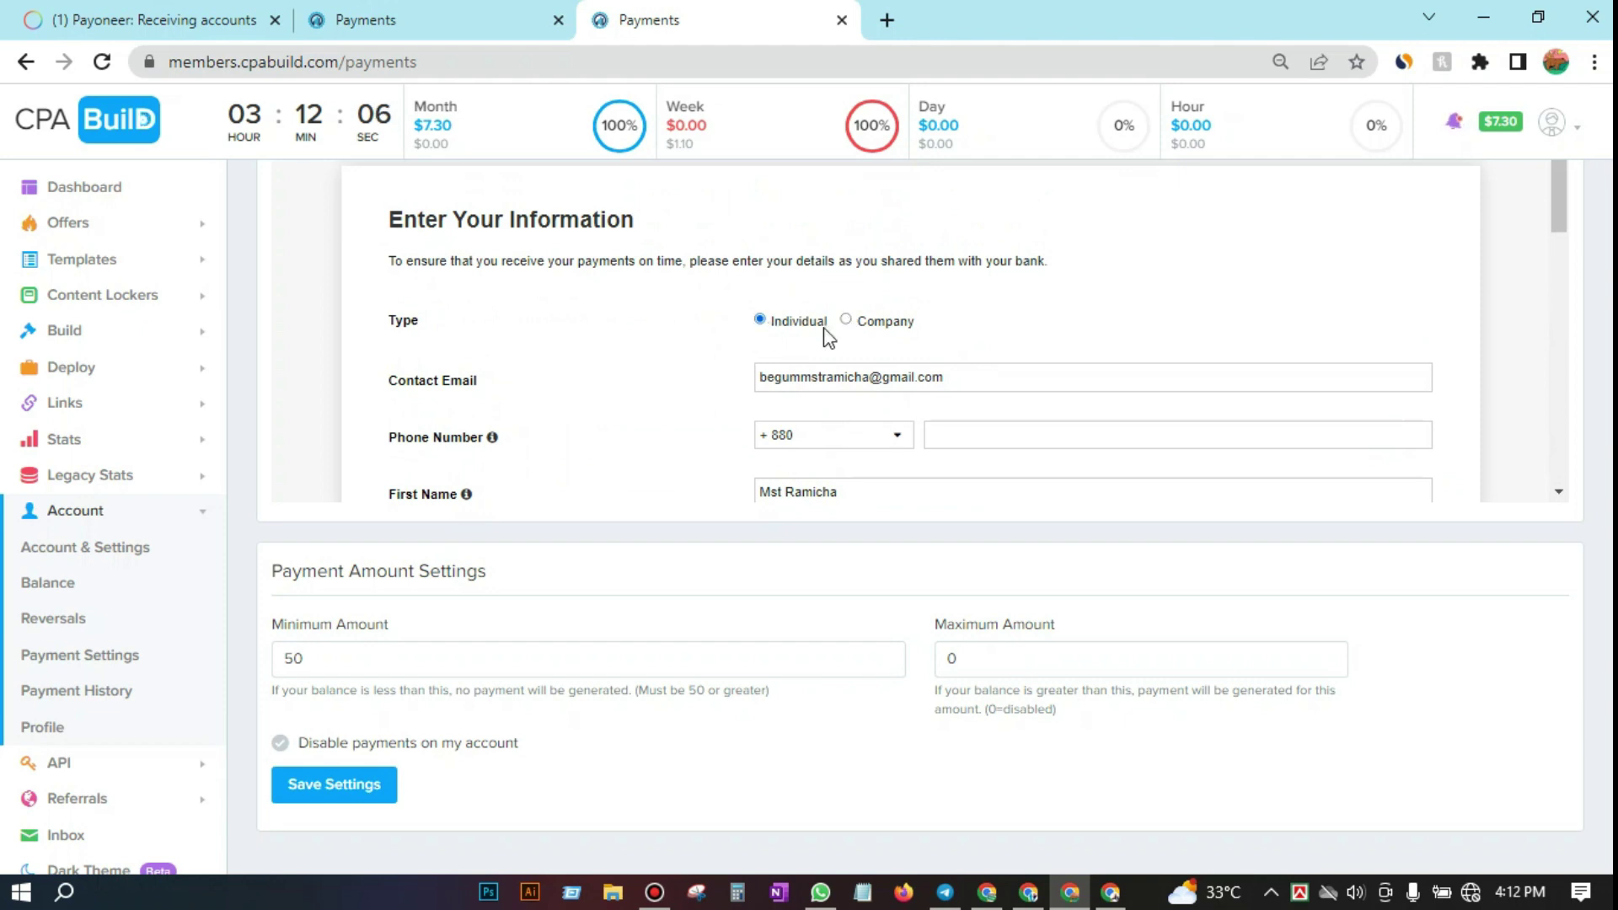
# Step: Review the payee form, then bring up Bandicam from the taskbar
pyautogui.scroll(-7, 1135, 385)
pyautogui.scroll(-1, 1135, 386)
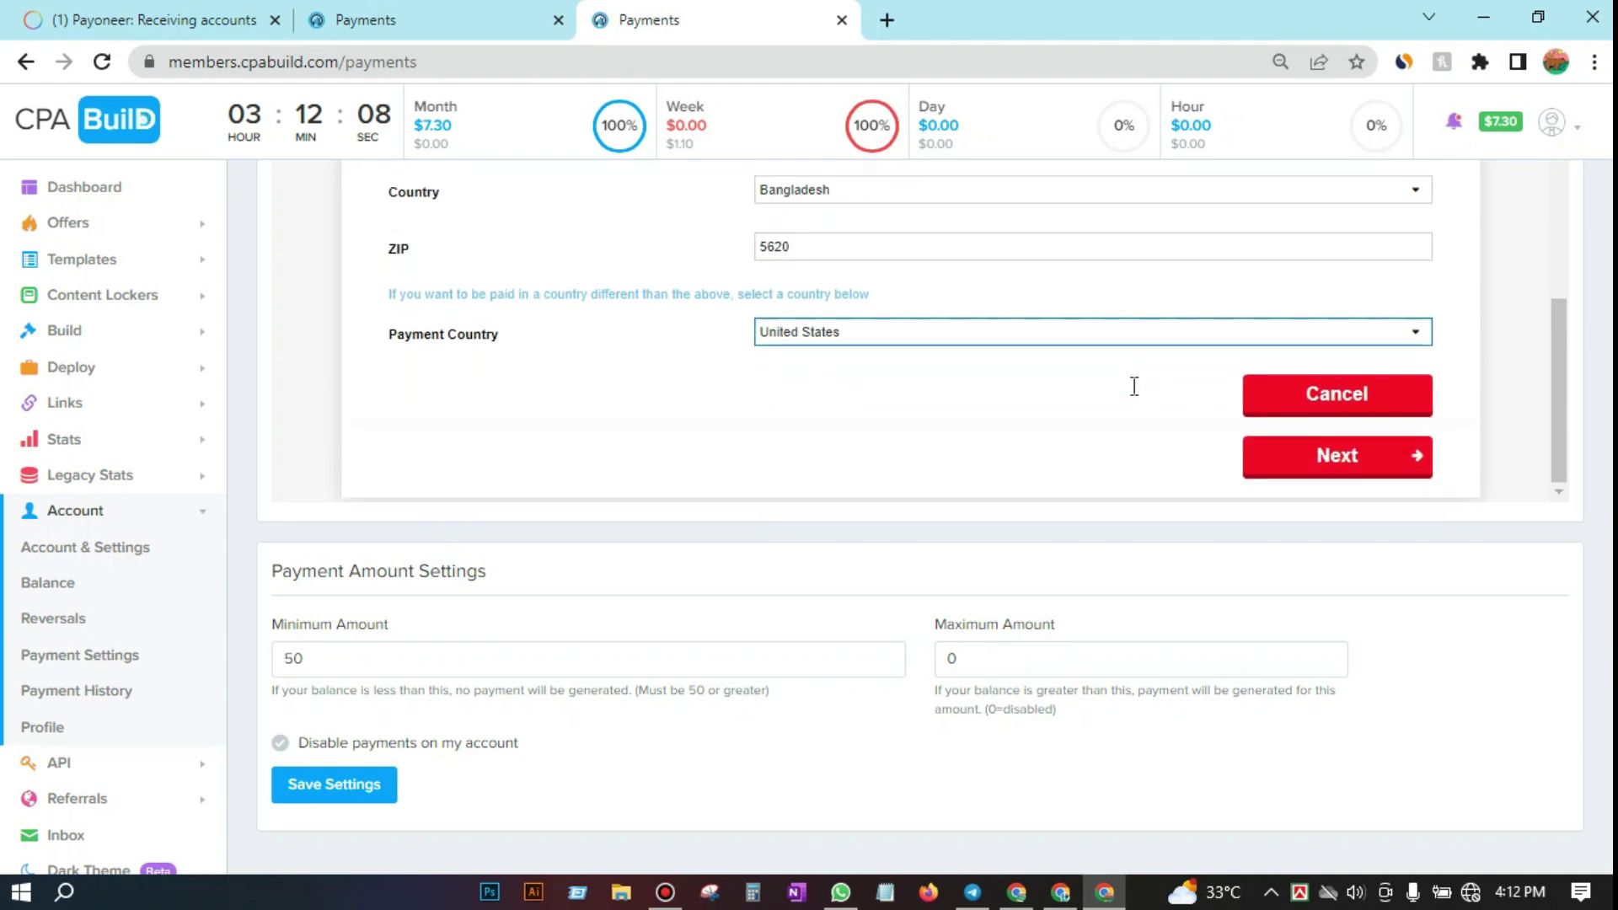
pyautogui.scroll(5, 893, 376)
pyautogui.scroll(1, 896, 376)
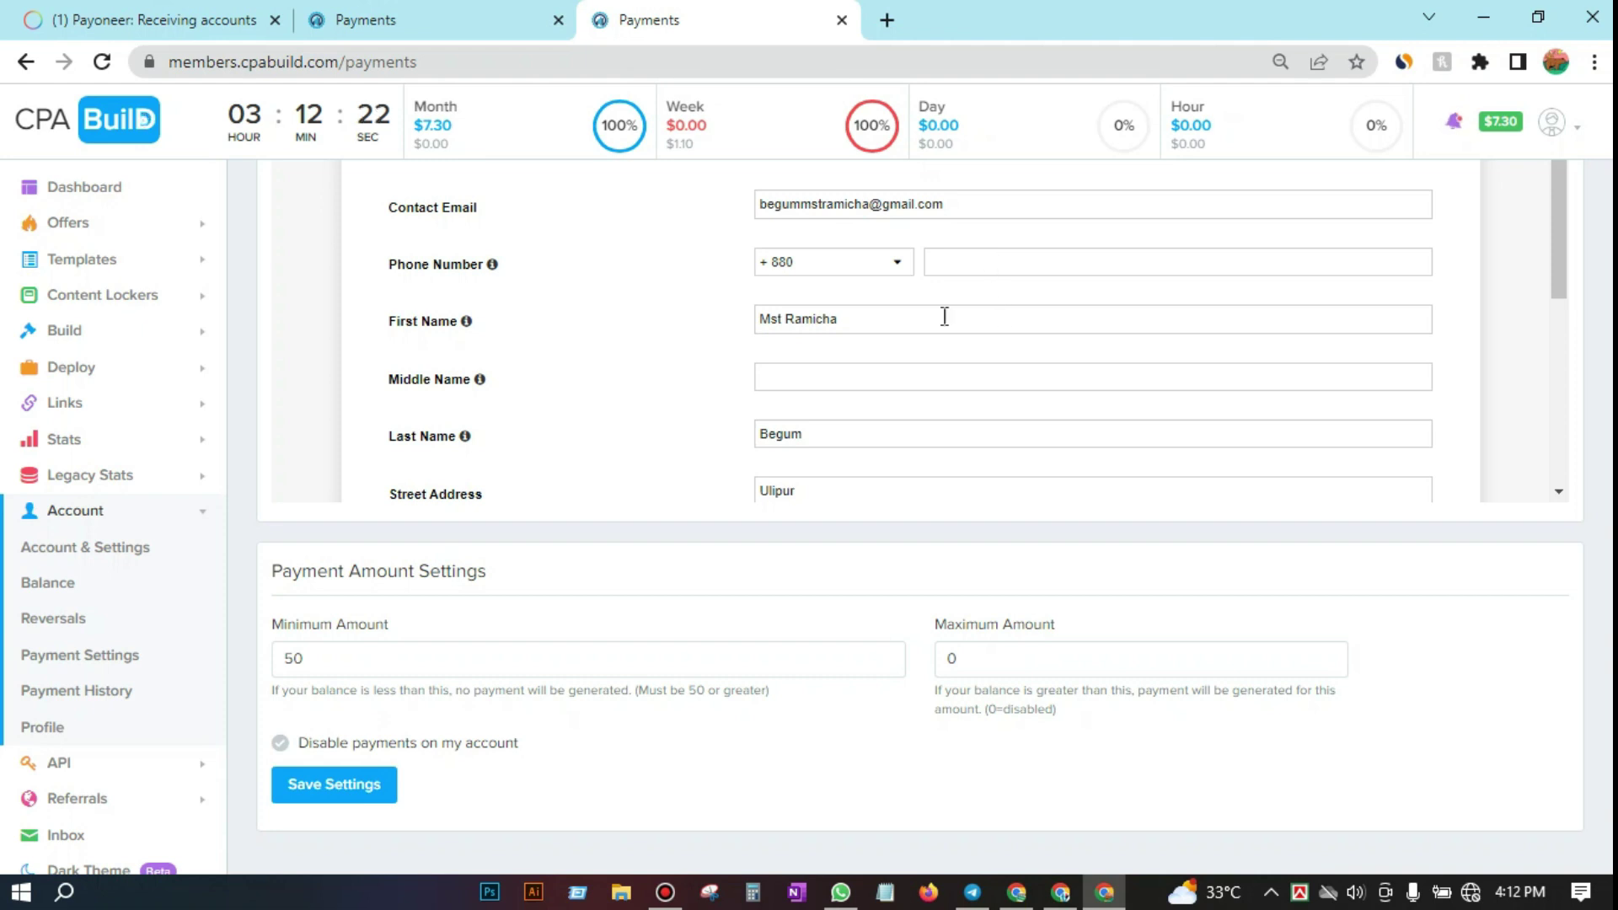
pyautogui.click(665, 892)
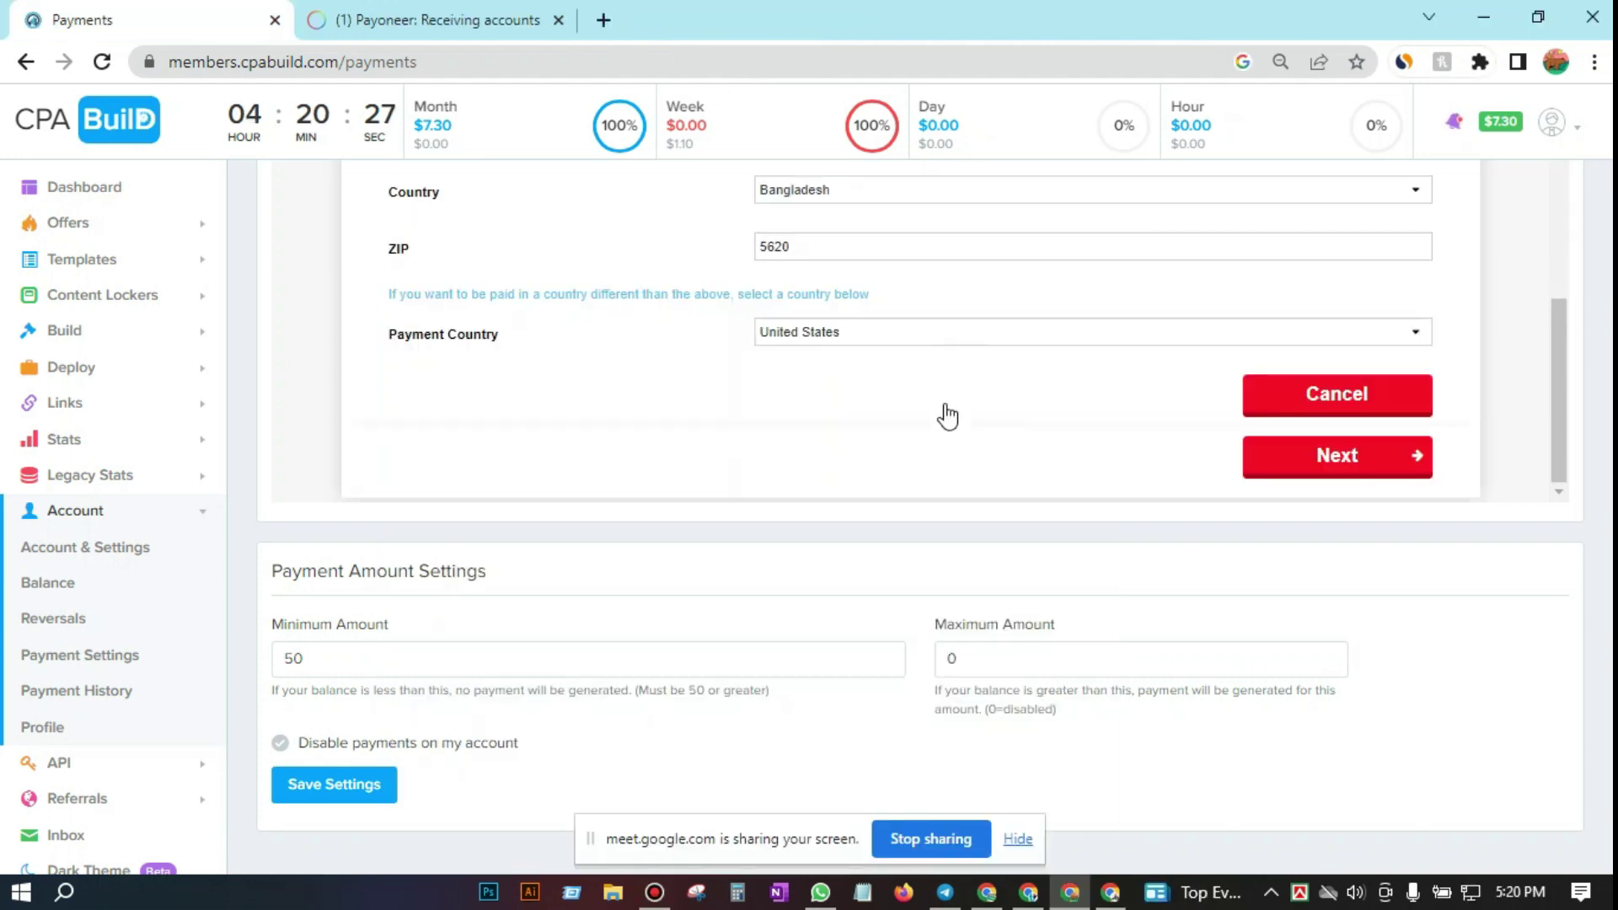
# Step: Submit the address details and accept the unverified-address warning to reach Payment Method
pyautogui.scroll(7, 943, 408)
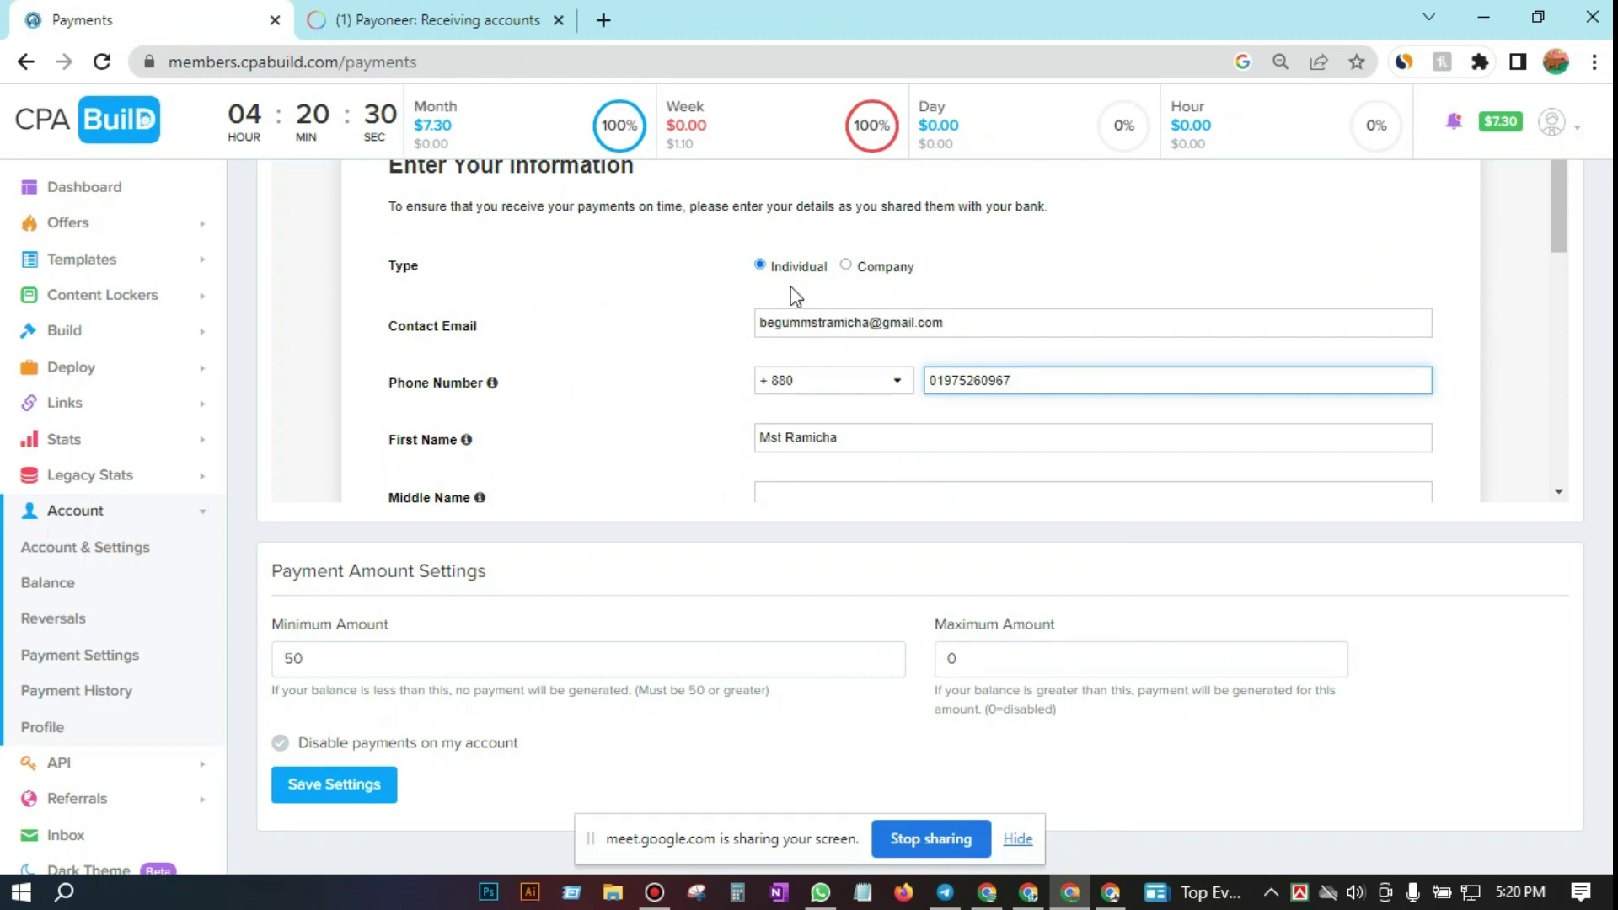
pyautogui.scroll(-1, 1020, 404)
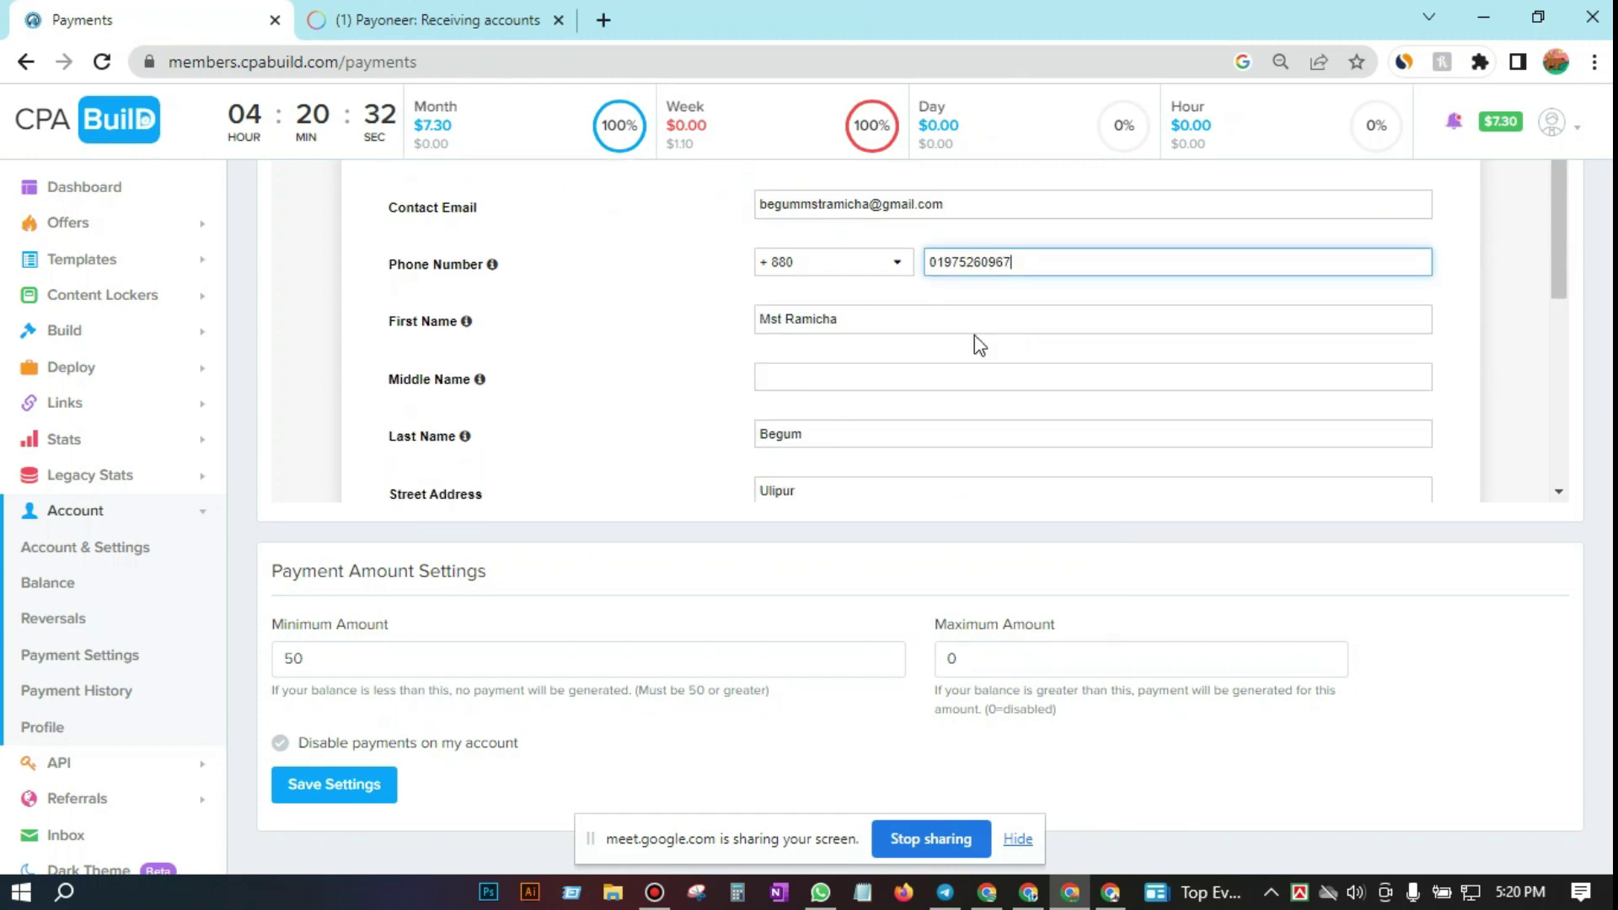
pyautogui.scroll(-5, 978, 345)
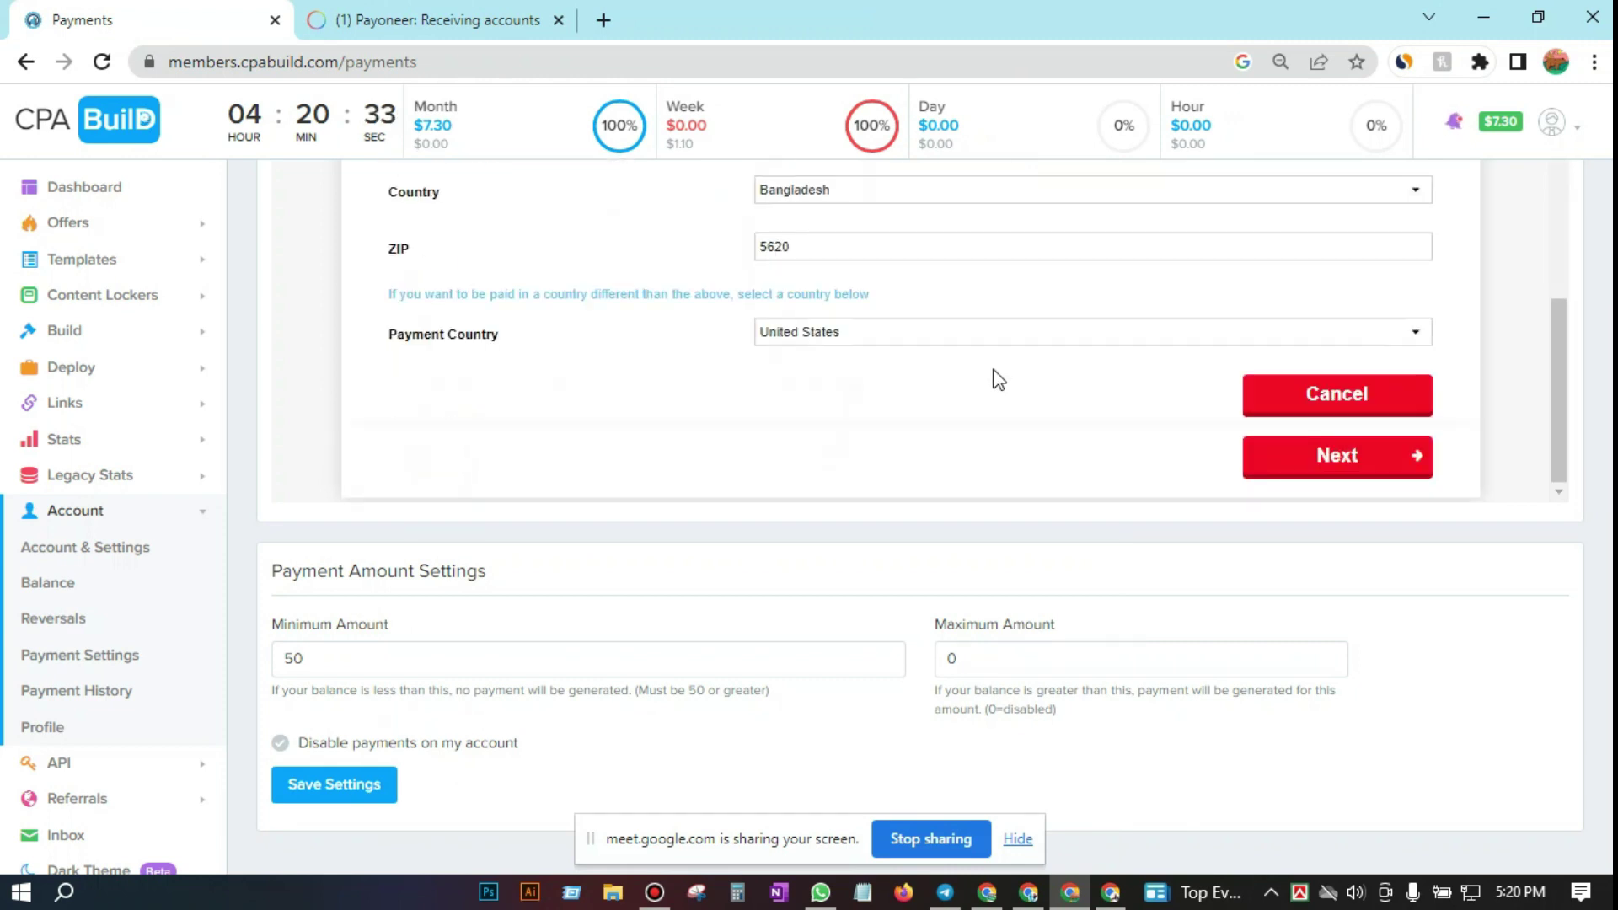
pyautogui.click(1281, 458)
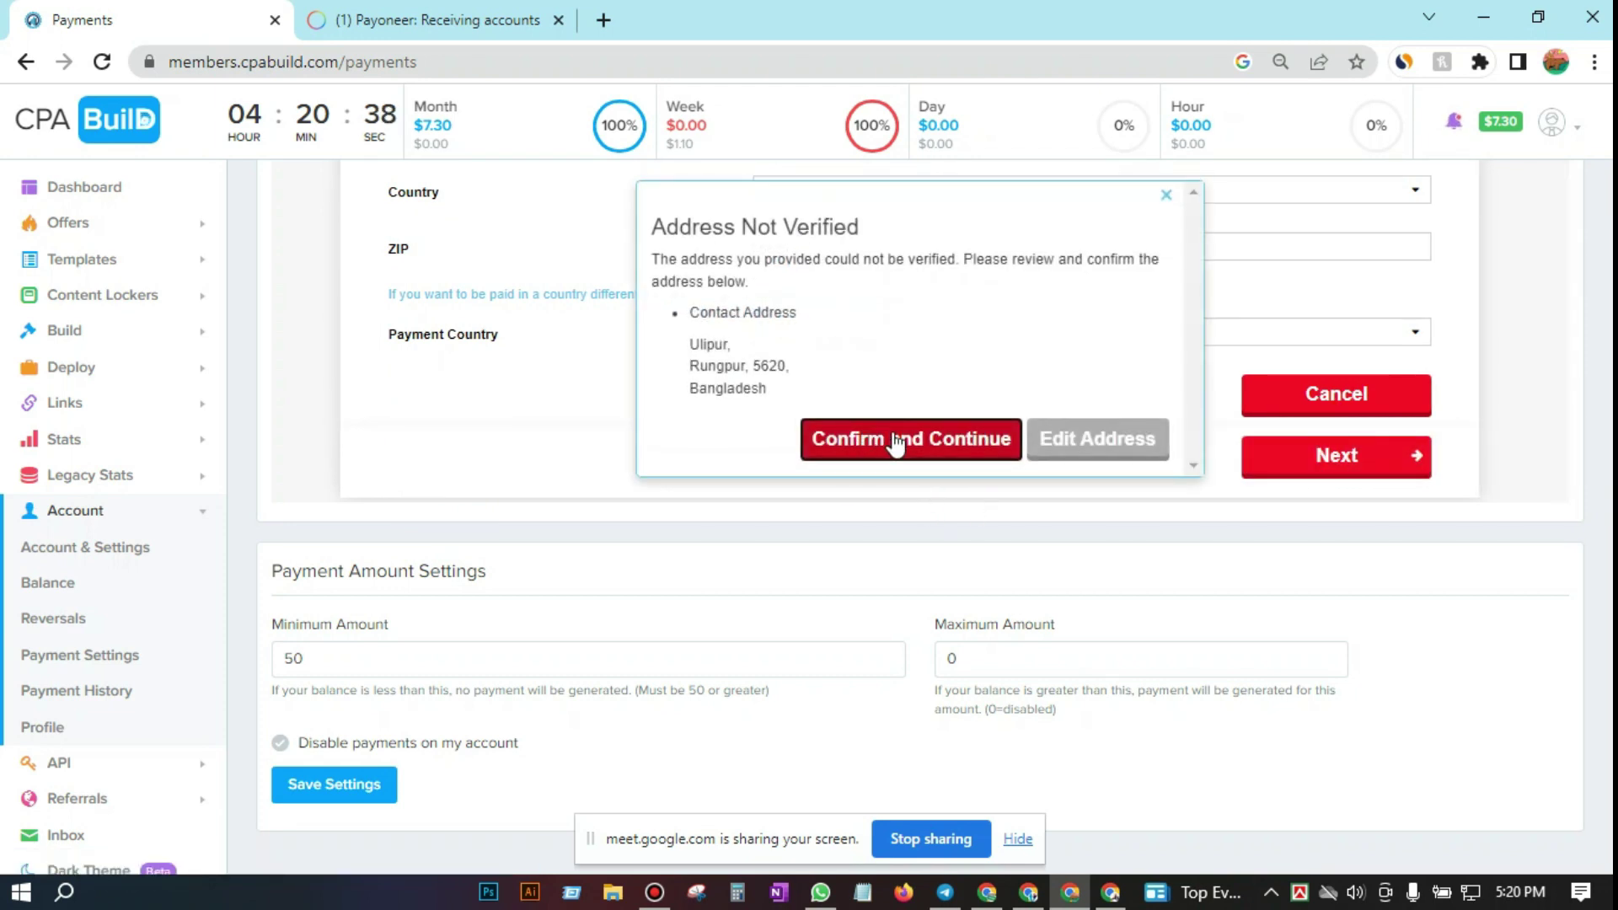
pyautogui.click(900, 441)
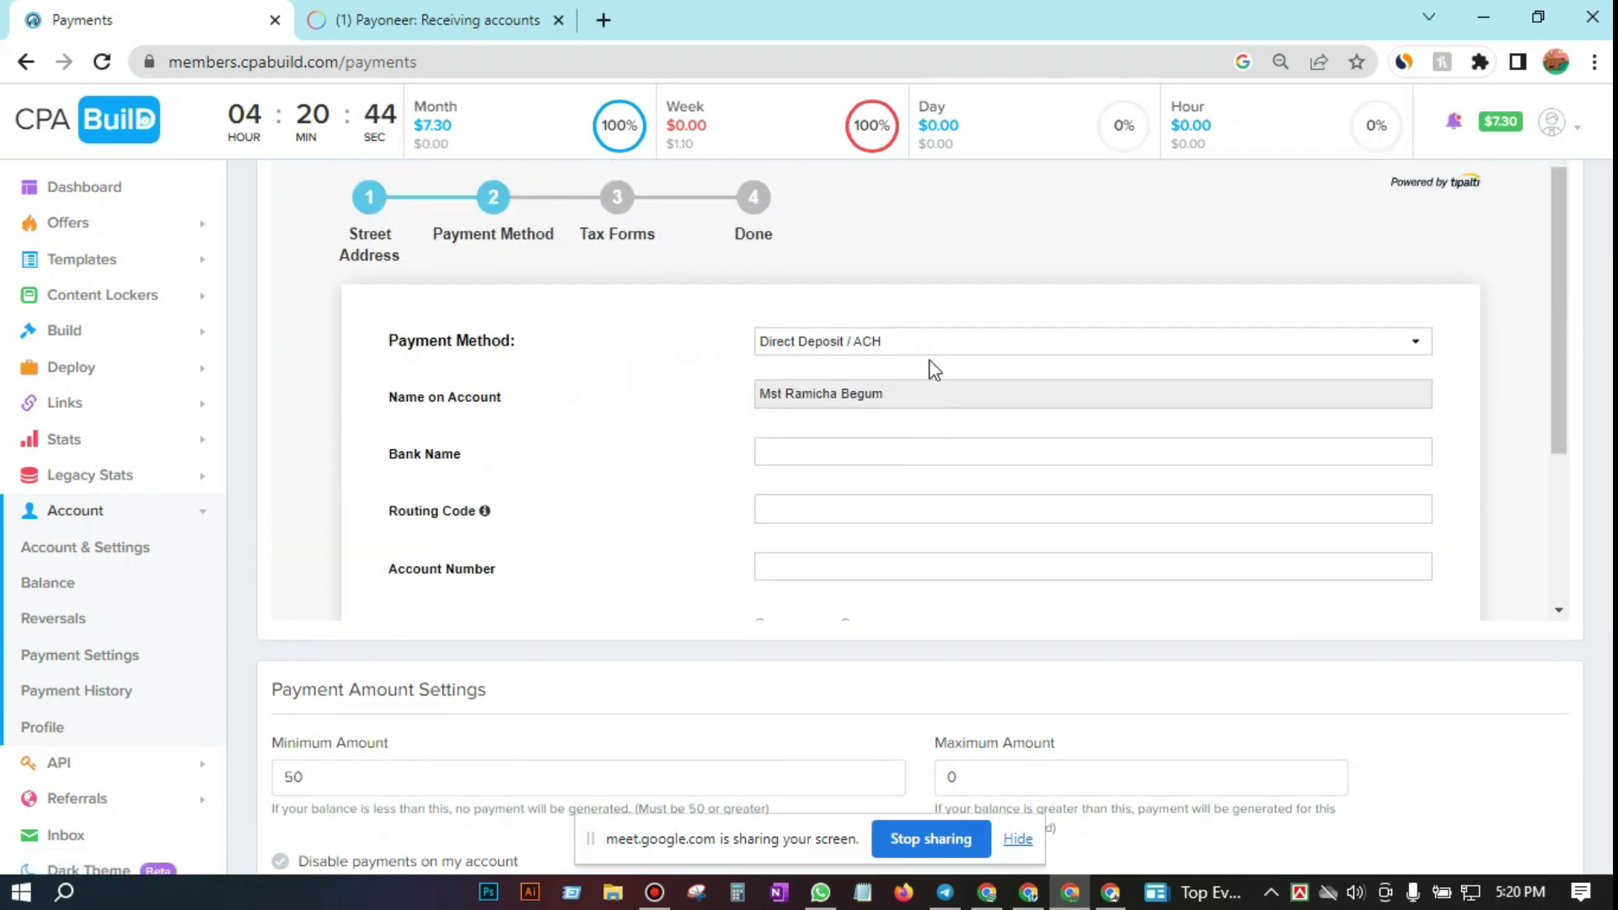
# Step: Select Direct Deposit / ACH as the payment method, then switch to the Payoneer tab
pyautogui.click(926, 353)
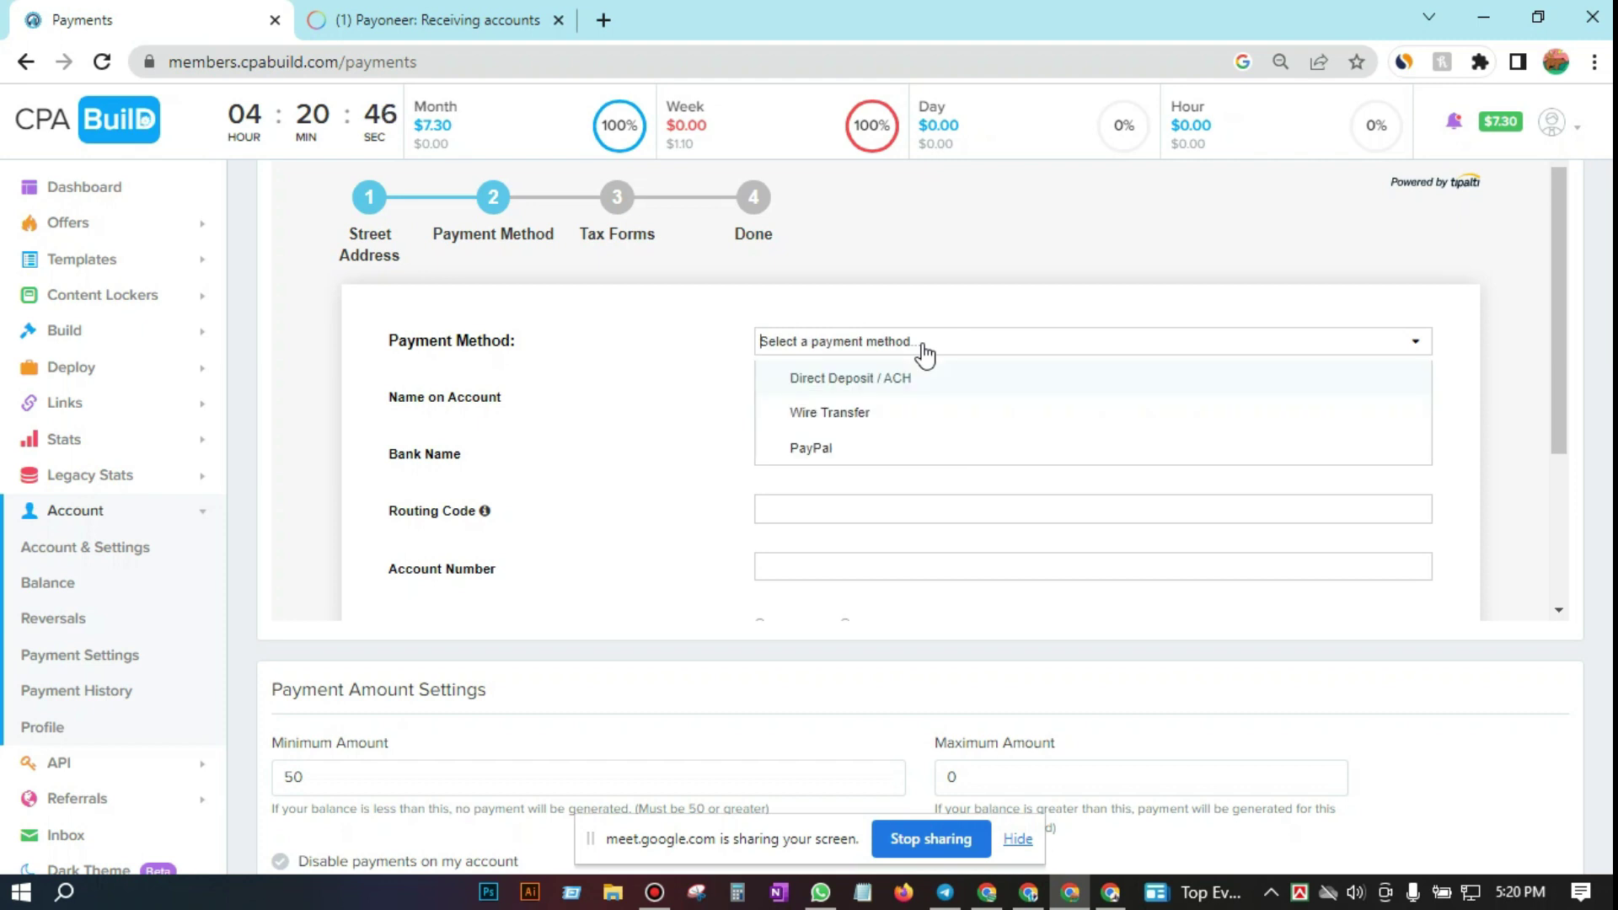
pyautogui.click(887, 384)
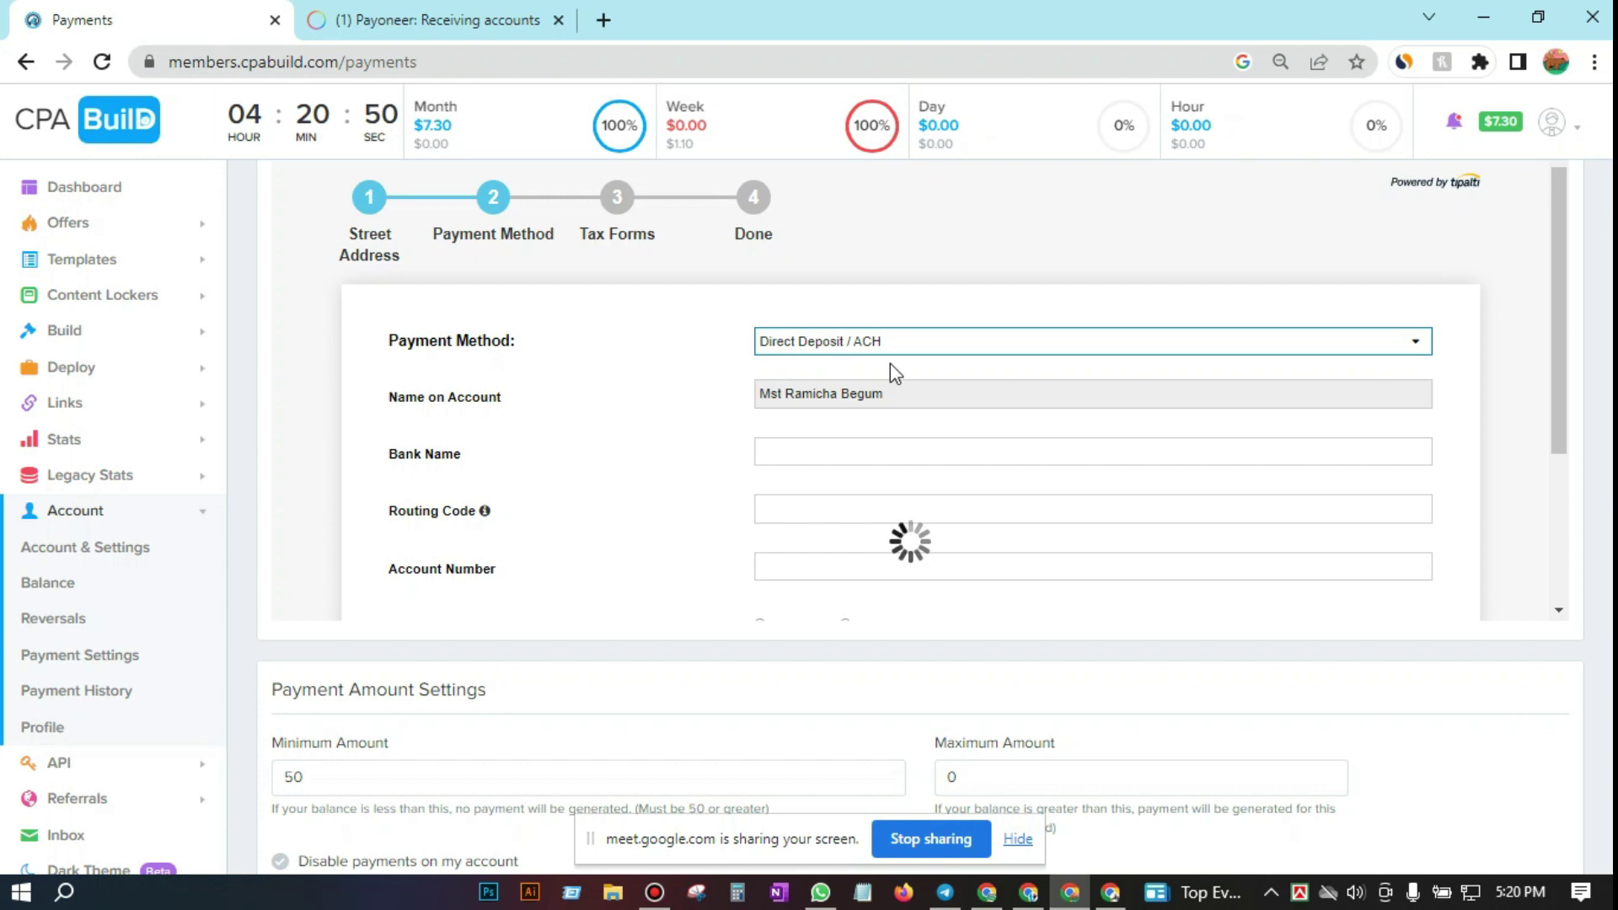
pyautogui.scroll(-1, 909, 436)
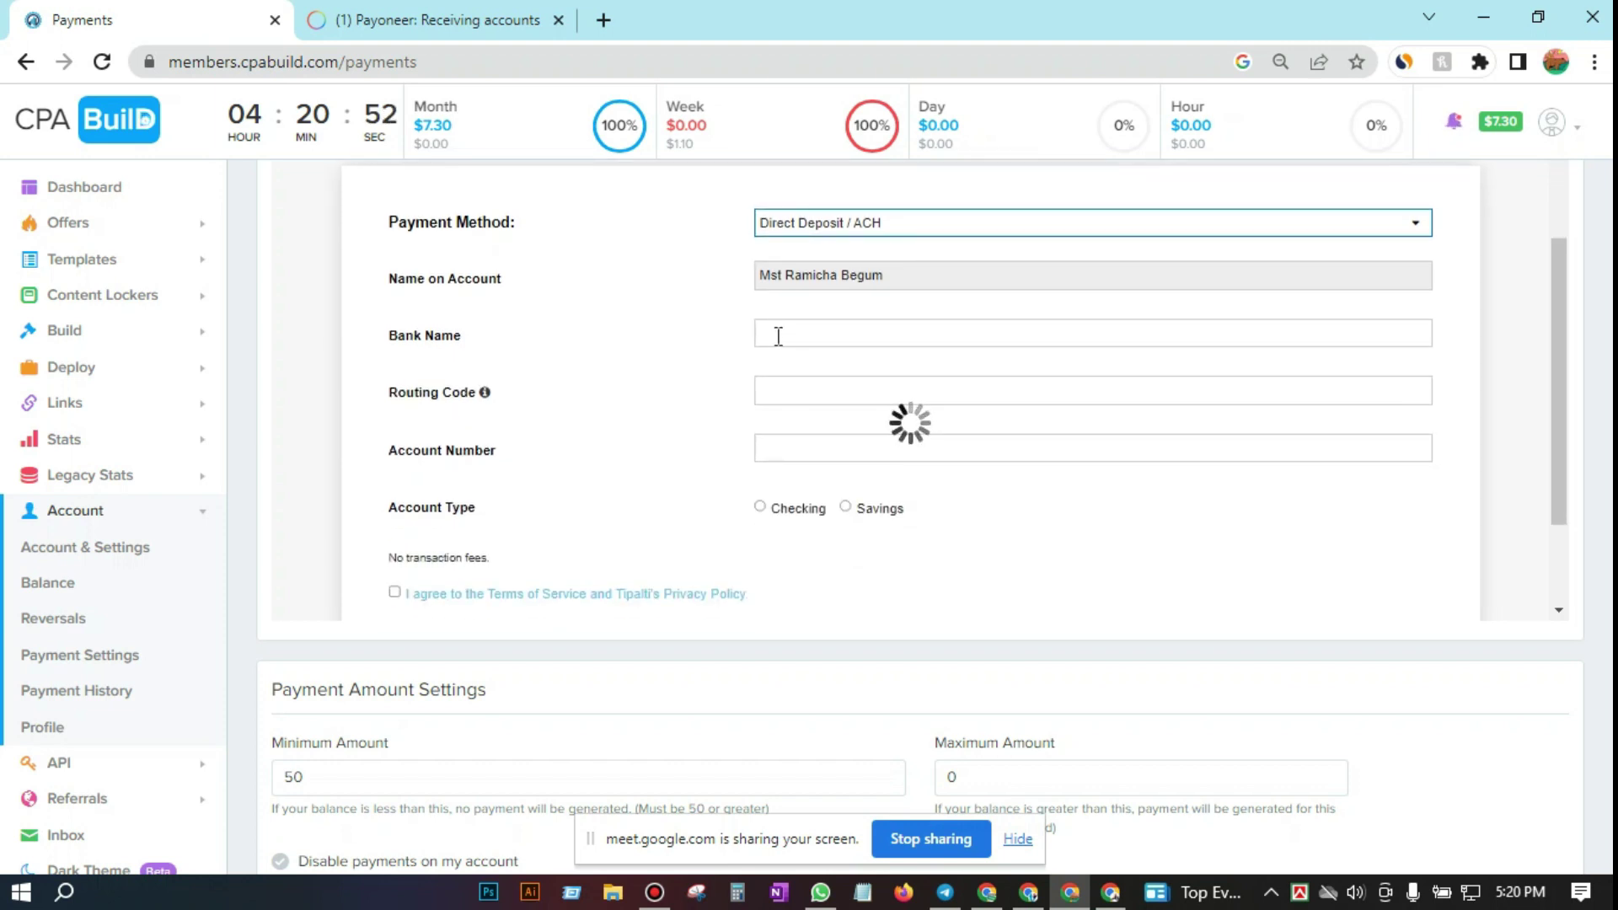
pyautogui.scroll(-1, 917, 396)
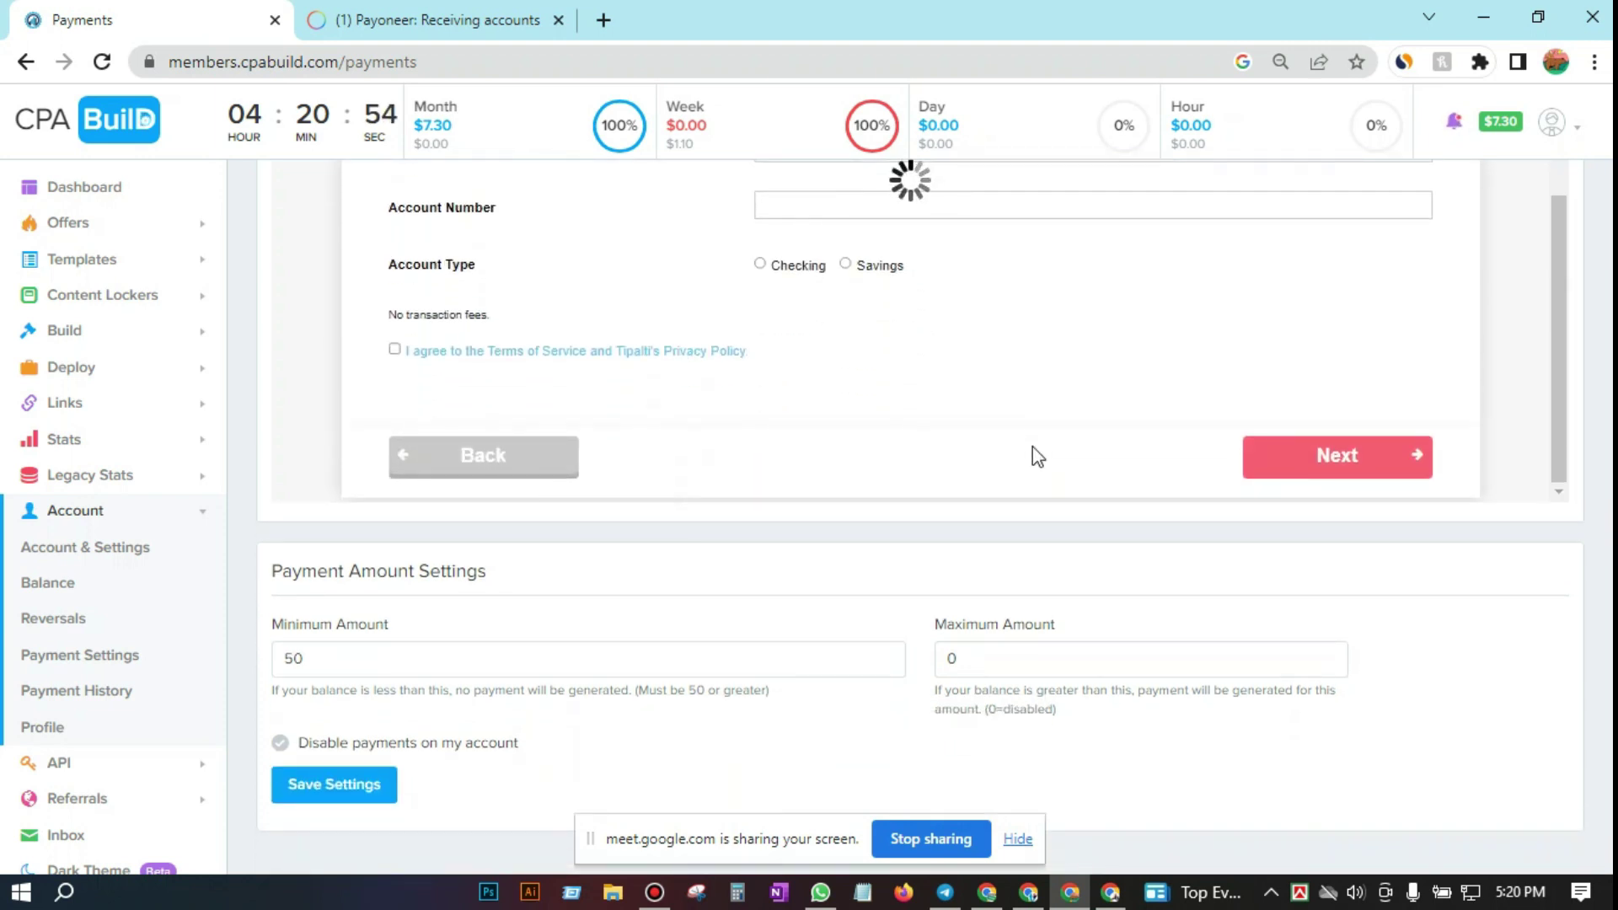
pyautogui.scroll(5, 1033, 445)
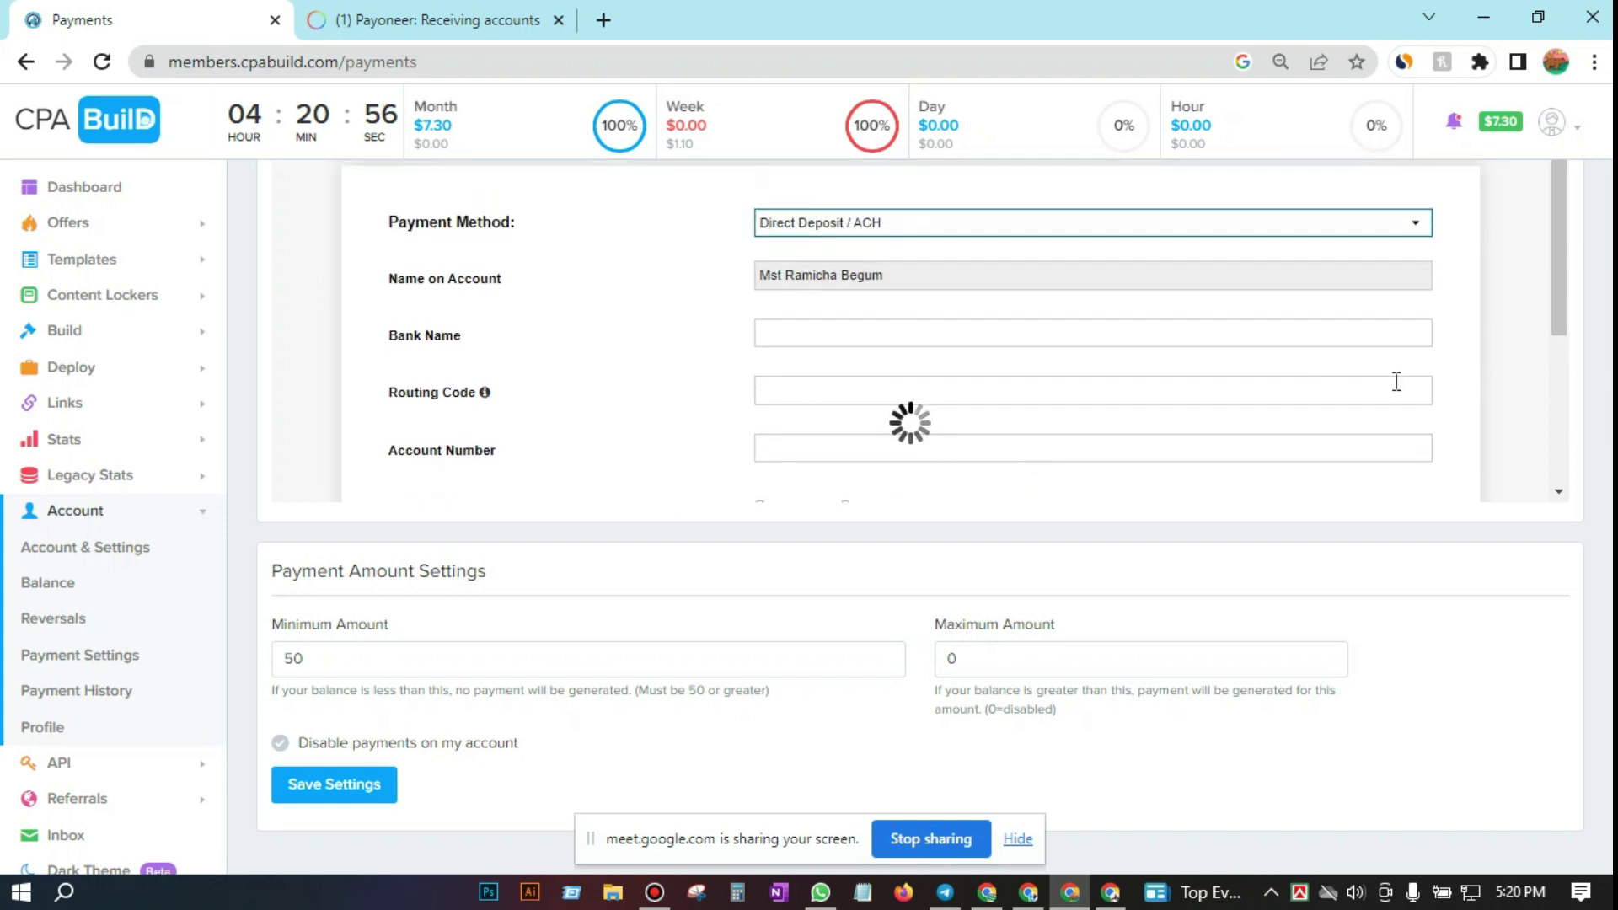
pyautogui.scroll(-3, 936, 371)
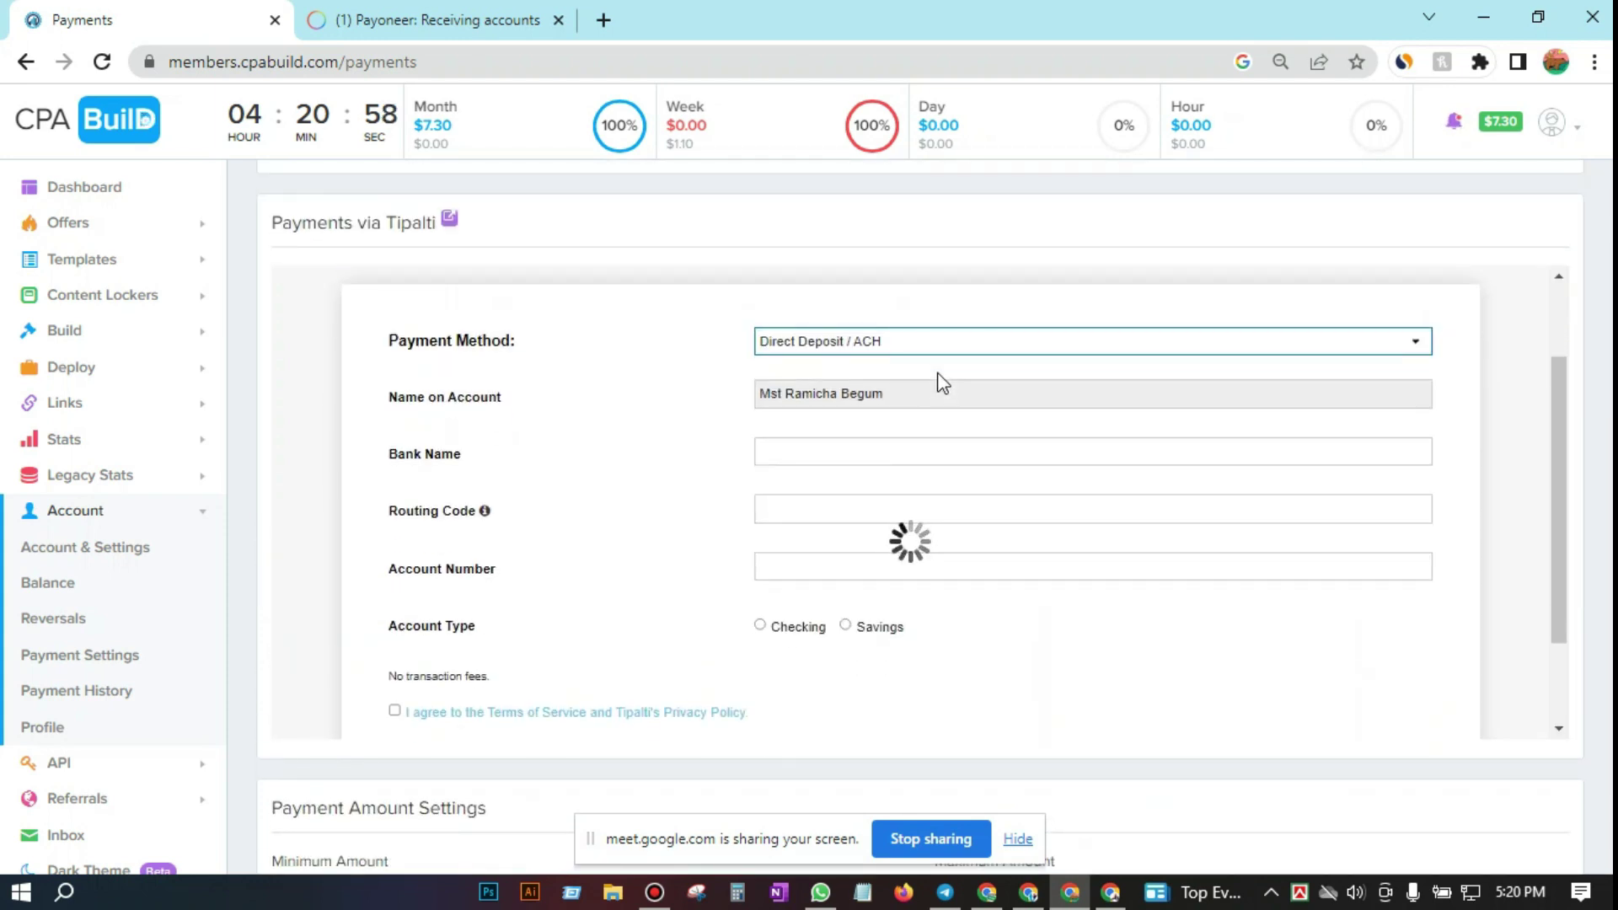
pyautogui.scroll(2, 970, 396)
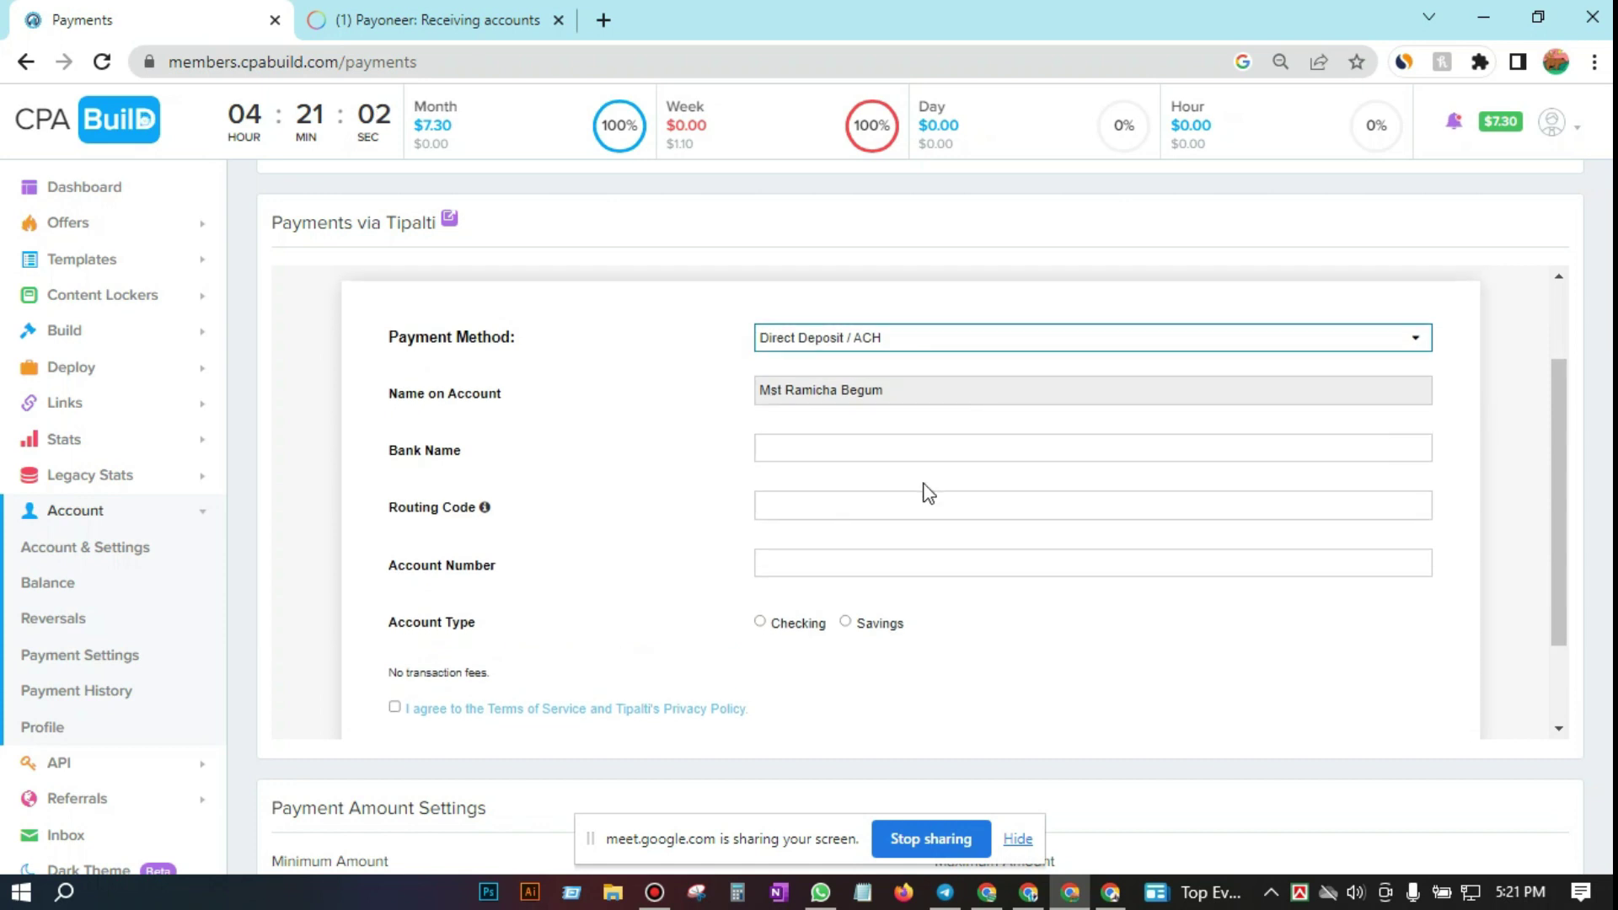
pyautogui.scroll(-2, 921, 491)
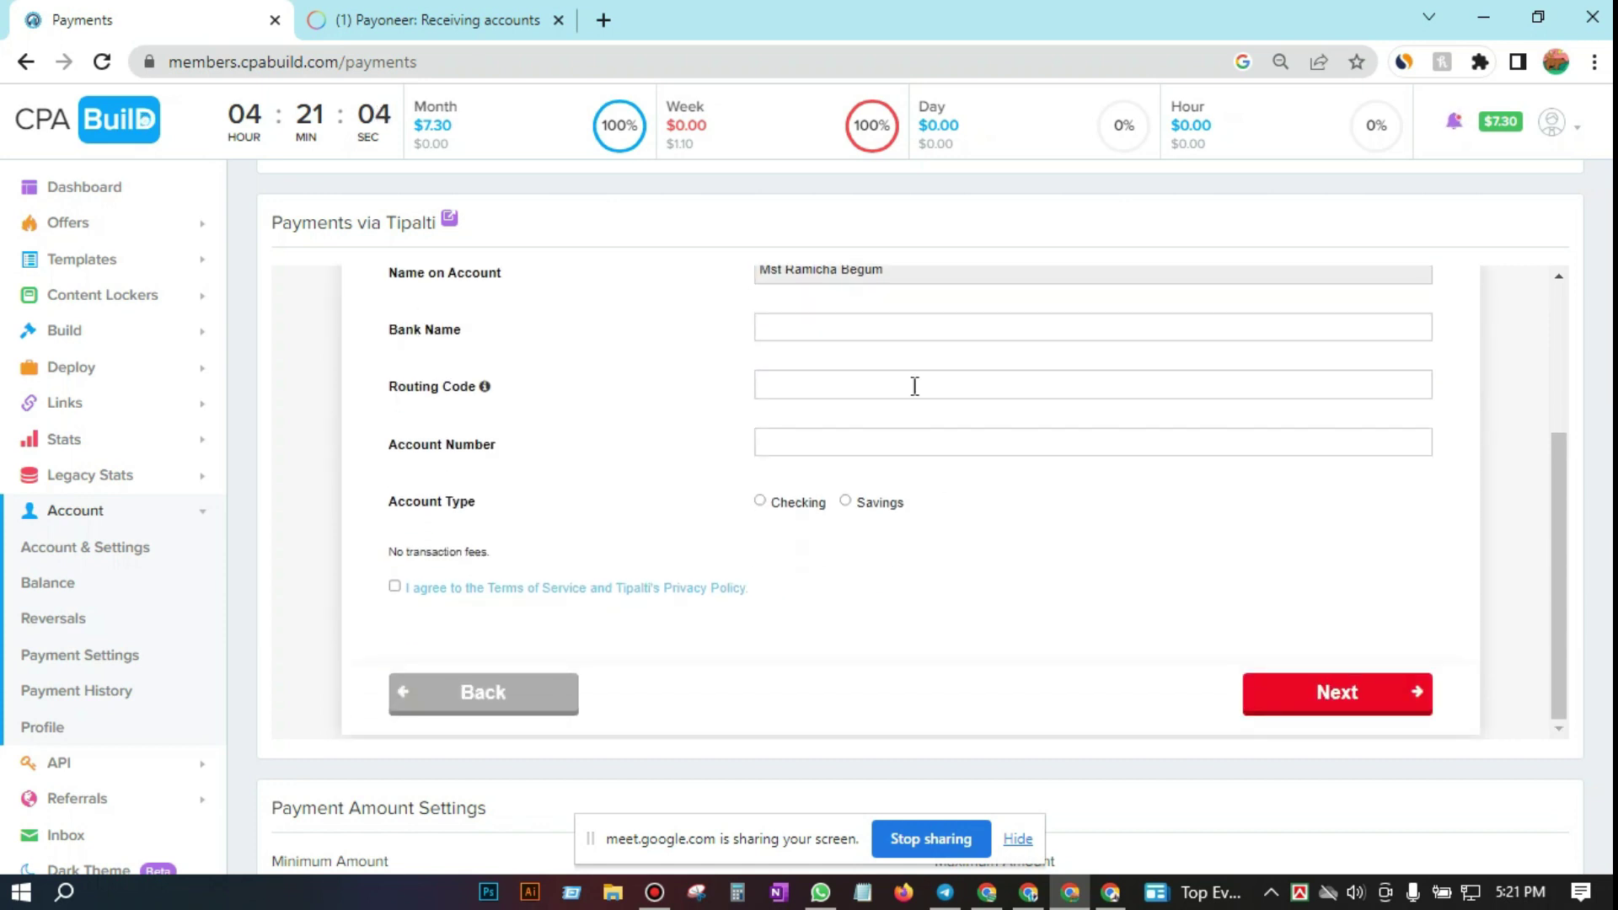
pyautogui.hotkey('ctrl', 'Tab')
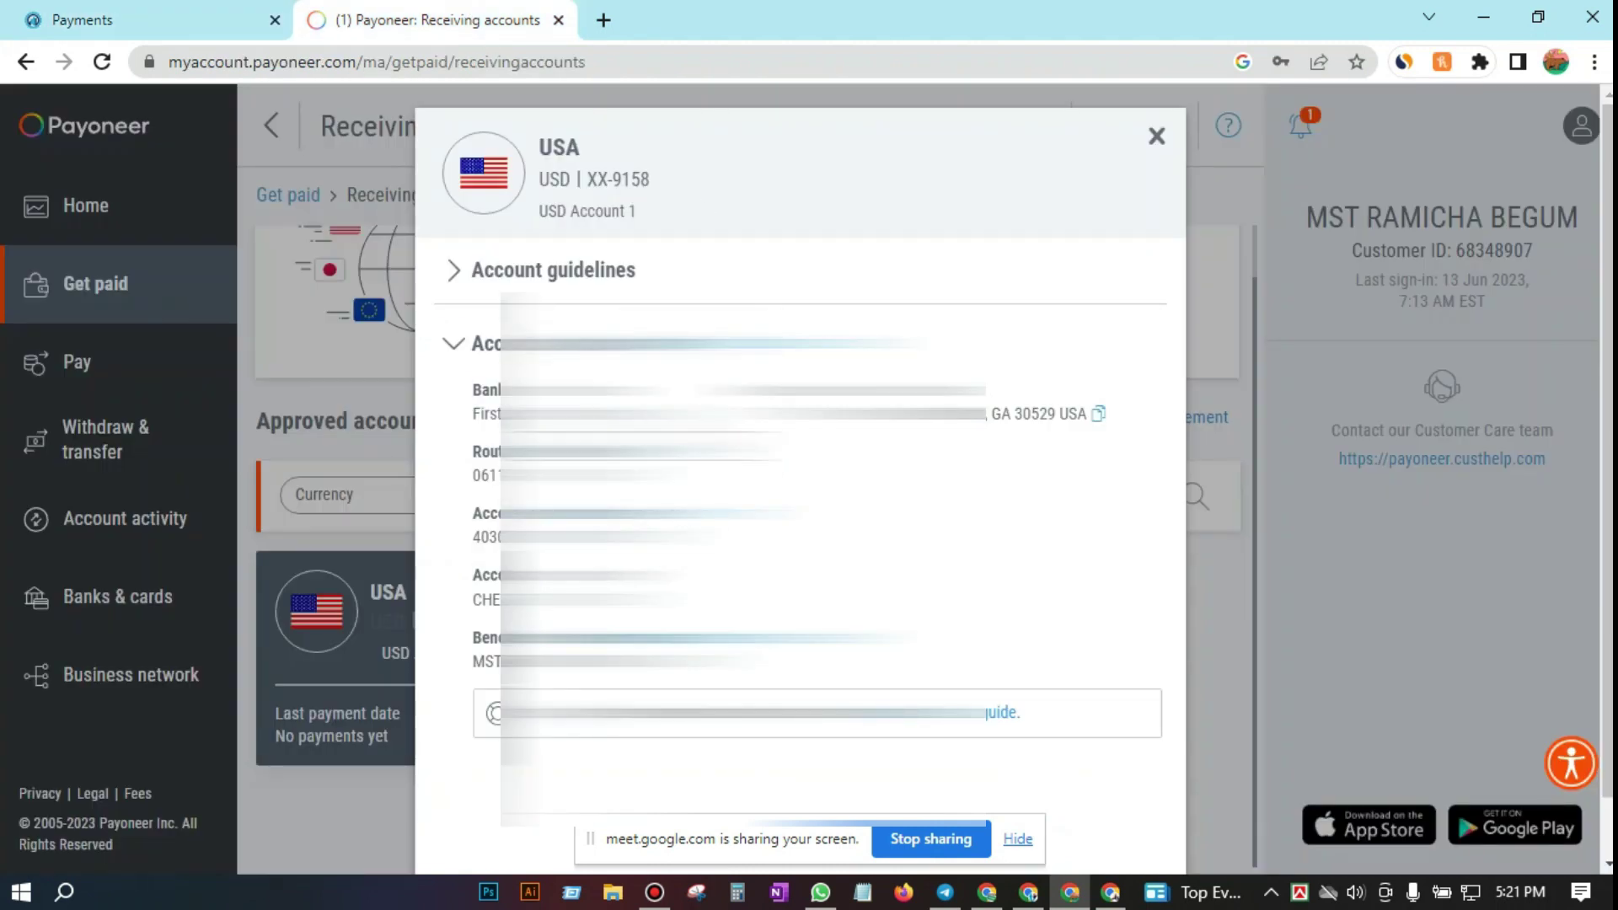
# Step: Paste First Century Bank as the bank name and fill in the routing code
pyautogui.click(166, 11)
pyautogui.click(1037, 327)
pyautogui.hotkey('ctrl', 'v')
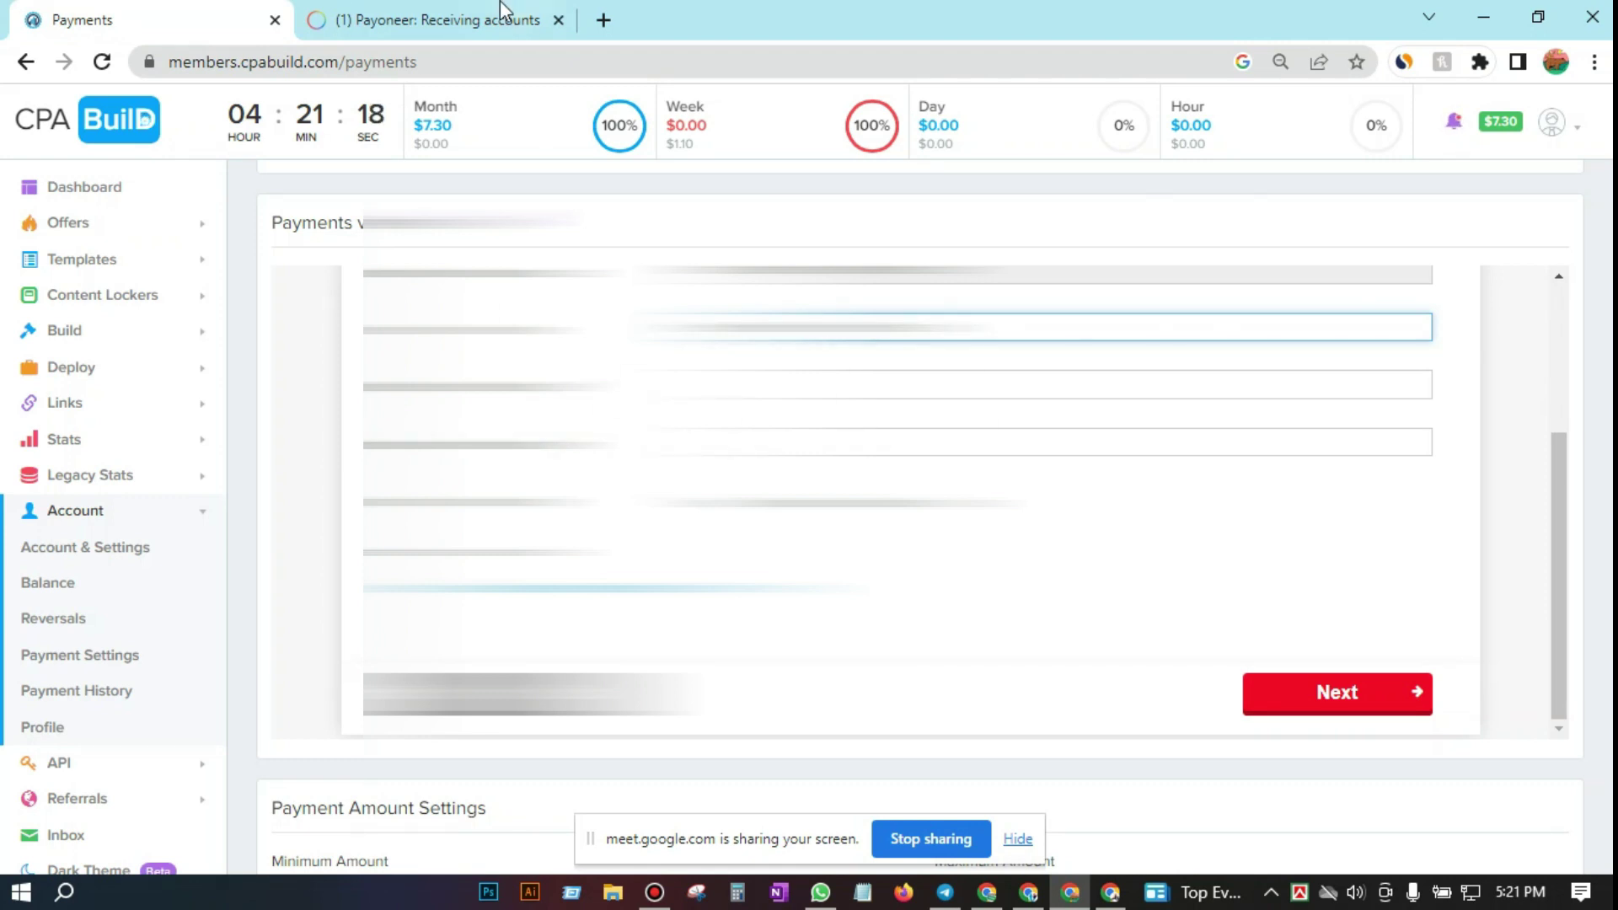
pyautogui.click(438, 20)
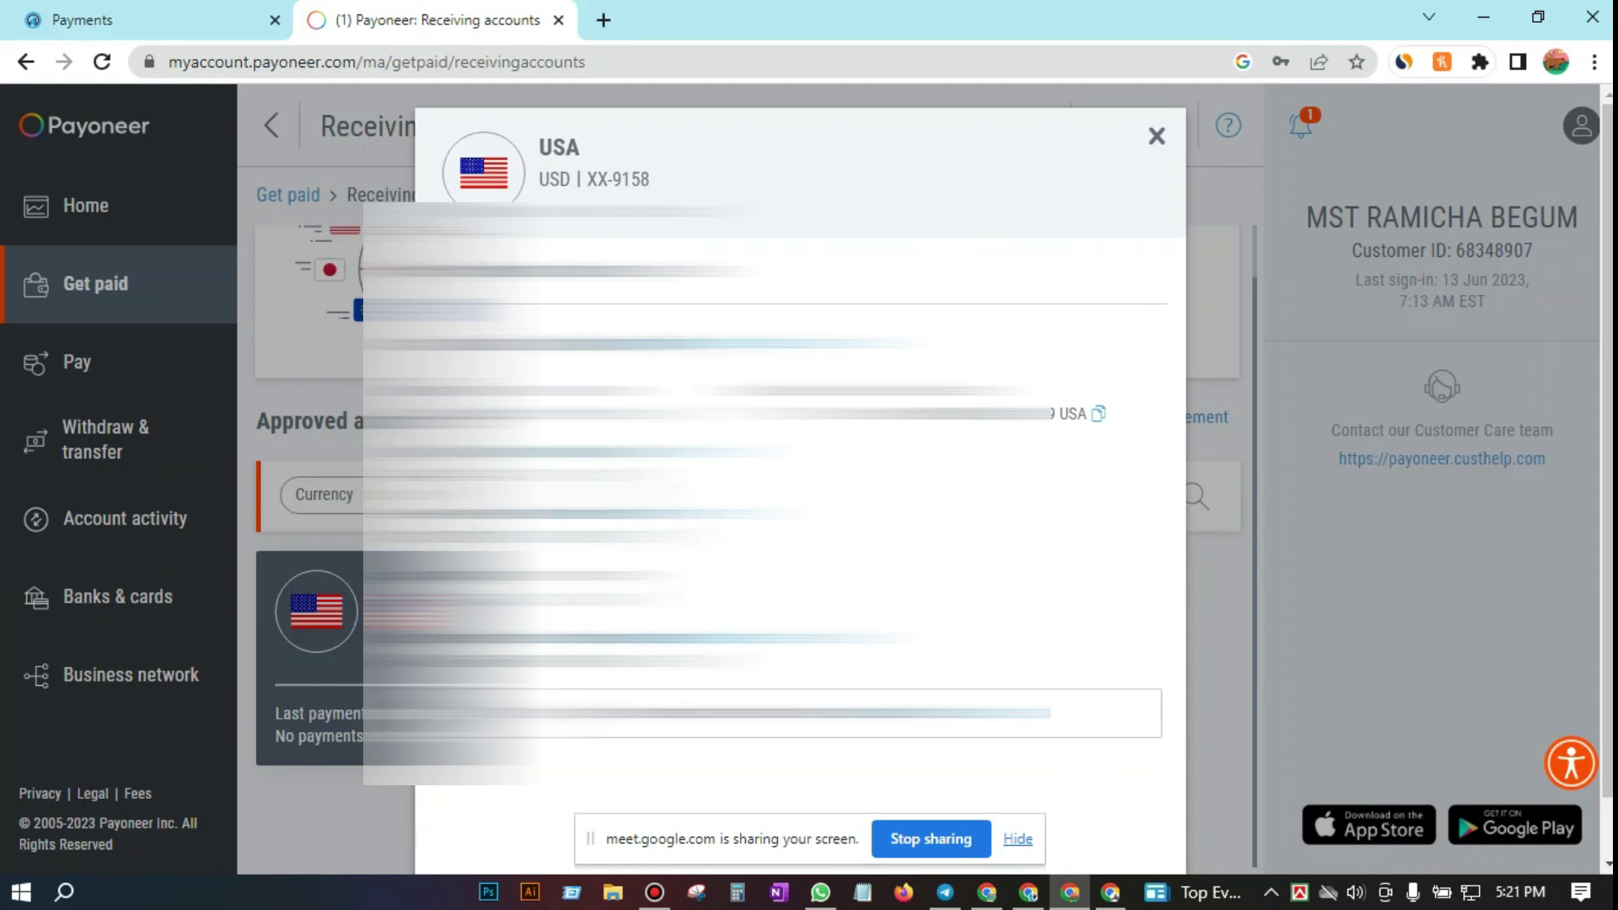
pyautogui.click(85, 19)
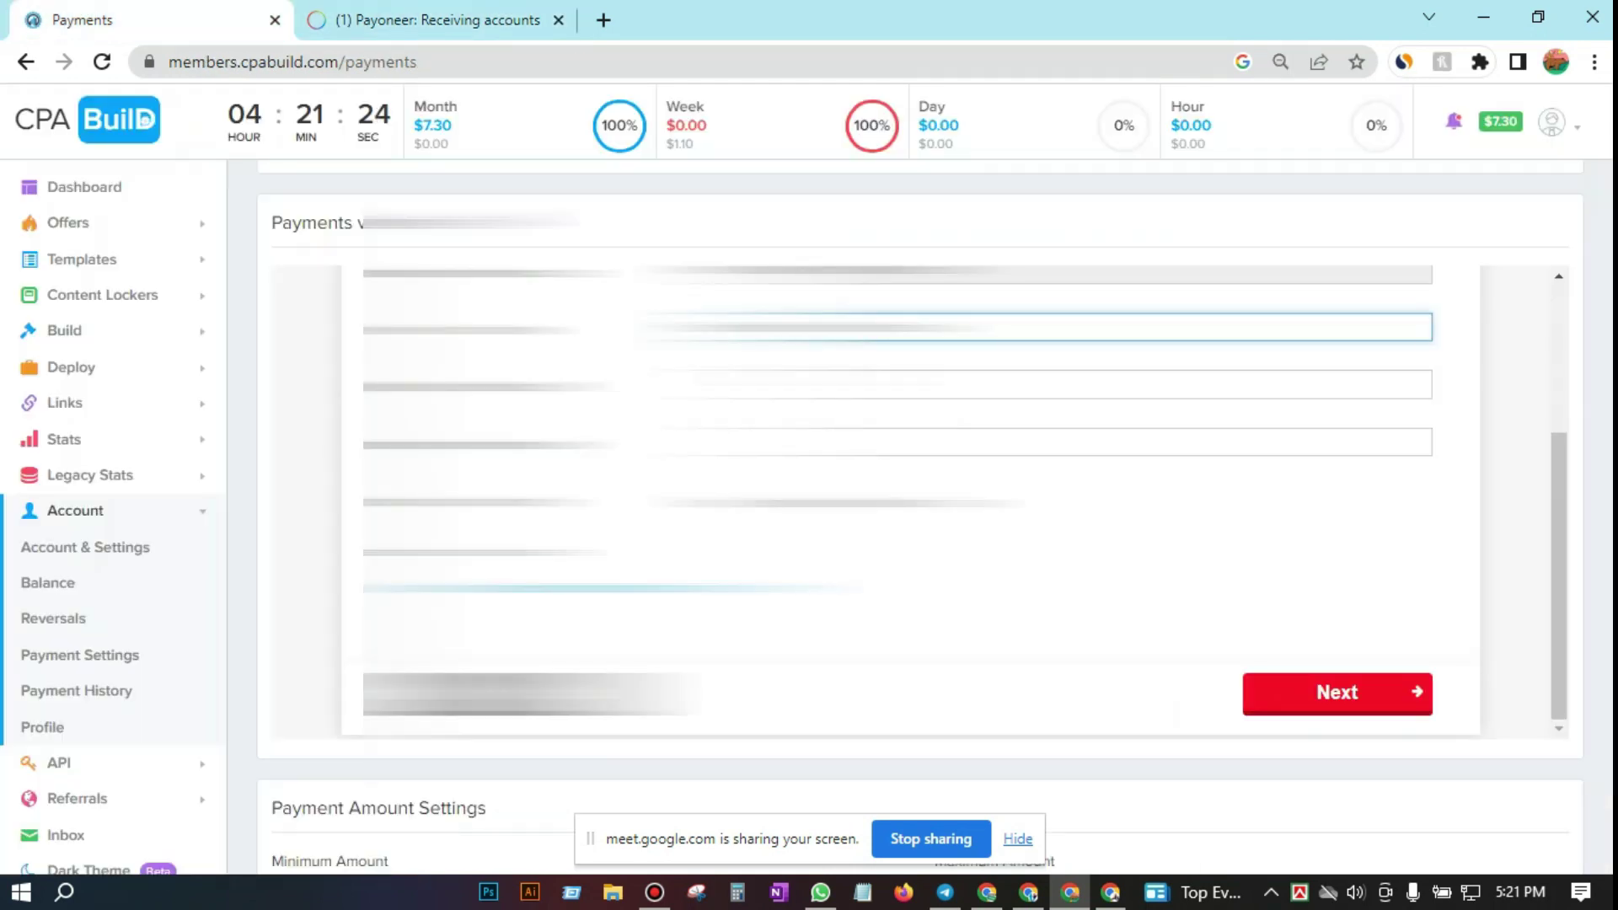
pyautogui.click(1037, 384)
pyautogui.hotkey('ctrl', 'v')
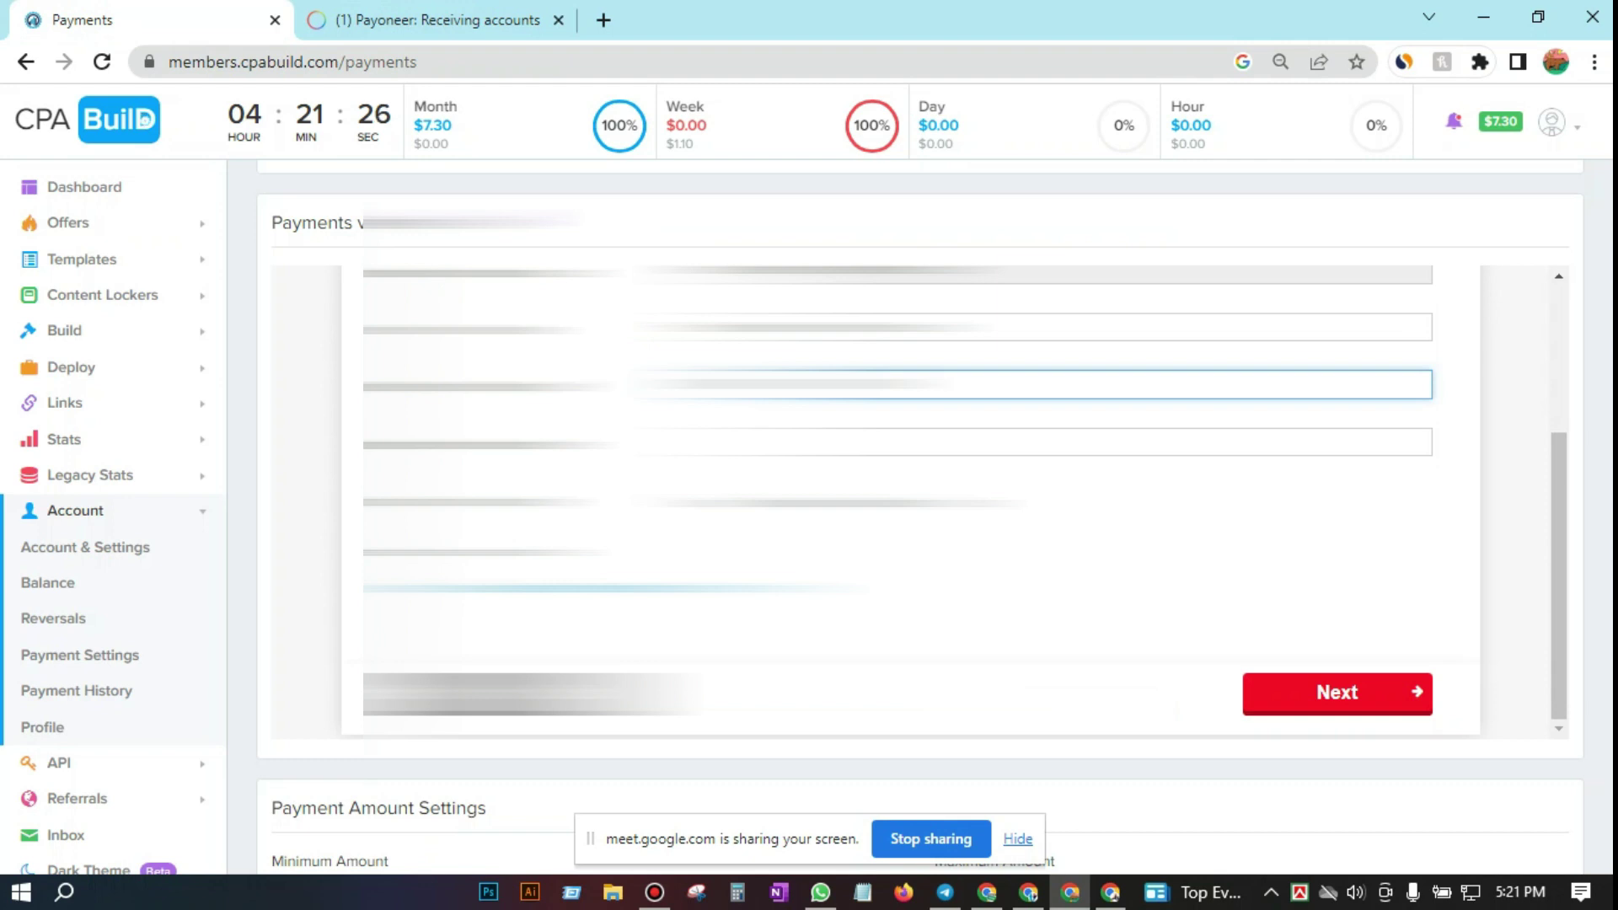
# Step: Paste the Payoneer account number and set the account type to Checking
pyautogui.click(1036, 442)
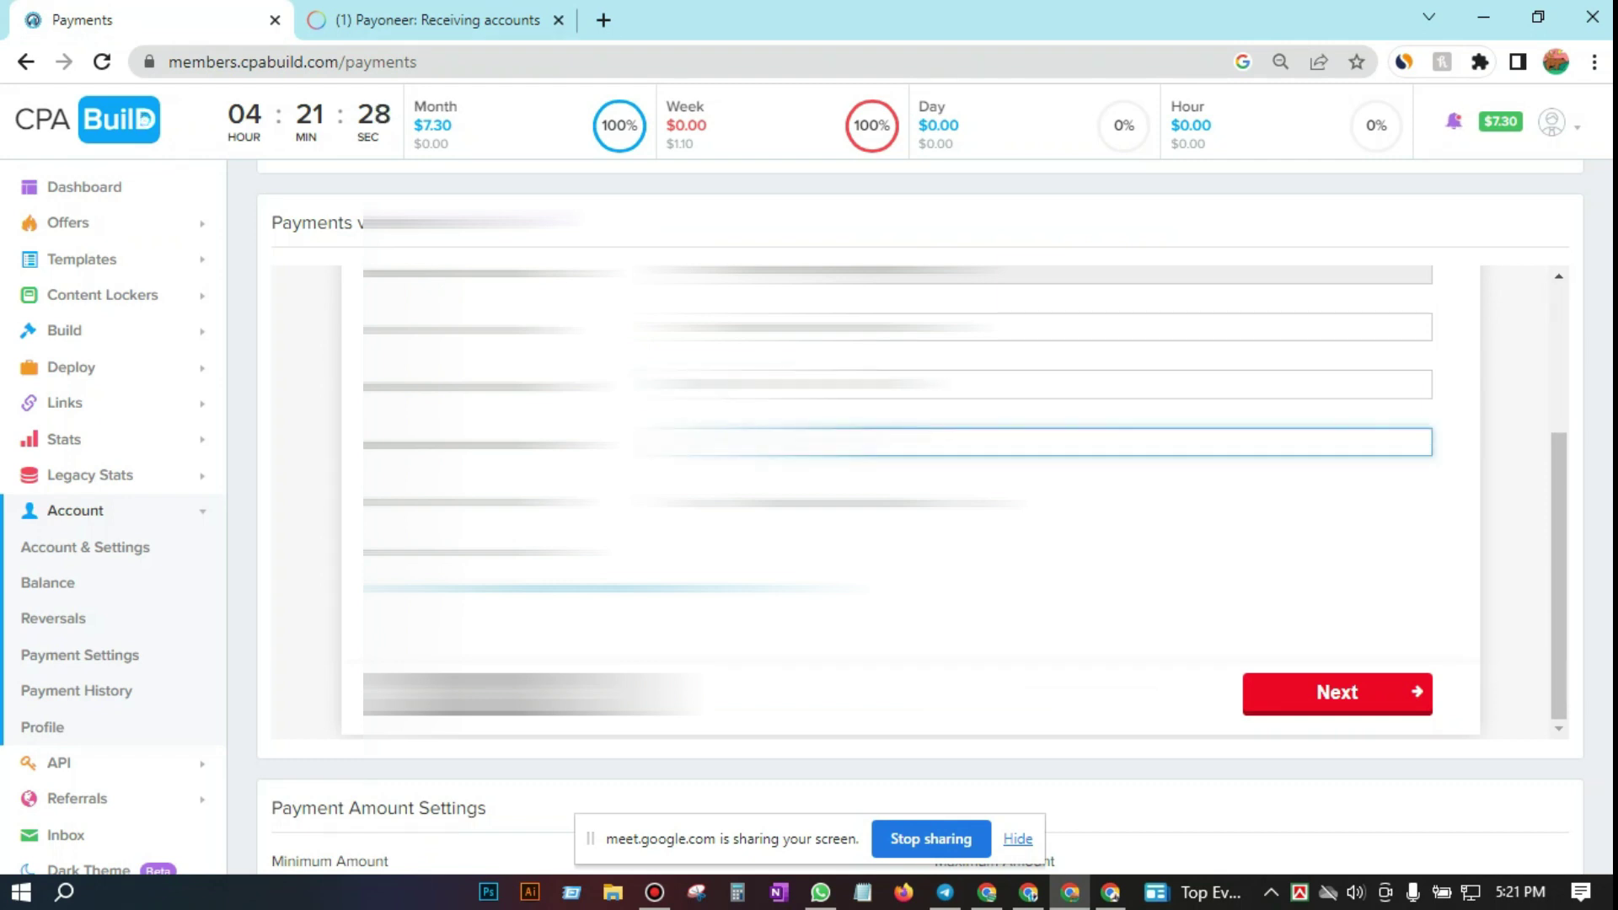
pyautogui.click(376, 20)
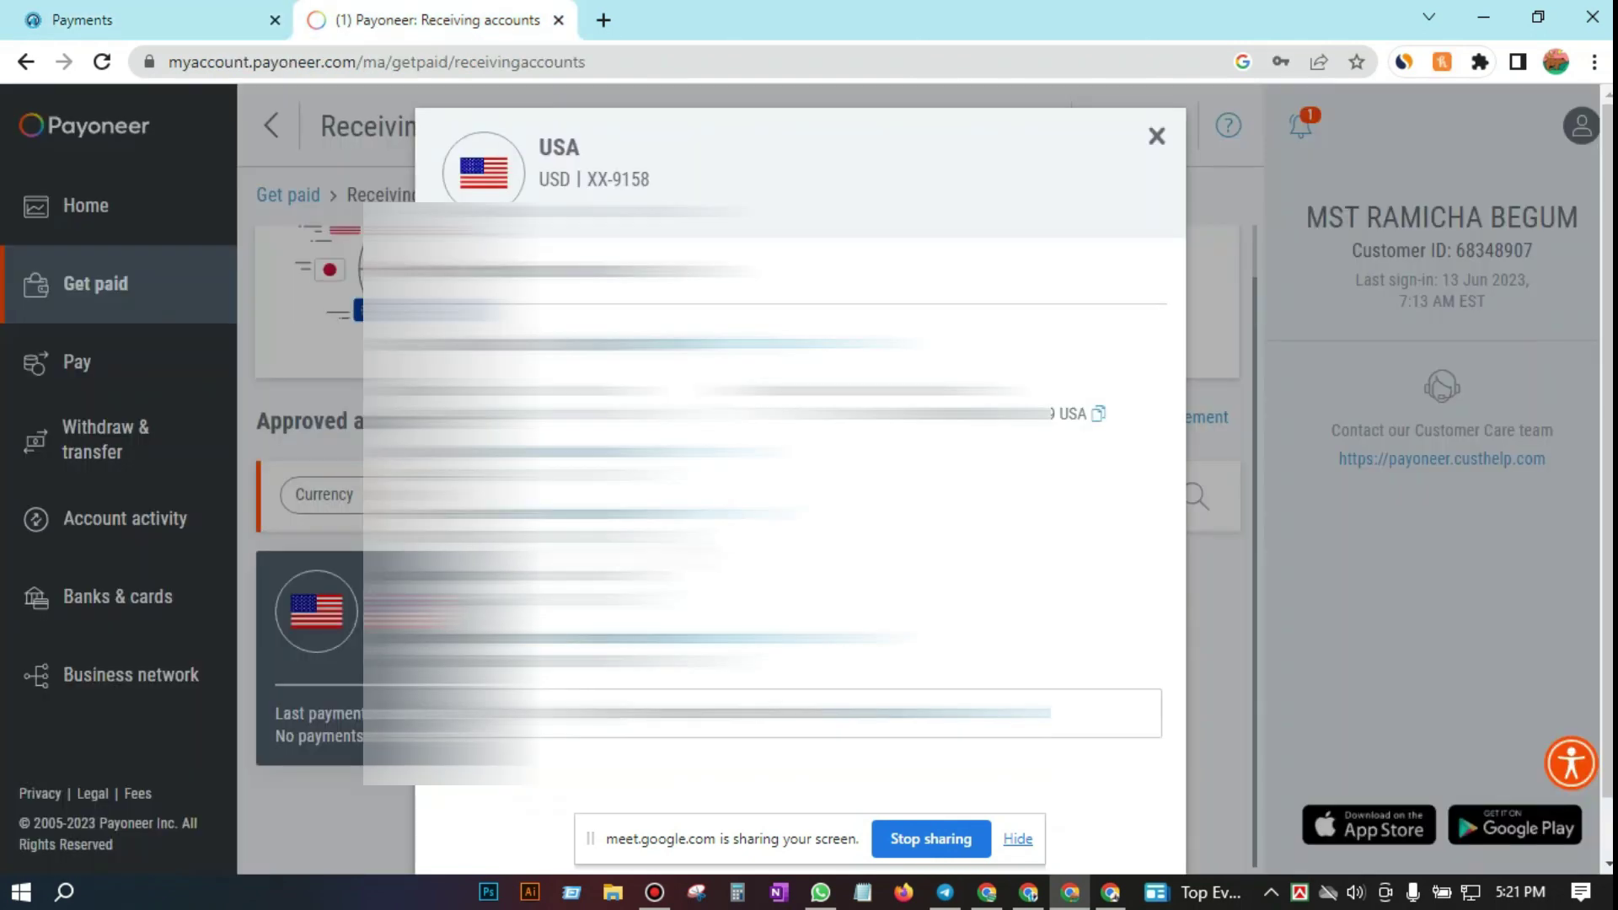
pyautogui.hotkey('ctrl', 'shift', 'Tab')
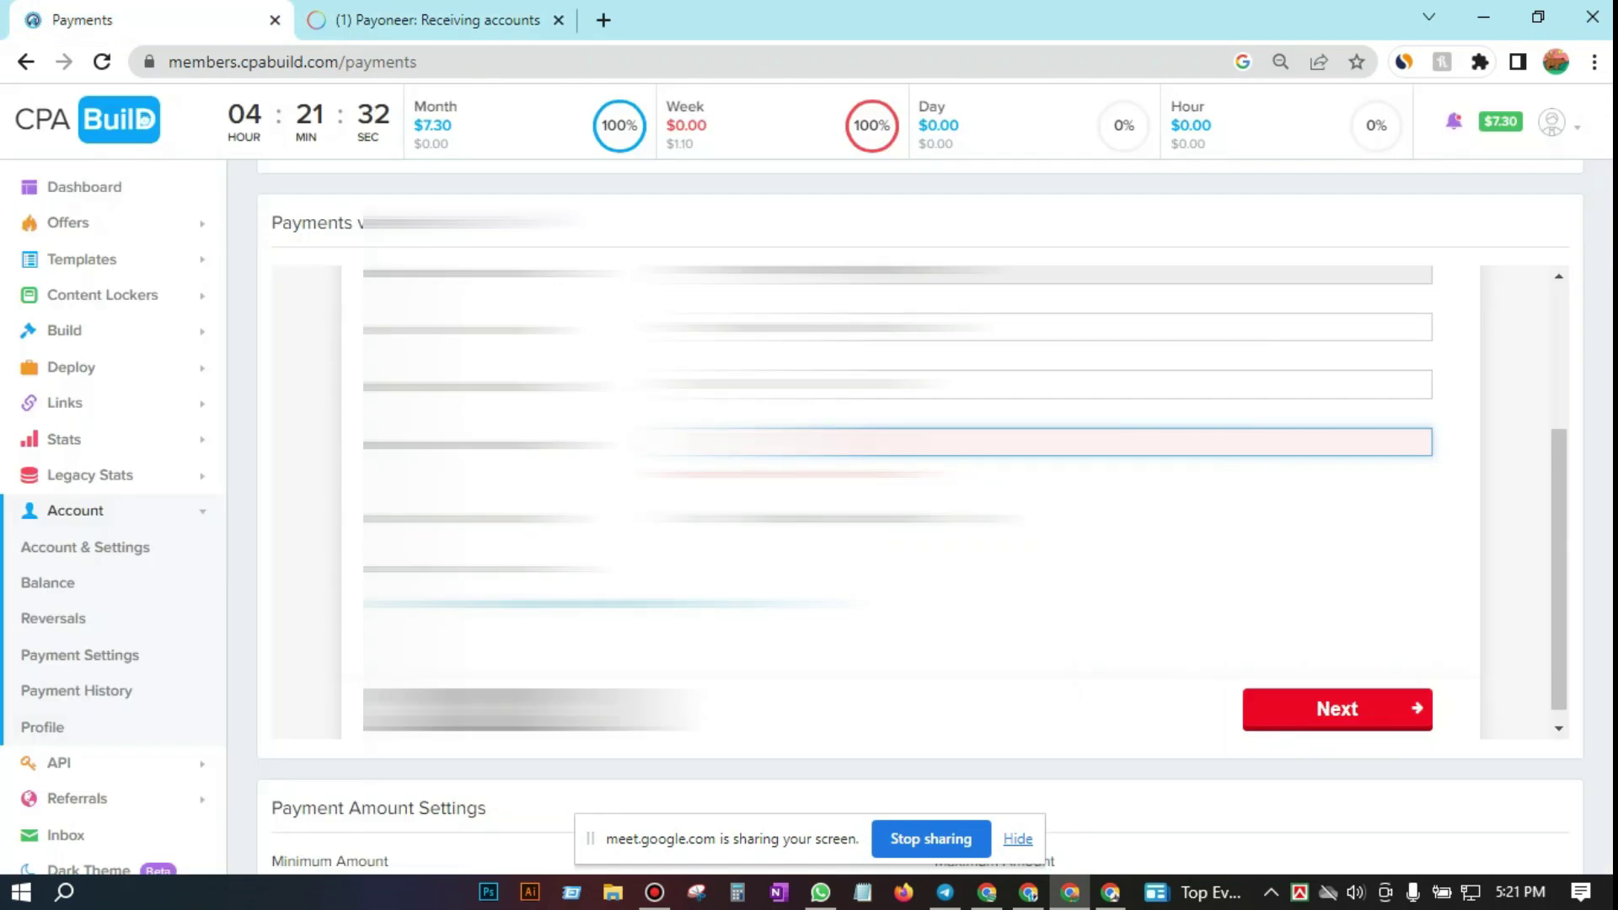
pyautogui.hotkey('ctrl', 'v')
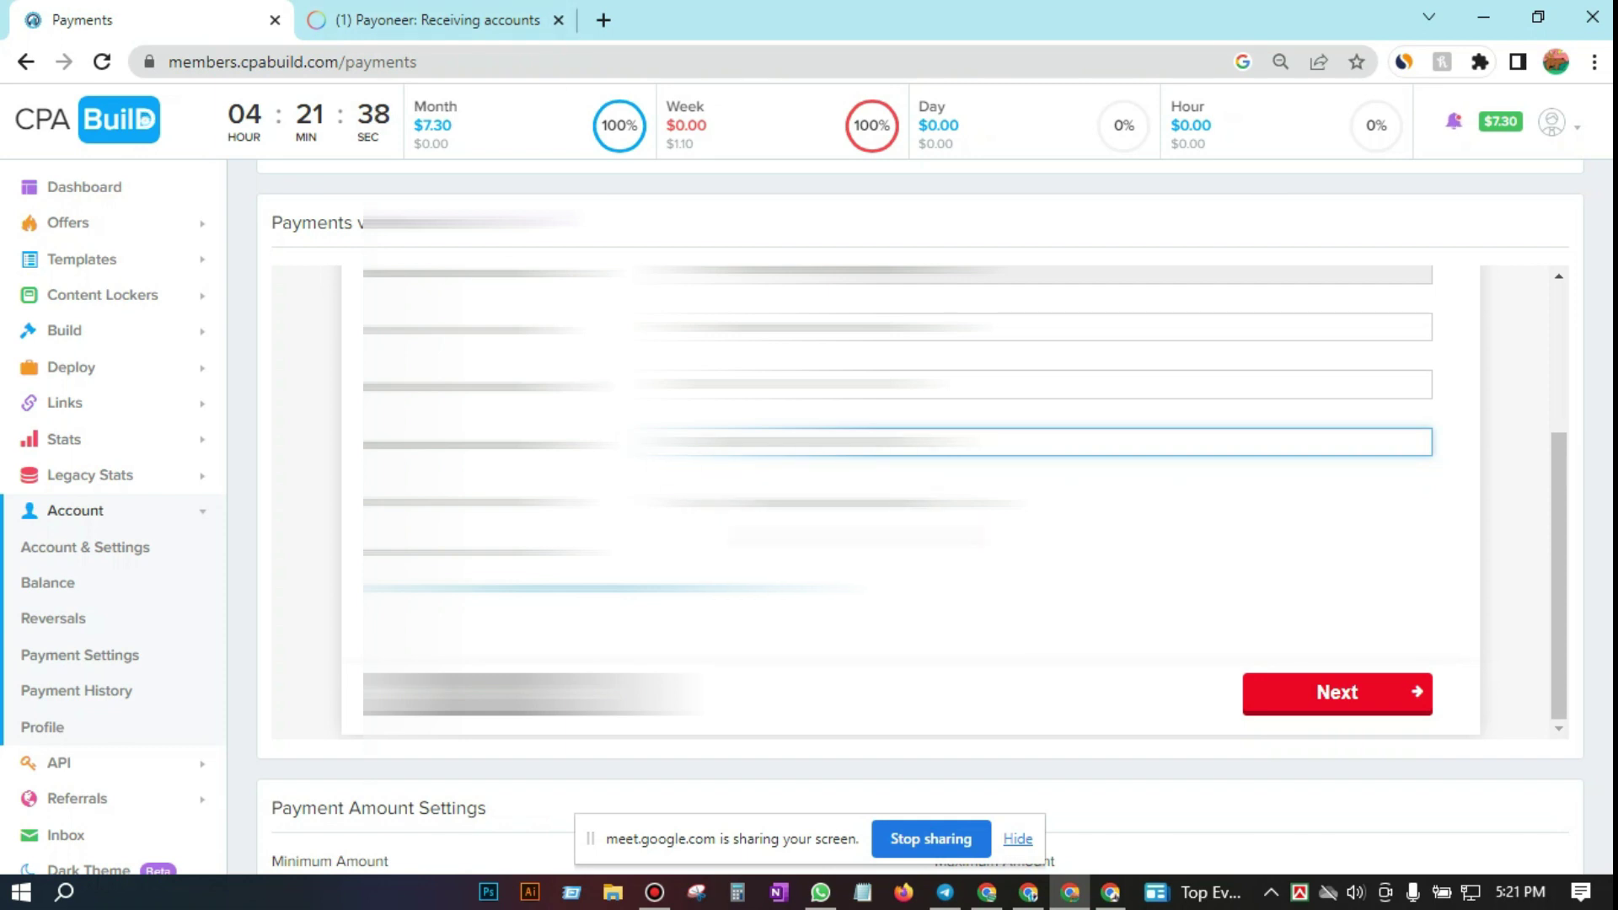
pyautogui.click(455, 17)
pyautogui.scroll(-1, 800, 472)
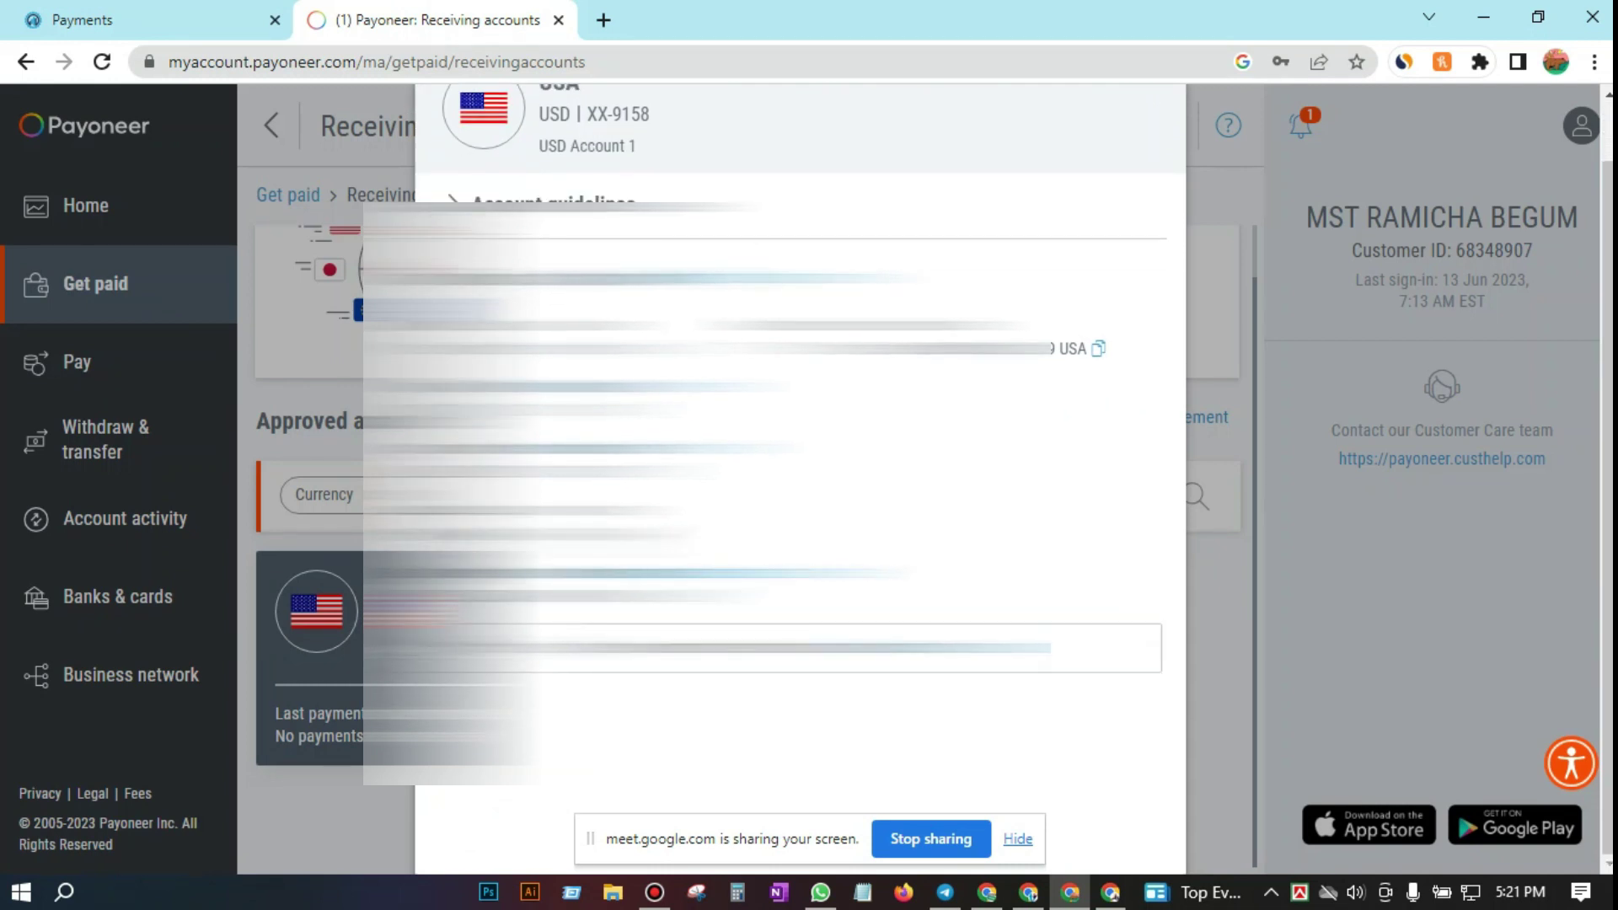
pyautogui.hotkey('ctrl', 'shift', 'Tab')
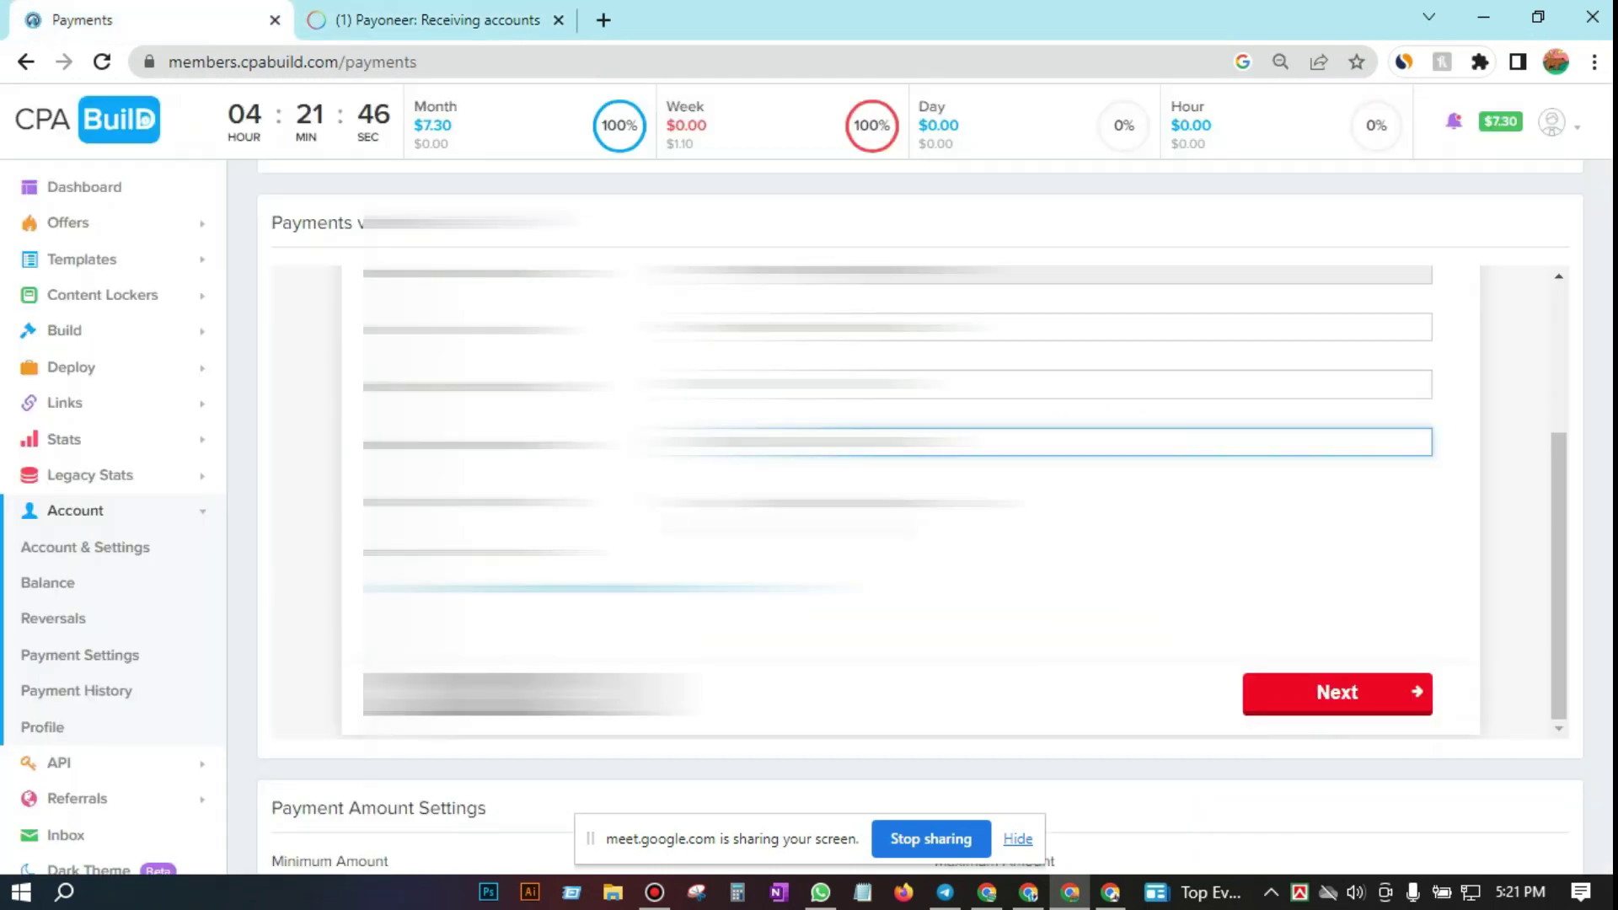
pyautogui.click(760, 502)
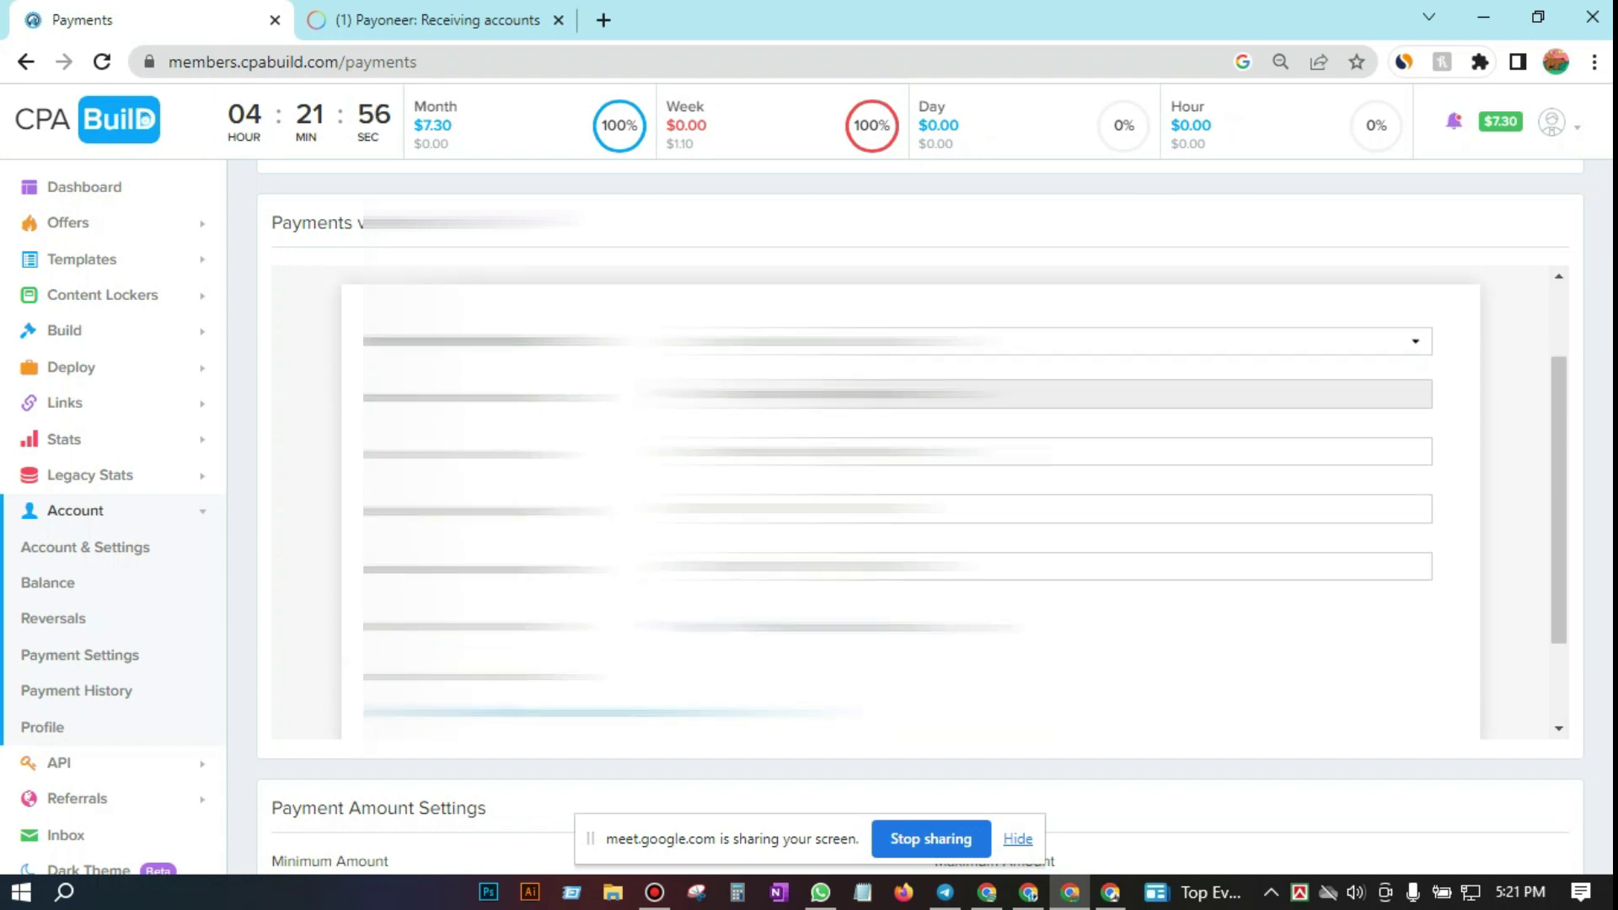
pyautogui.scroll(-2, 911, 506)
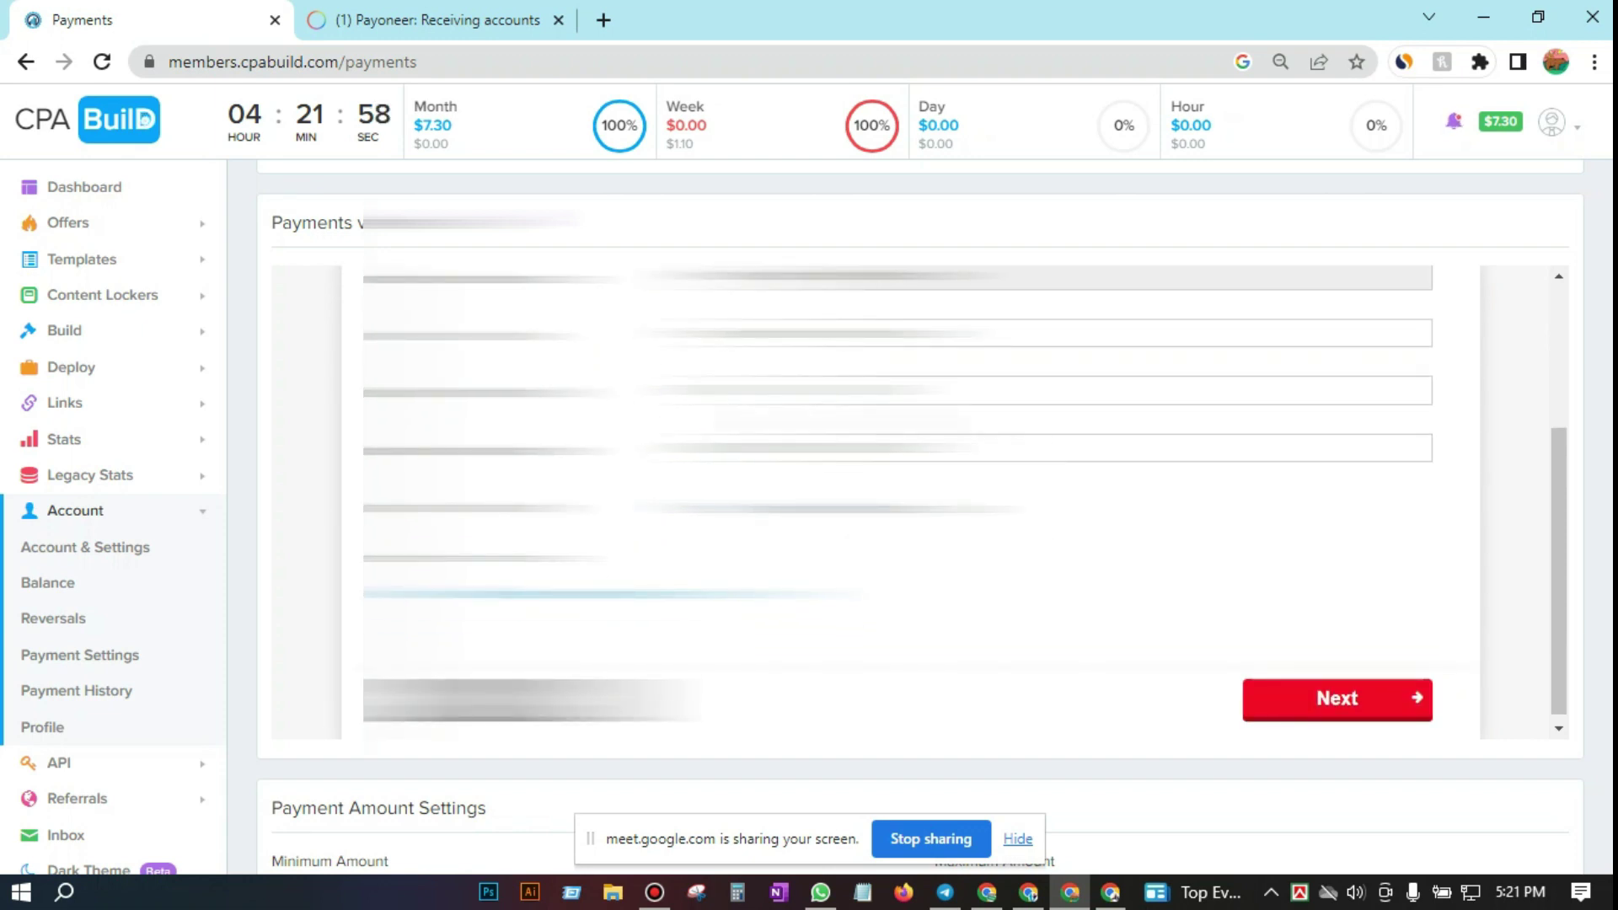
# Step: Replace the account number and routing code with the correct values copied from Payoneer
pyautogui.click(493, 15)
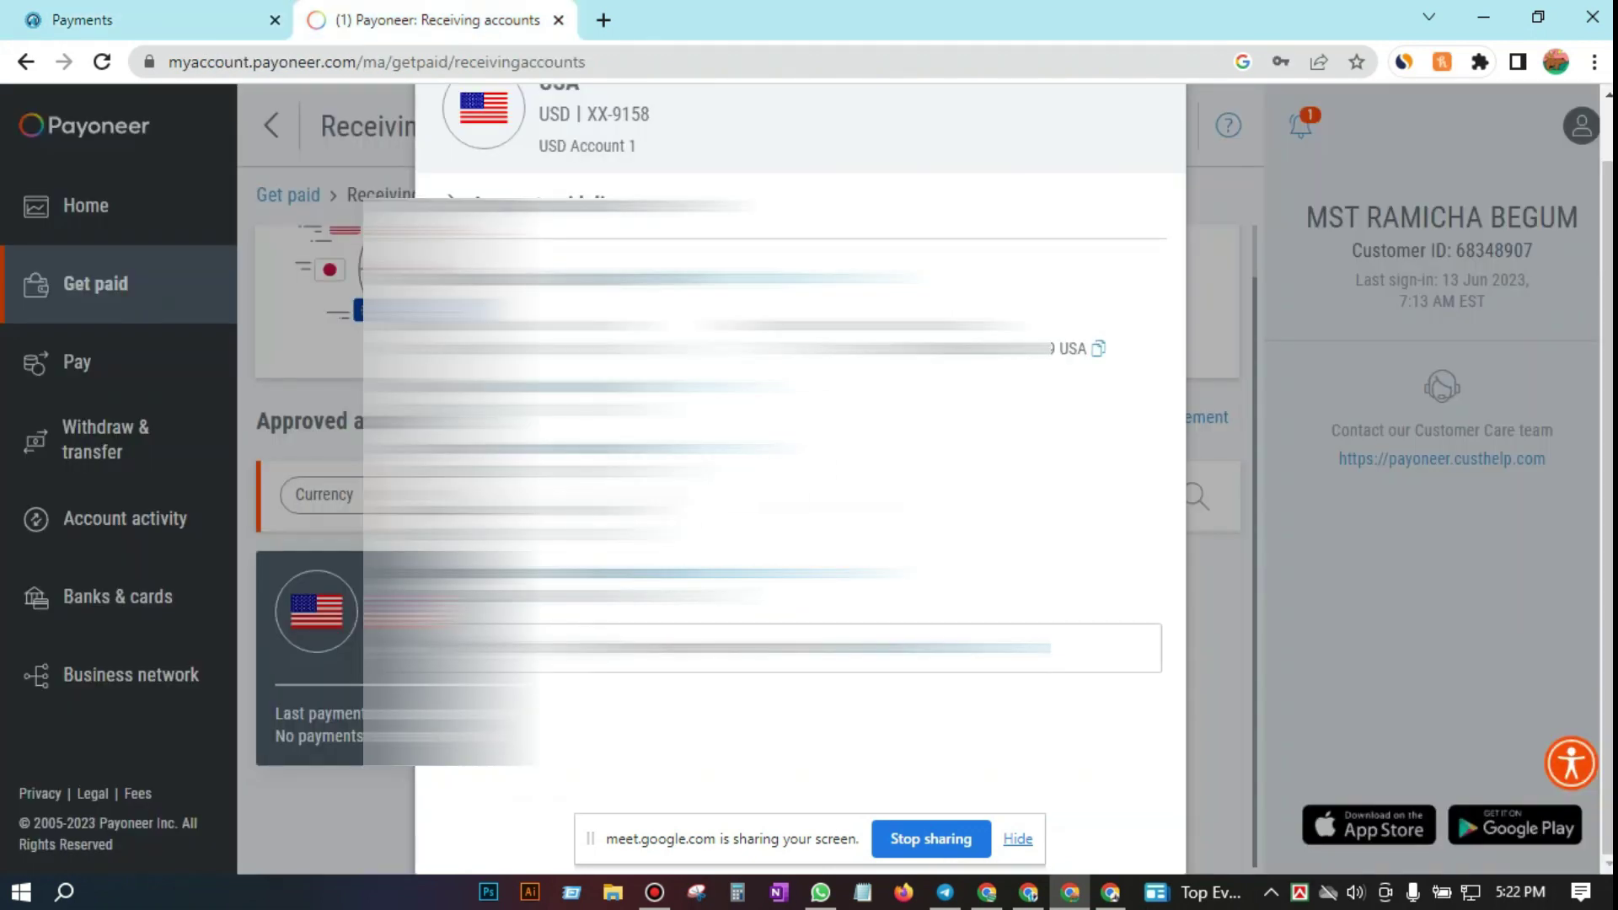
pyautogui.click(155, 14)
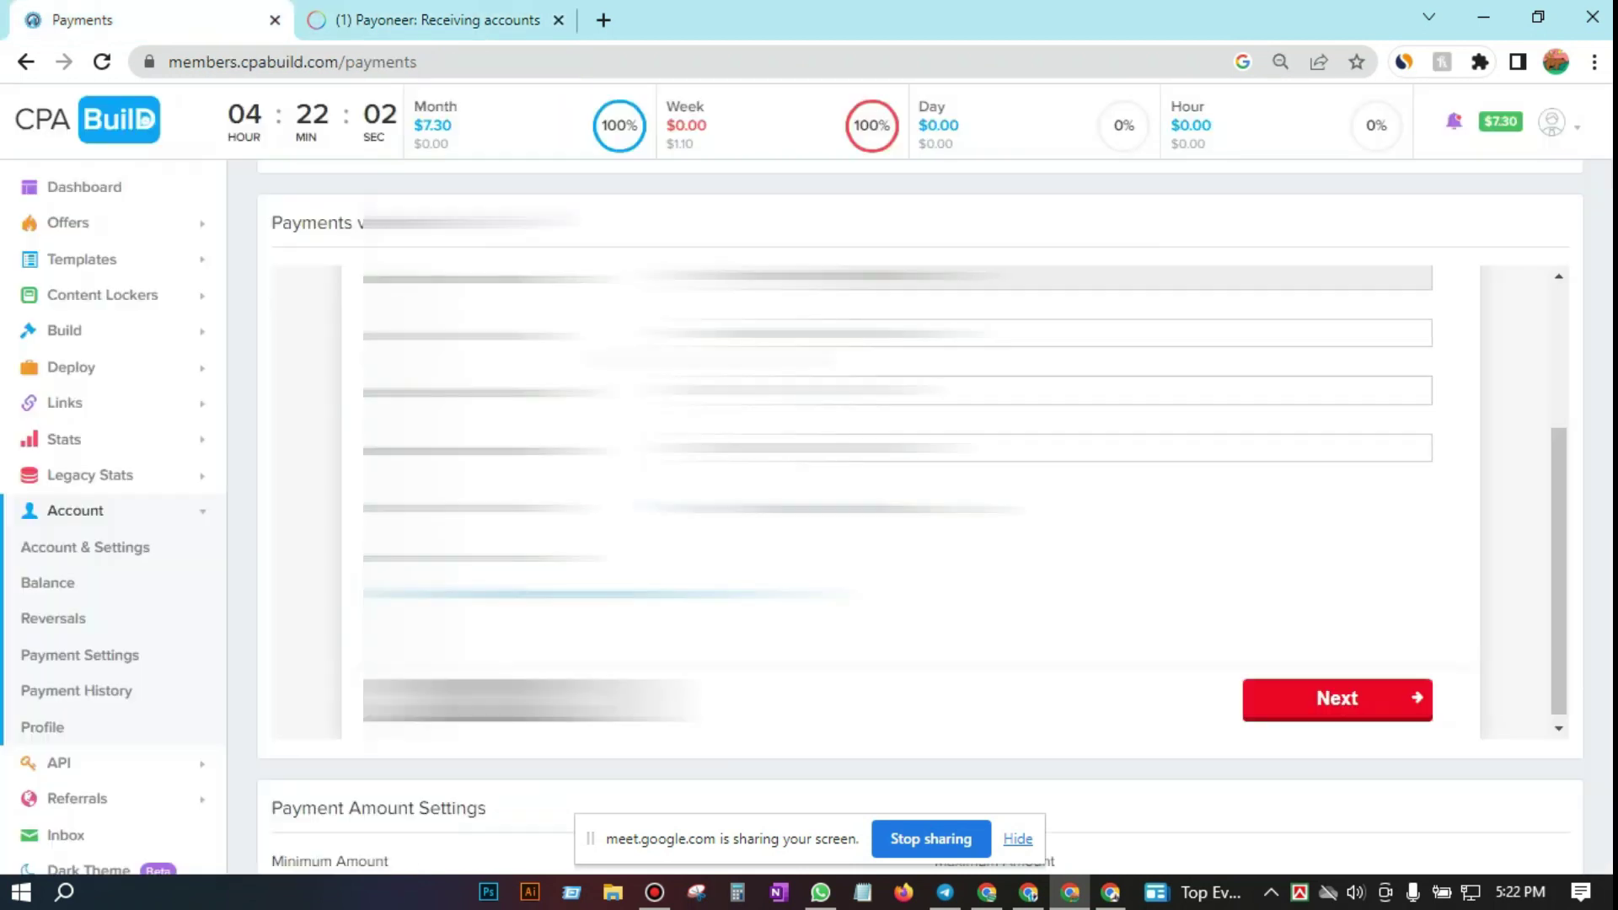
pyautogui.tripleClick(801, 448)
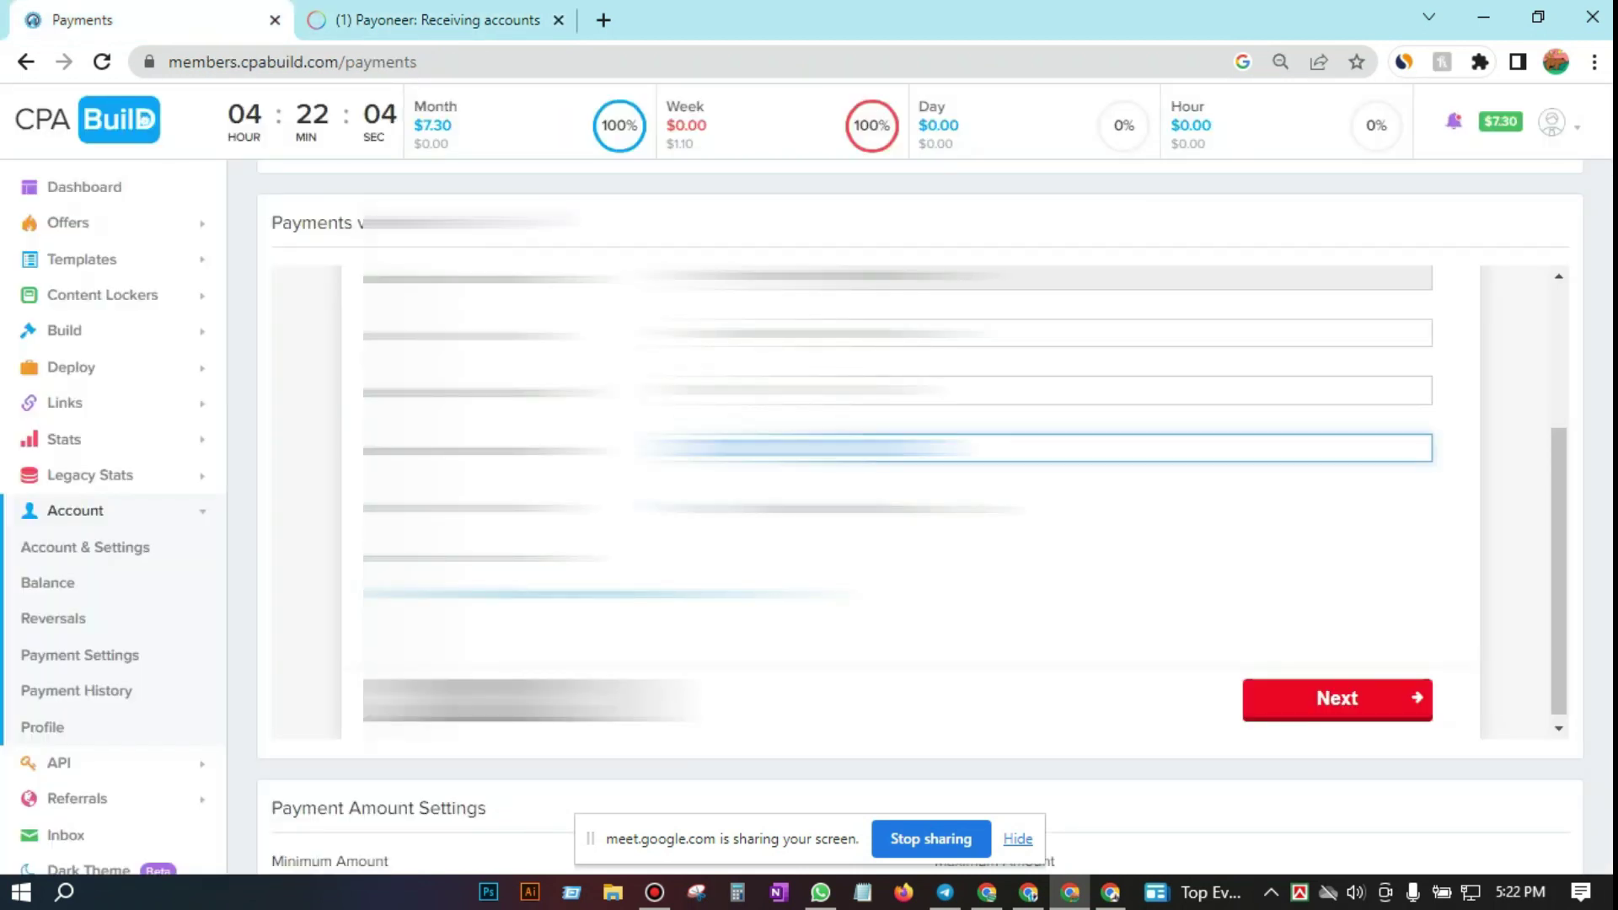
pyautogui.hotkey('ctrl', 'v')
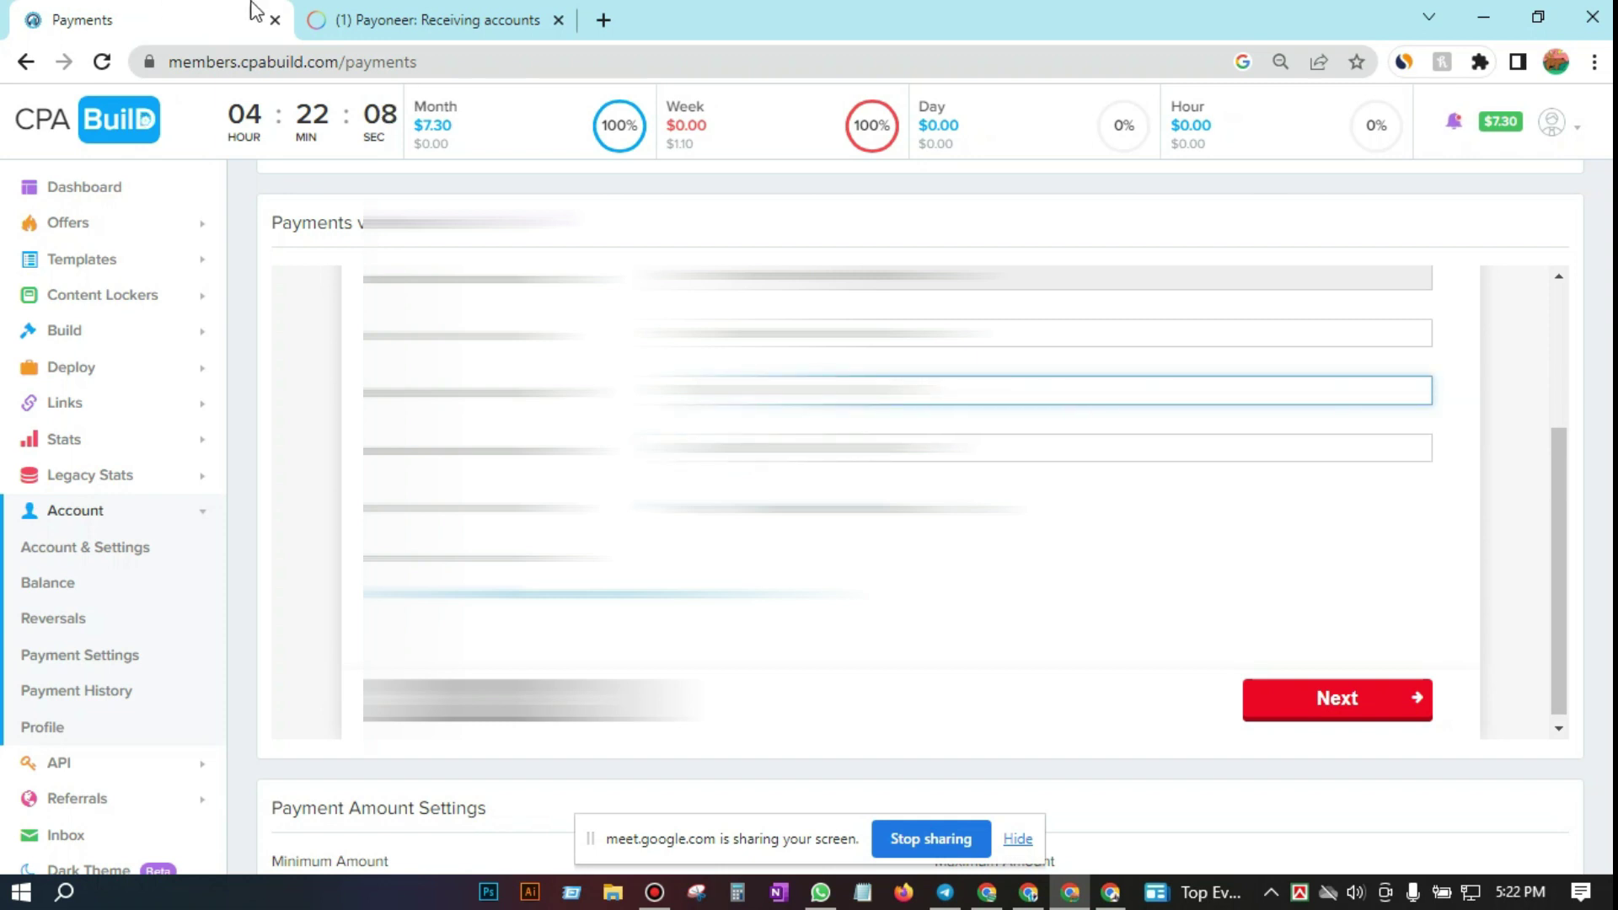
pyautogui.click(362, 19)
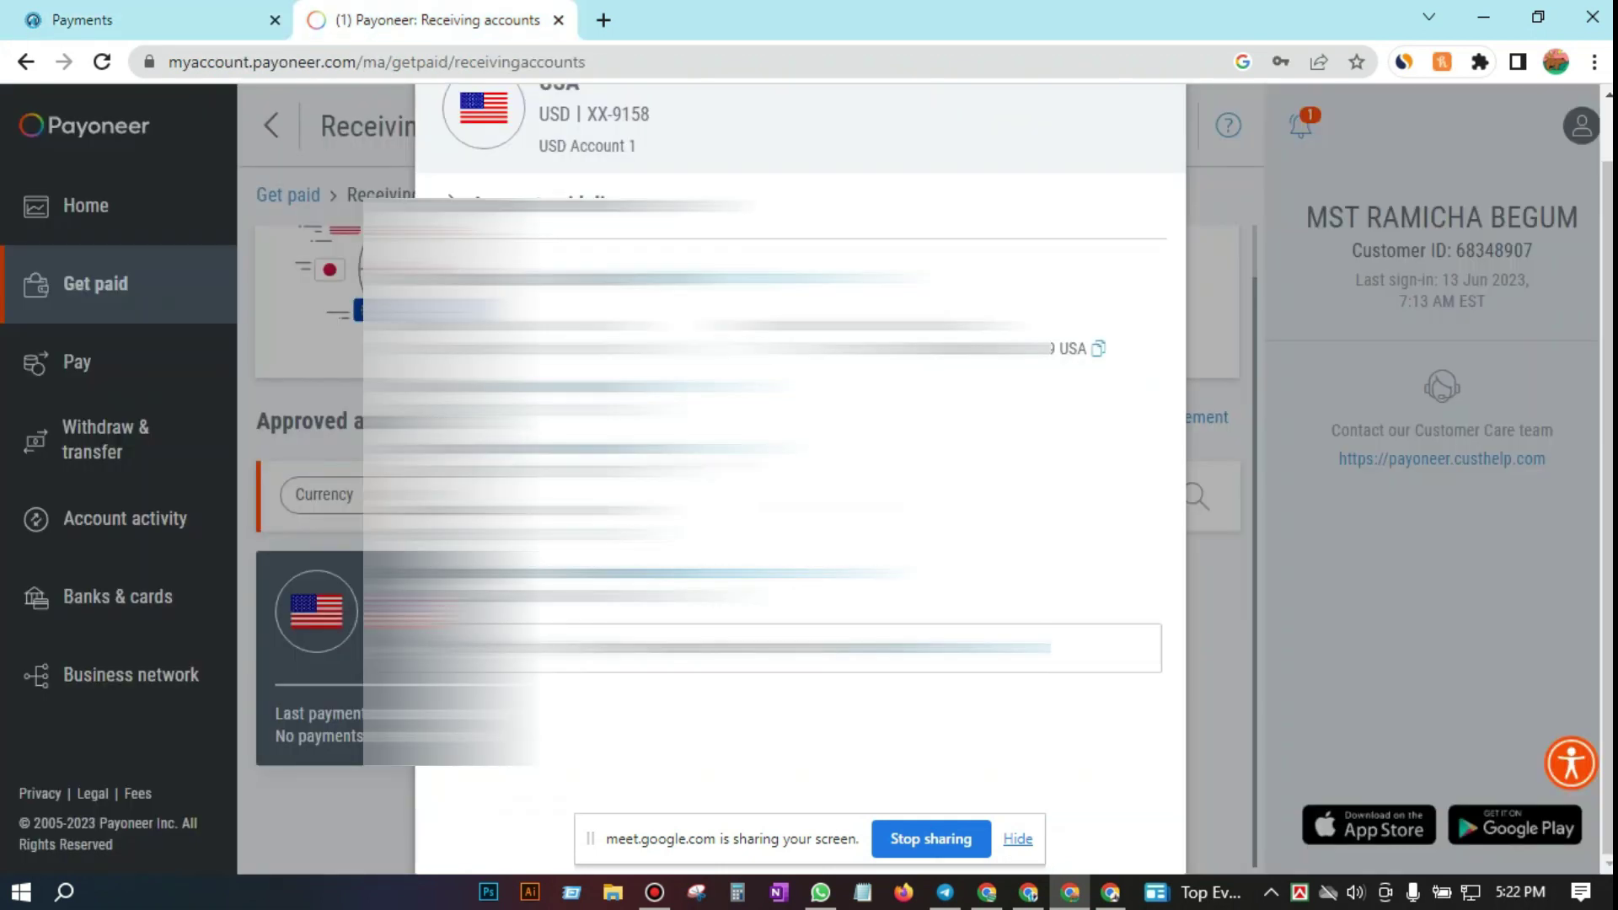
pyautogui.click(100, 15)
pyautogui.hotkey('ctrl', 'a')
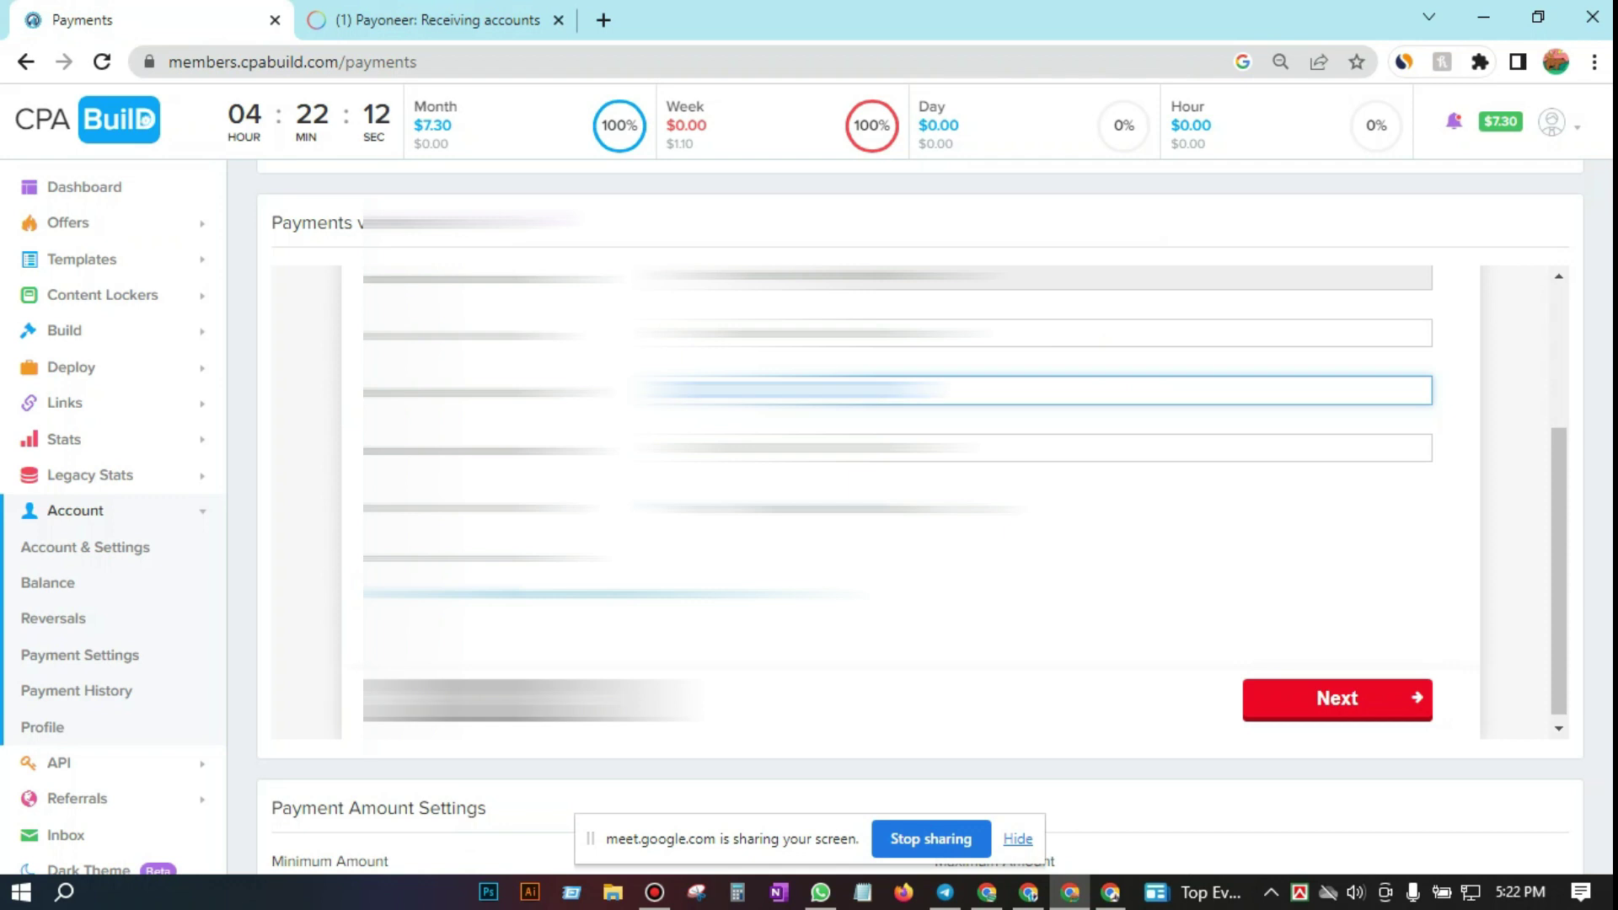
pyautogui.hotkey('ctrl', 'v')
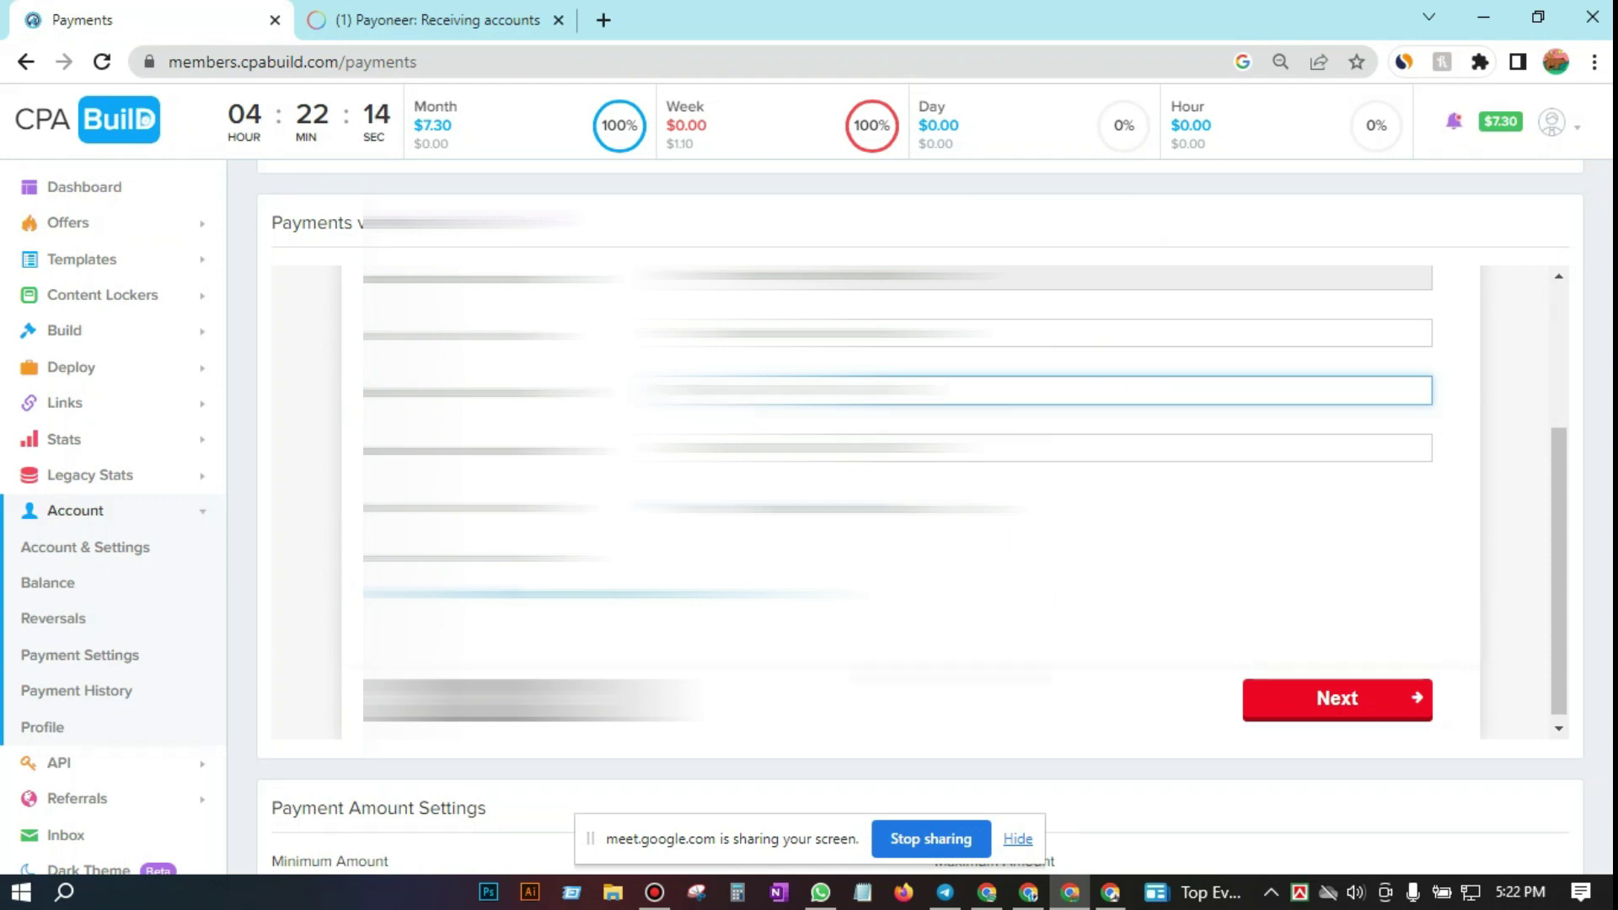
# Step: Agree to Tipalti's terms and privacy policy
pyautogui.click(1338, 697)
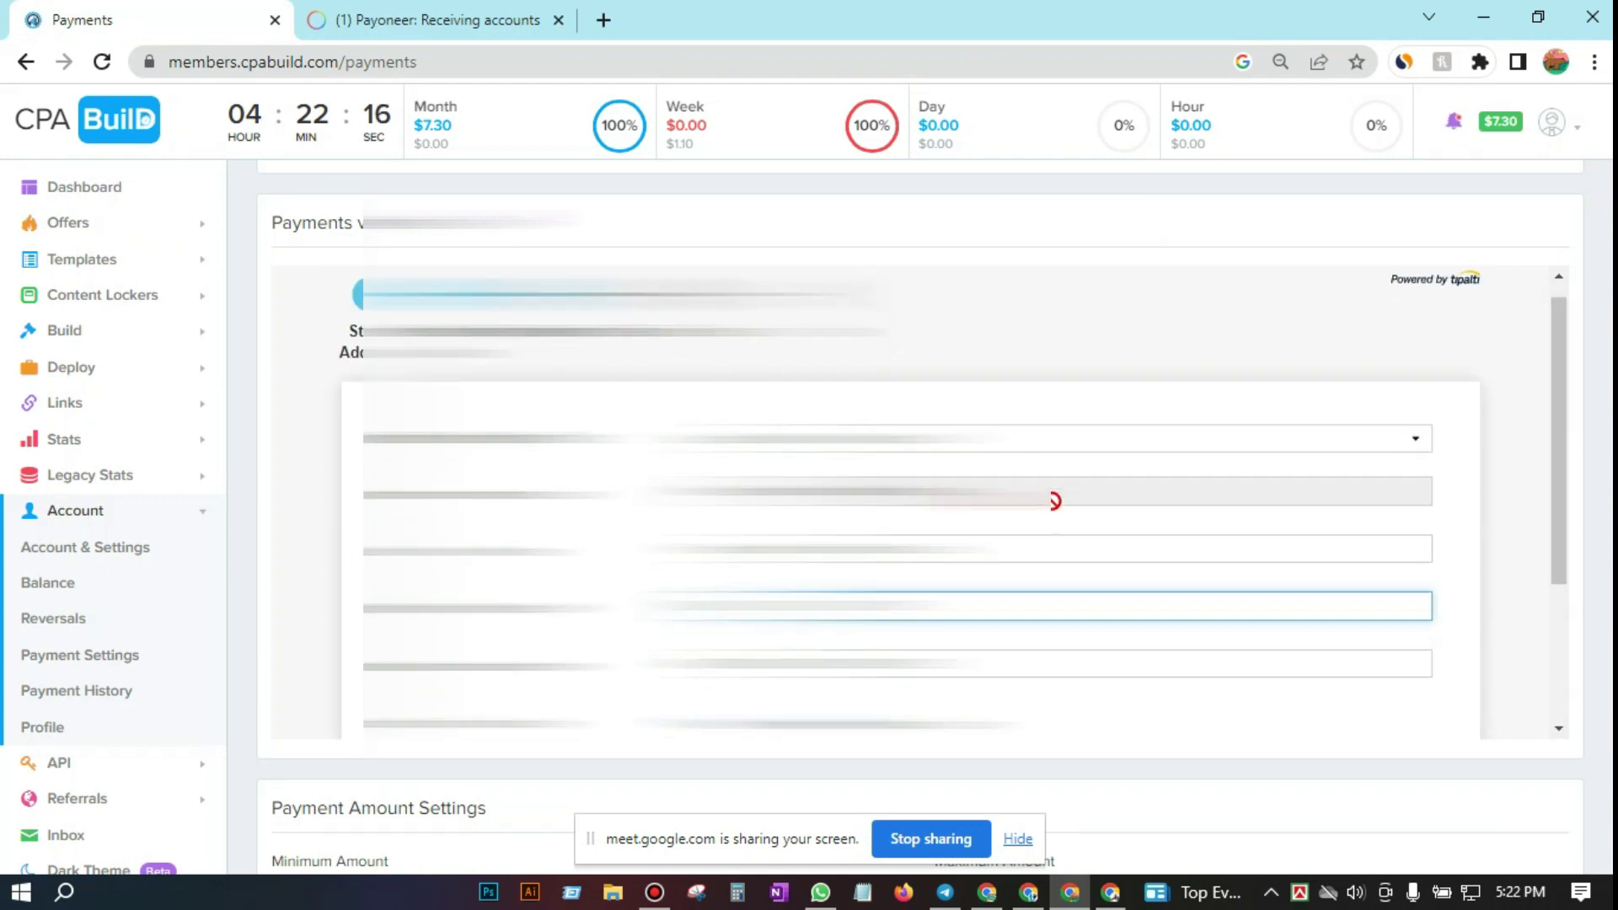
pyautogui.scroll(-2, 1055, 505)
pyautogui.scroll(2, 1056, 514)
pyautogui.scroll(-2, 1056, 514)
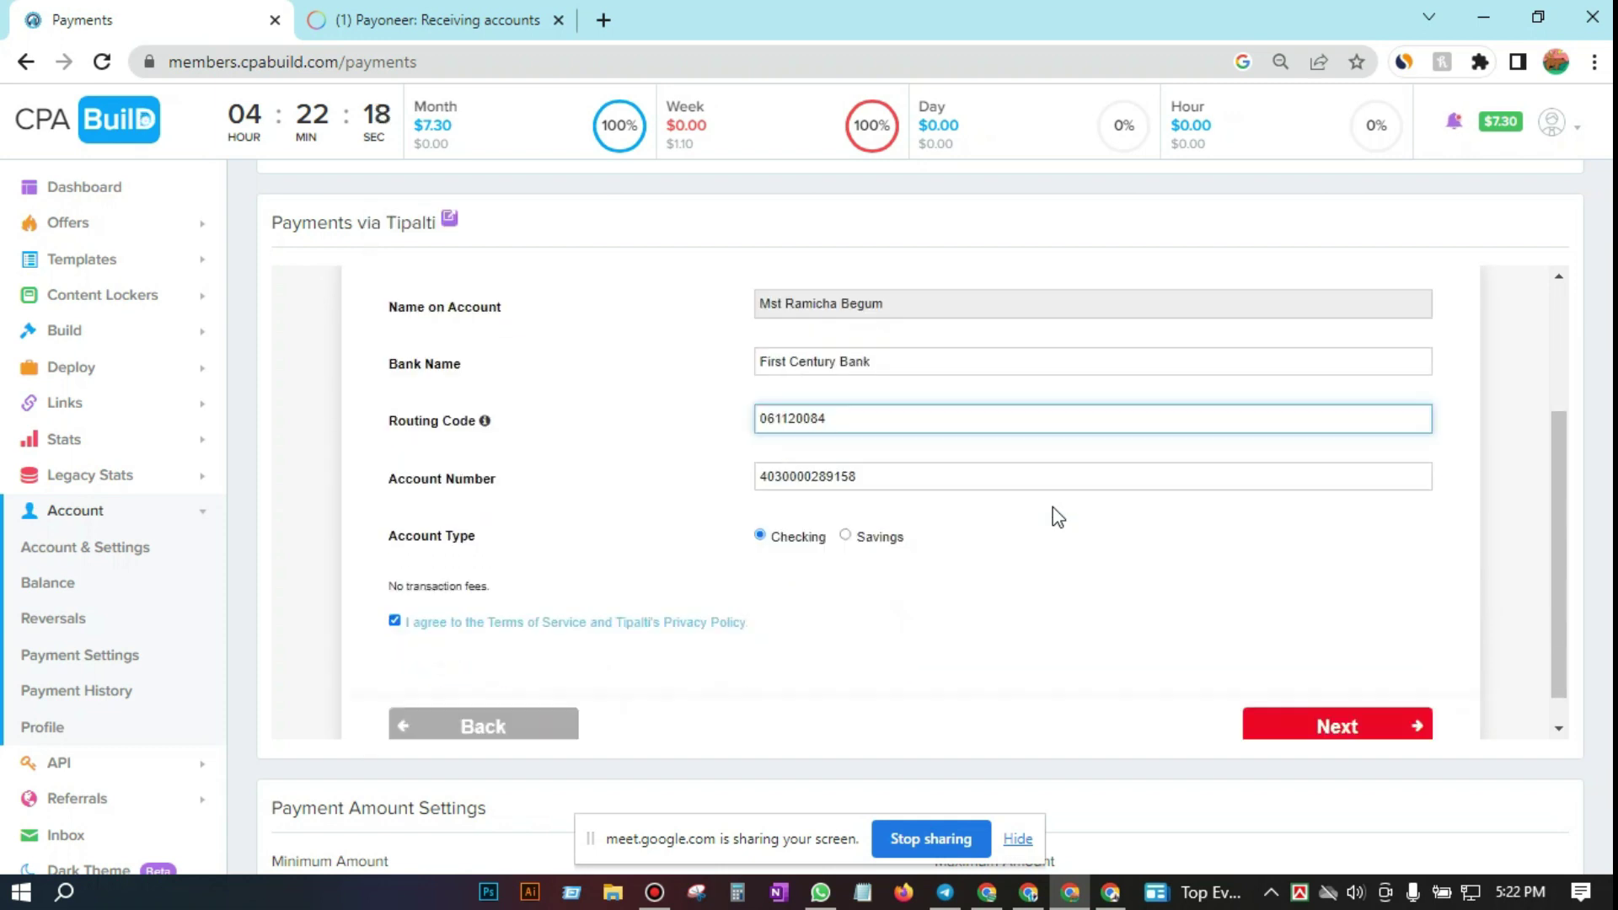
pyautogui.scroll(-1, 1057, 517)
# Step: Submit the bank details and choose the W-8BEN form for non-US individuals
pyautogui.click(1323, 697)
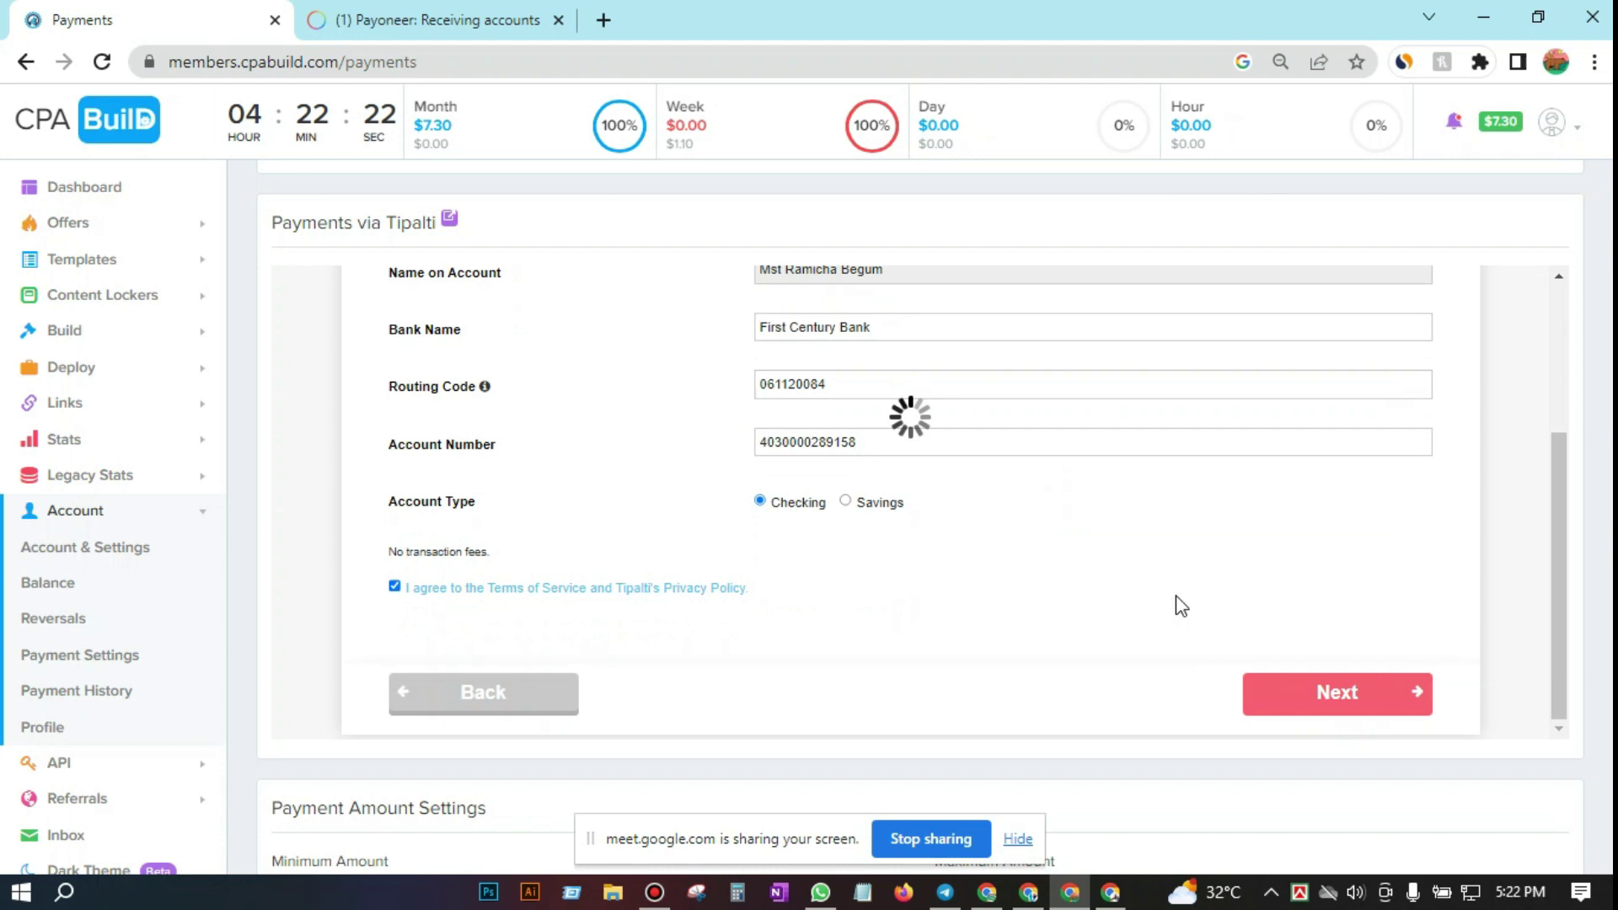
pyautogui.scroll(2, 697, 350)
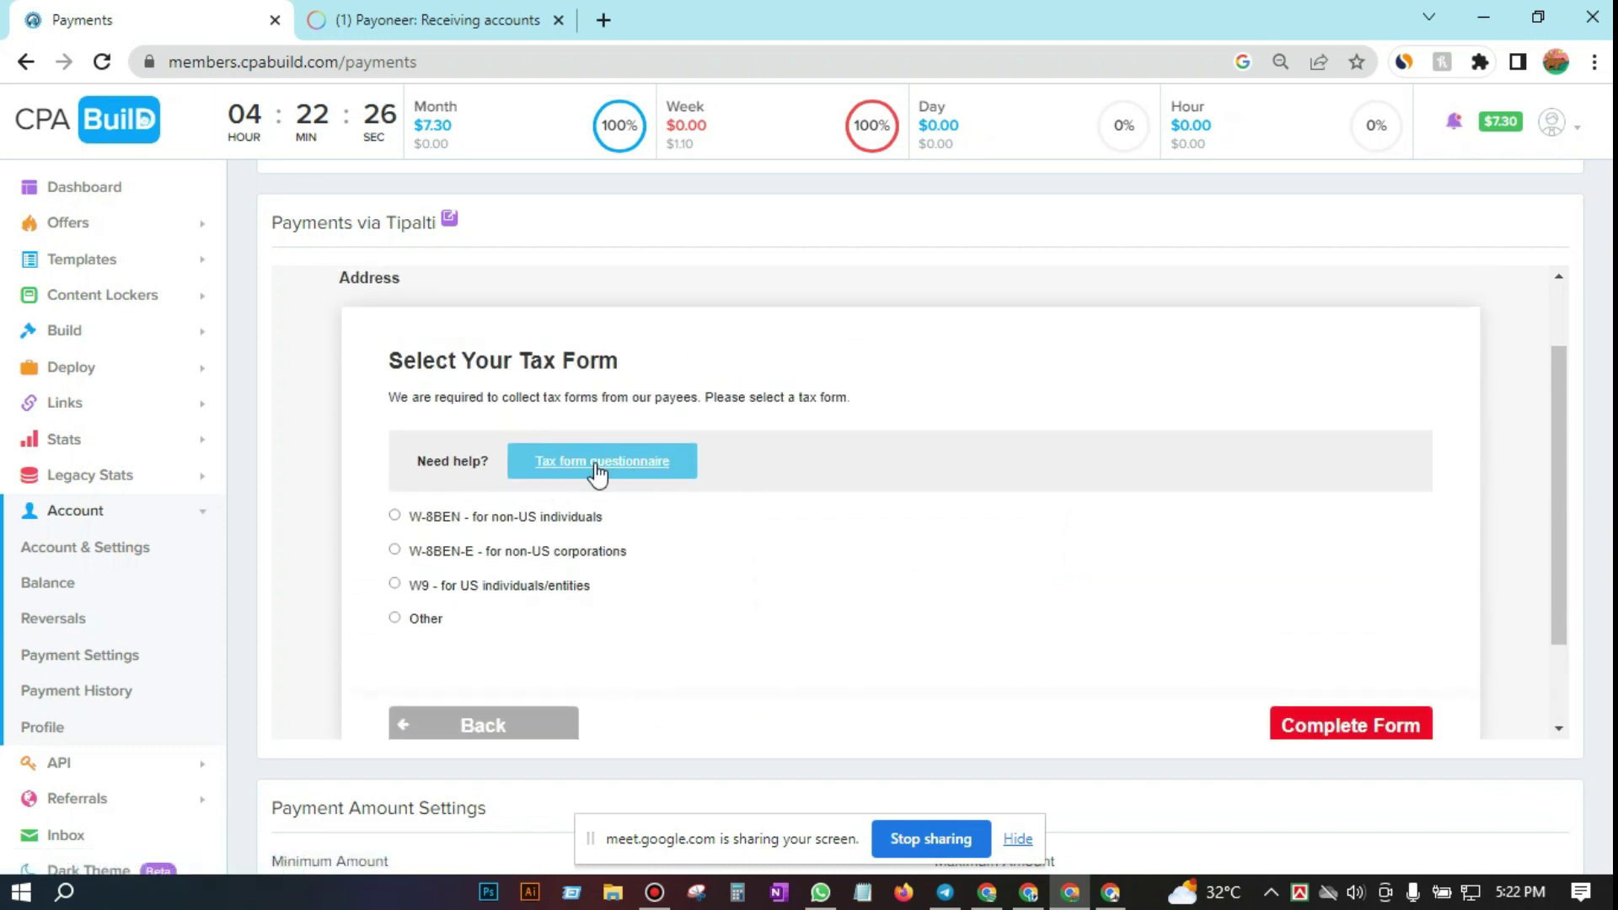
pyautogui.scroll(-1, 592, 563)
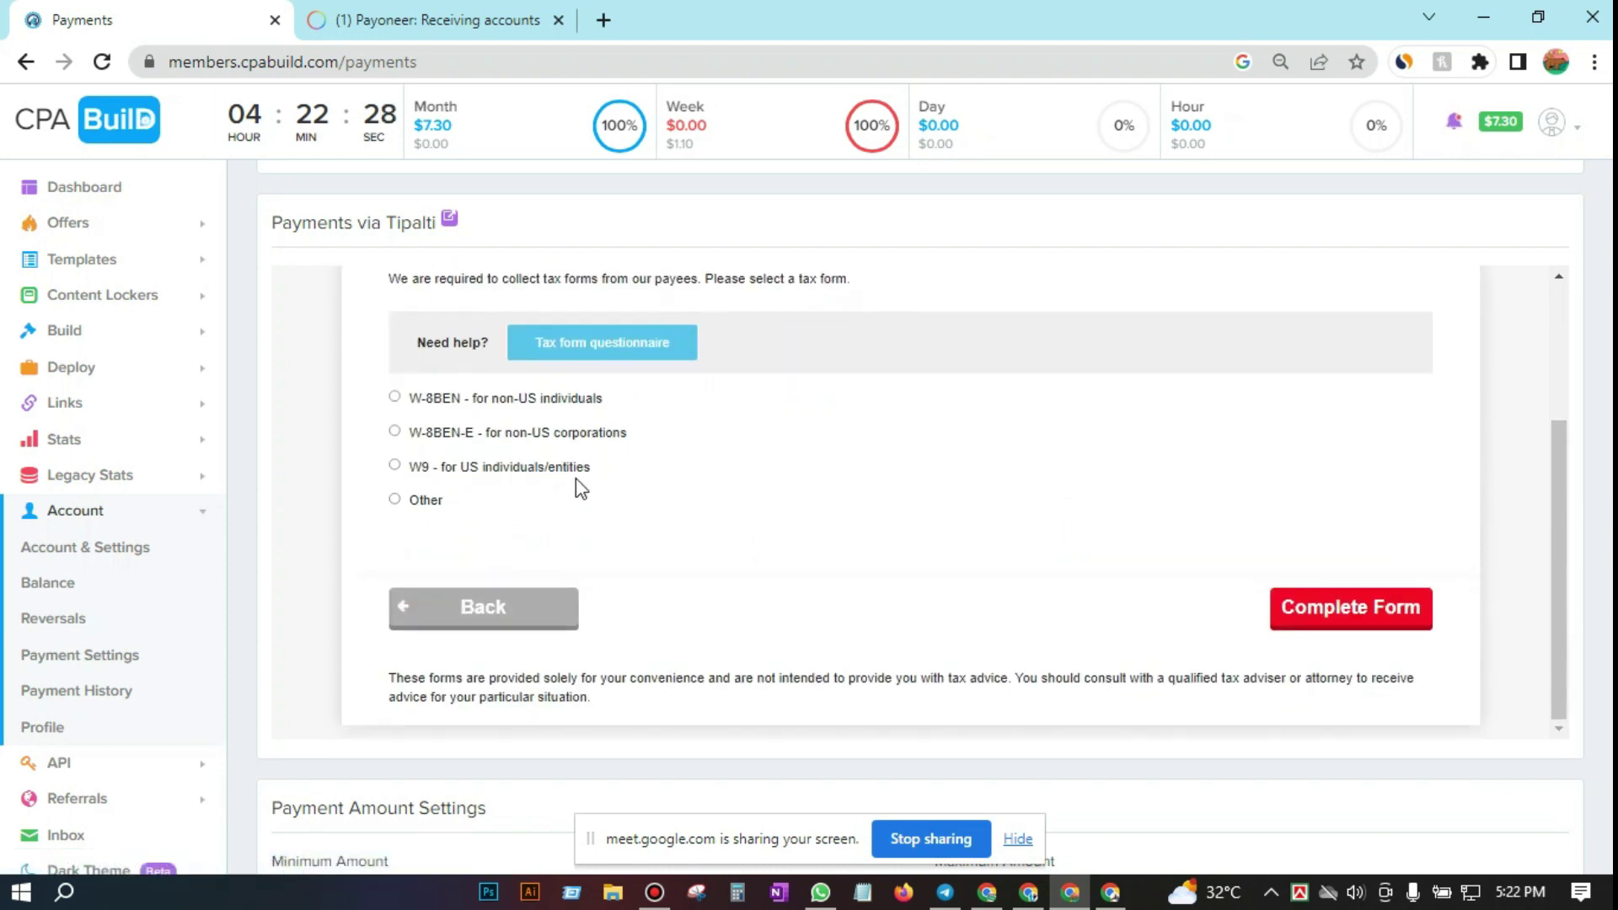
pyautogui.click(394, 397)
pyautogui.scroll(1, 1011, 488)
pyautogui.scroll(-1, 1261, 585)
pyautogui.click(1357, 616)
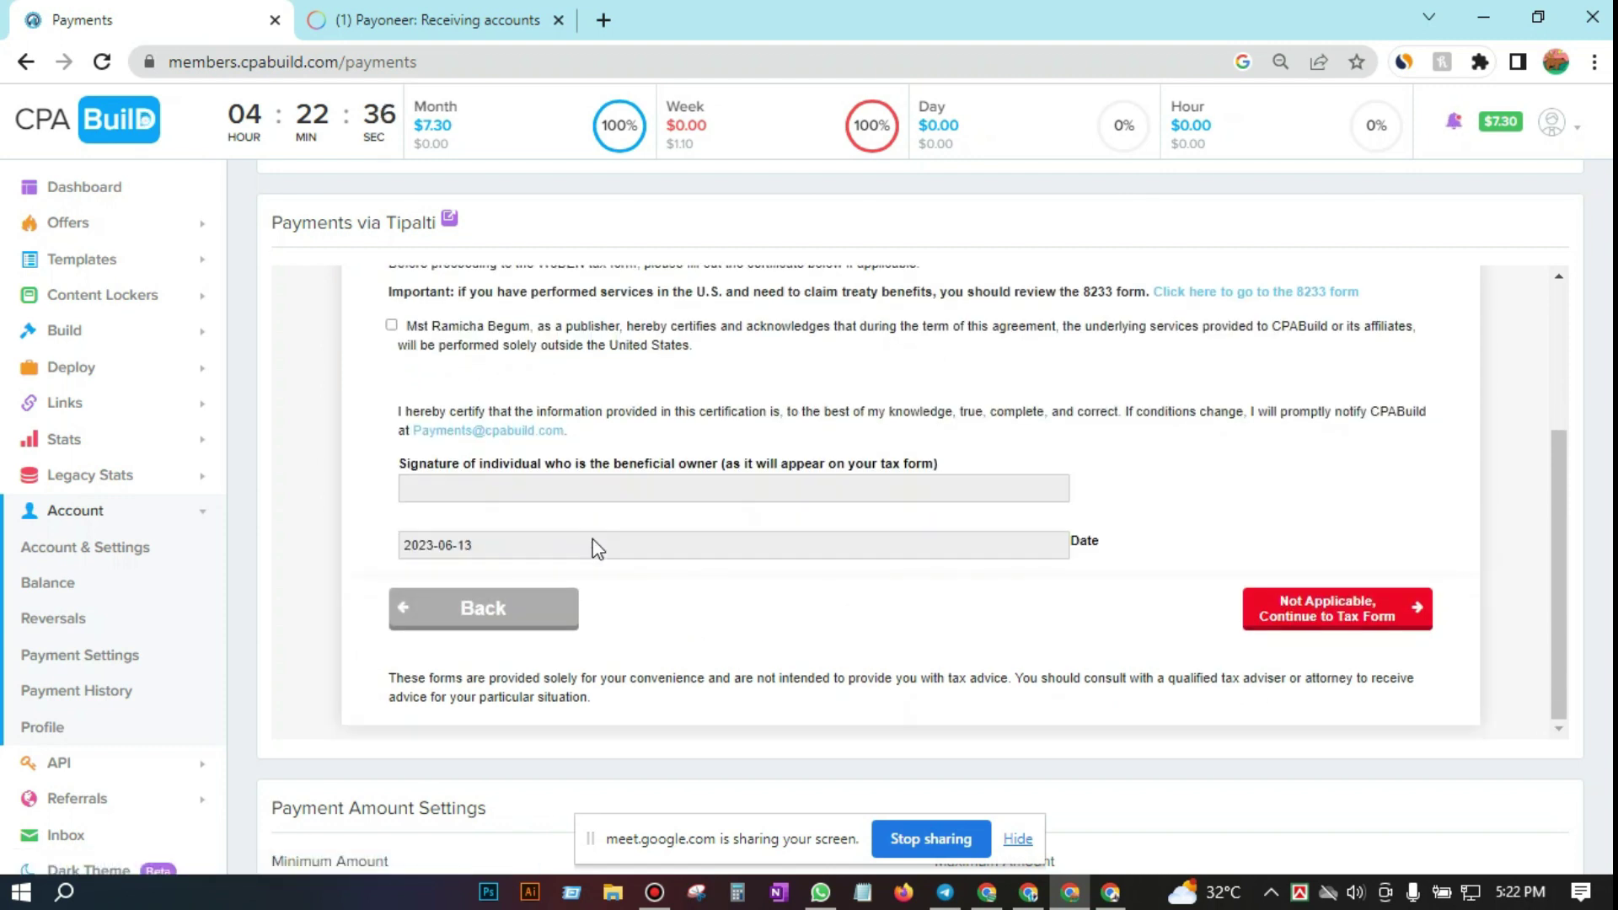
# Step: Certify services are performed outside the US, sign with the owner's name, and submit
pyautogui.click(444, 342)
pyautogui.moveTo(408, 329); pyautogui.dragTo(531, 334)
pyautogui.hotkey('ctrl', 'c')
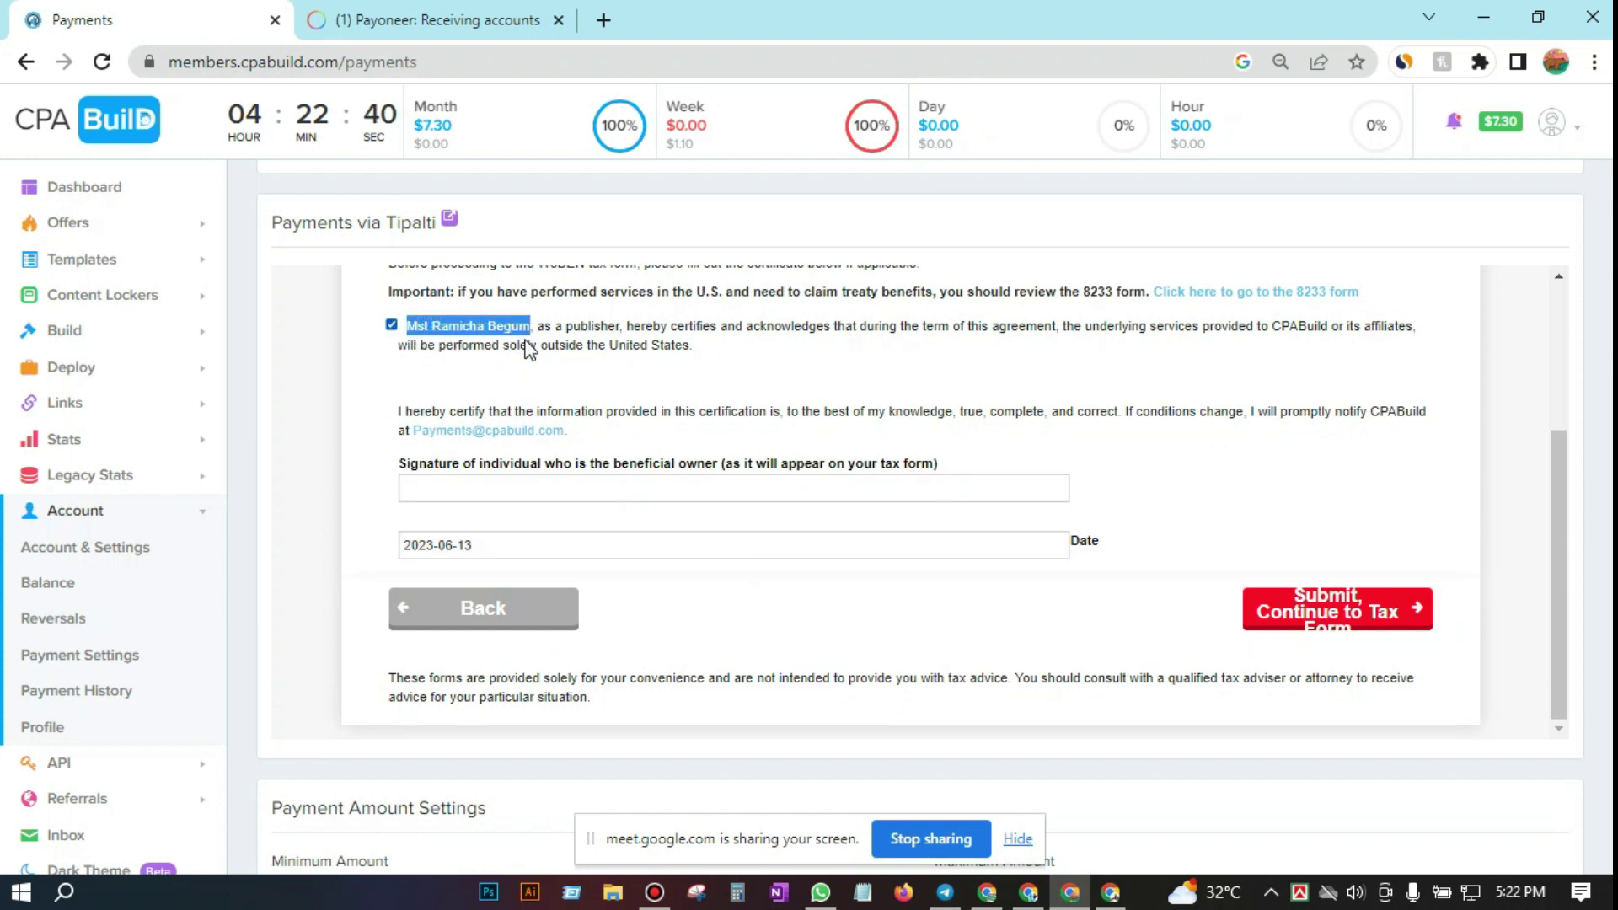
pyautogui.click(444, 489)
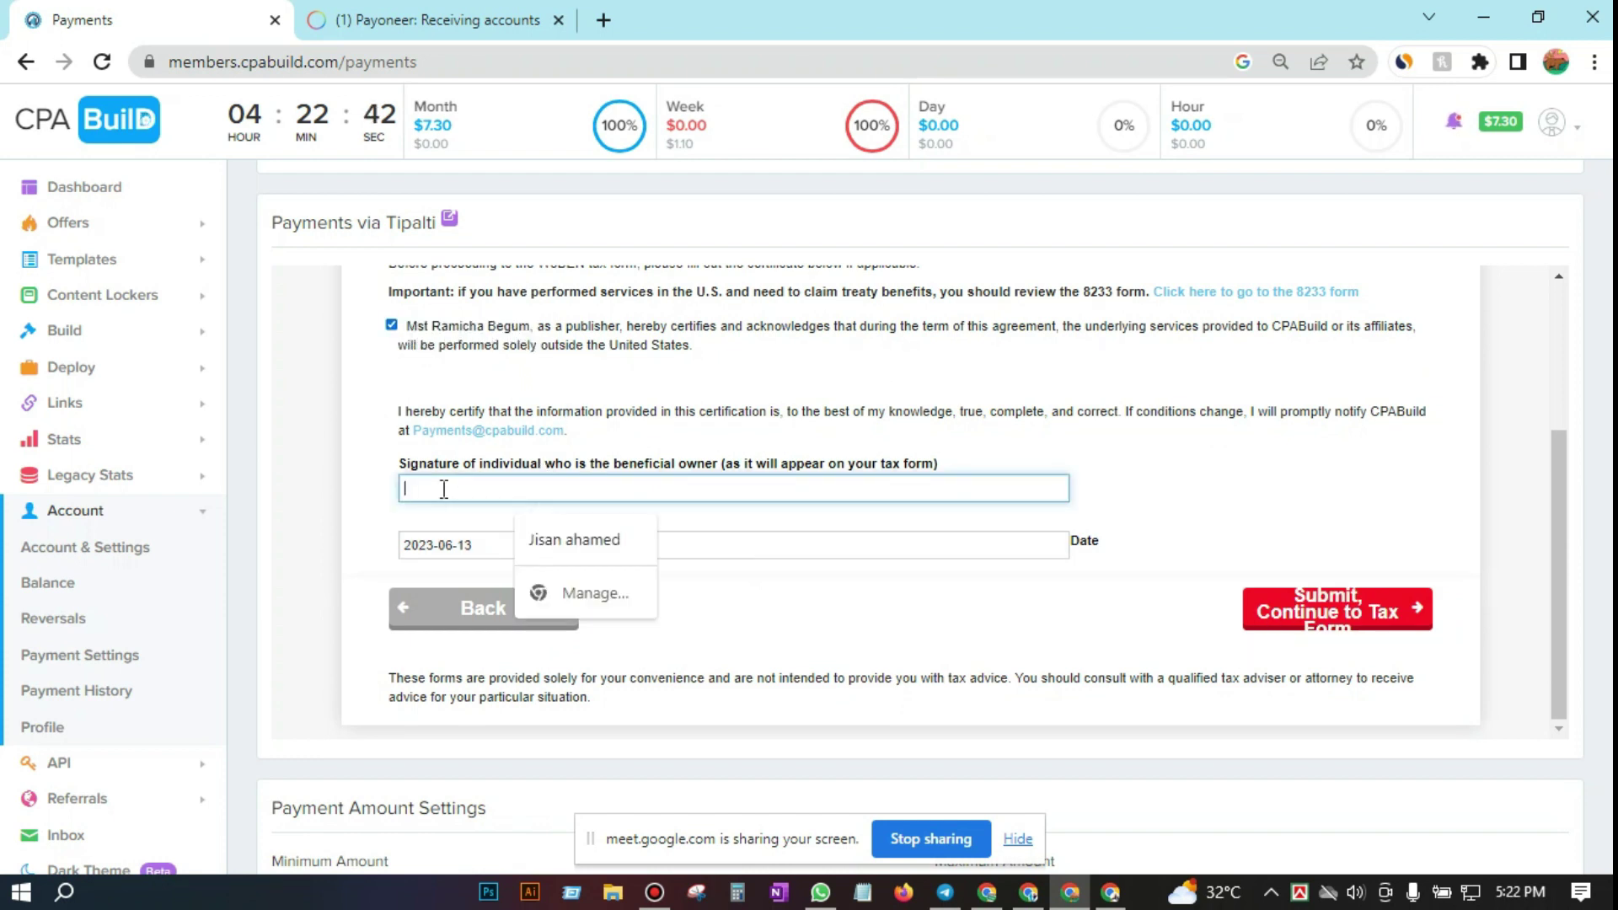
pyautogui.hotkey('ctrl', 'v')
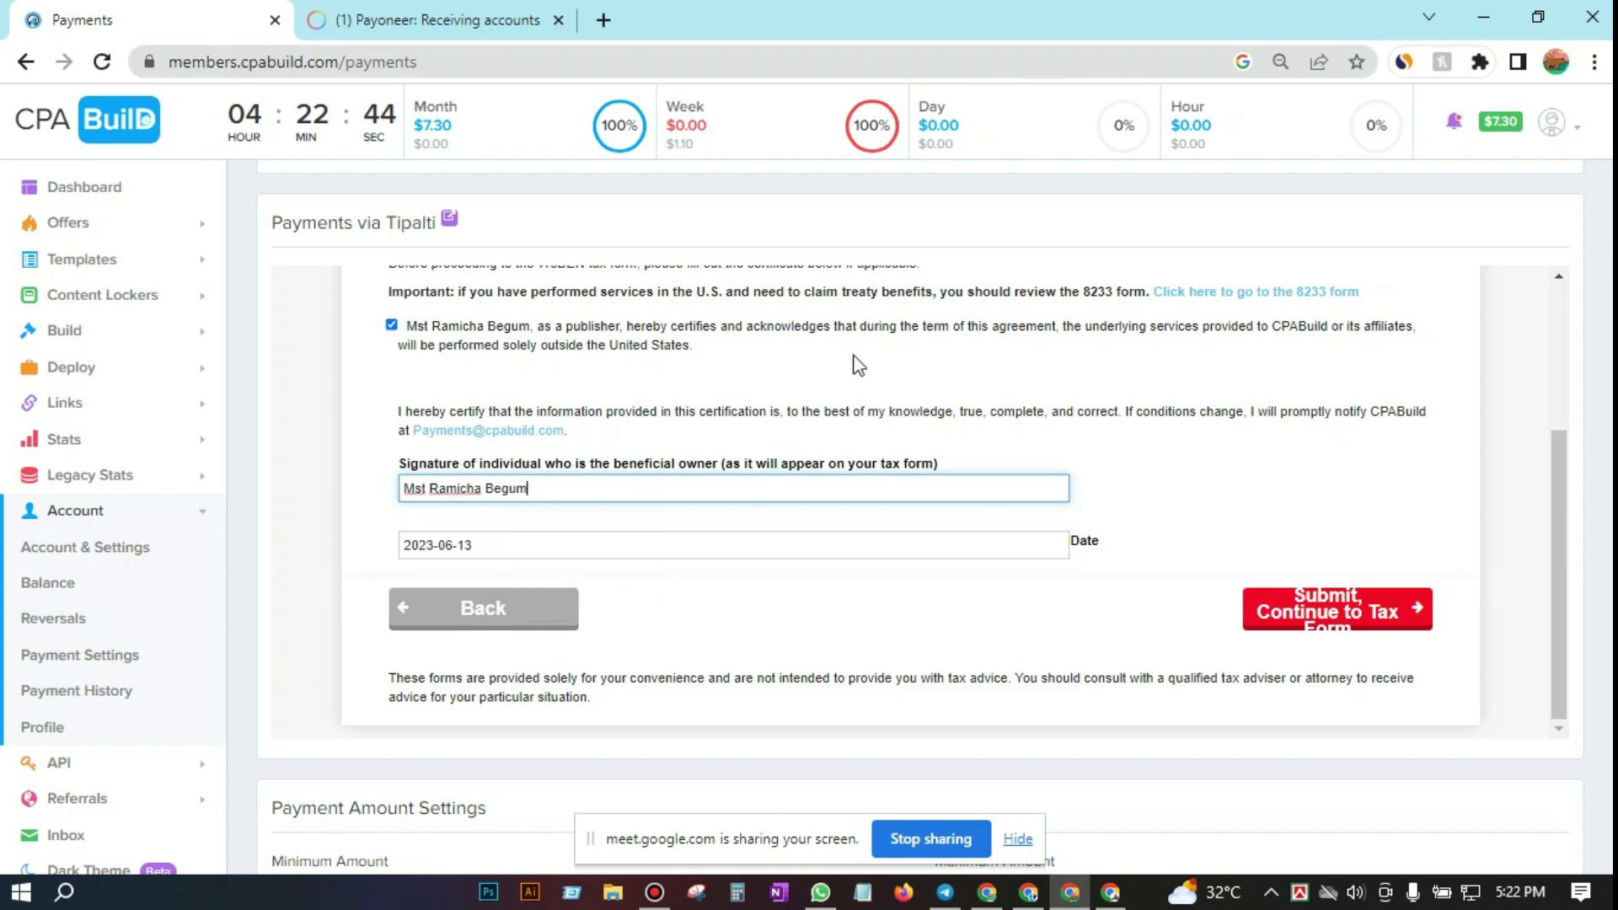
pyautogui.scroll(-1, 853, 371)
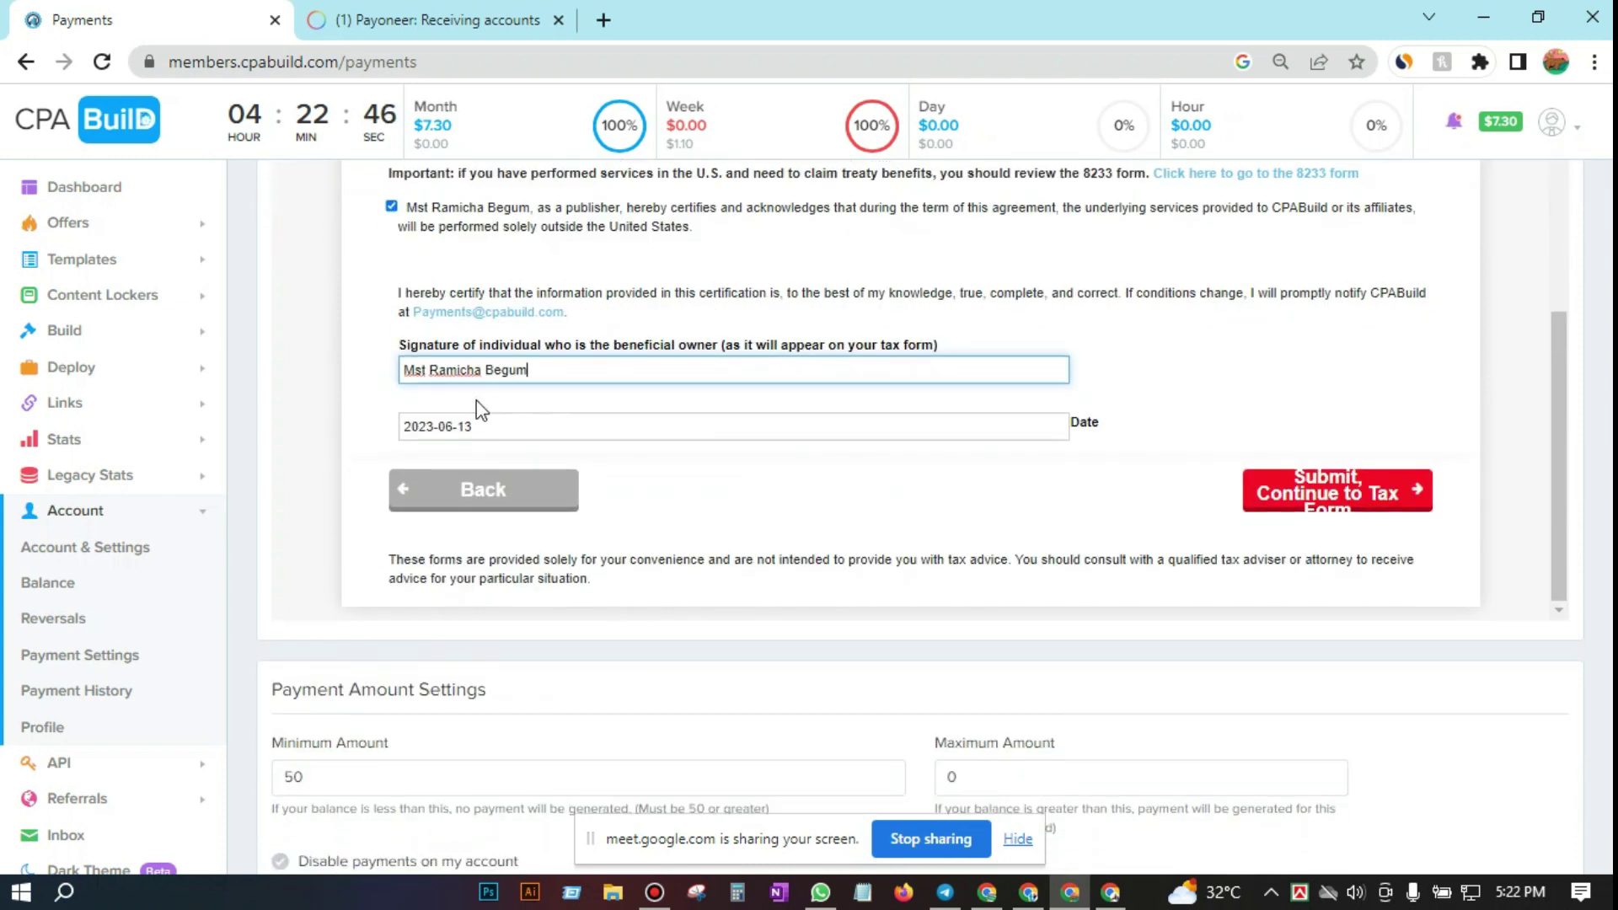
pyautogui.scroll(2, 924, 499)
pyautogui.scroll(-3, 797, 493)
pyautogui.click(1307, 506)
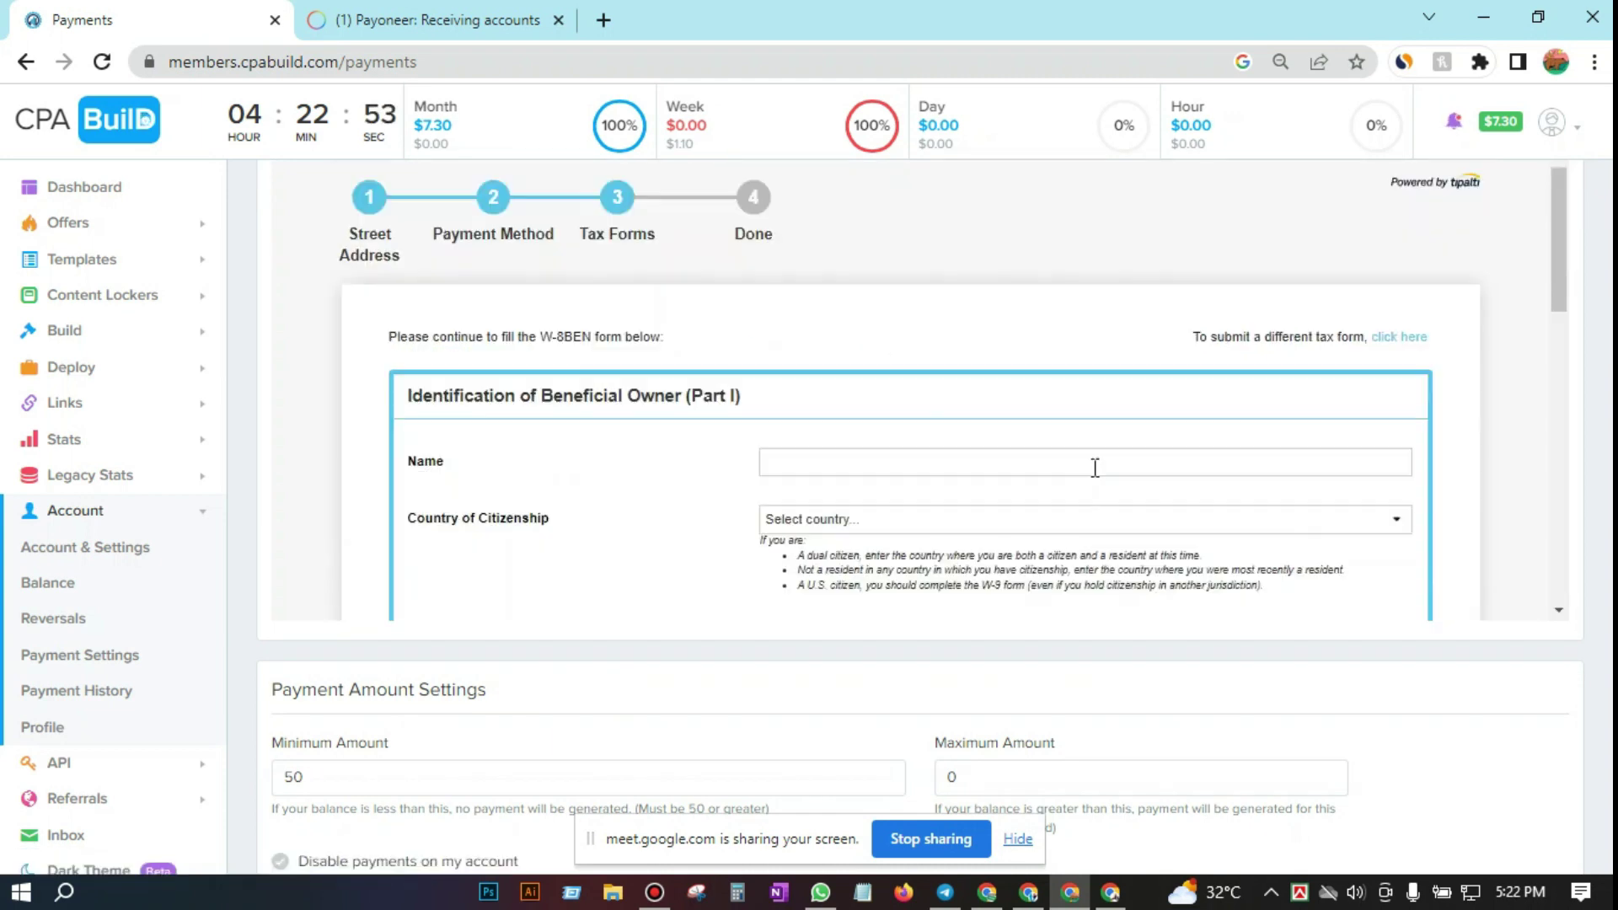
# Step: Enter the beneficial owner's name and set country of citizenship to Bangladesh
pyautogui.scroll(-1, 910, 468)
pyautogui.click(786, 278)
pyautogui.hotkey('ctrl', 'v')
pyautogui.click(853, 339)
pyautogui.scroll(-5, 834, 371)
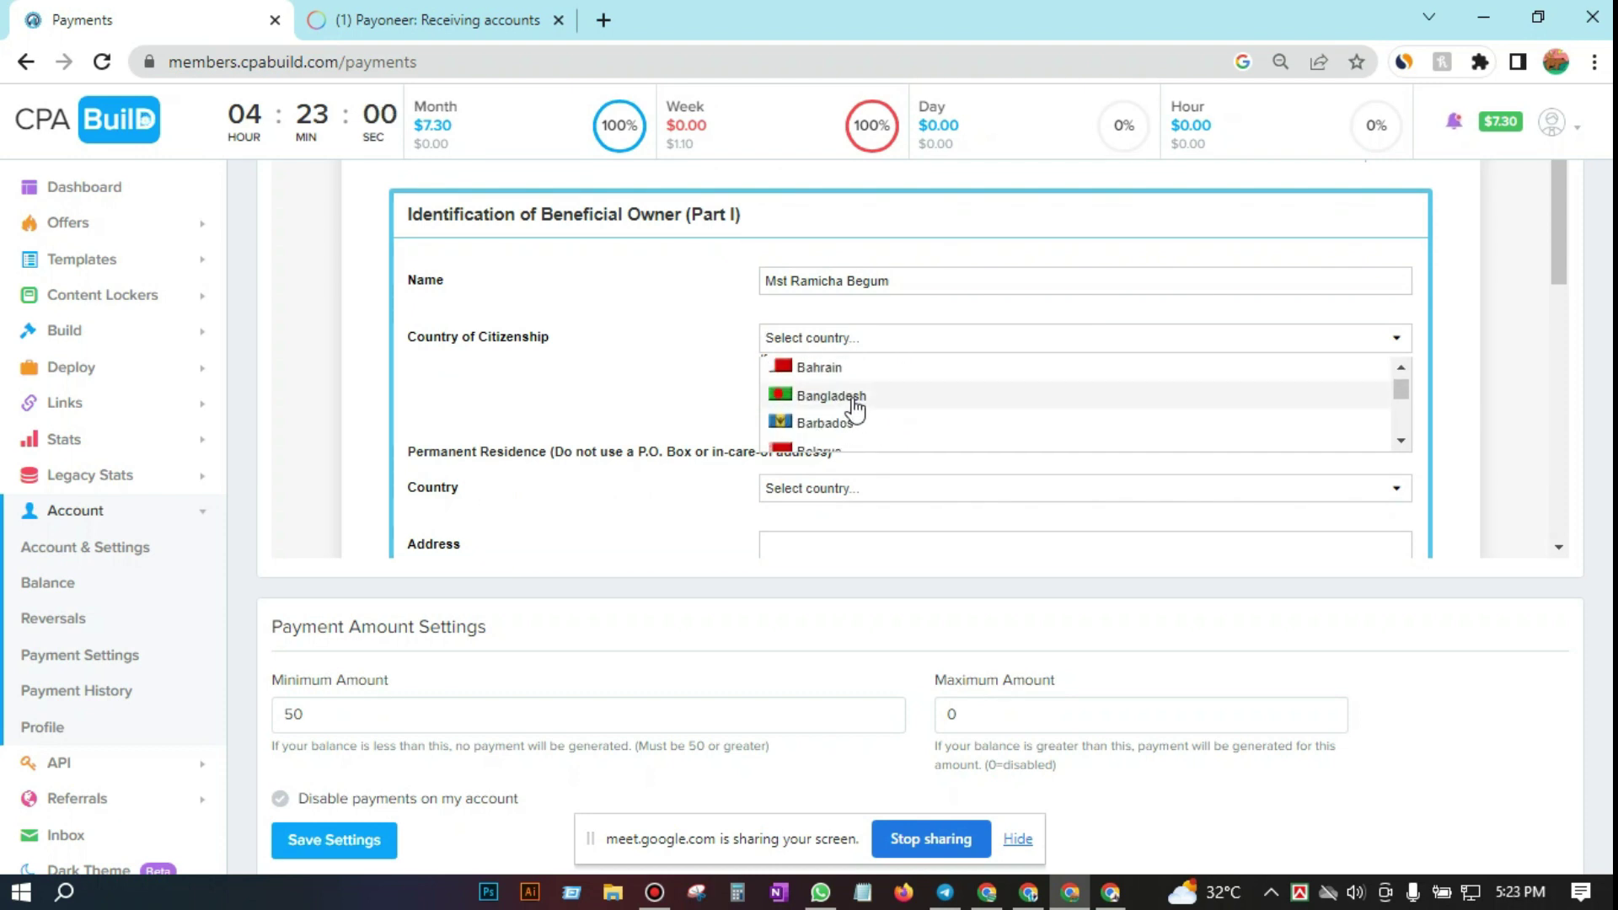
pyautogui.click(856, 403)
# Step: Set permanent residence country to Bangladesh, same as the contact address
pyautogui.scroll(-3, 868, 253)
pyautogui.click(846, 263)
pyautogui.click(843, 262)
pyautogui.scroll(-5, 846, 338)
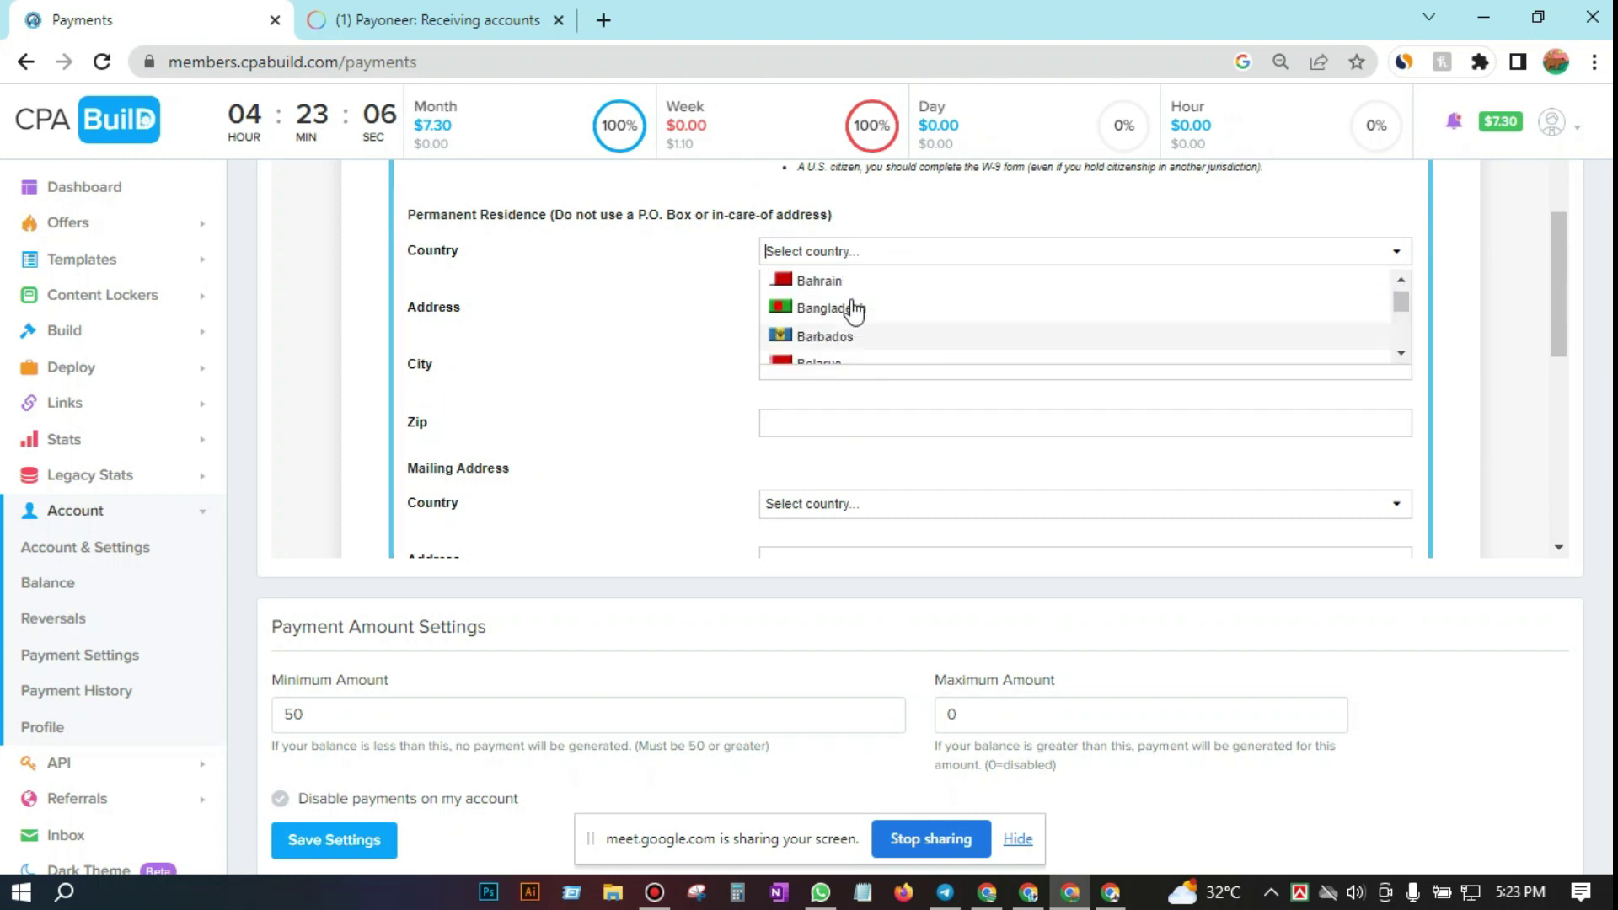
pyautogui.click(854, 320)
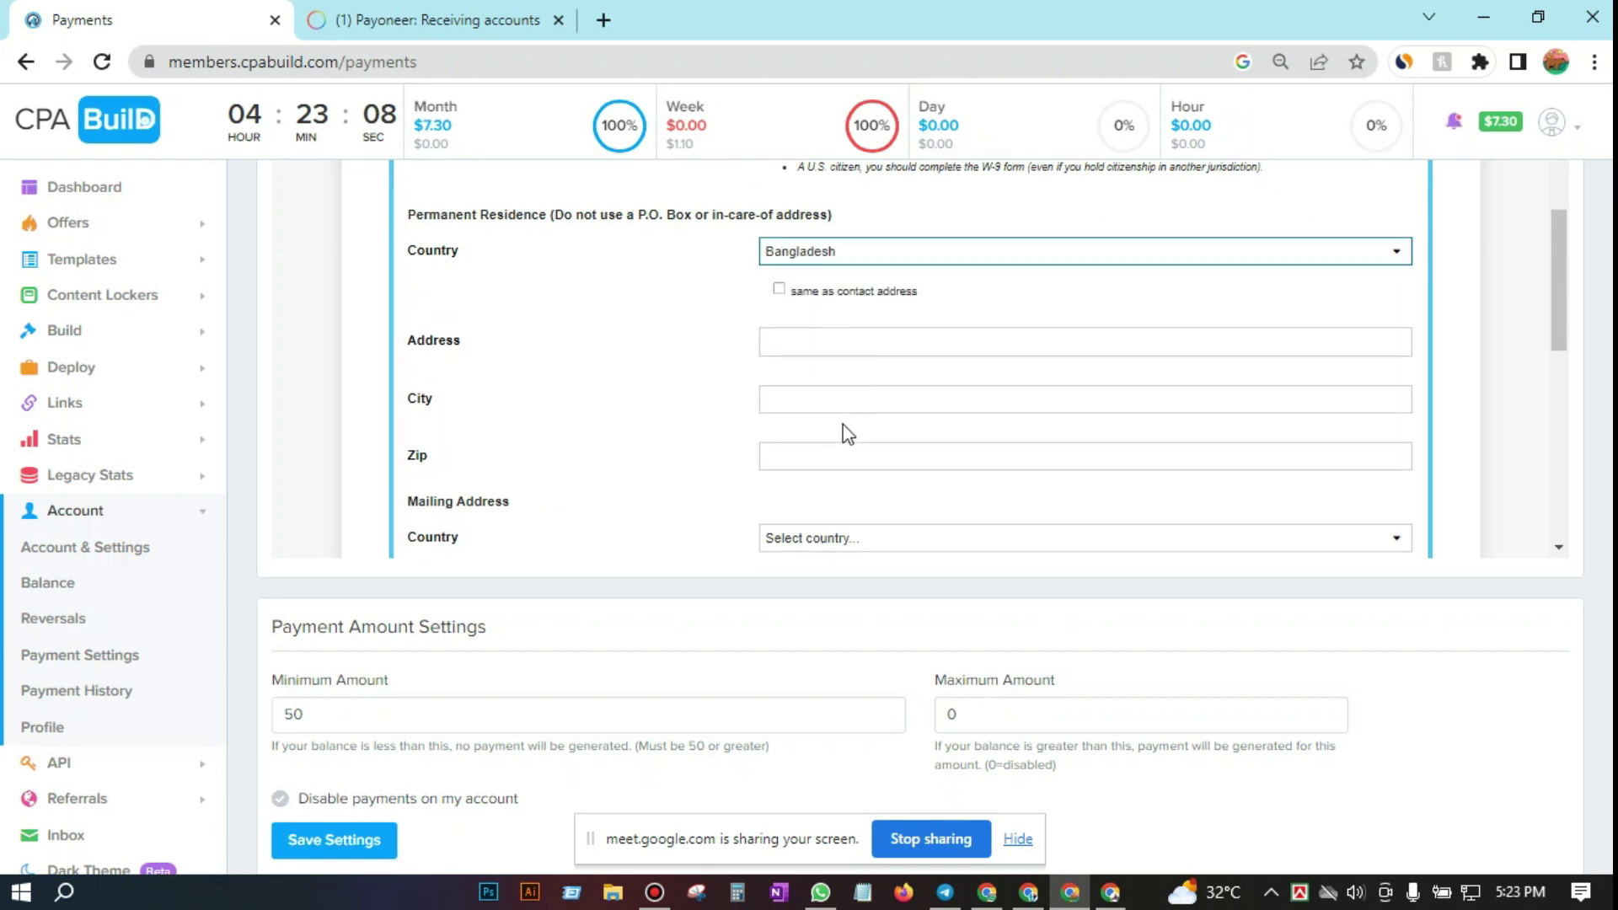
pyautogui.click(780, 290)
# Step: Set mailing address country to Bangladesh, same as the permanent residence
pyautogui.scroll(-1, 911, 426)
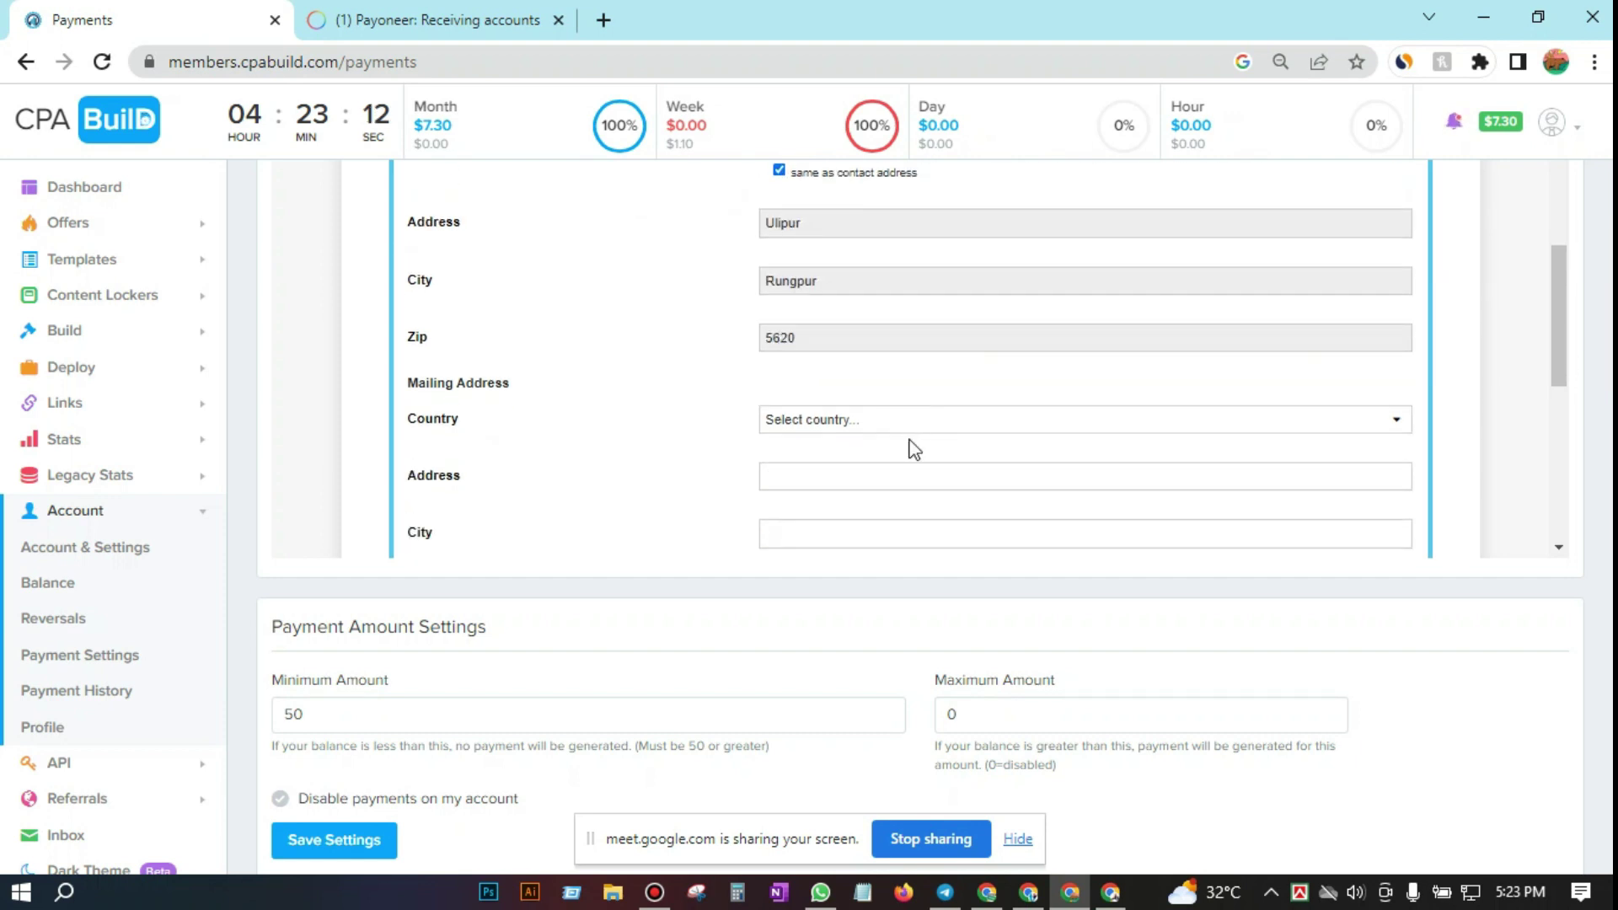
pyautogui.scroll(-3, 910, 447)
pyautogui.scroll(3, 912, 430)
pyautogui.click(868, 428)
pyautogui.click(856, 431)
pyautogui.scroll(-1, 857, 431)
pyautogui.scroll(-6, 851, 371)
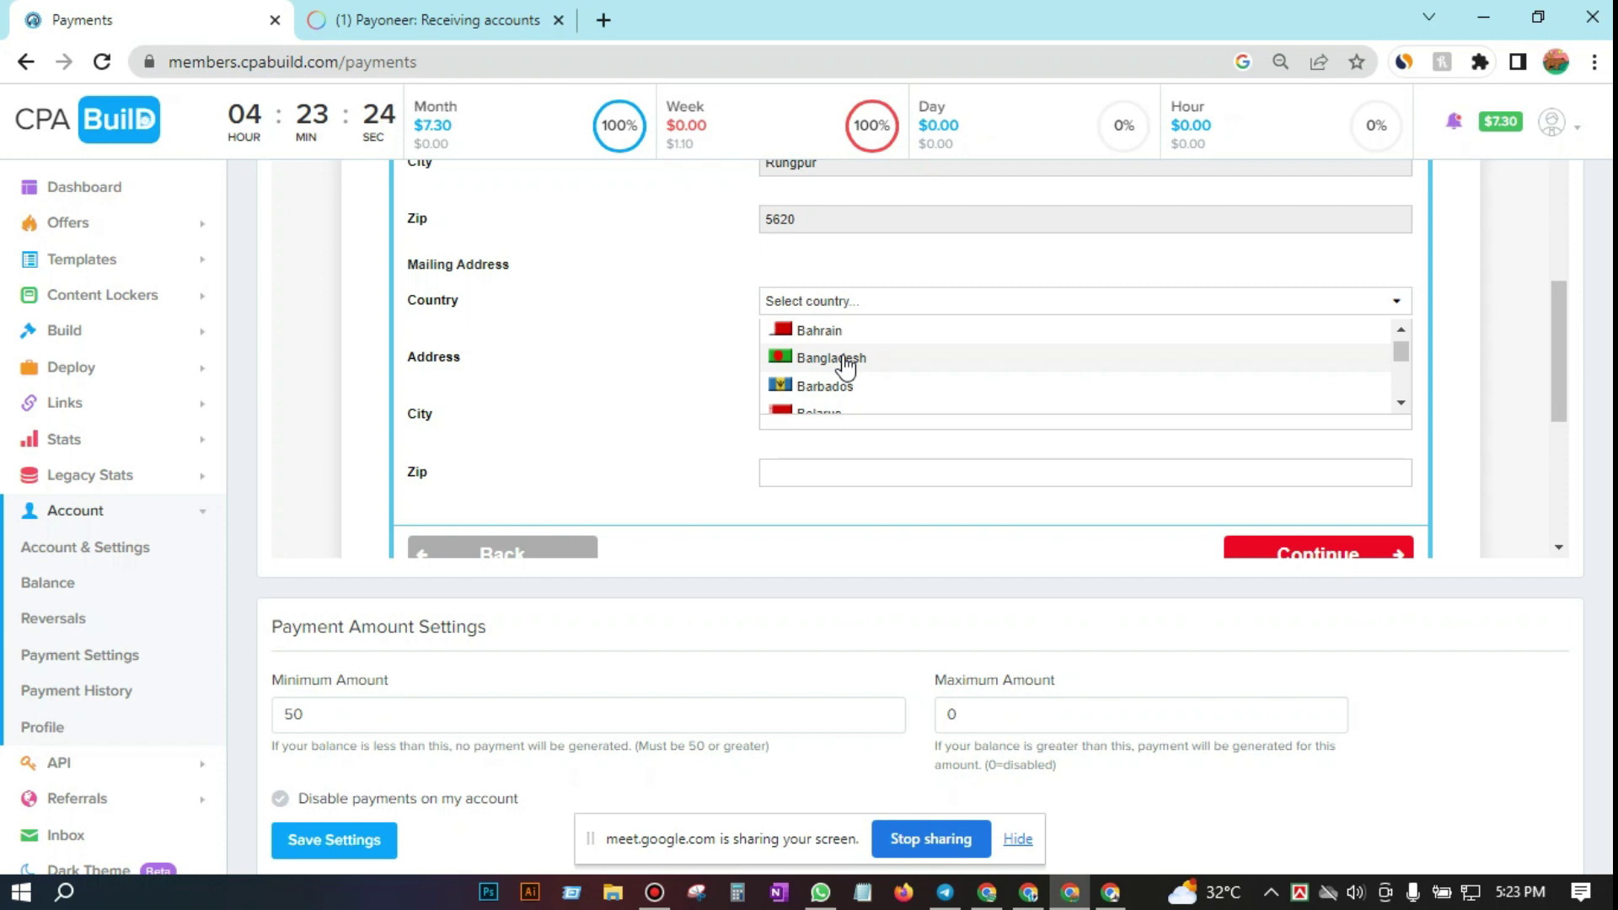
pyautogui.click(846, 366)
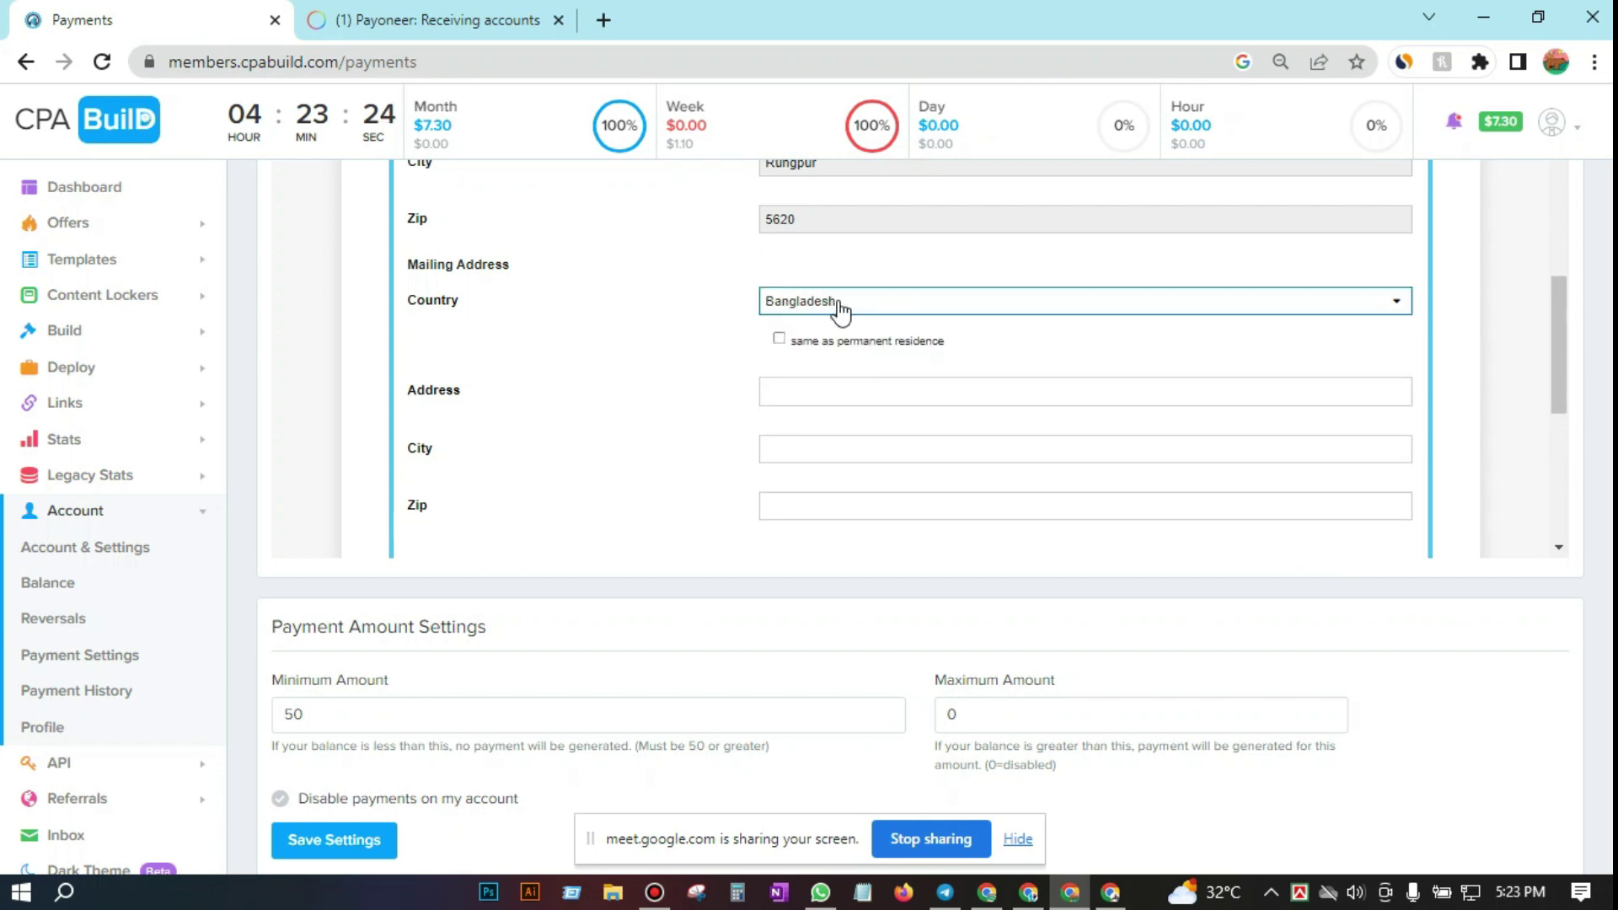
pyautogui.click(778, 340)
pyautogui.scroll(-3, 930, 376)
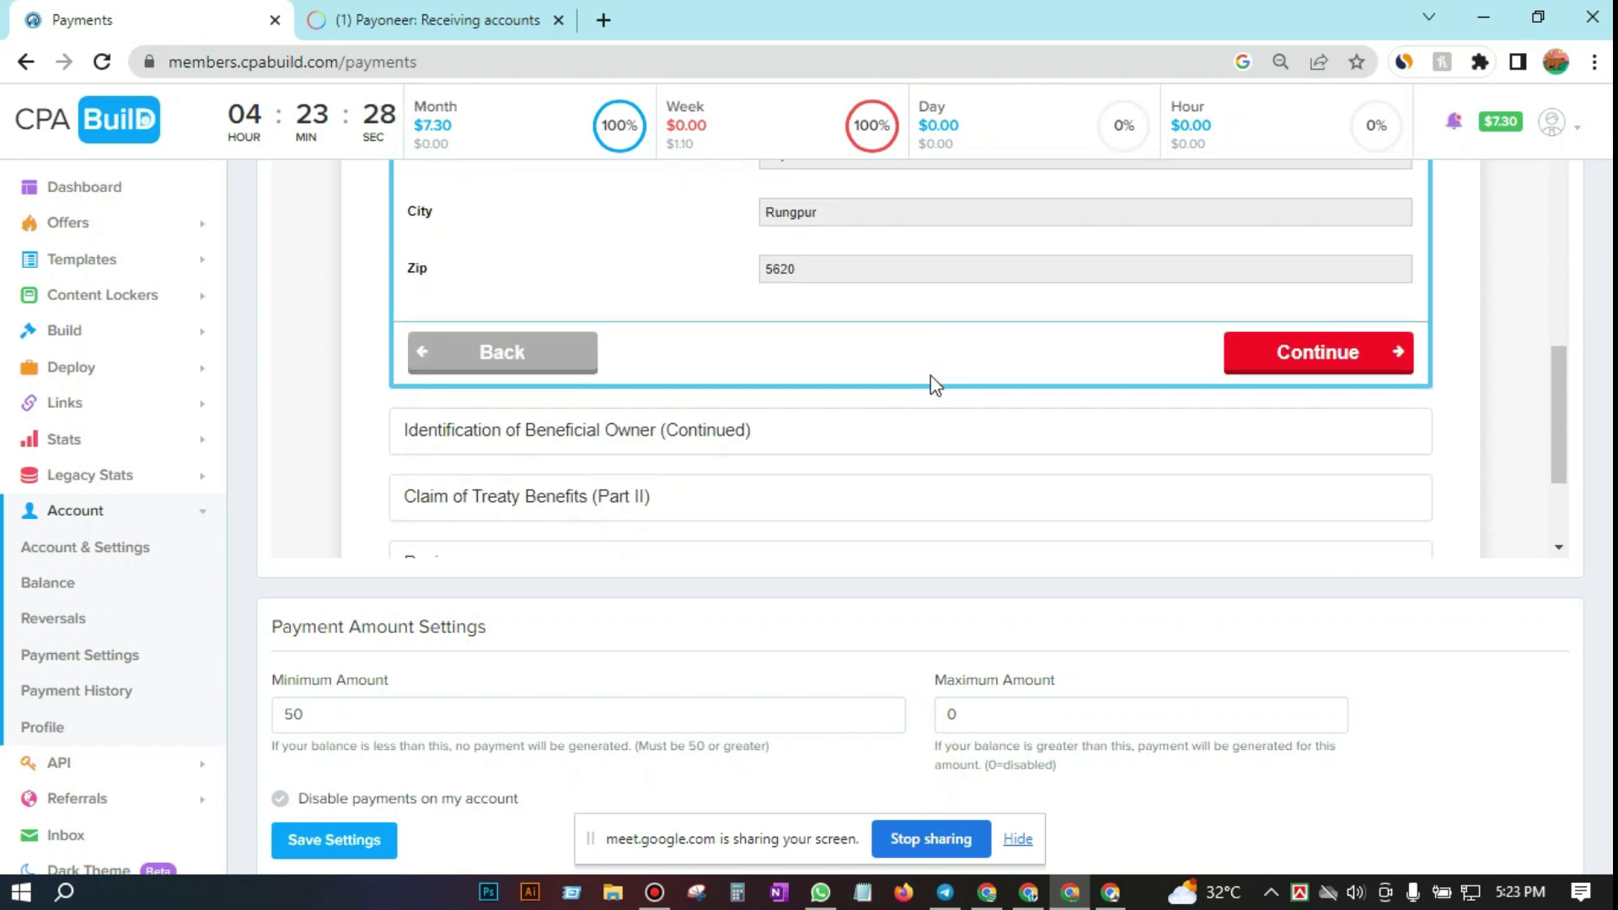
pyautogui.scroll(6, 931, 376)
pyautogui.scroll(-2, 930, 376)
pyautogui.scroll(5, 931, 376)
pyautogui.scroll(-4, 1123, 371)
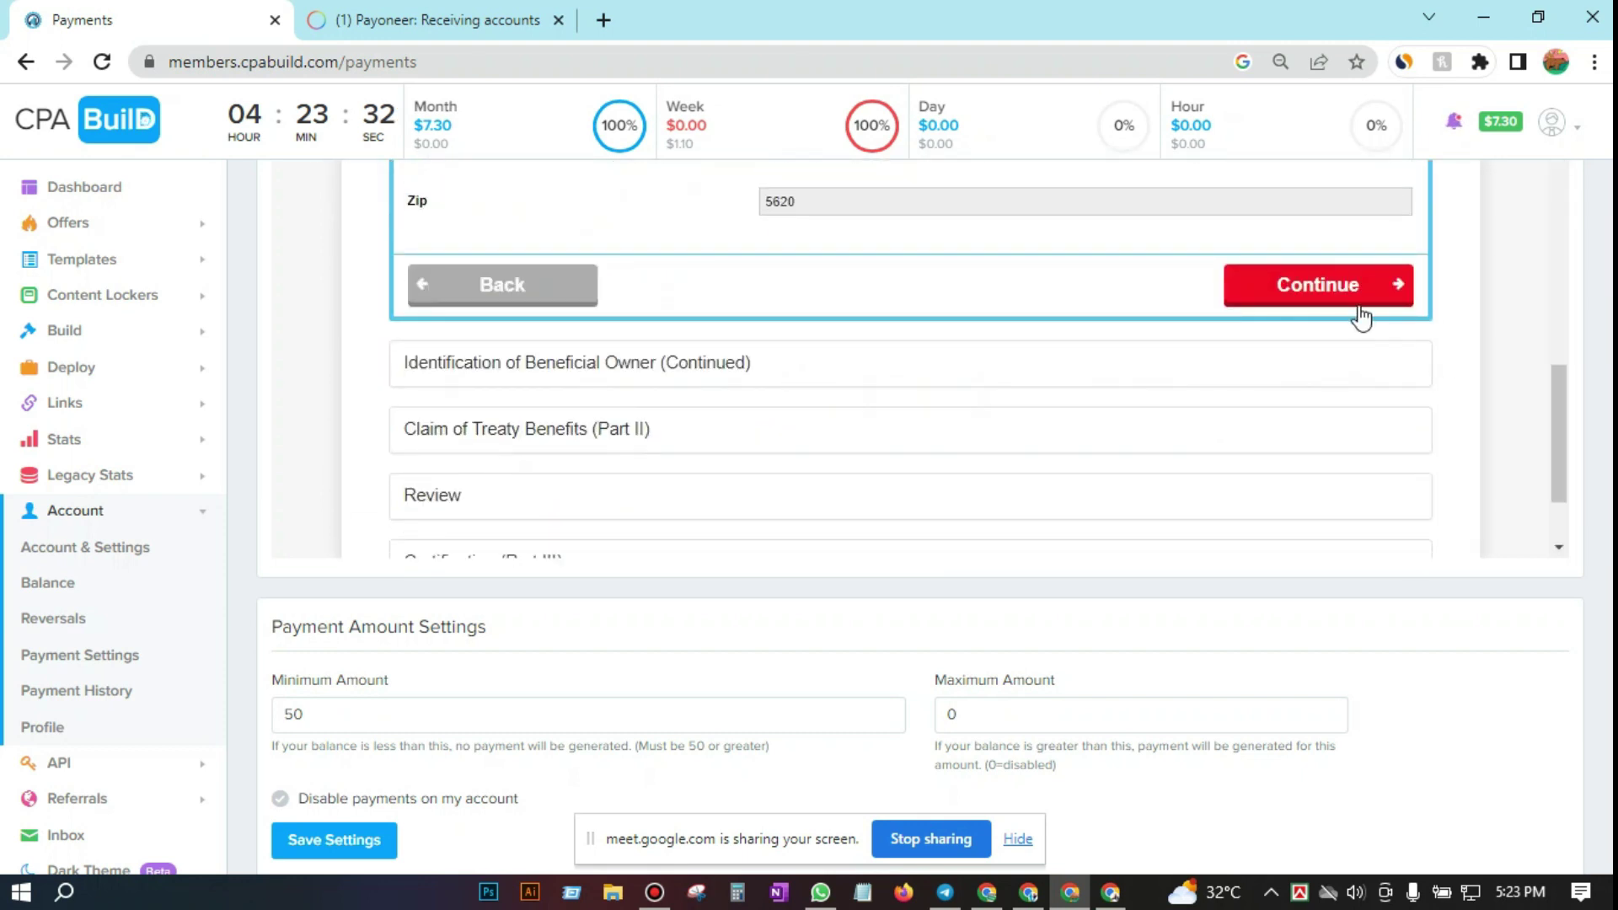
# Step: Save Part I and mark the foreign tax ID as not legally required
pyautogui.click(1315, 278)
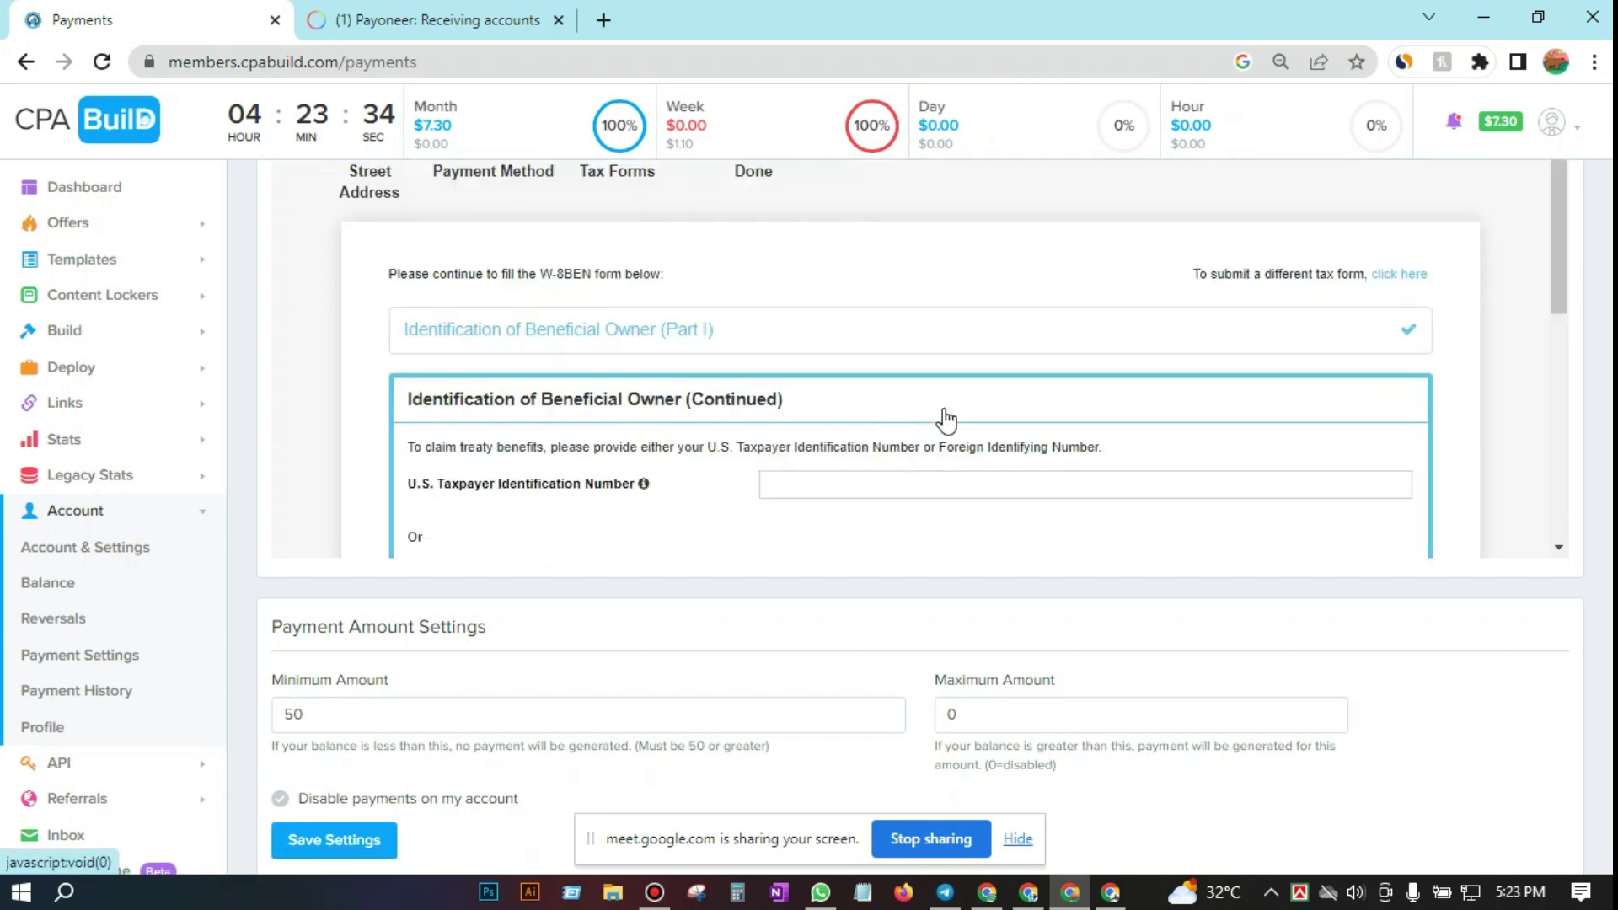
pyautogui.scroll(-2, 739, 437)
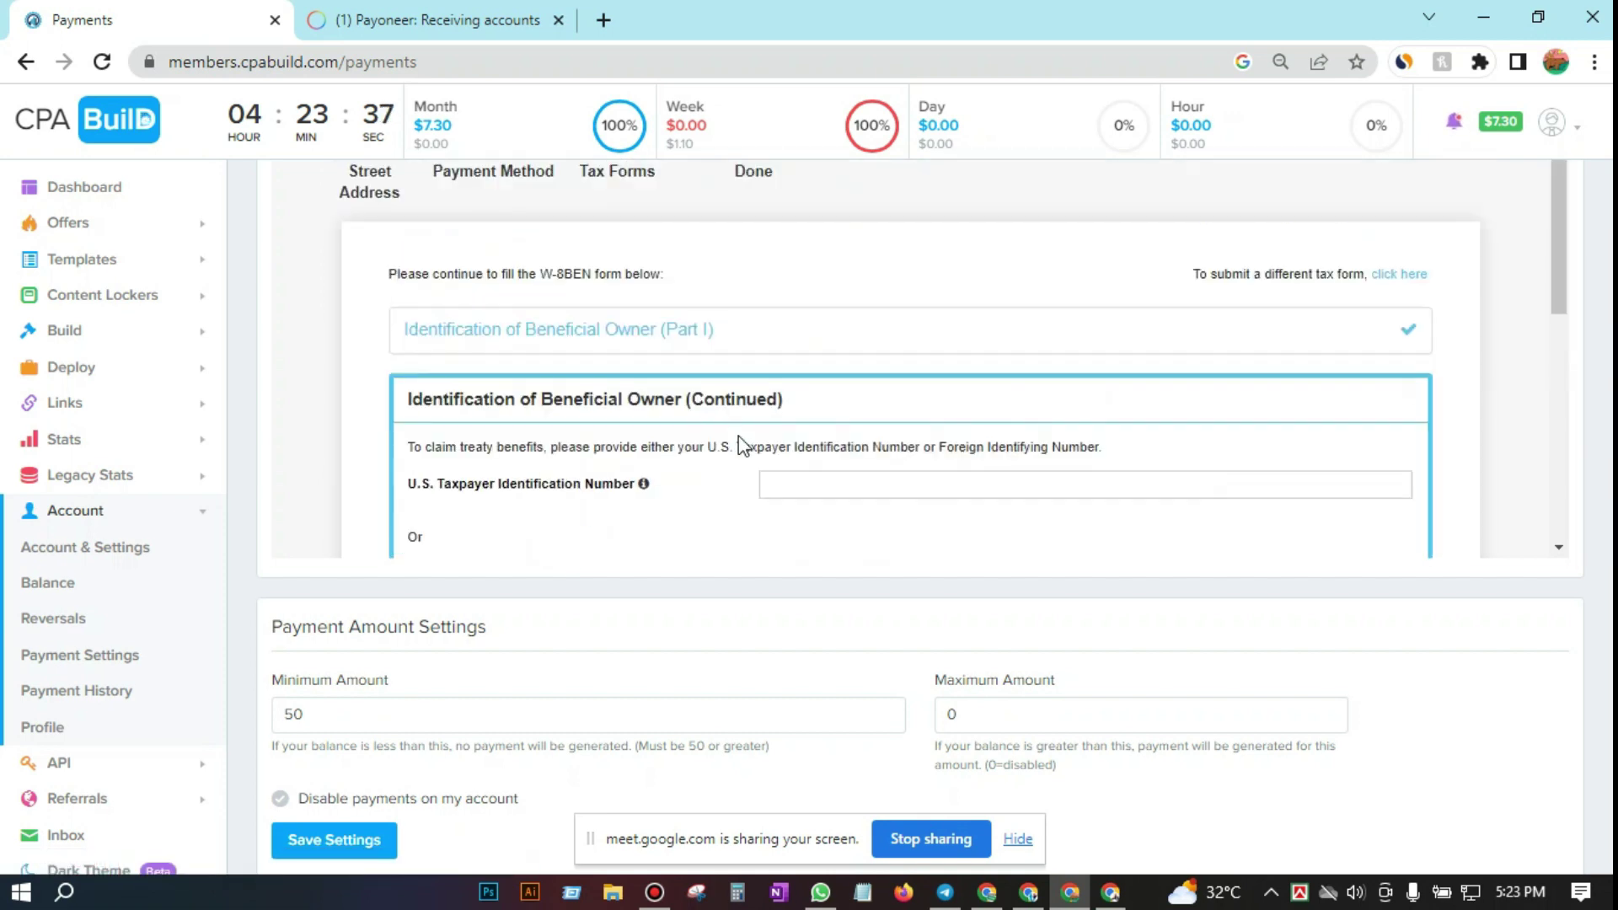
pyautogui.scroll(-4, 855, 401)
pyautogui.scroll(2, 792, 470)
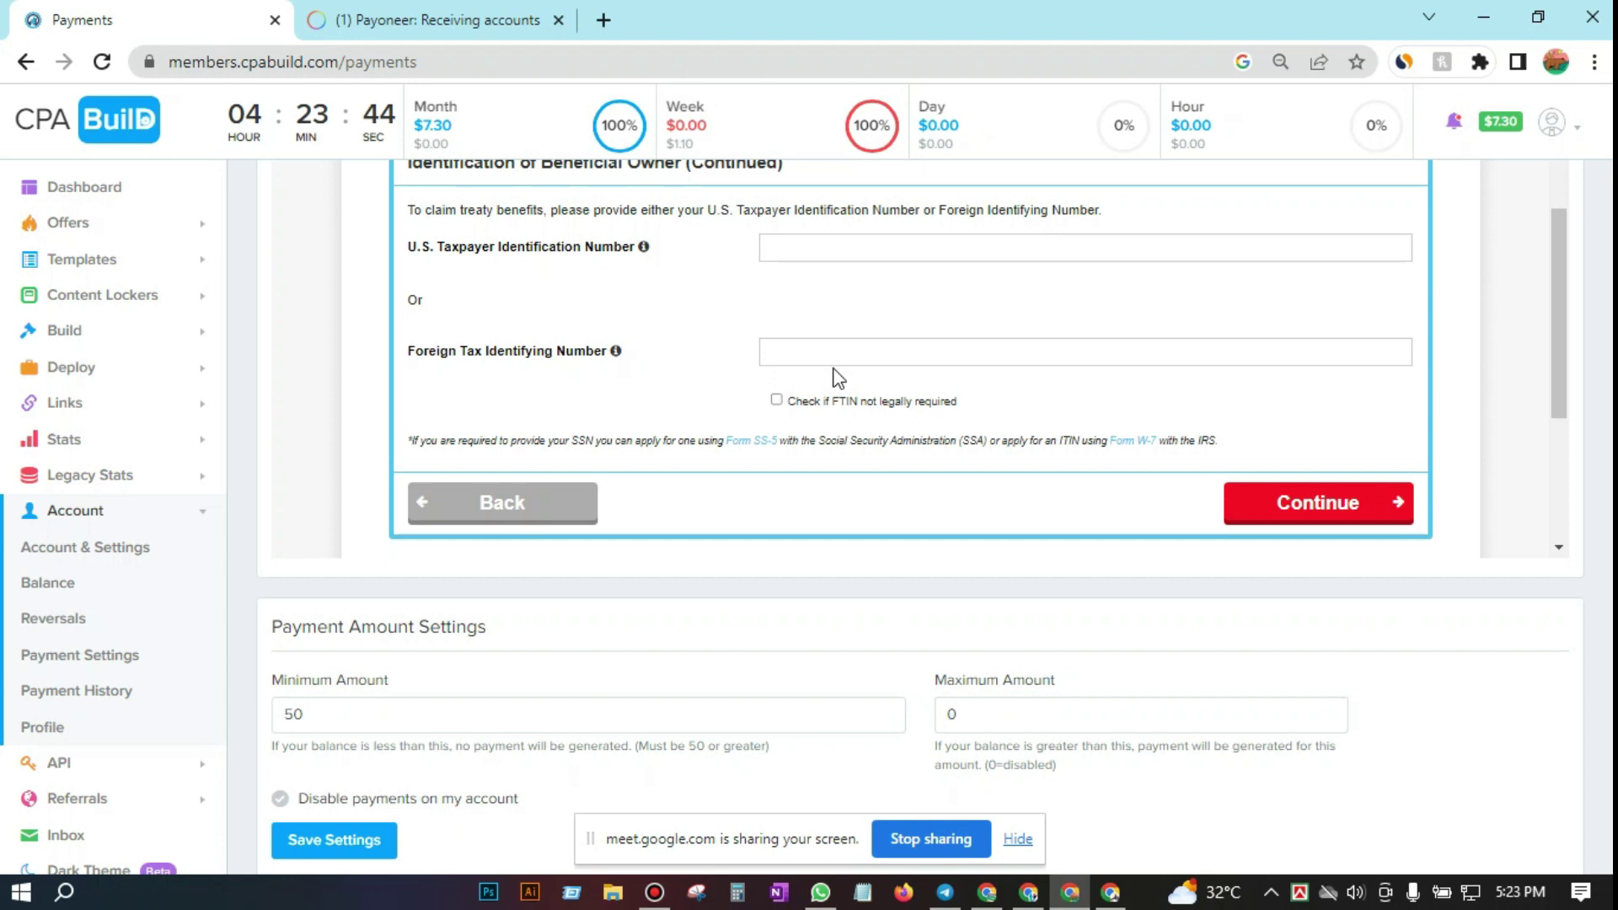
pyautogui.click(776, 401)
pyautogui.click(1311, 505)
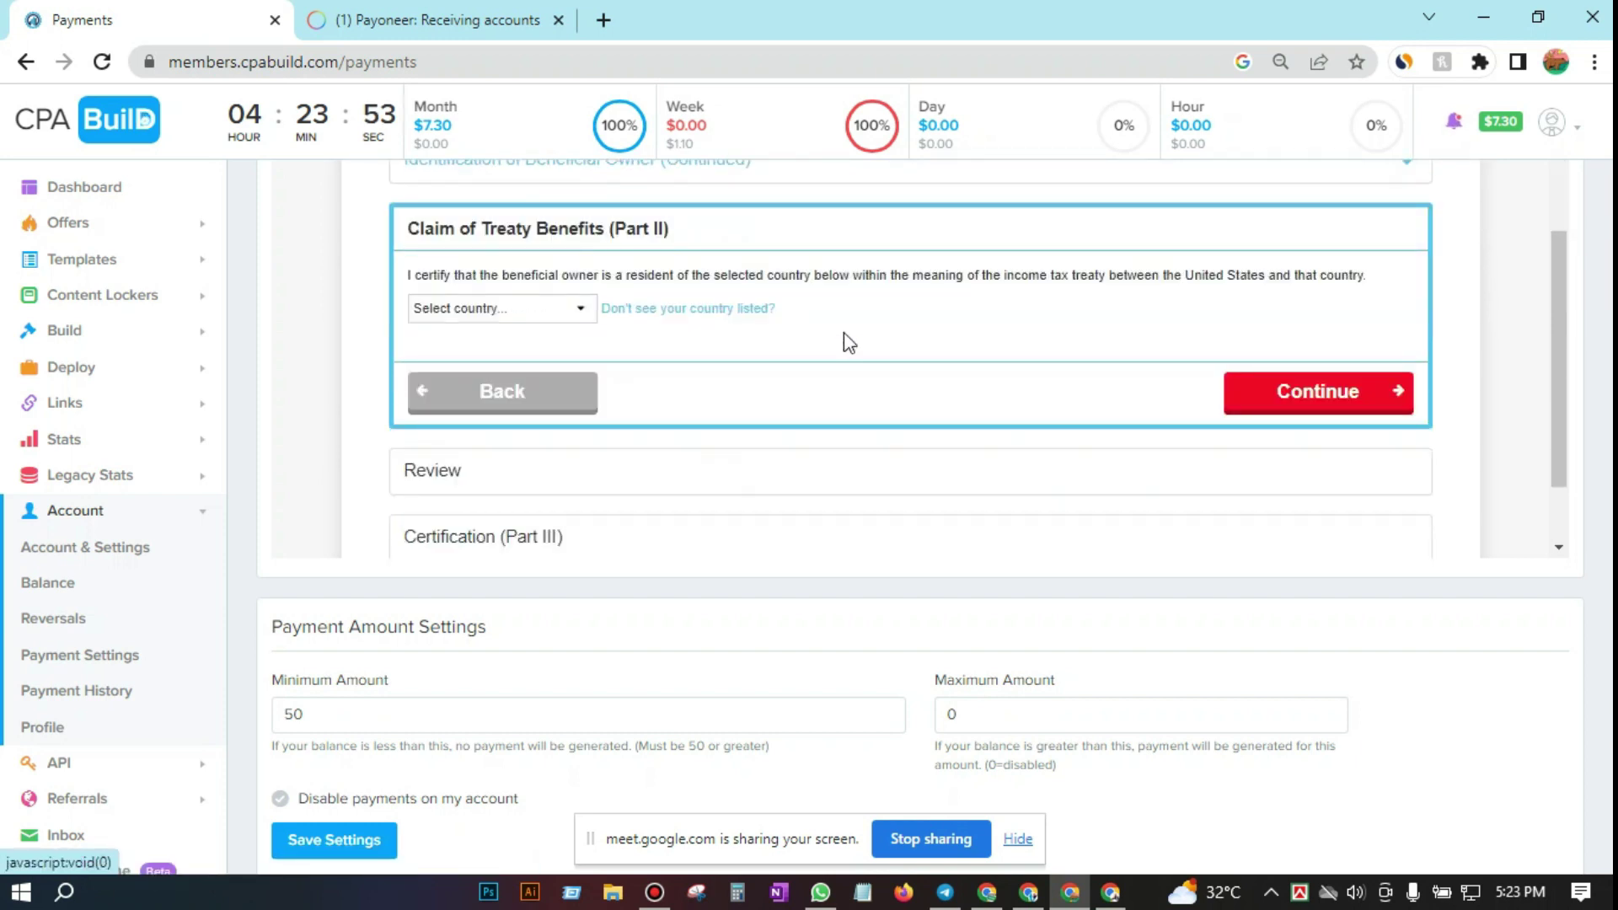
# Step: Claim treaty benefits with Bangladesh as the treaty country and continue to Review
pyautogui.click(566, 317)
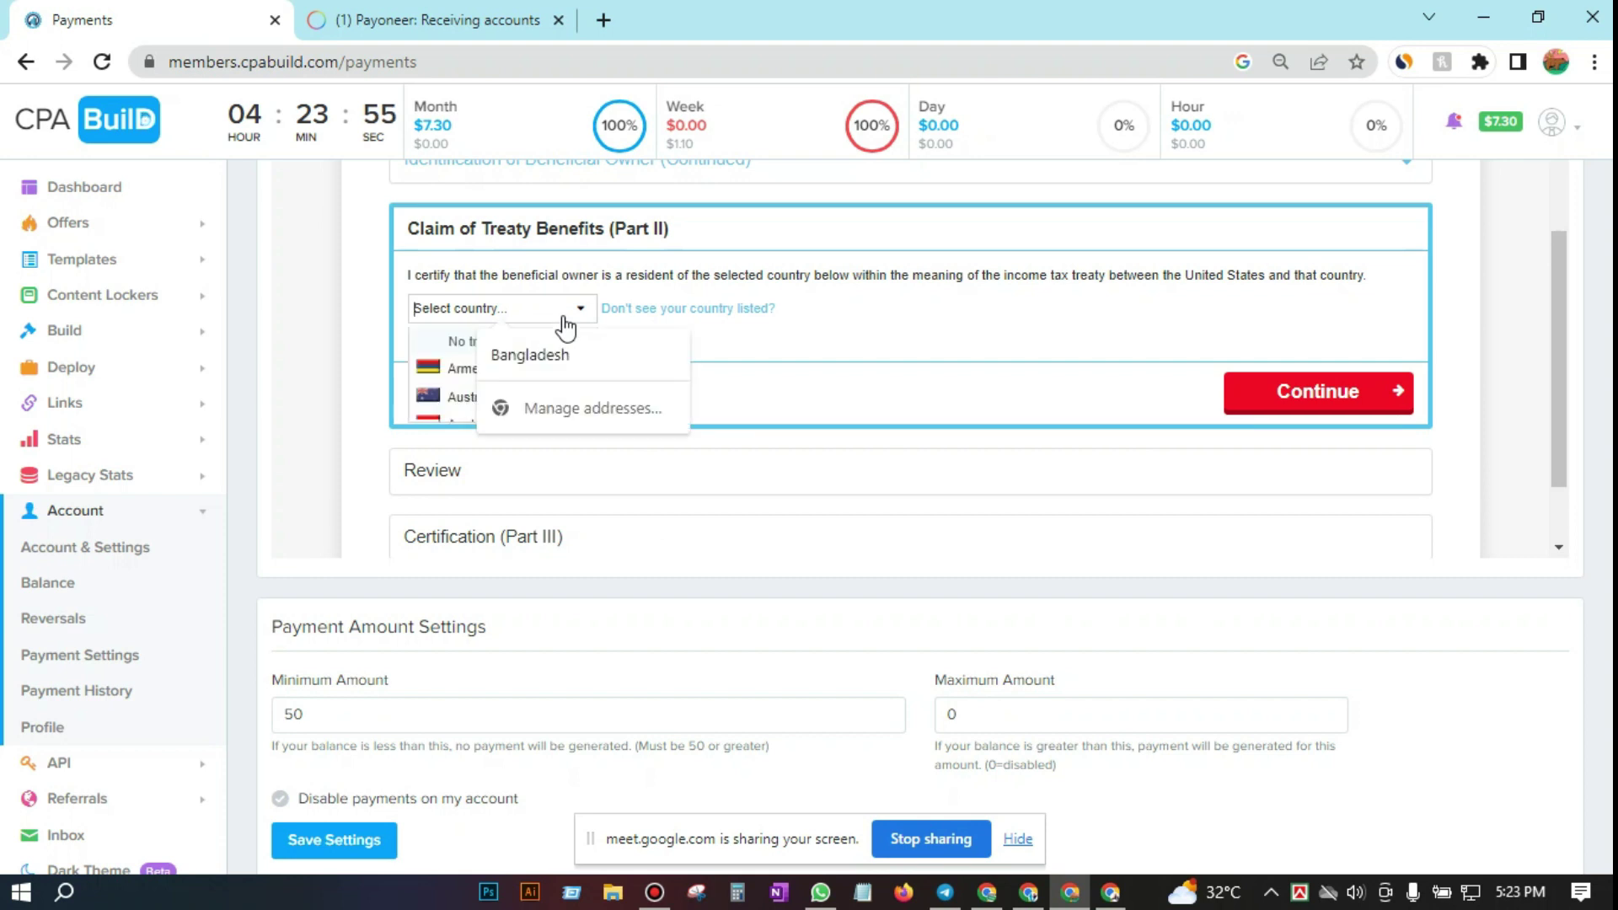
pyautogui.click(546, 361)
pyautogui.click(490, 352)
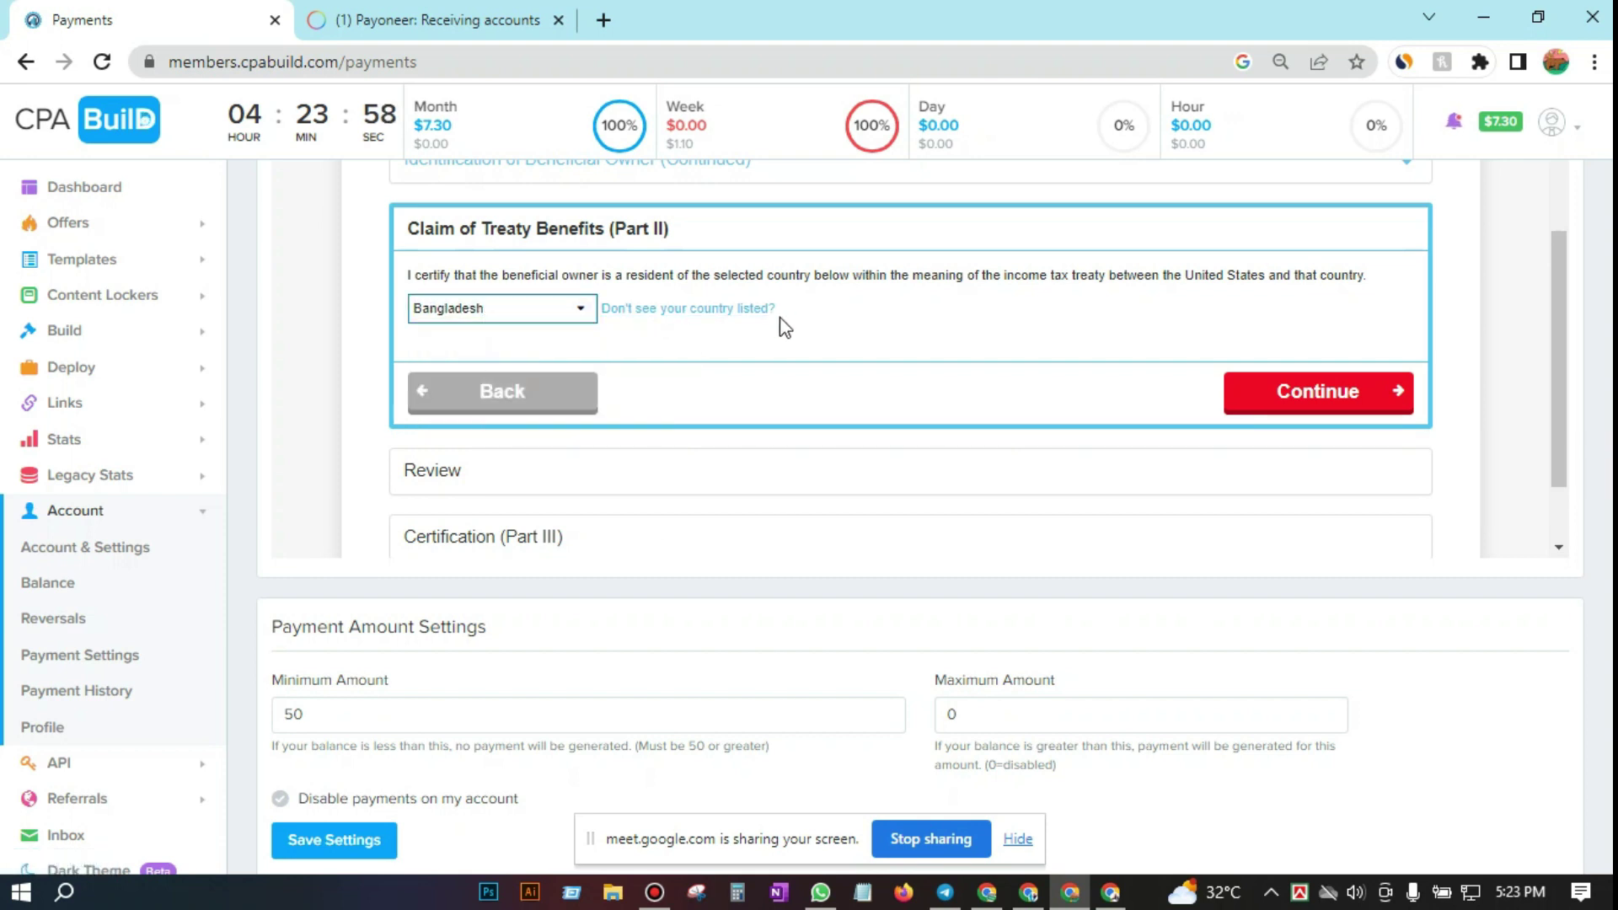
pyautogui.scroll(-1, 1068, 331)
pyautogui.scroll(2, 1068, 332)
pyautogui.scroll(-2, 1348, 332)
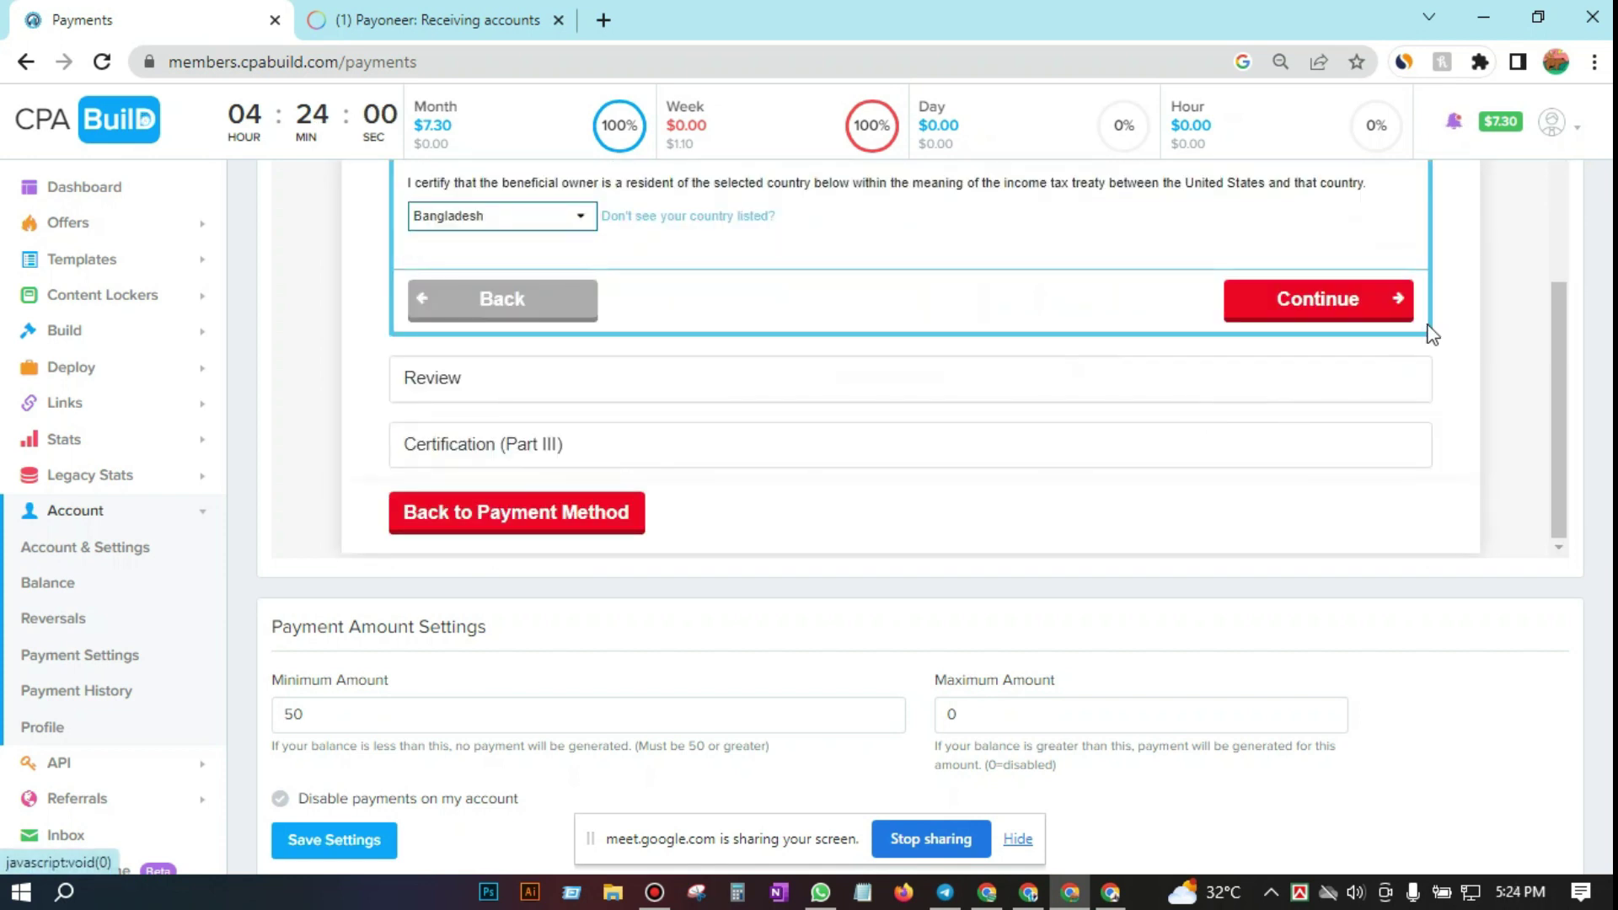
pyautogui.click(1305, 314)
# Step: Confirm the treaty benefits claim, review the W-8BEN summary, and continue to Part III certification
pyautogui.click(947, 396)
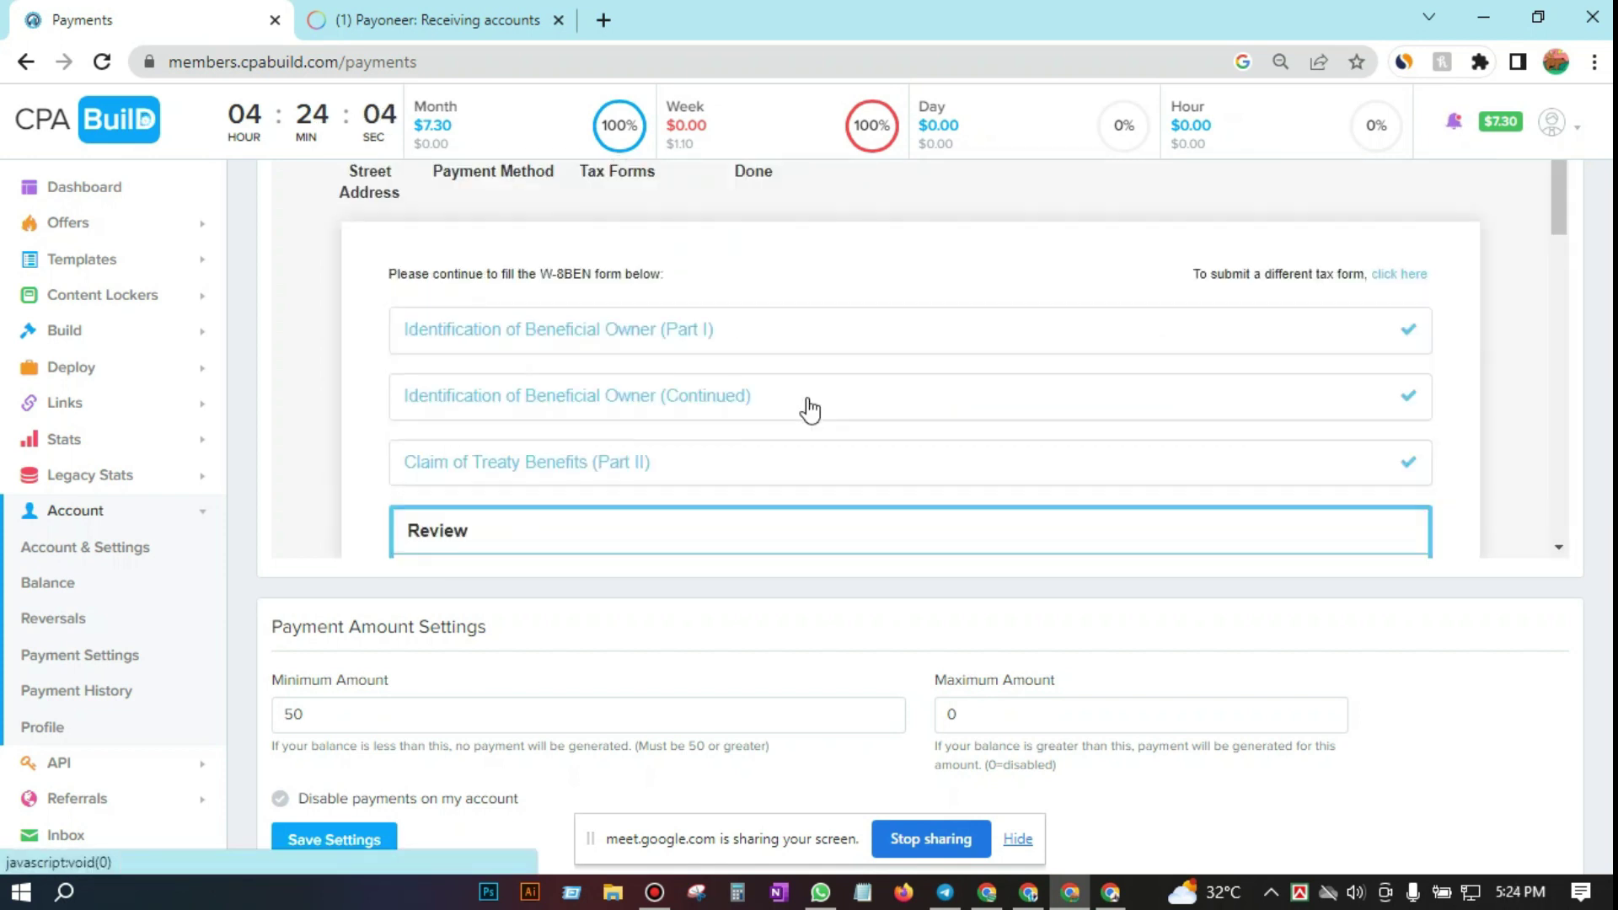
pyautogui.scroll(-5, 810, 410)
pyautogui.scroll(4, 809, 411)
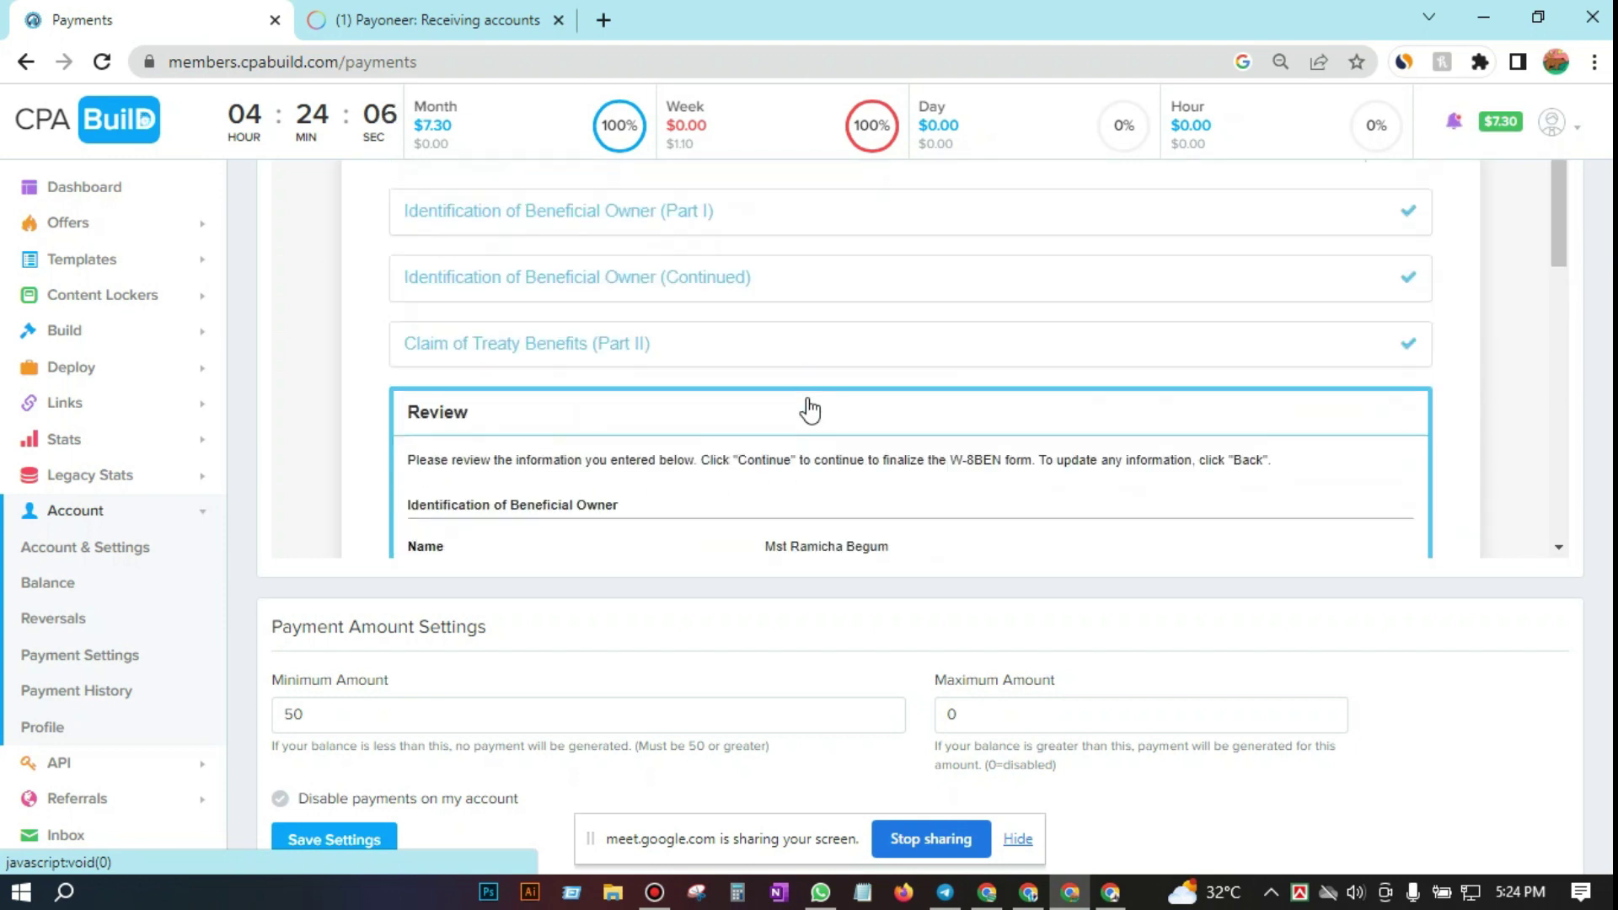
pyautogui.scroll(-6, 811, 410)
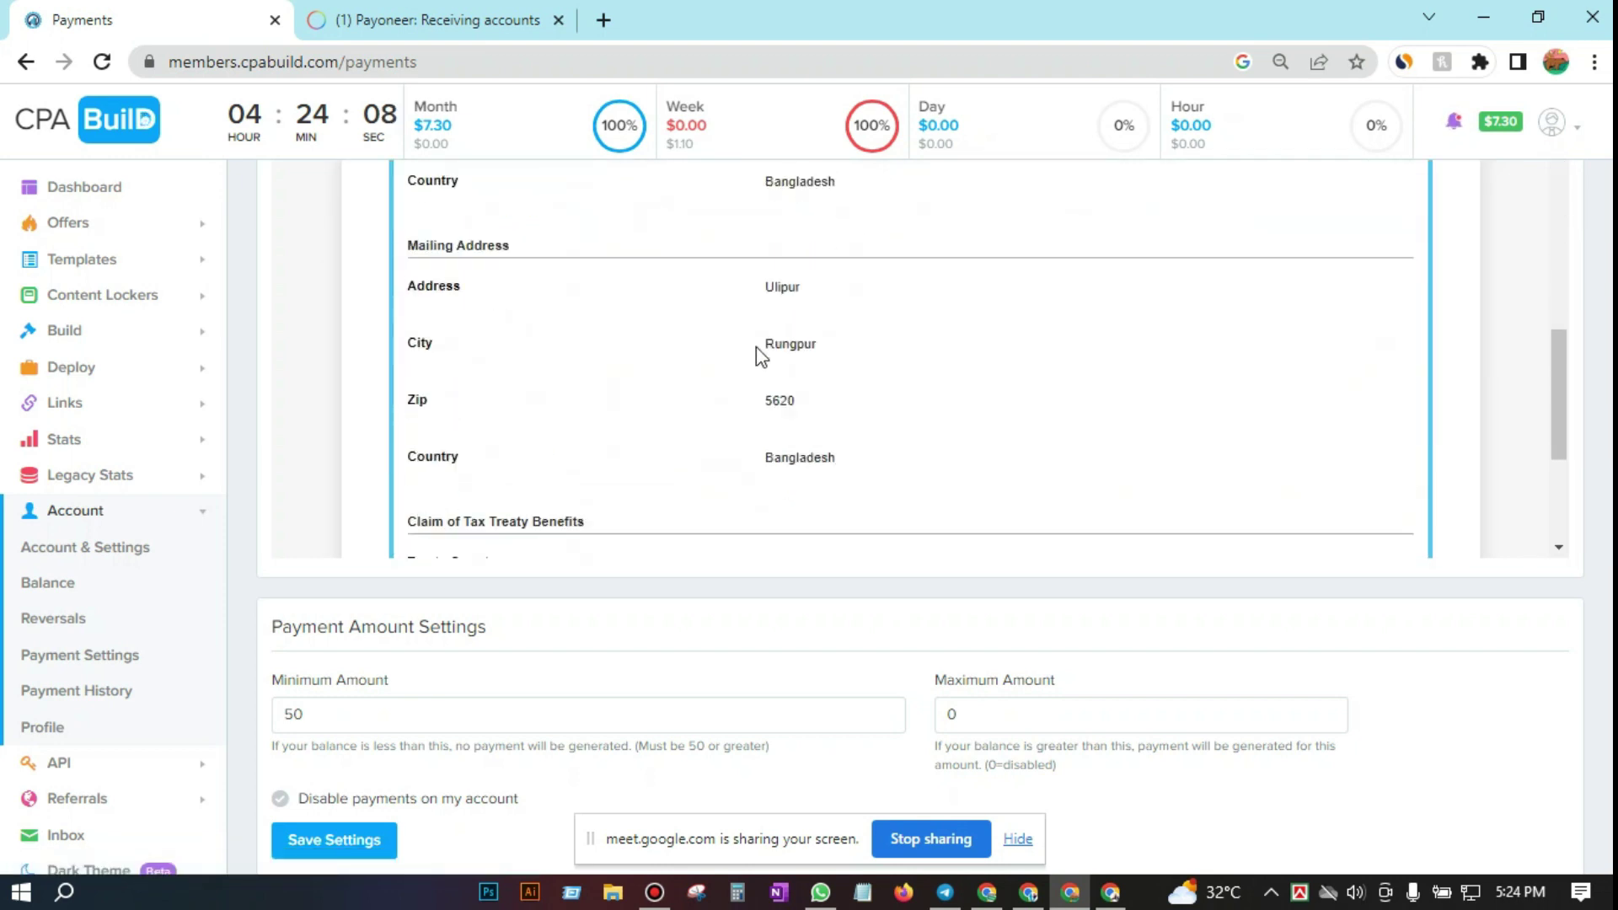
pyautogui.scroll(-3, 866, 384)
pyautogui.scroll(6, 866, 385)
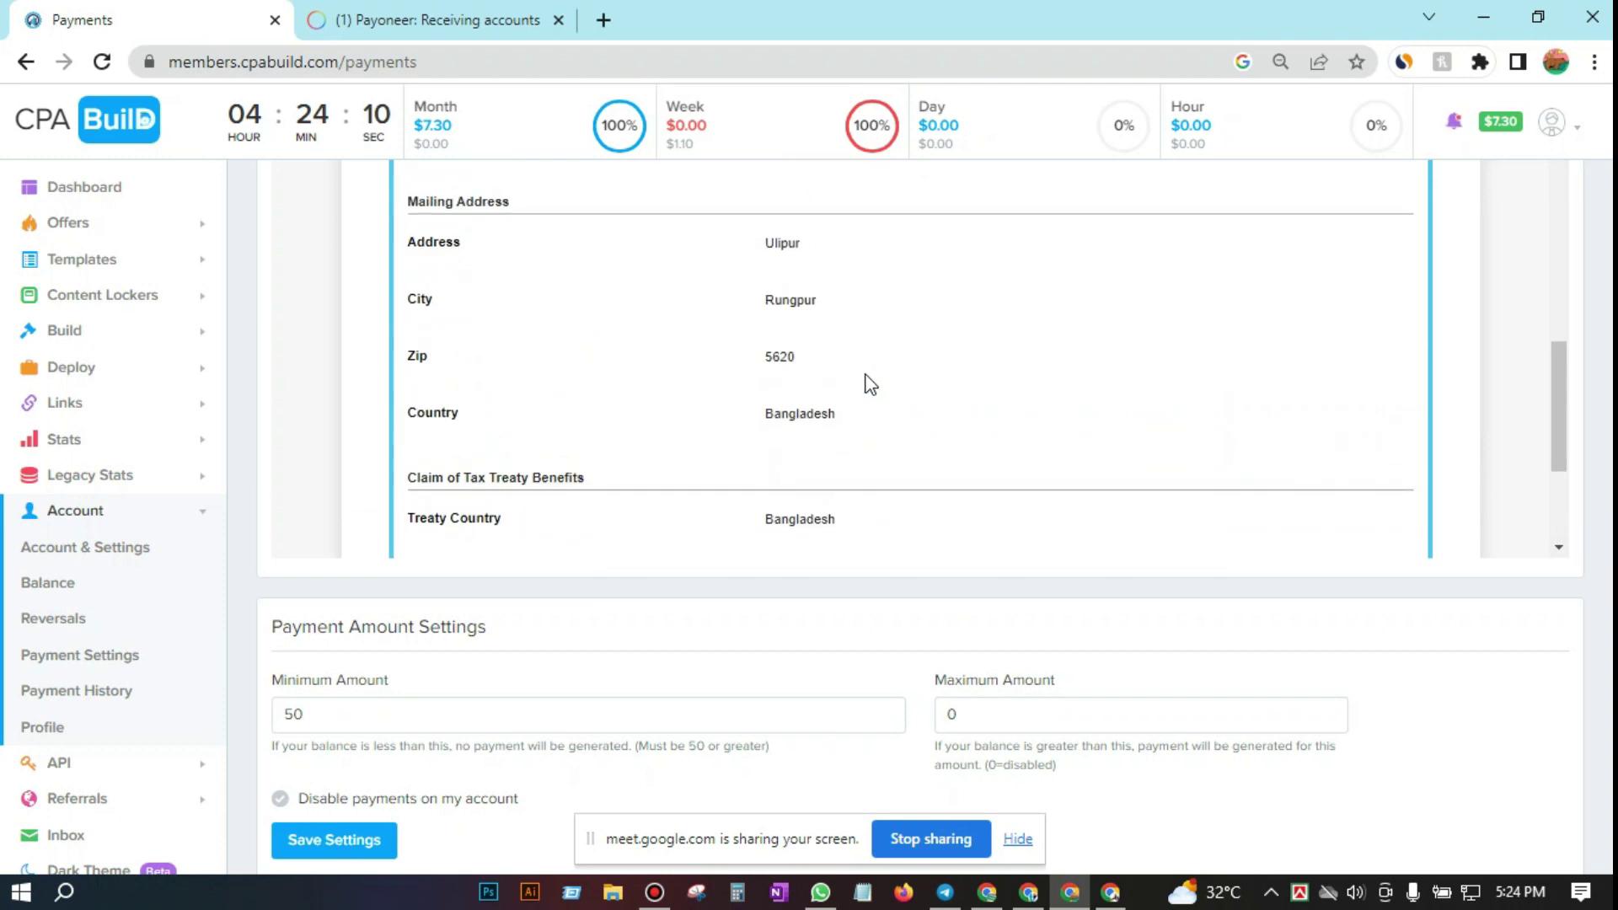
pyautogui.scroll(5, 869, 384)
pyautogui.scroll(-7, 869, 384)
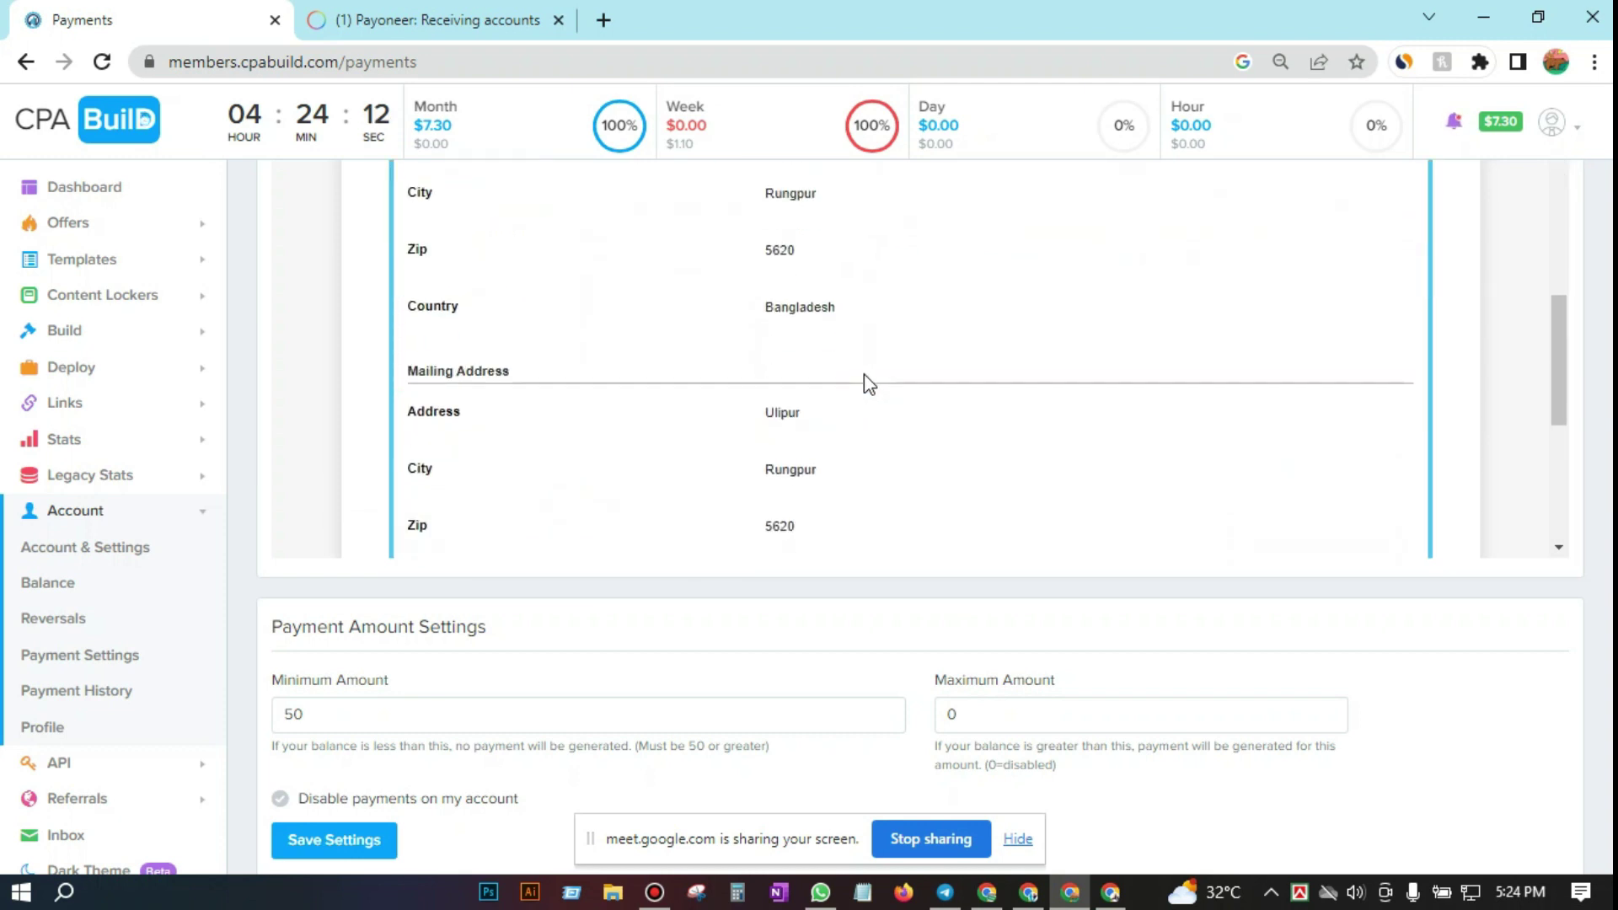
pyautogui.scroll(-3, 867, 381)
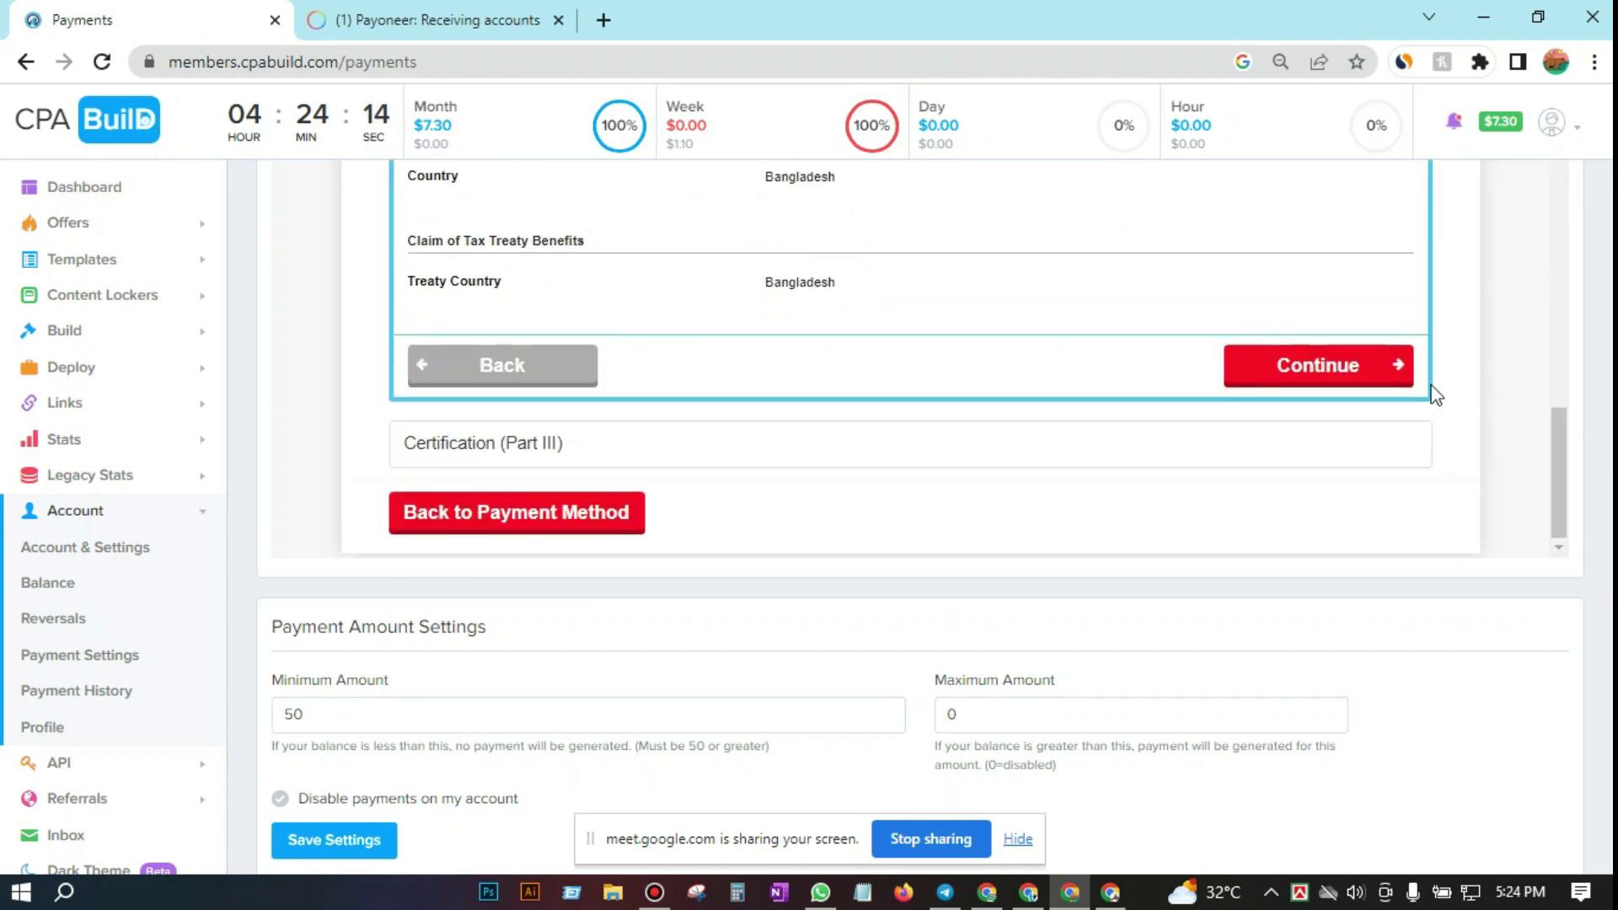
pyautogui.click(1334, 370)
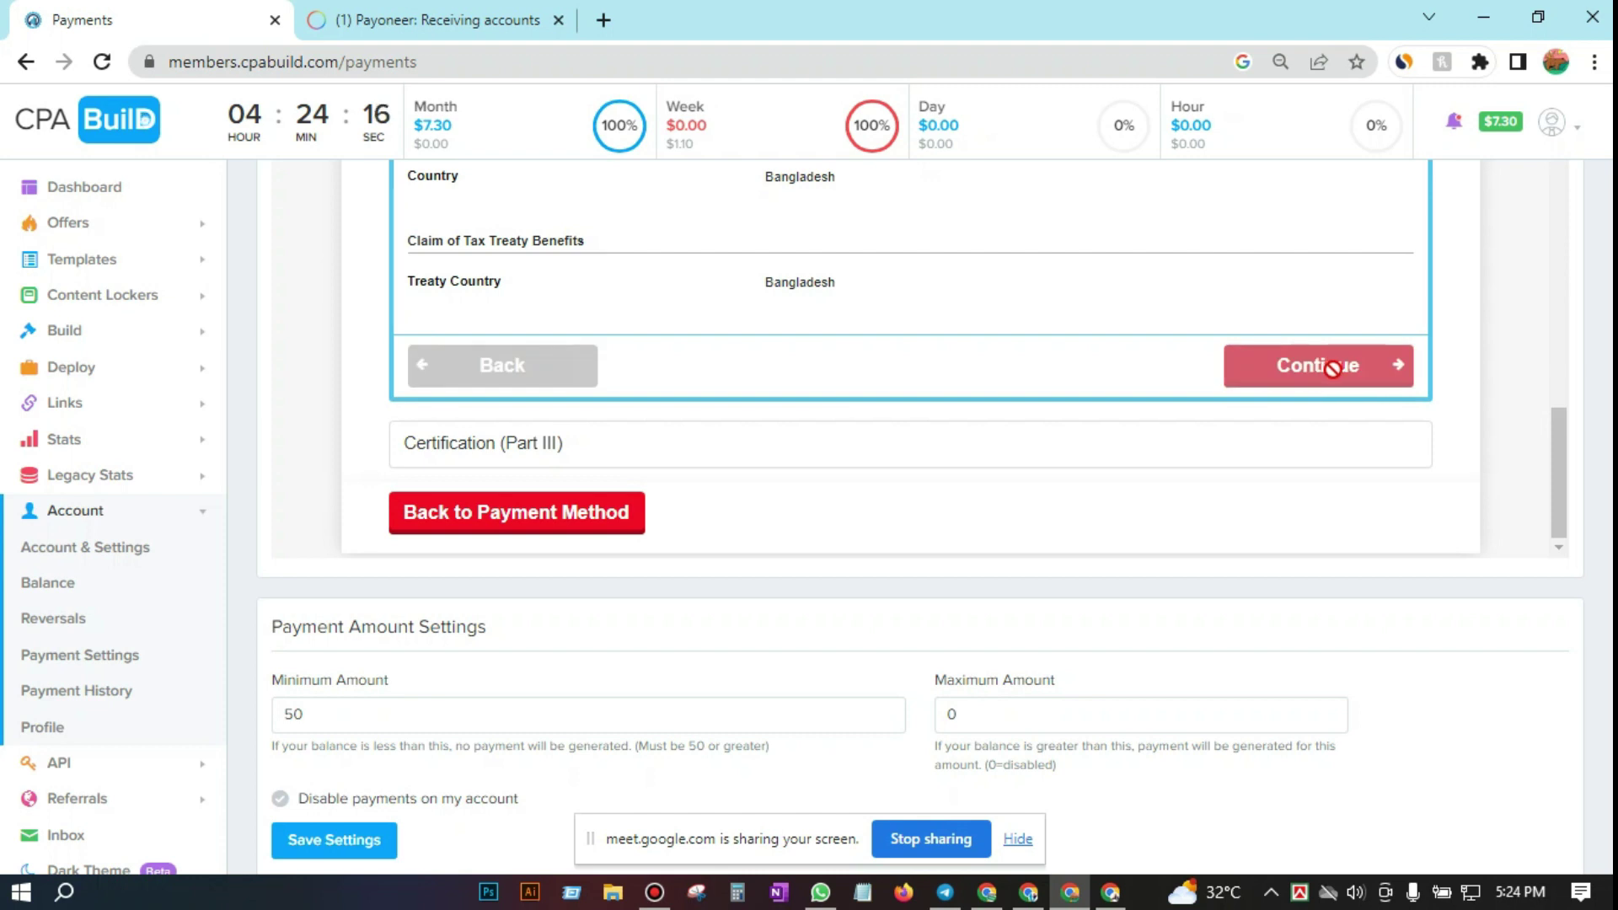
# Step: Certify being the beneficial owner and not a U.S. person
pyautogui.scroll(-4, 1065, 358)
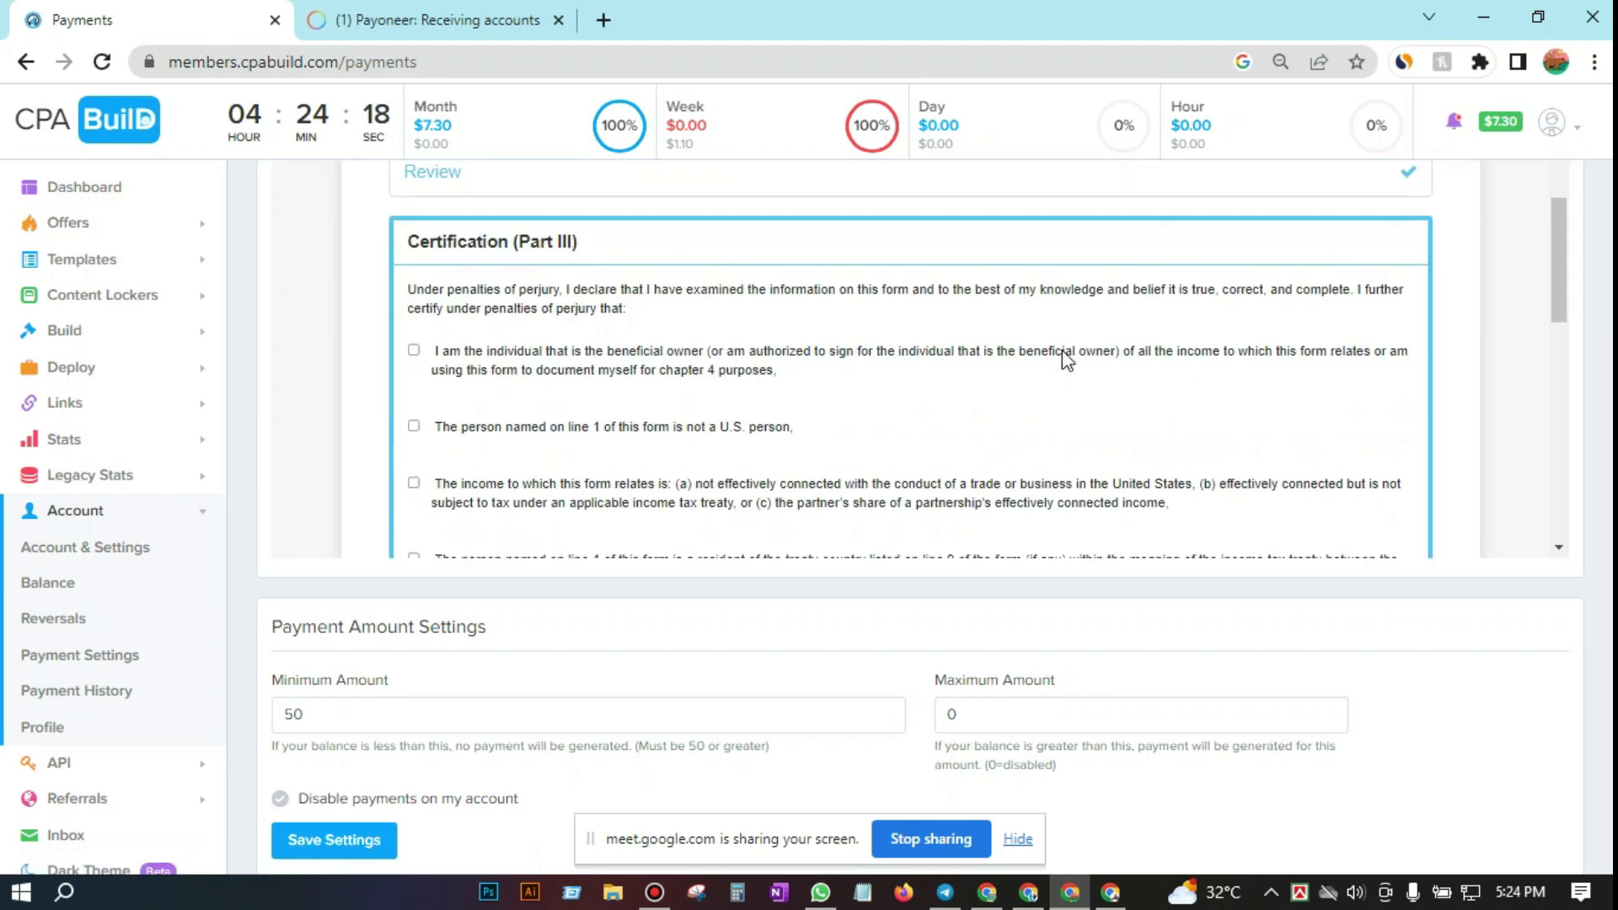
pyautogui.scroll(-1, 515, 387)
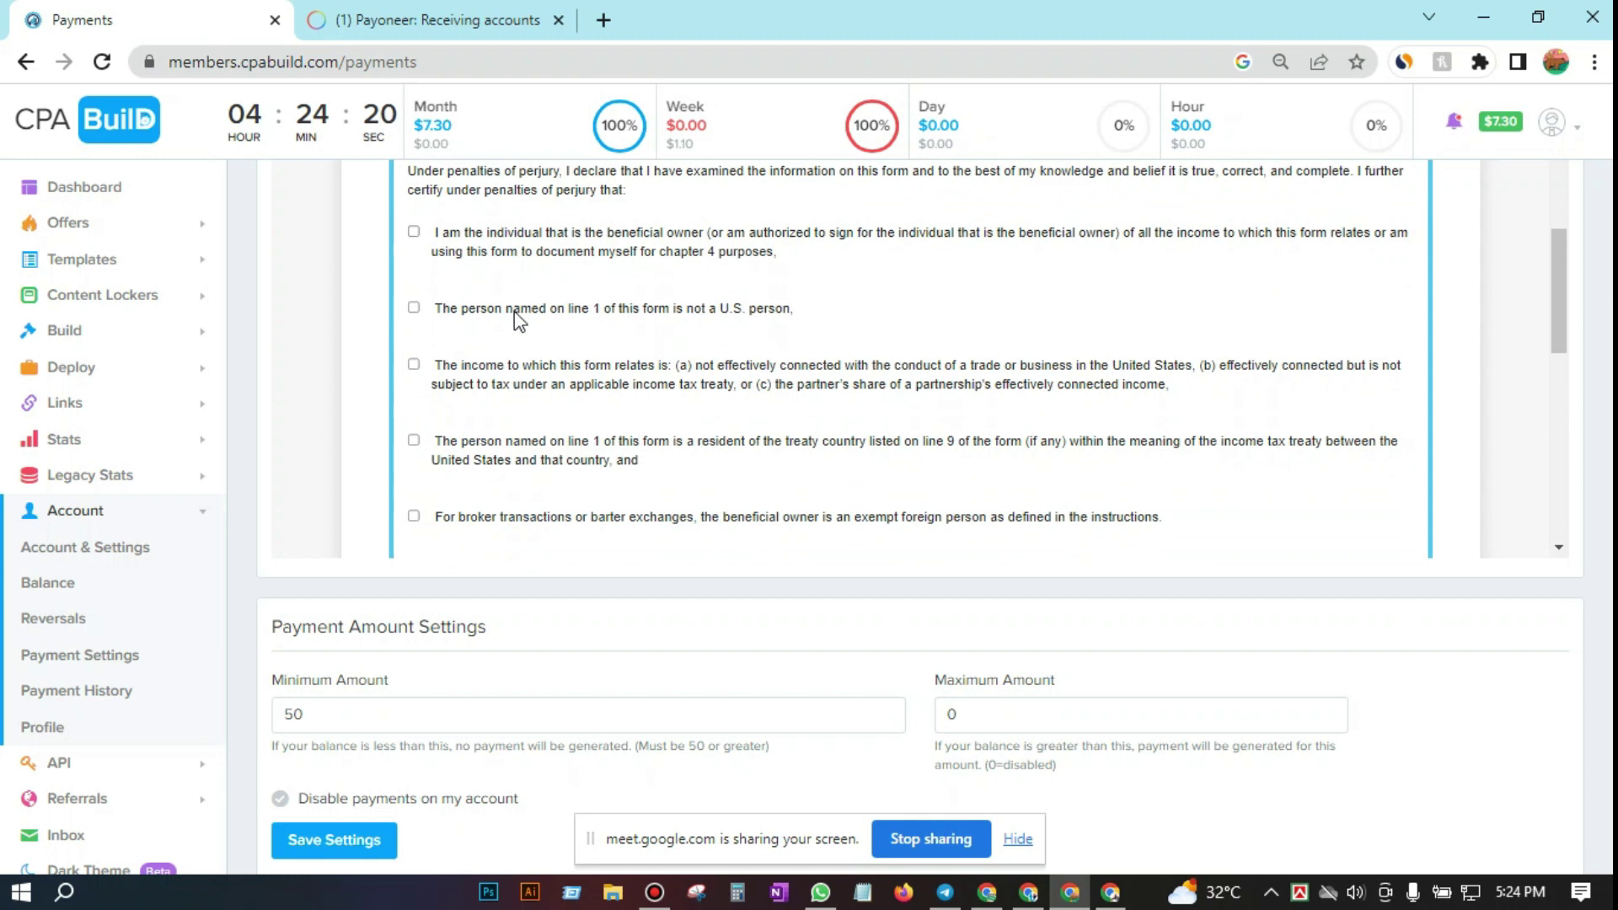
pyautogui.click(414, 231)
pyautogui.click(414, 308)
# Step: Tick the non-U.S.-connected income, treaty-country residence and broker exemption certifications
pyautogui.scroll(-1, 455, 392)
pyautogui.click(414, 246)
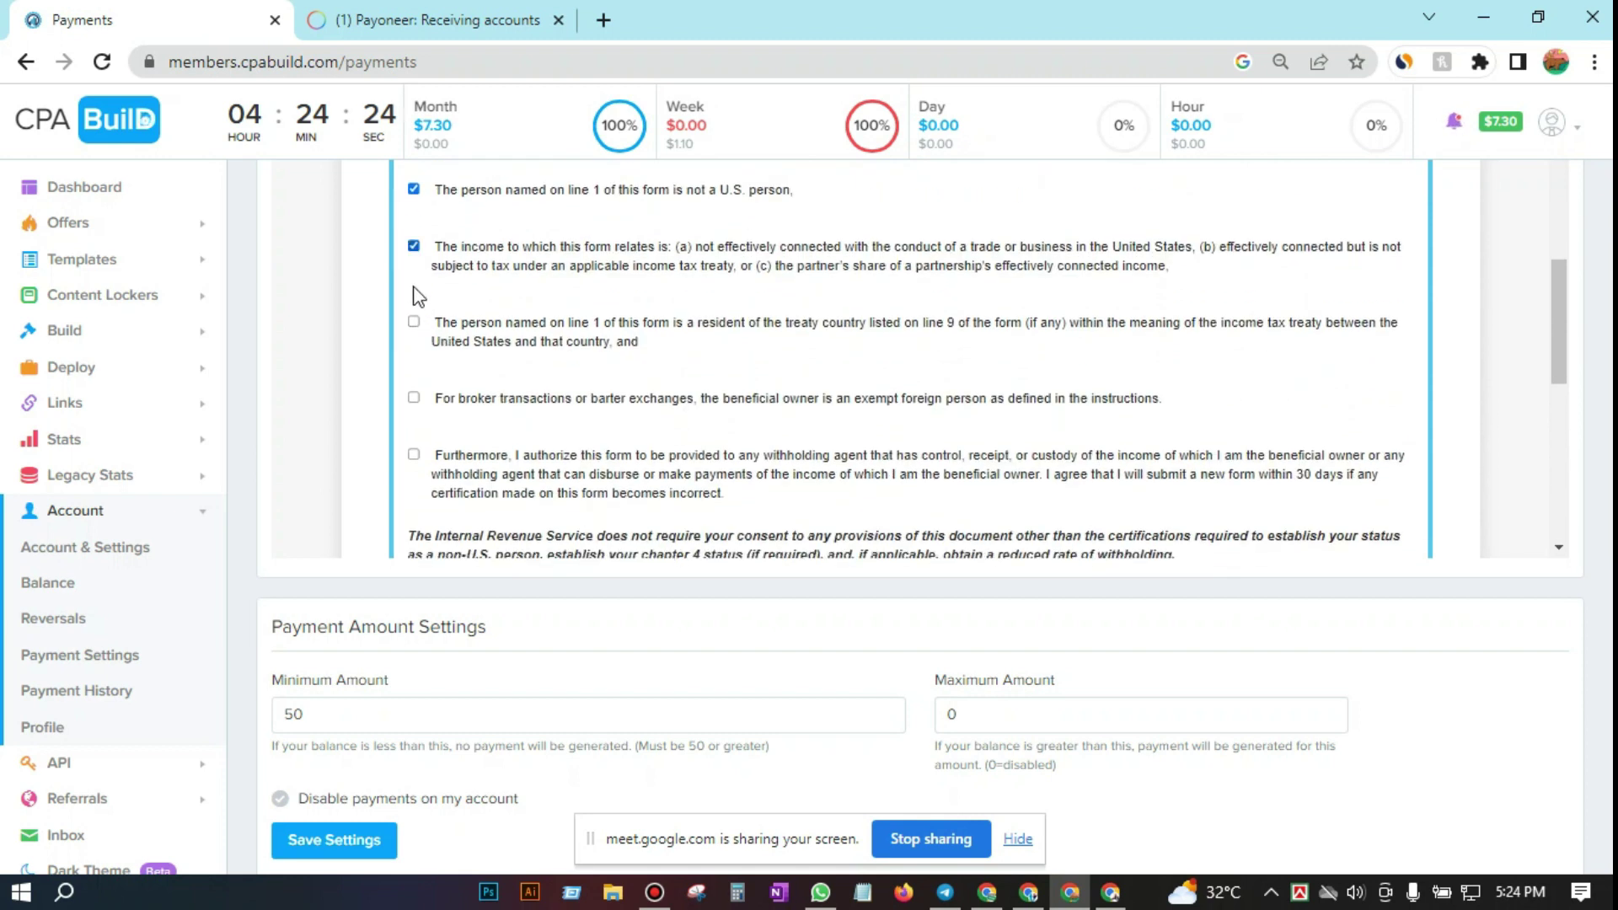
pyautogui.click(414, 321)
pyautogui.click(413, 321)
pyautogui.click(414, 321)
pyautogui.click(414, 398)
pyautogui.scroll(-2, 508, 428)
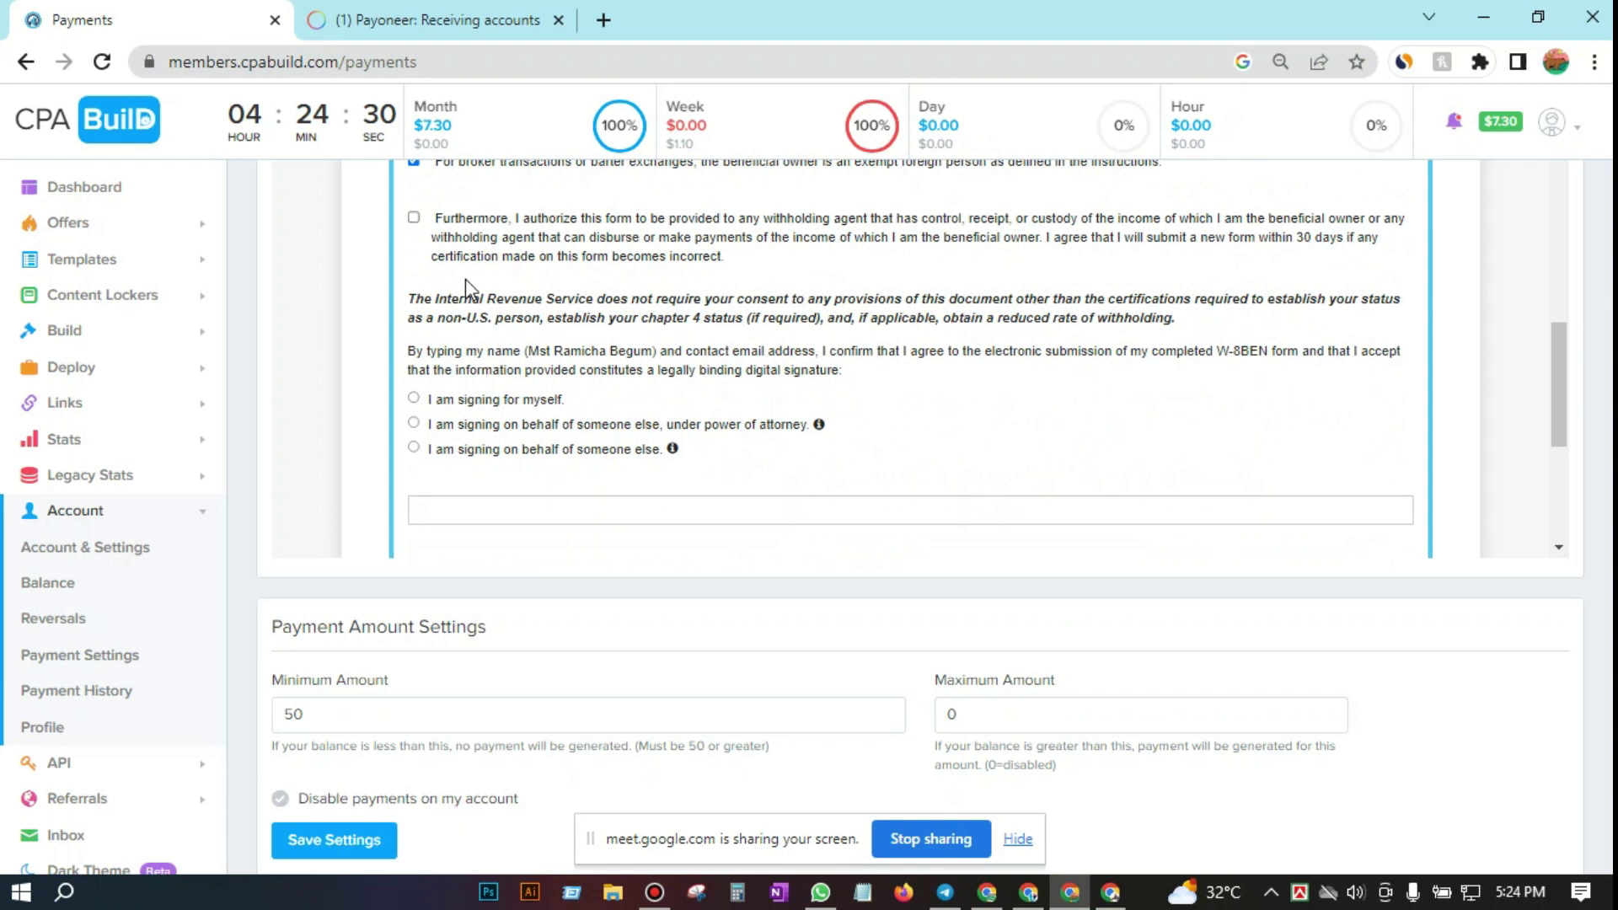
pyautogui.scroll(1, 512, 358)
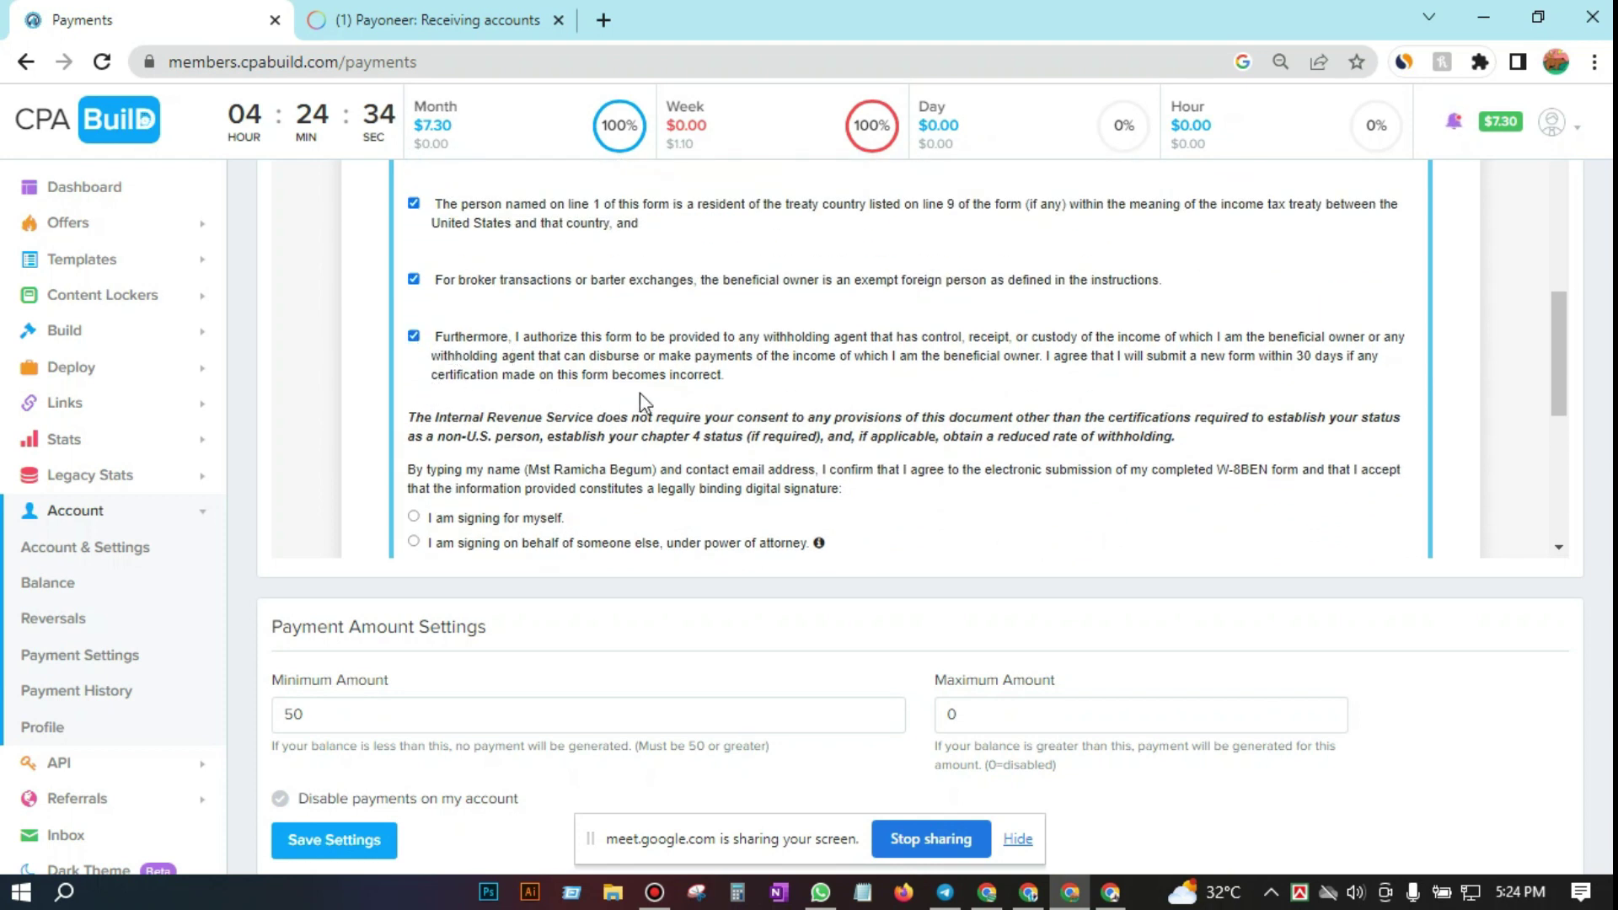
pyautogui.scroll(3, 640, 393)
pyautogui.scroll(-4, 639, 393)
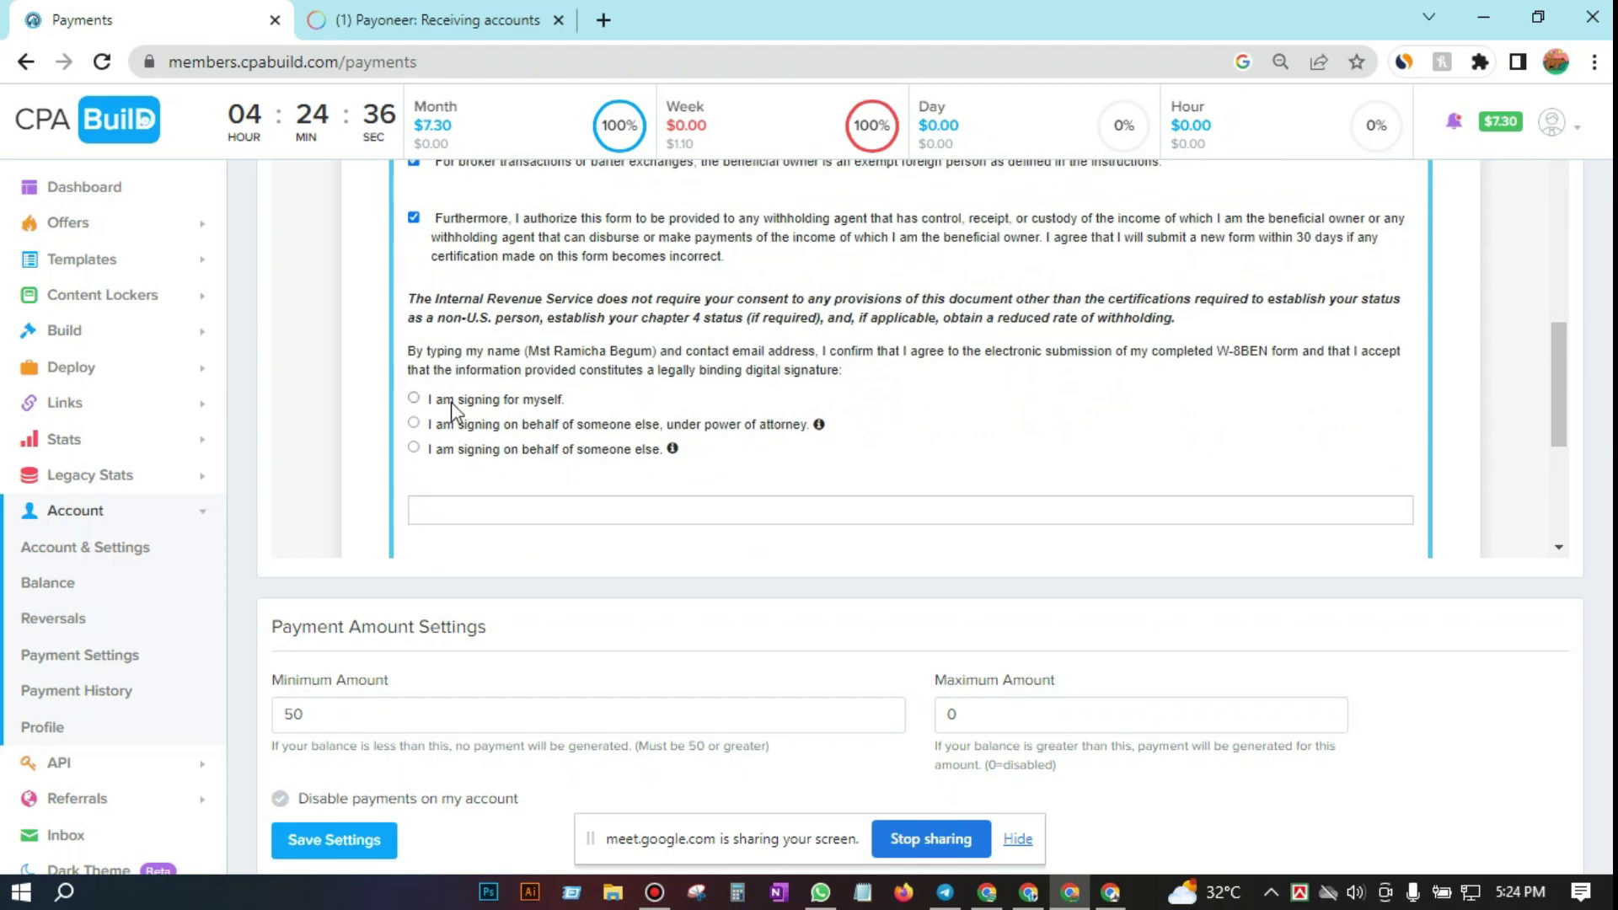
# Step: Choose 'I am signing for myself' and paste the signer's full name as the signature
pyautogui.click(413, 399)
pyautogui.scroll(-1, 816, 427)
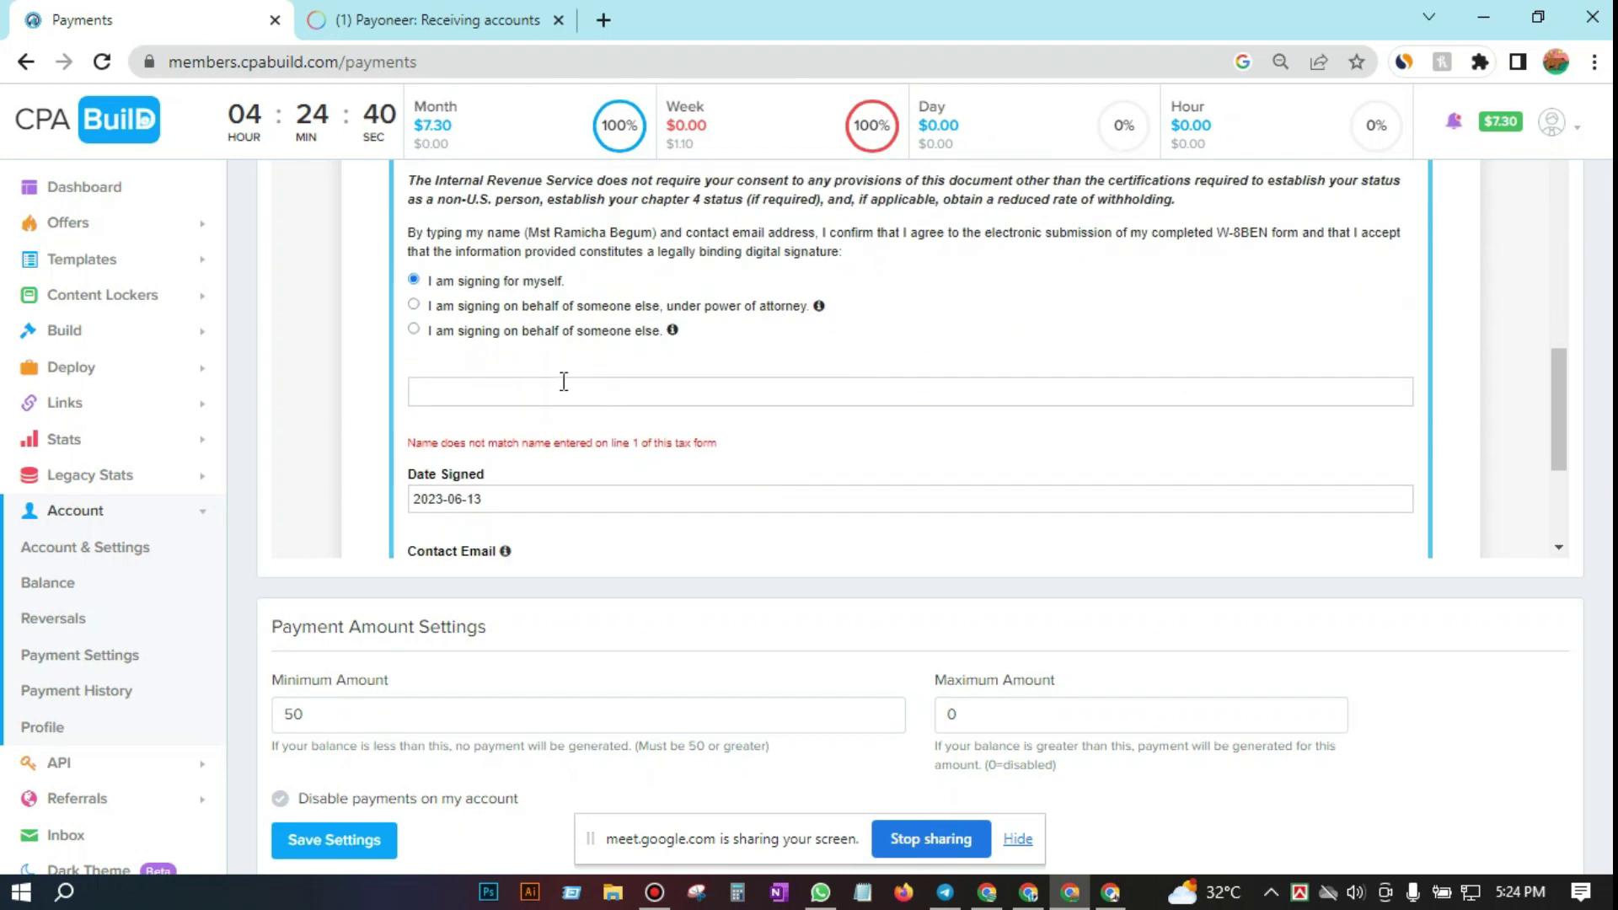
pyautogui.scroll(-1, 633, 402)
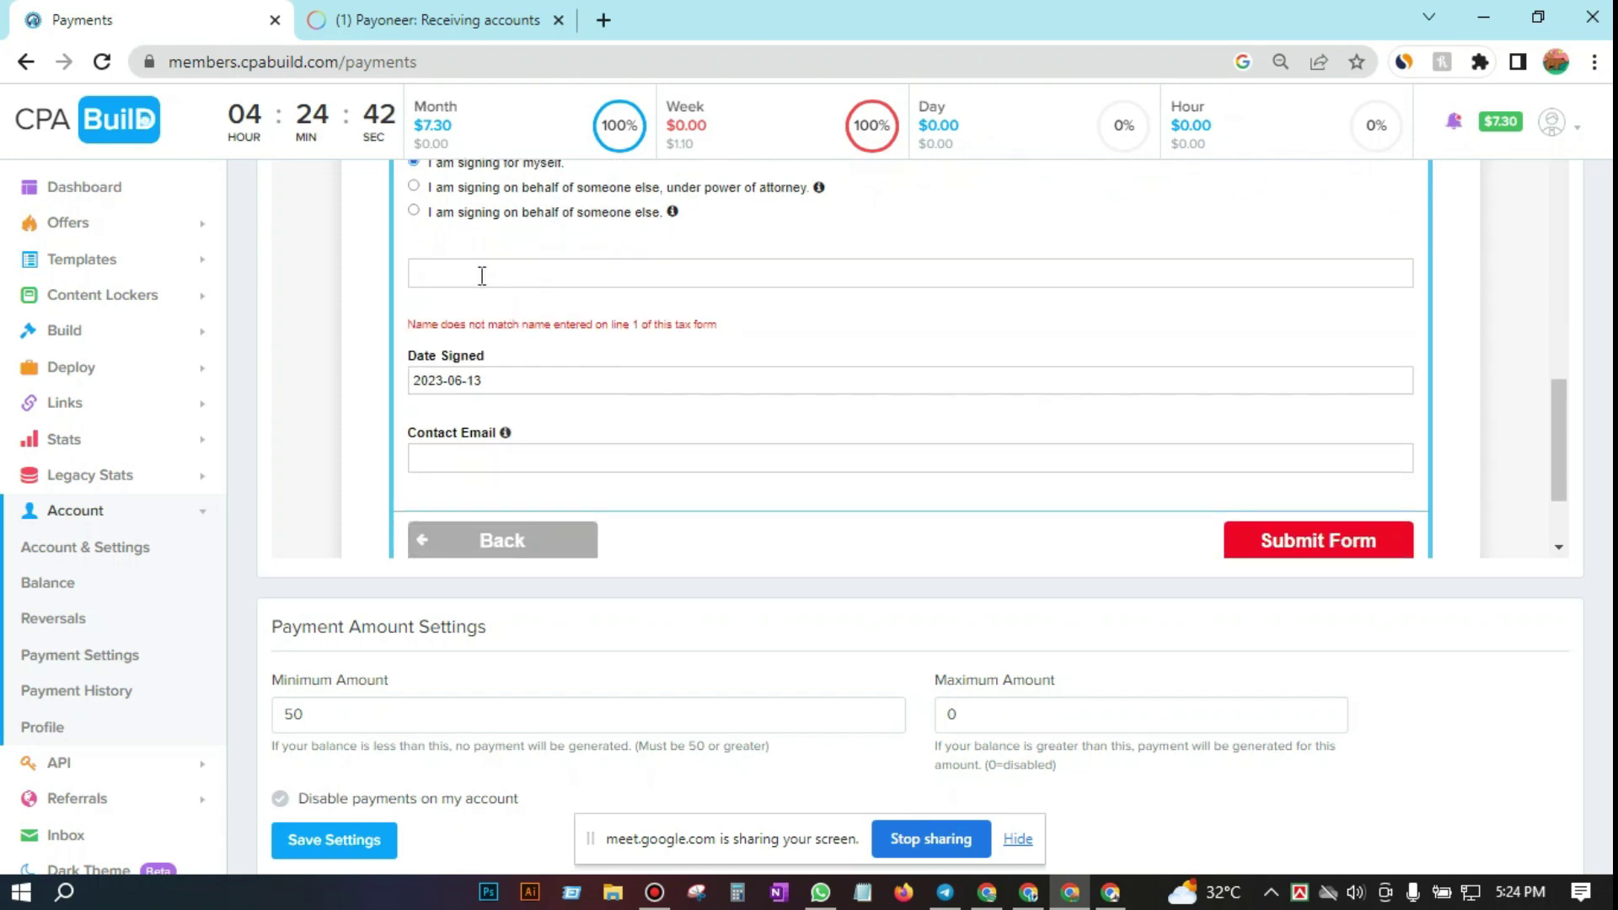
pyautogui.click(482, 276)
pyautogui.scroll(1, 472, 282)
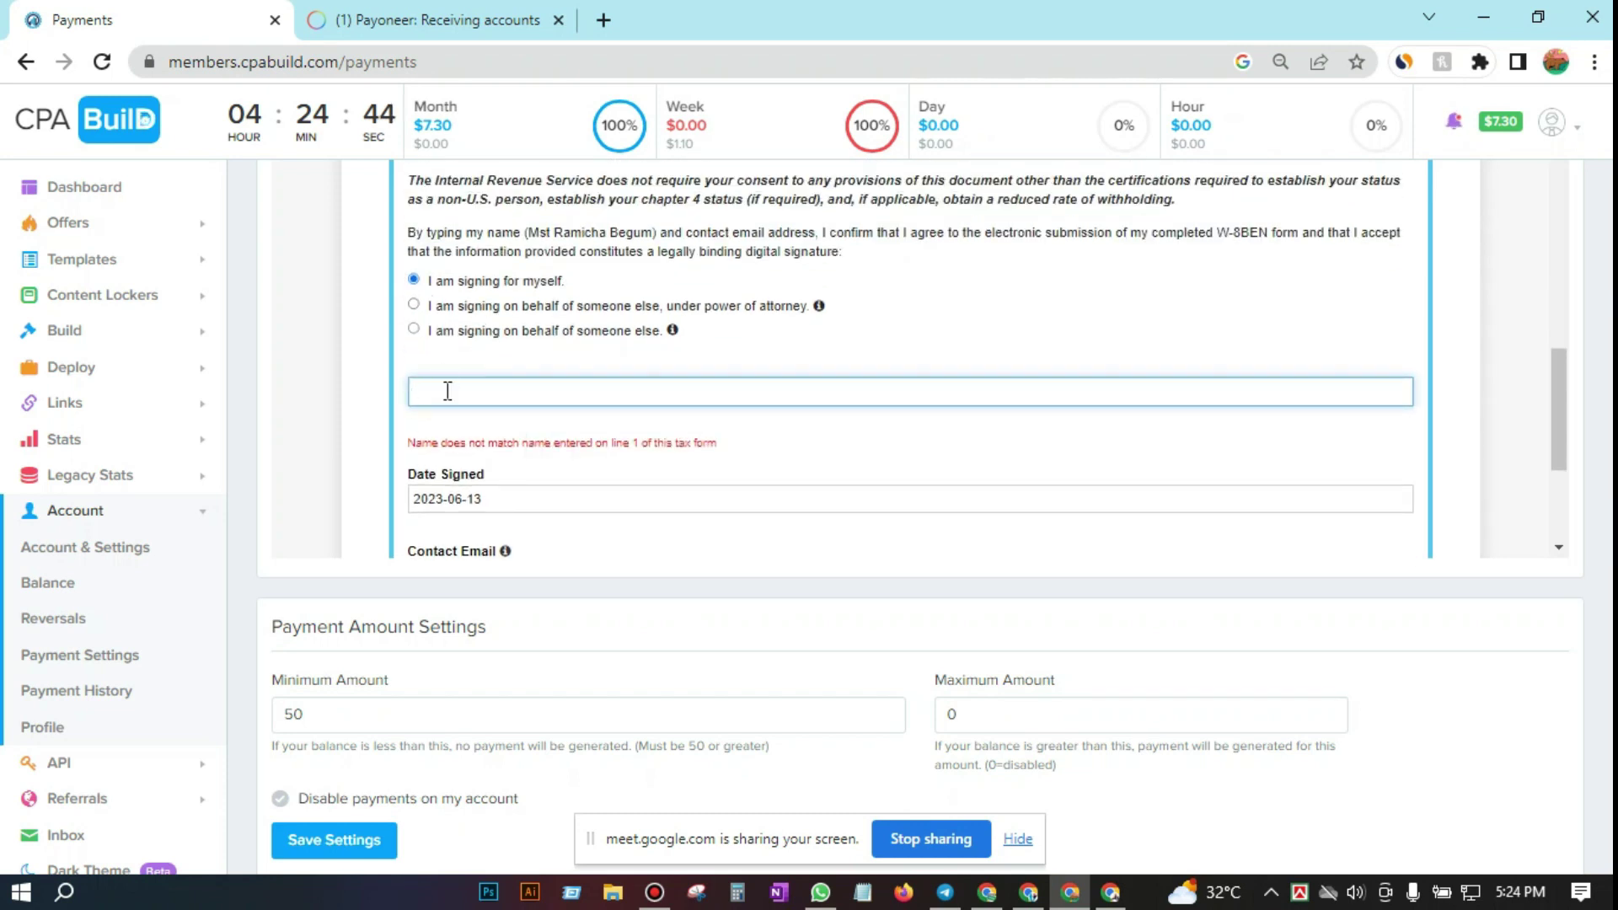
pyautogui.write('Mst Ramicha Begum')
# Step: Fill in the contact e-mail address in the signature block
pyautogui.scroll(-1, 655, 421)
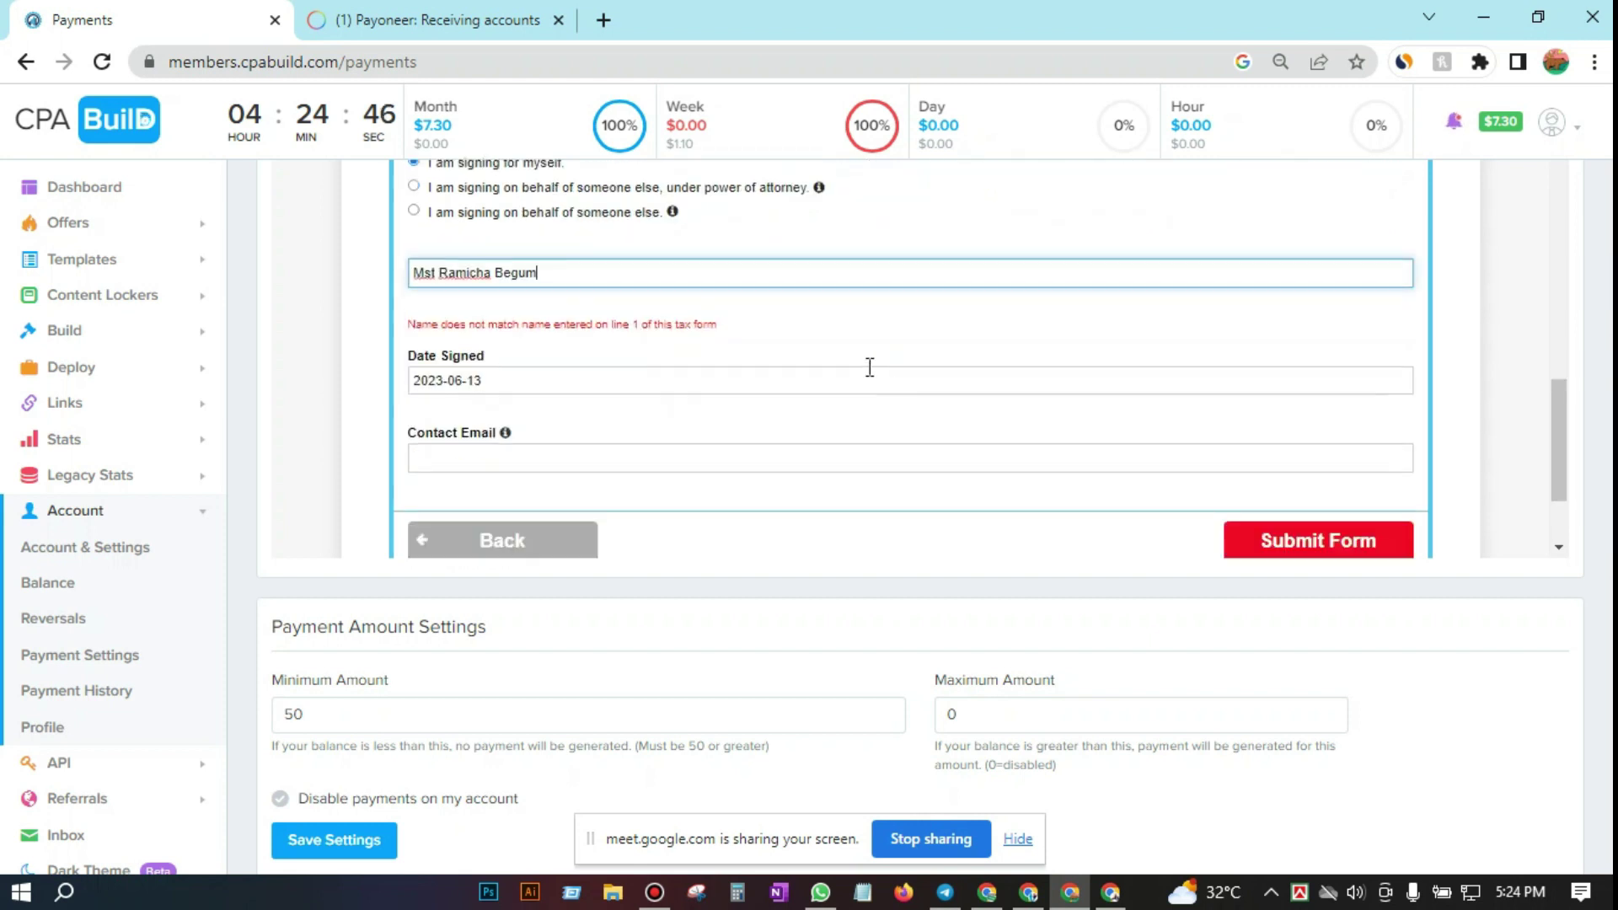
pyautogui.click(534, 450)
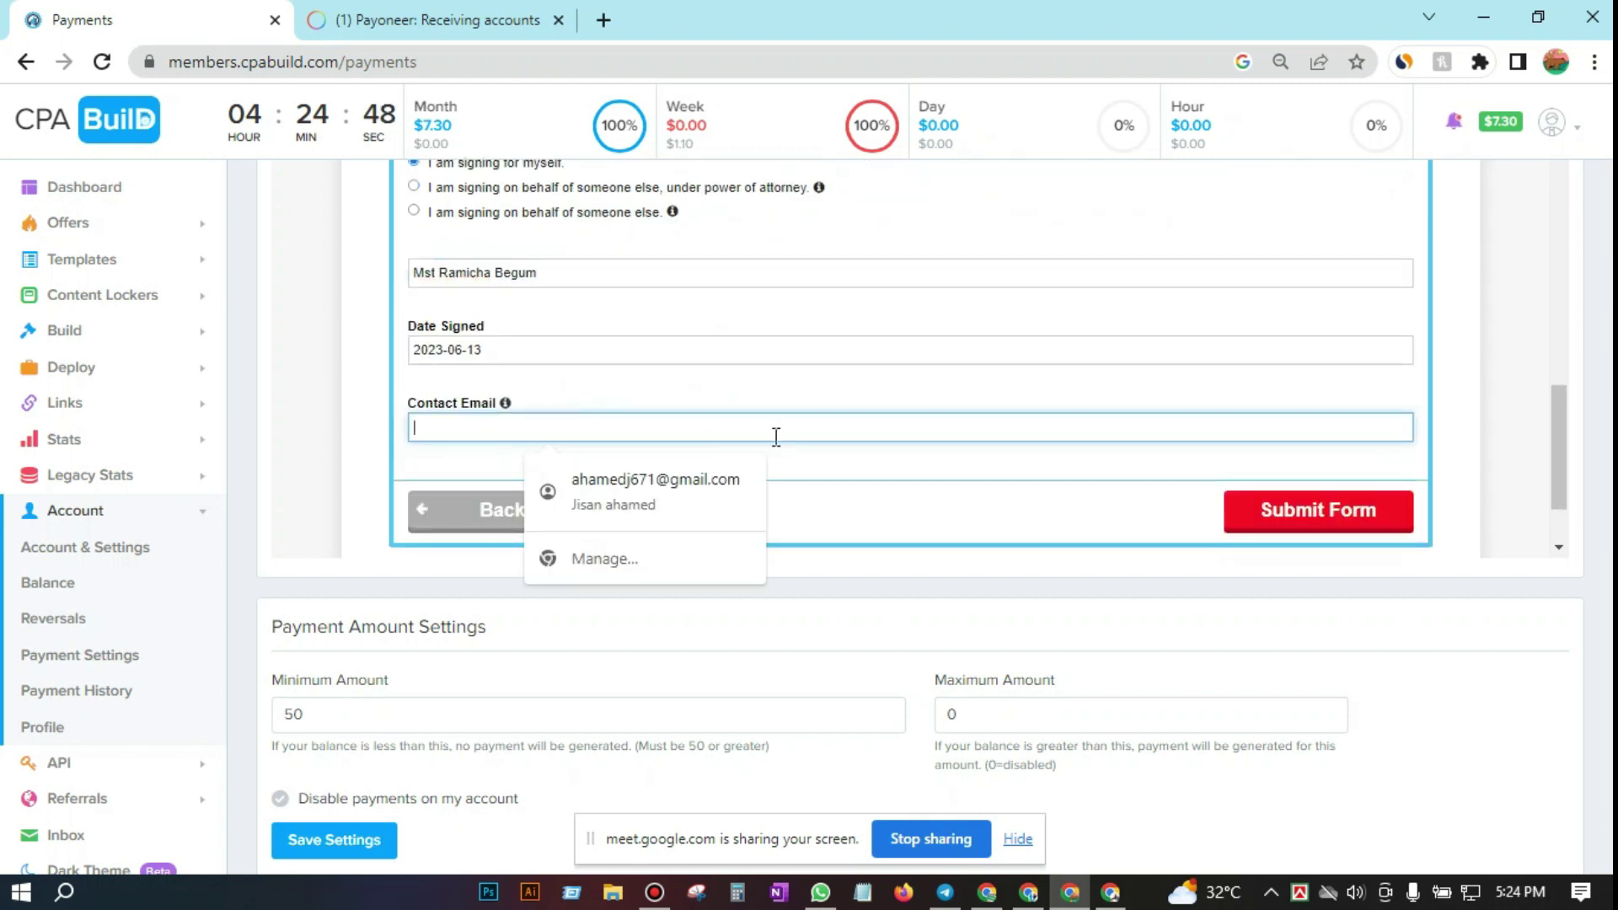
pyautogui.click(925, 464)
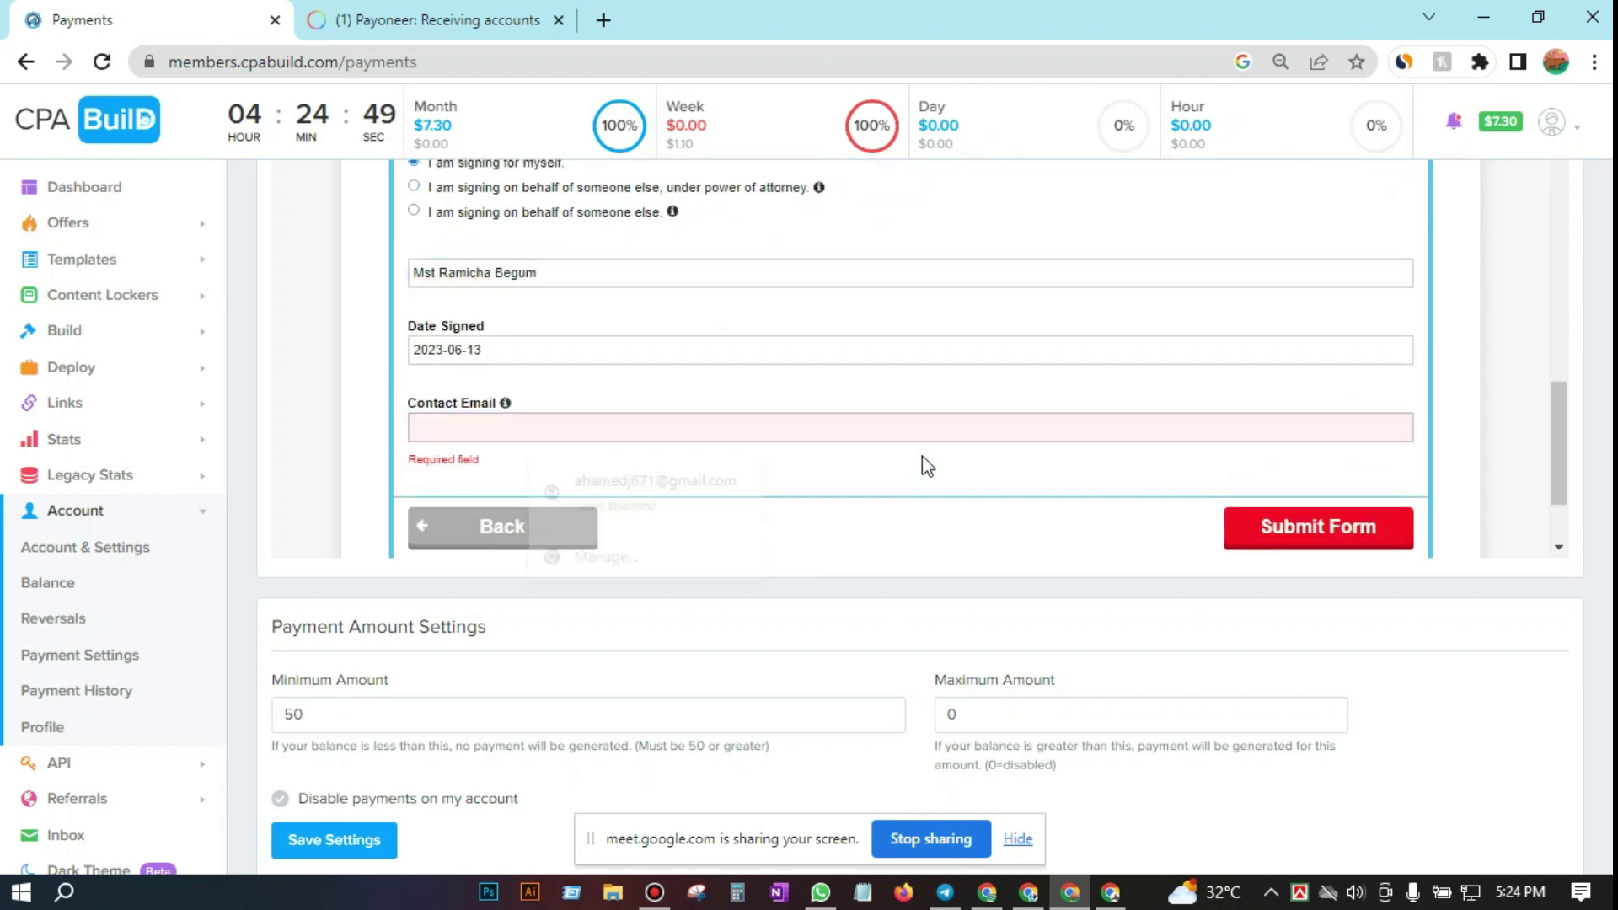
pyautogui.click(517, 425)
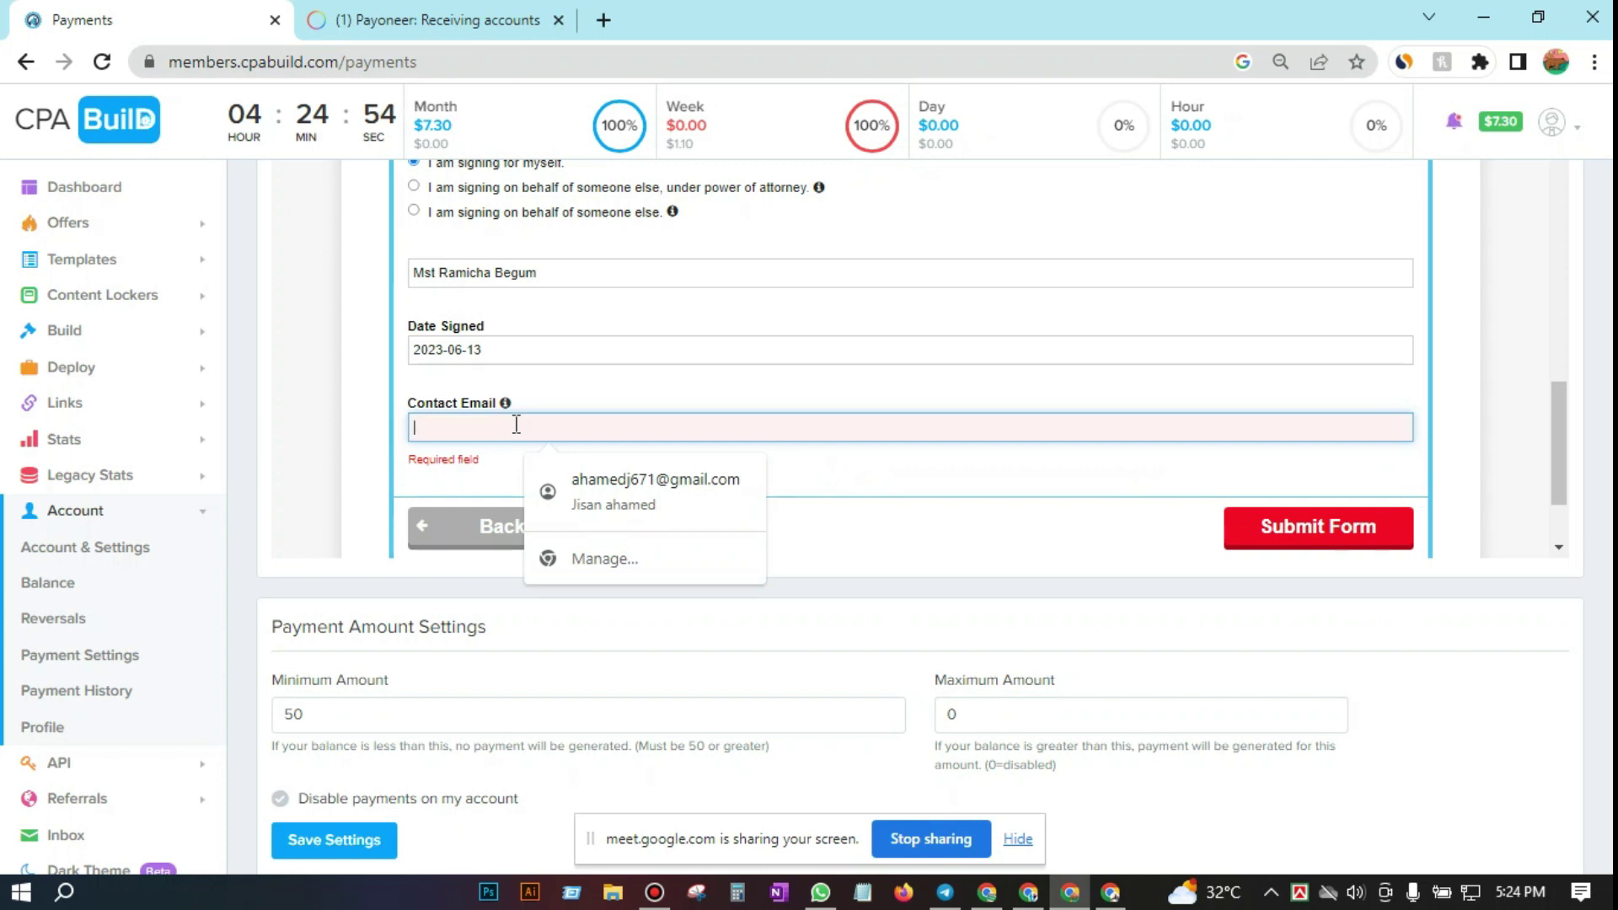
pyautogui.click(655, 892)
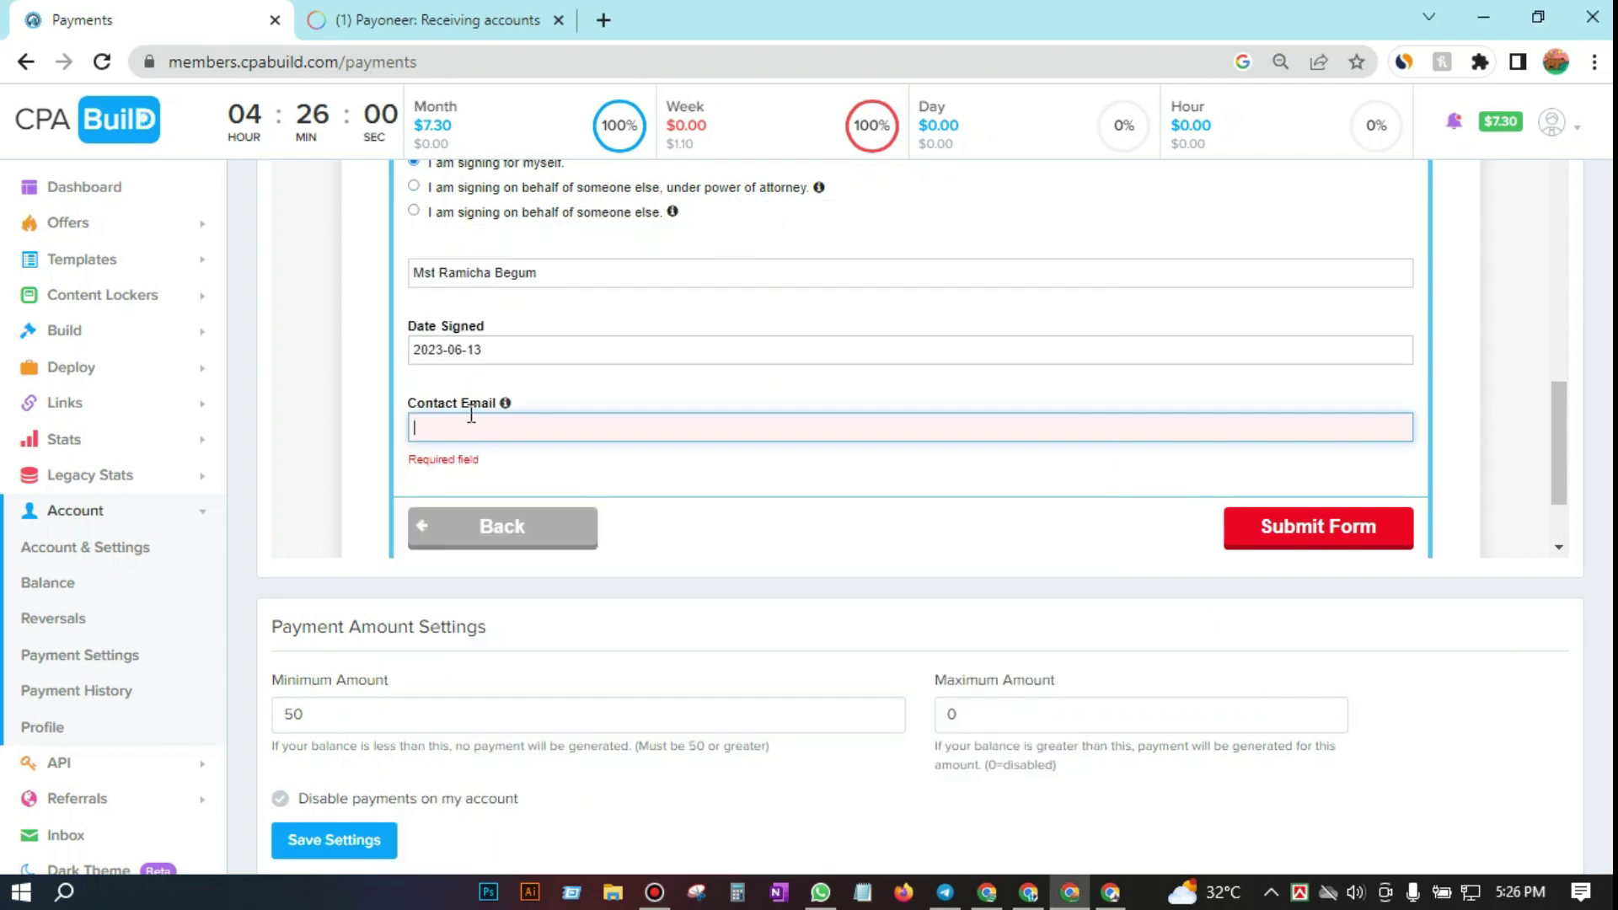
pyautogui.click(478, 425)
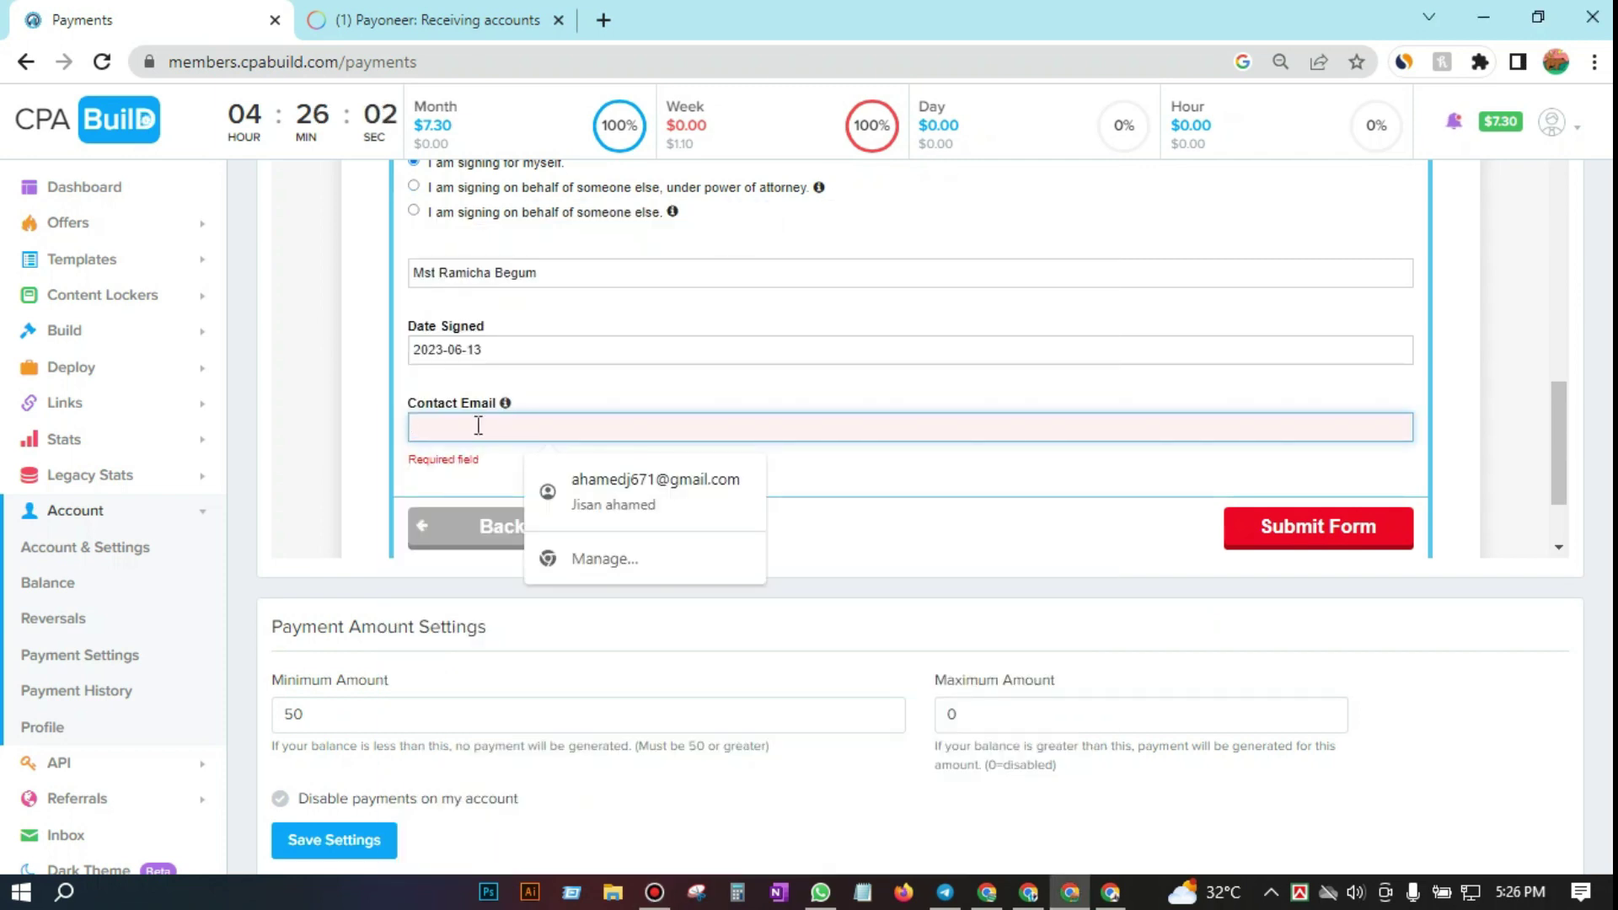
pyautogui.hotkey('ctrl', 'v')
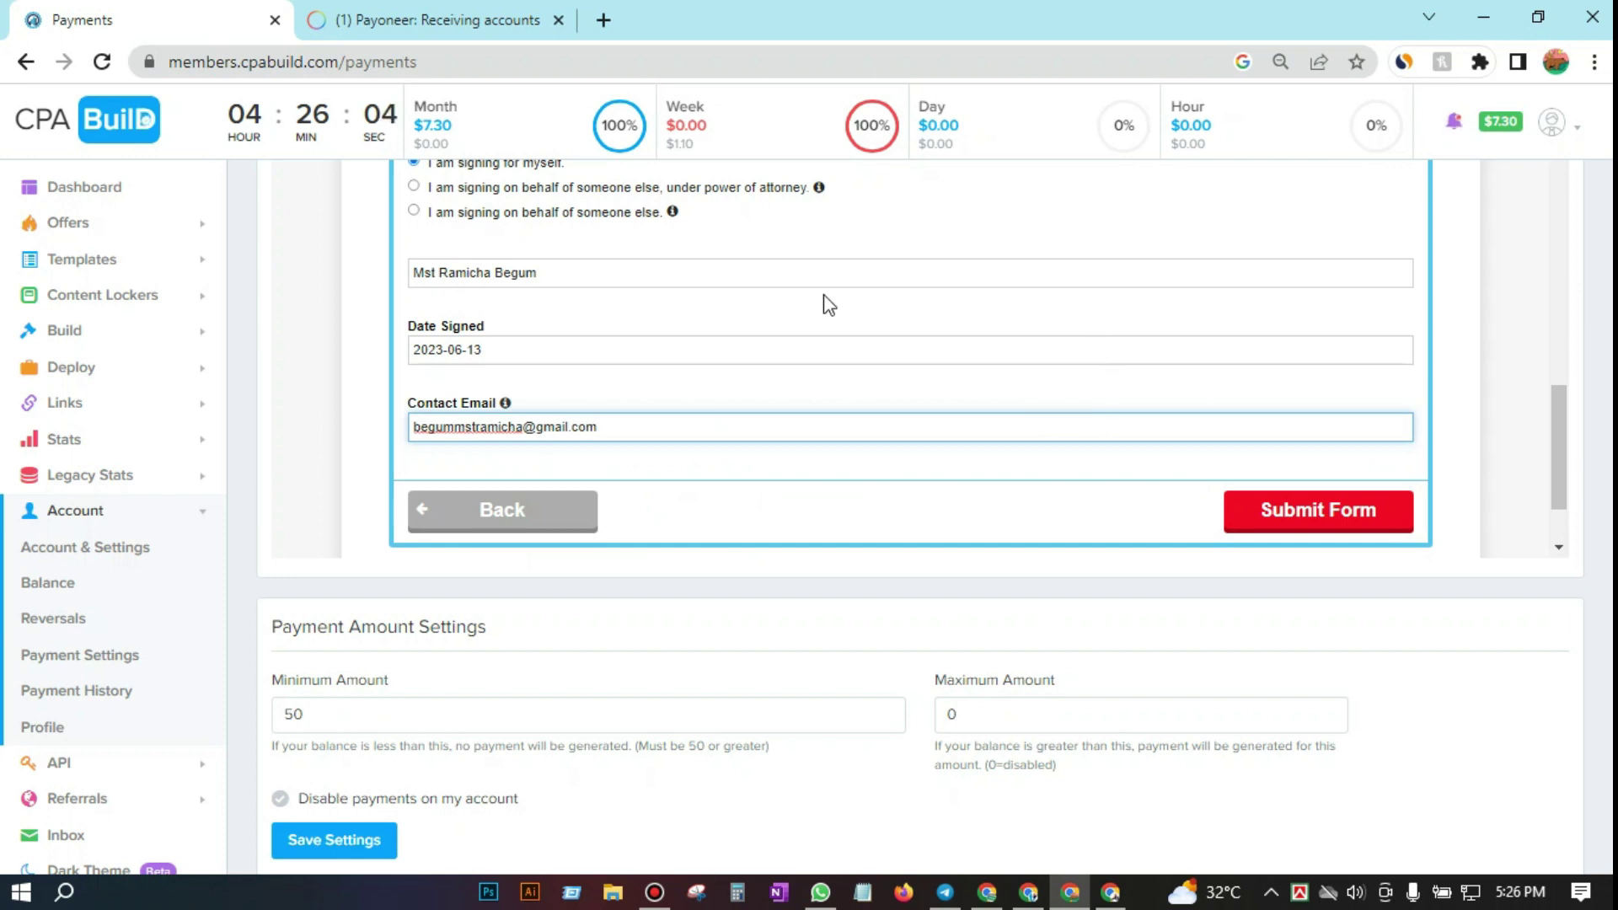
pyautogui.scroll(-1, 900, 321)
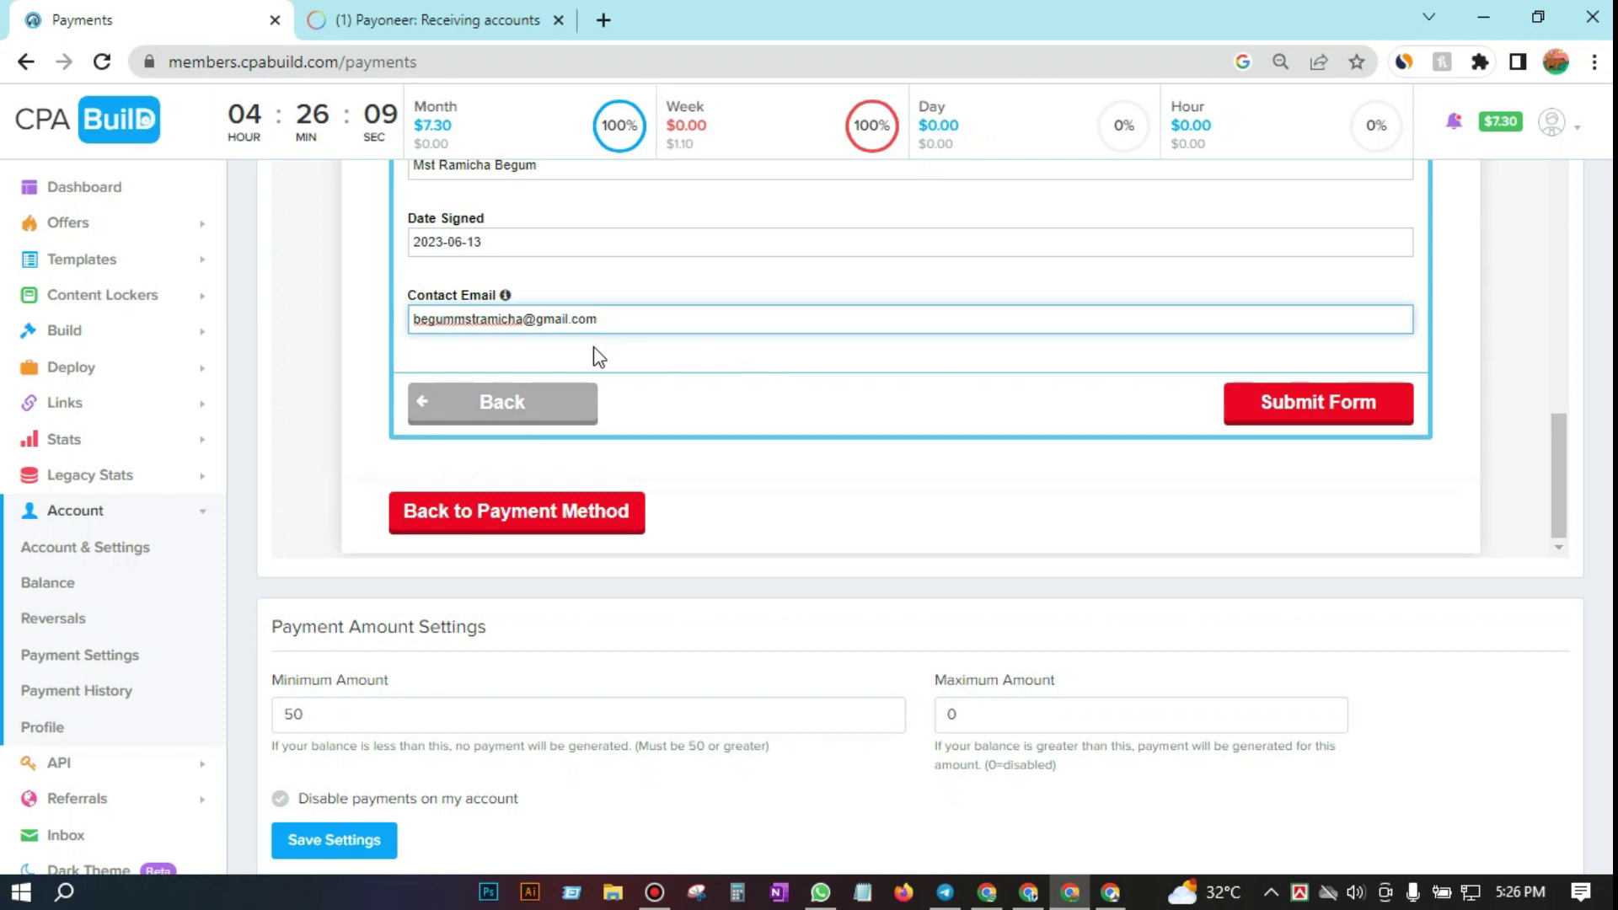
pyautogui.scroll(3, 617, 396)
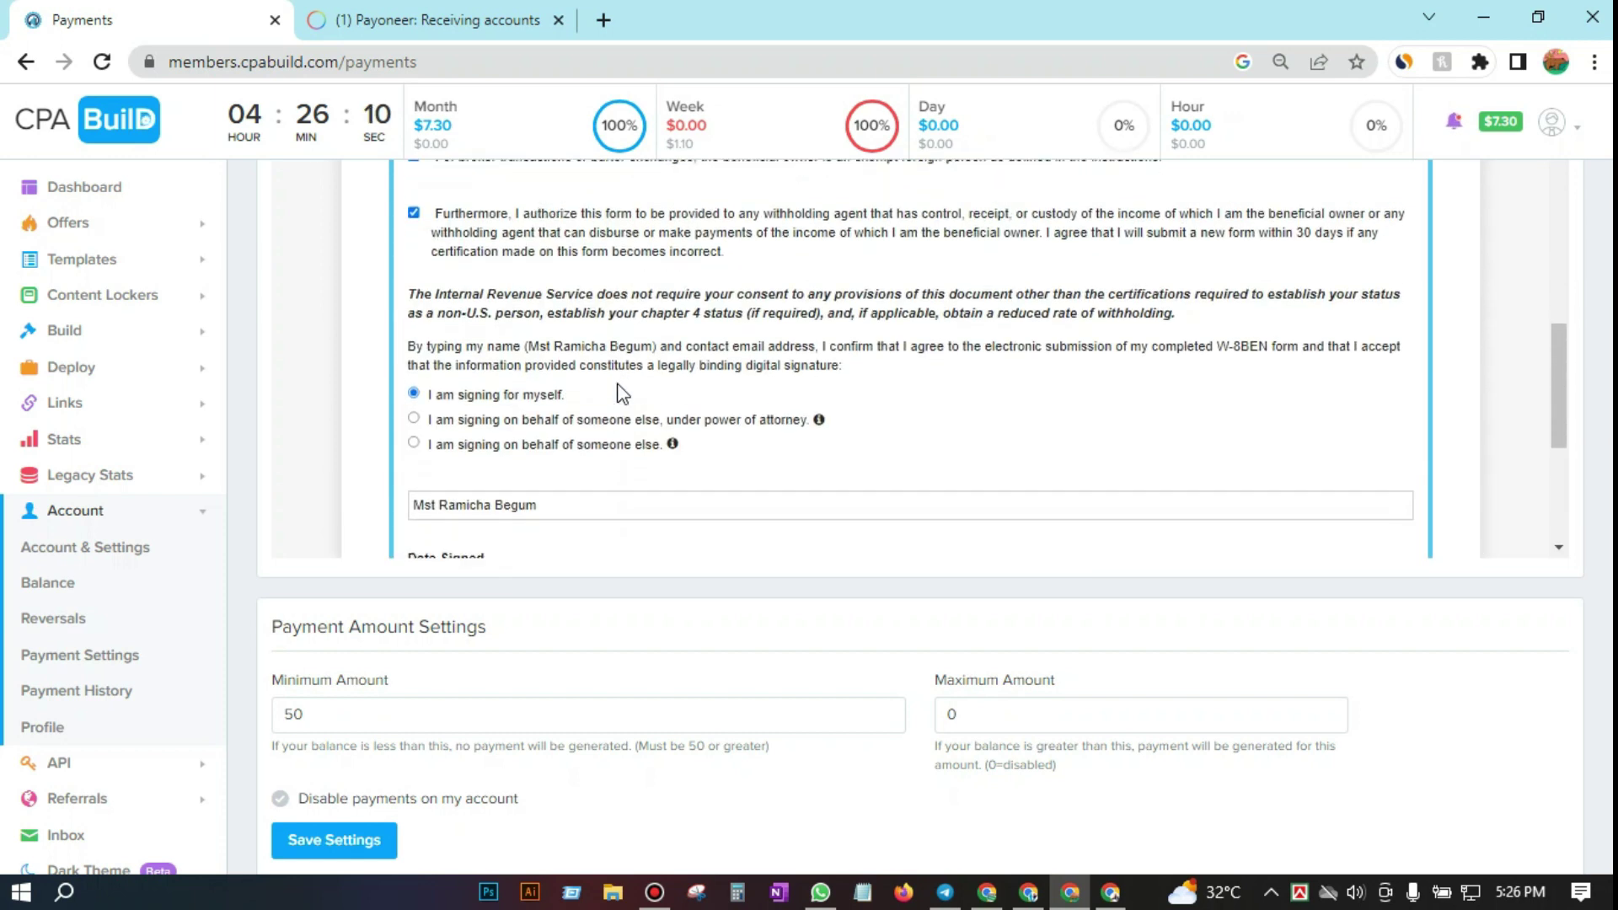
pyautogui.scroll(-3, 1131, 323)
pyautogui.scroll(4, 809, 372)
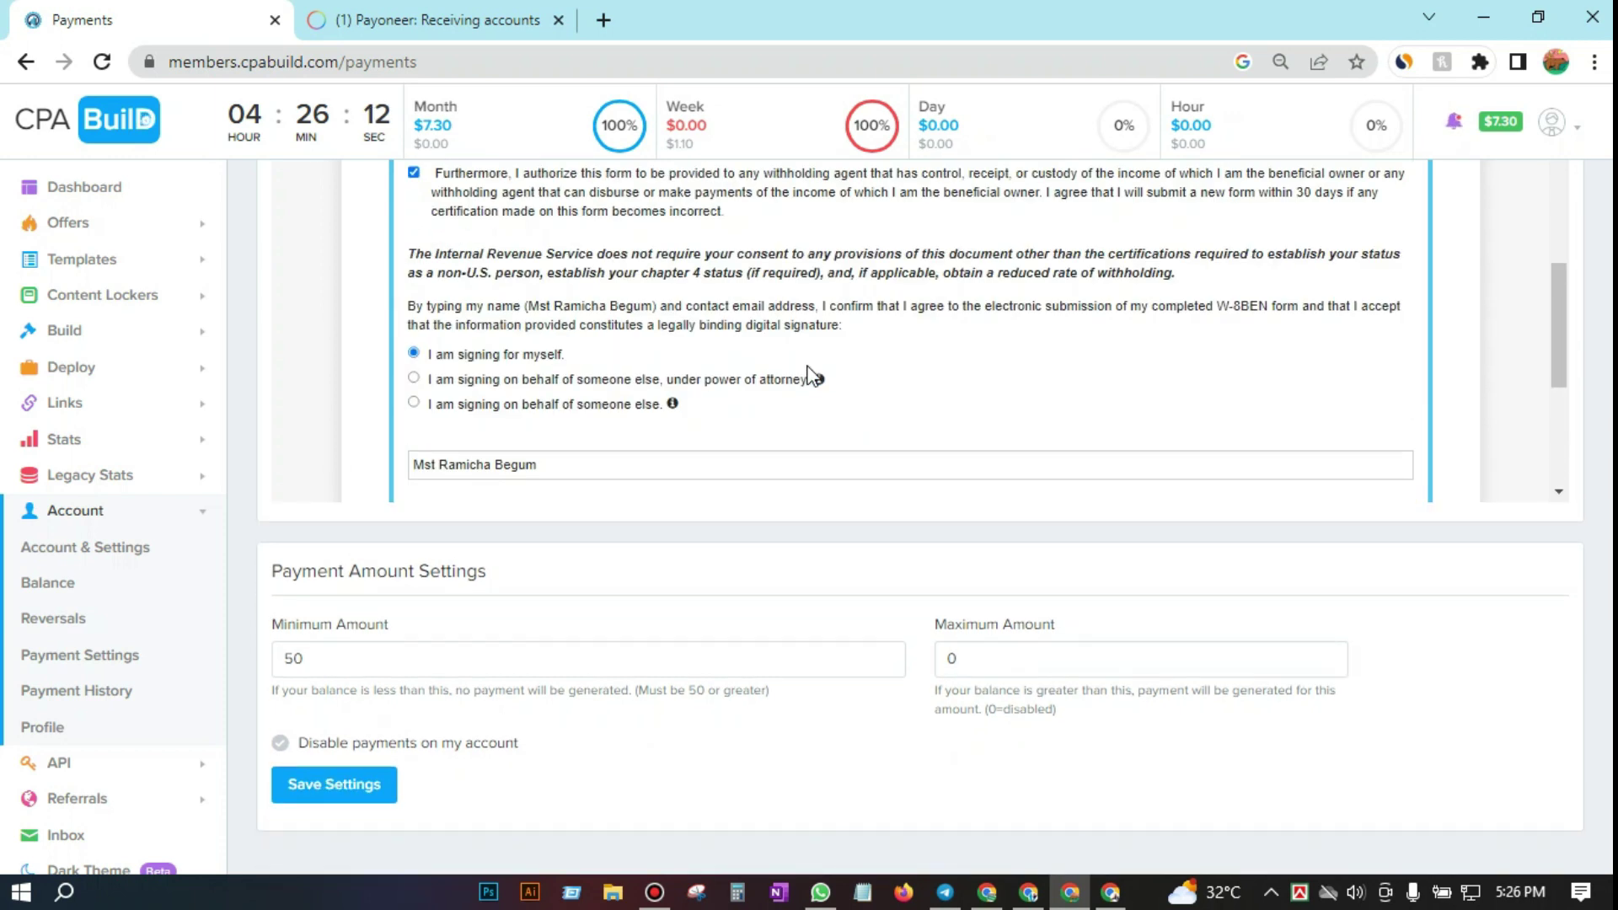
pyautogui.scroll(3, 809, 371)
pyautogui.scroll(-7, 809, 372)
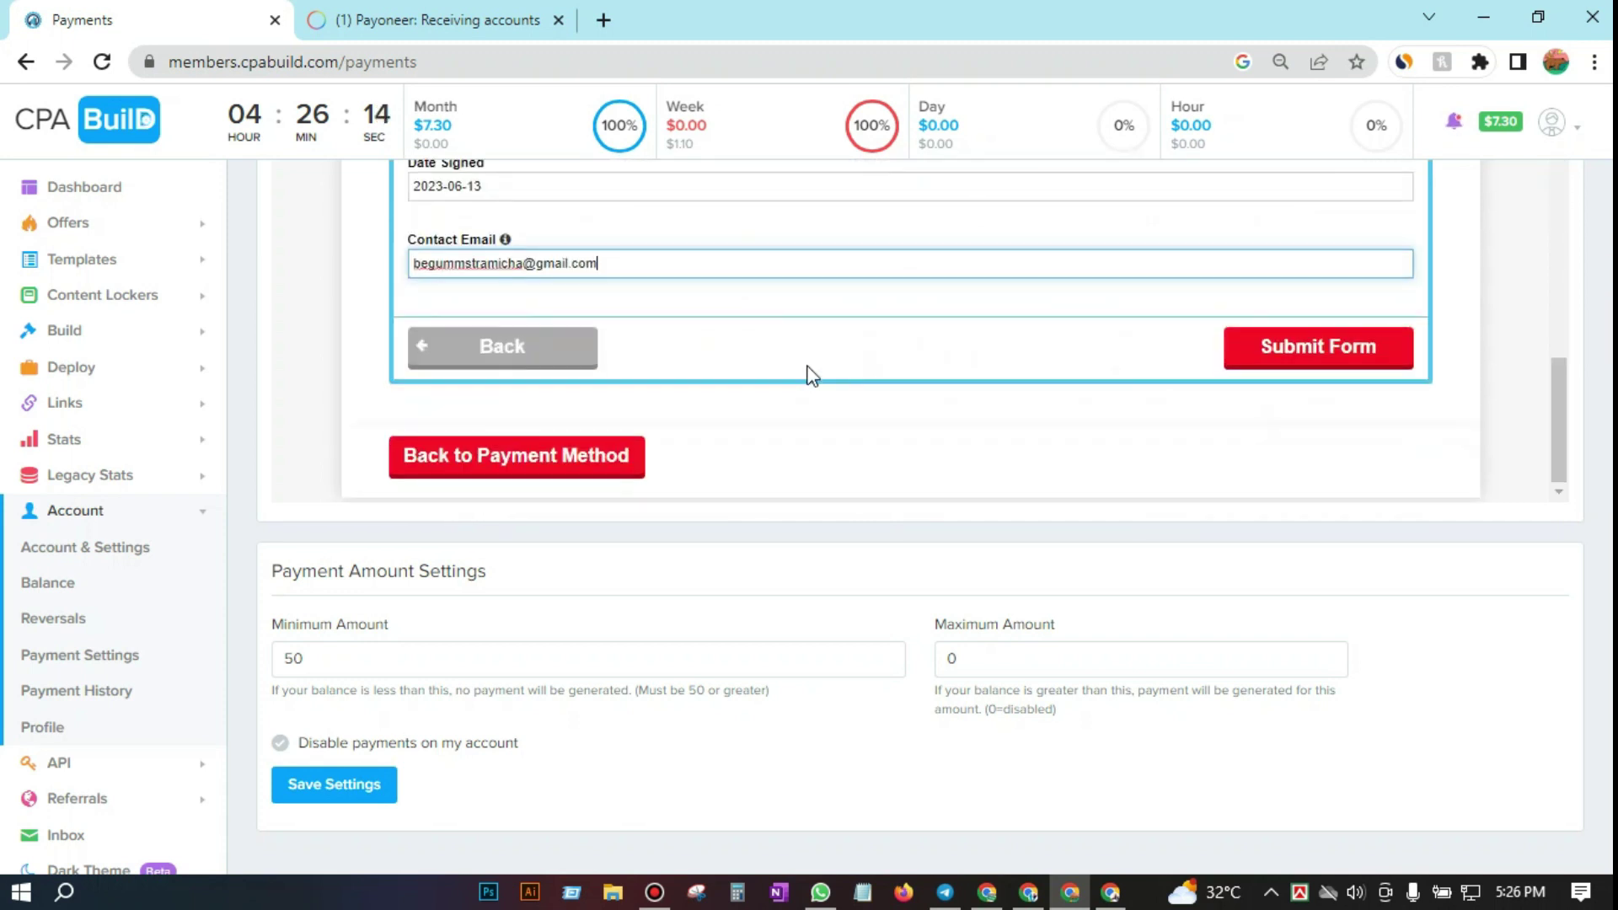
# Step: Submit the signed W-8BEN and reach the evidence of non-U.S. address request
pyautogui.click(1291, 354)
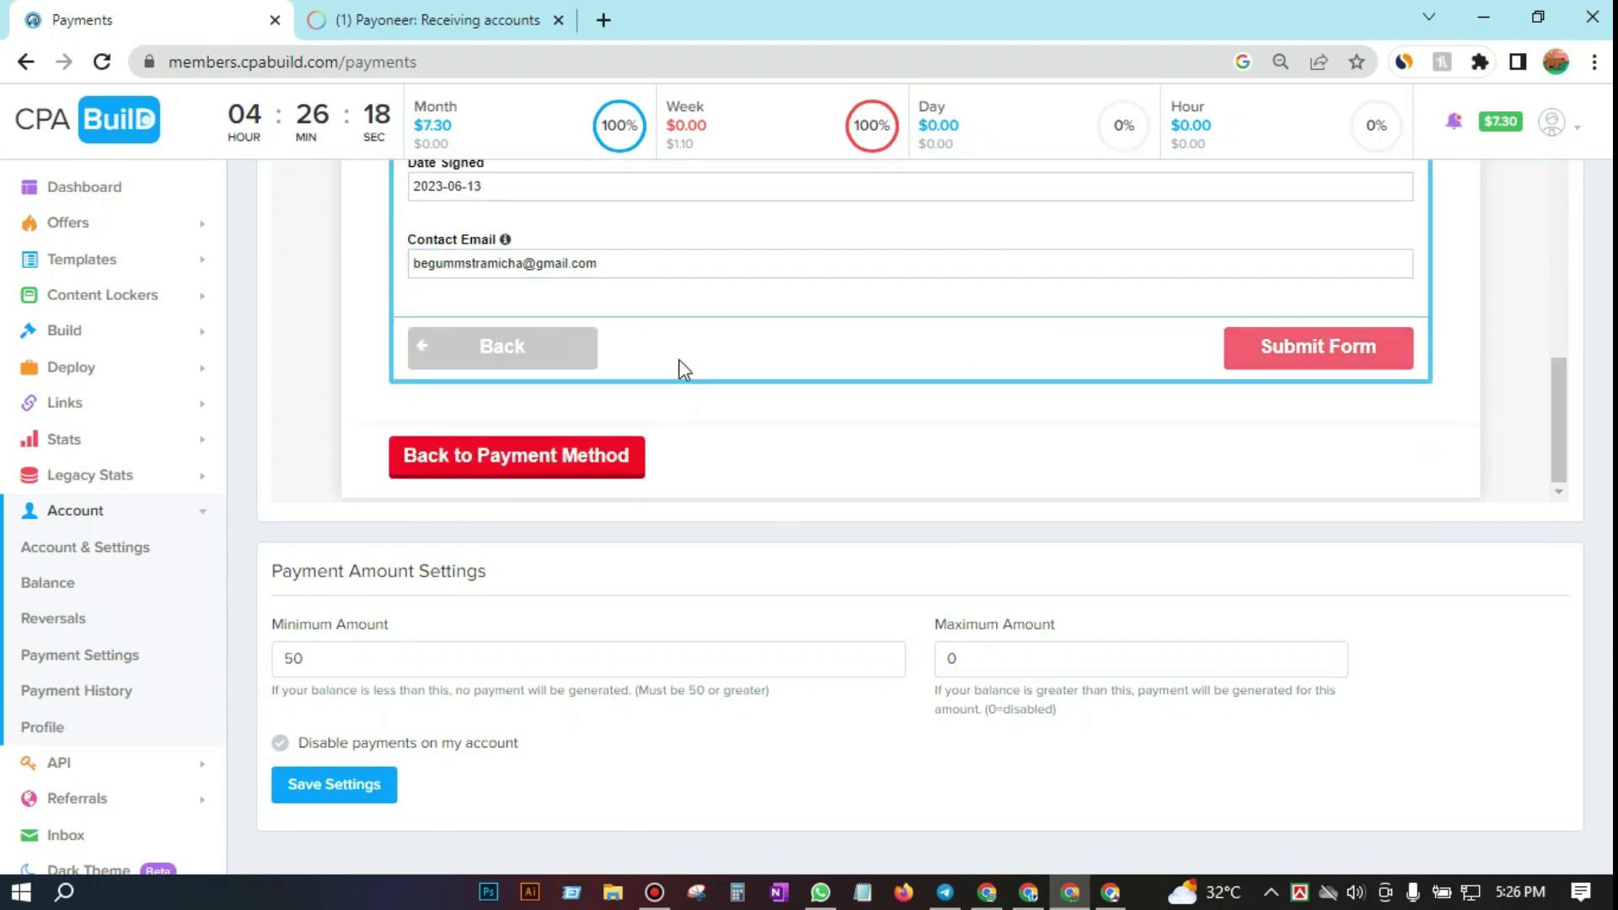
pyautogui.scroll(2, 814, 452)
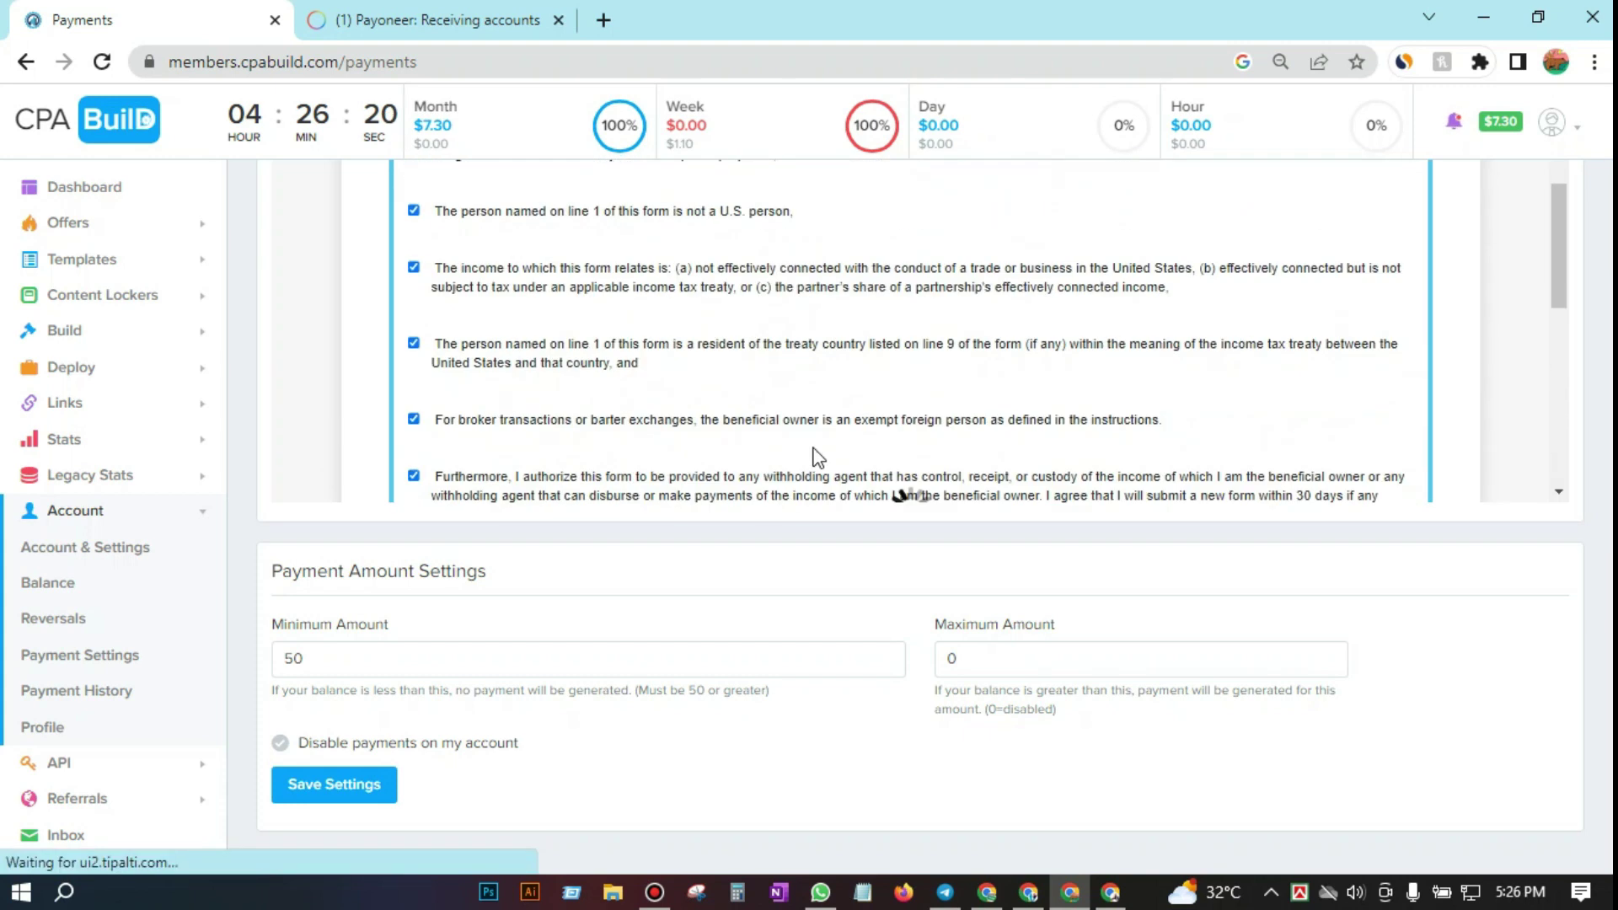
pyautogui.scroll(-1, 602, 354)
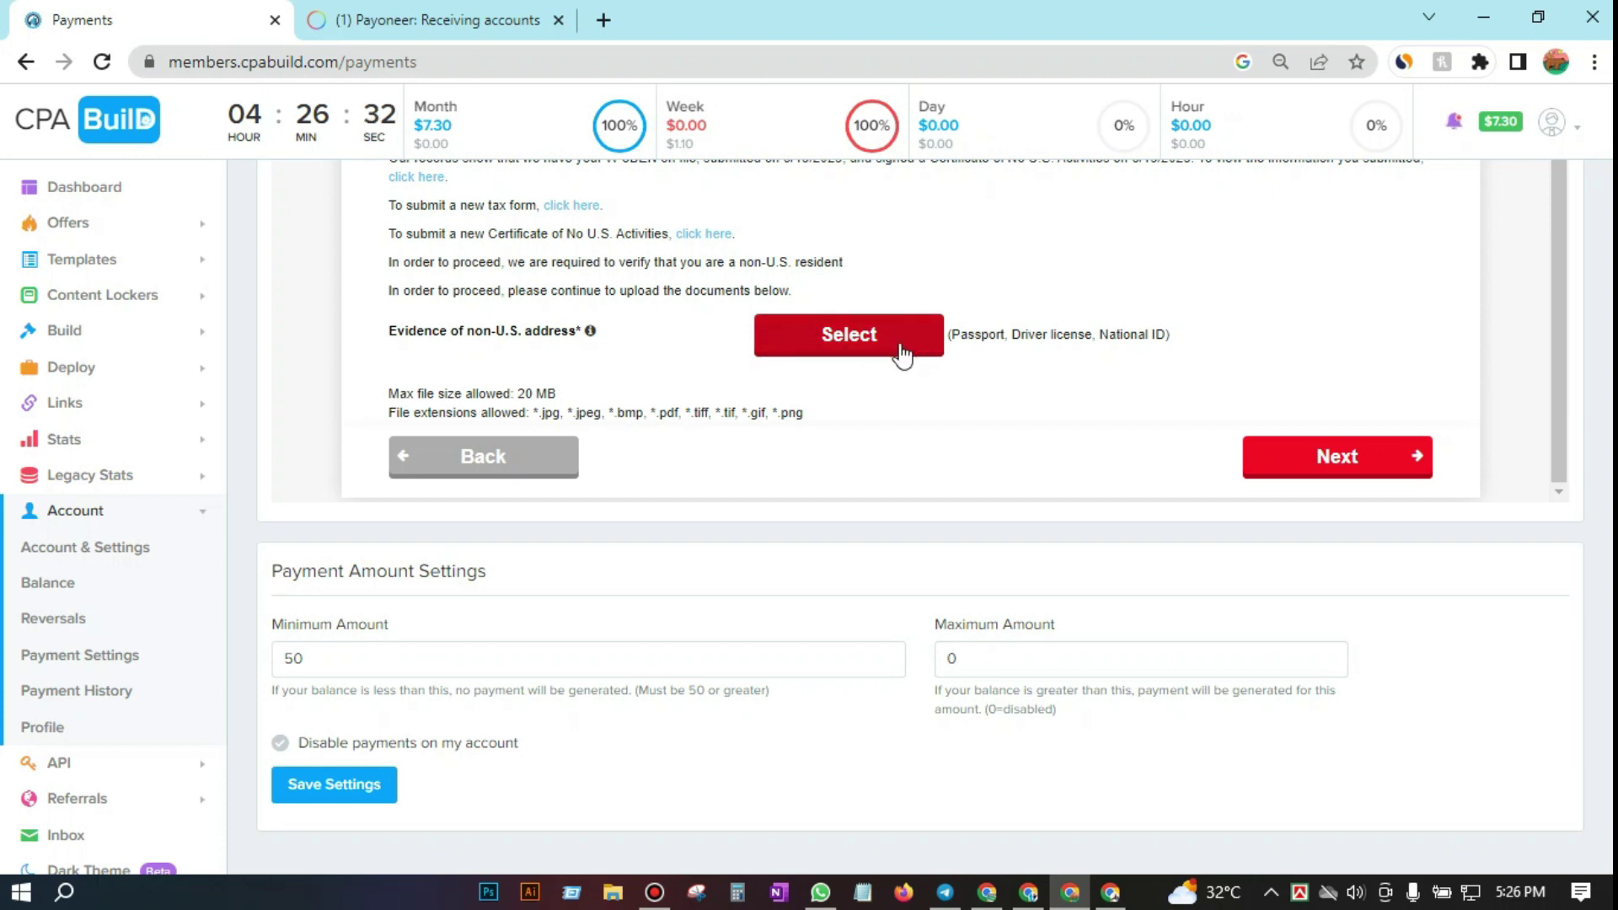
# Step: Select National ID as the evidence type and attach the ID image file
pyautogui.click(830, 353)
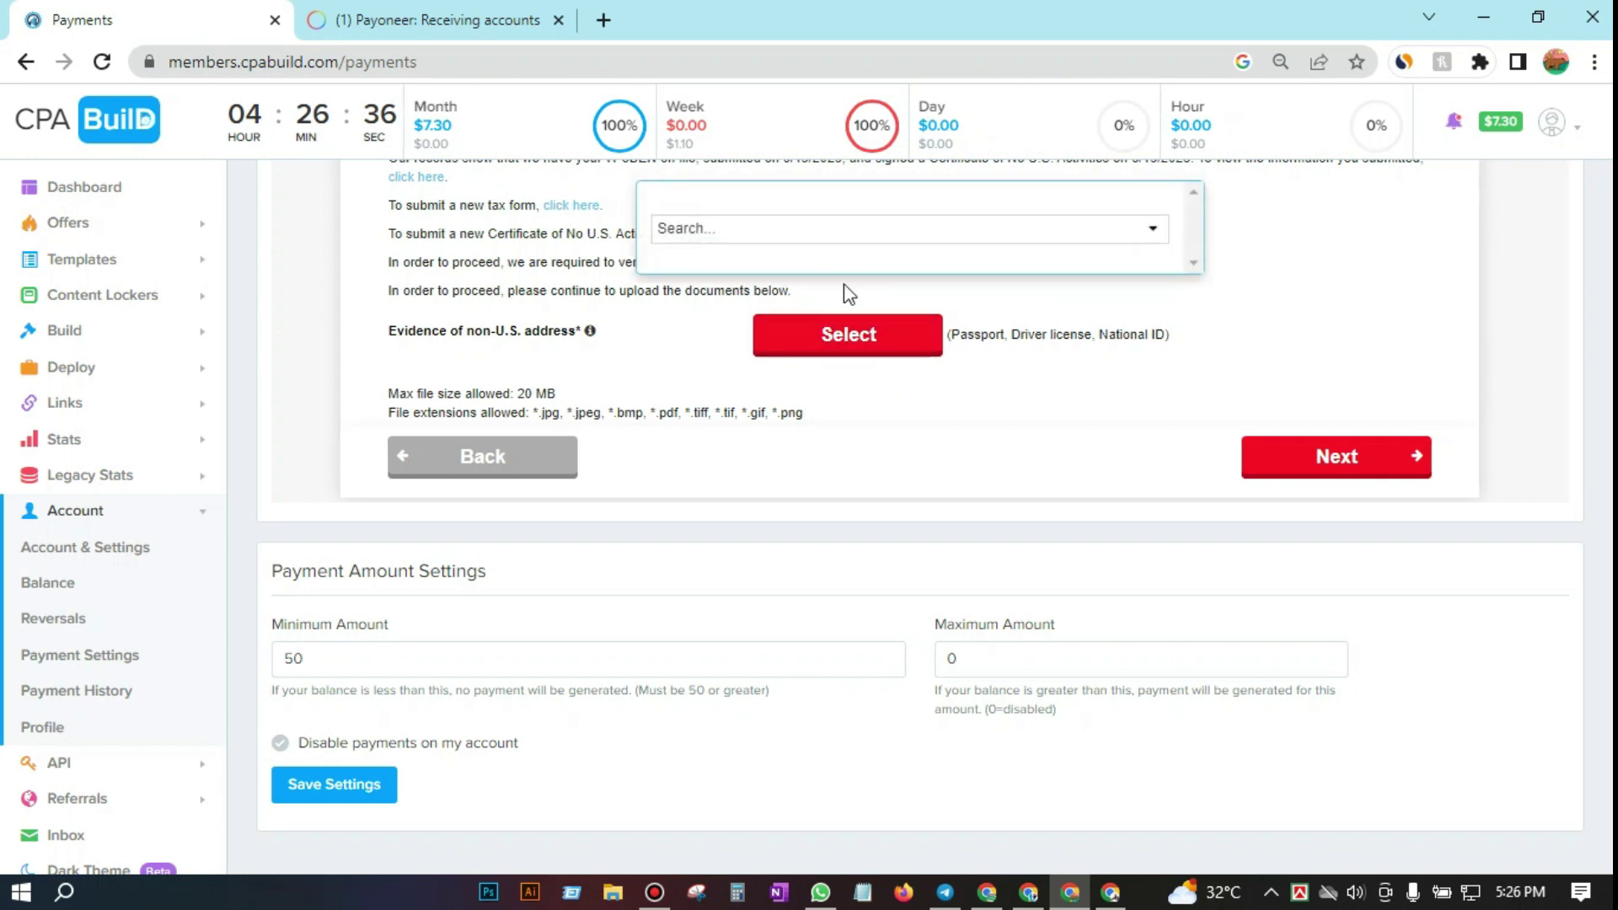
pyautogui.scroll(1, 1045, 354)
pyautogui.click(1073, 361)
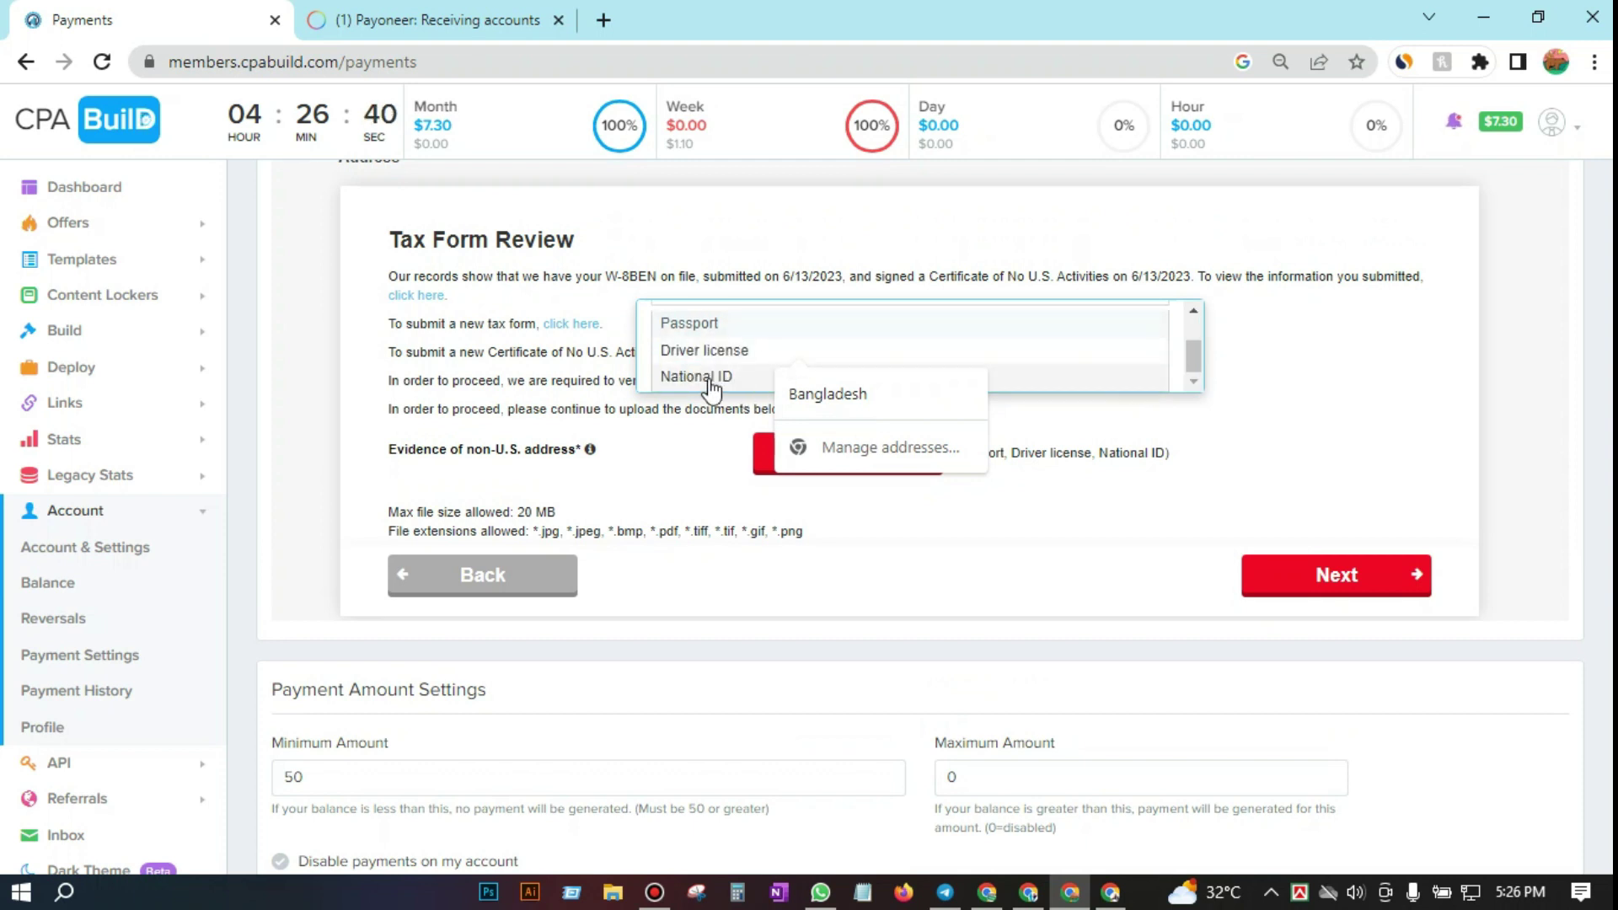
pyautogui.click(686, 374)
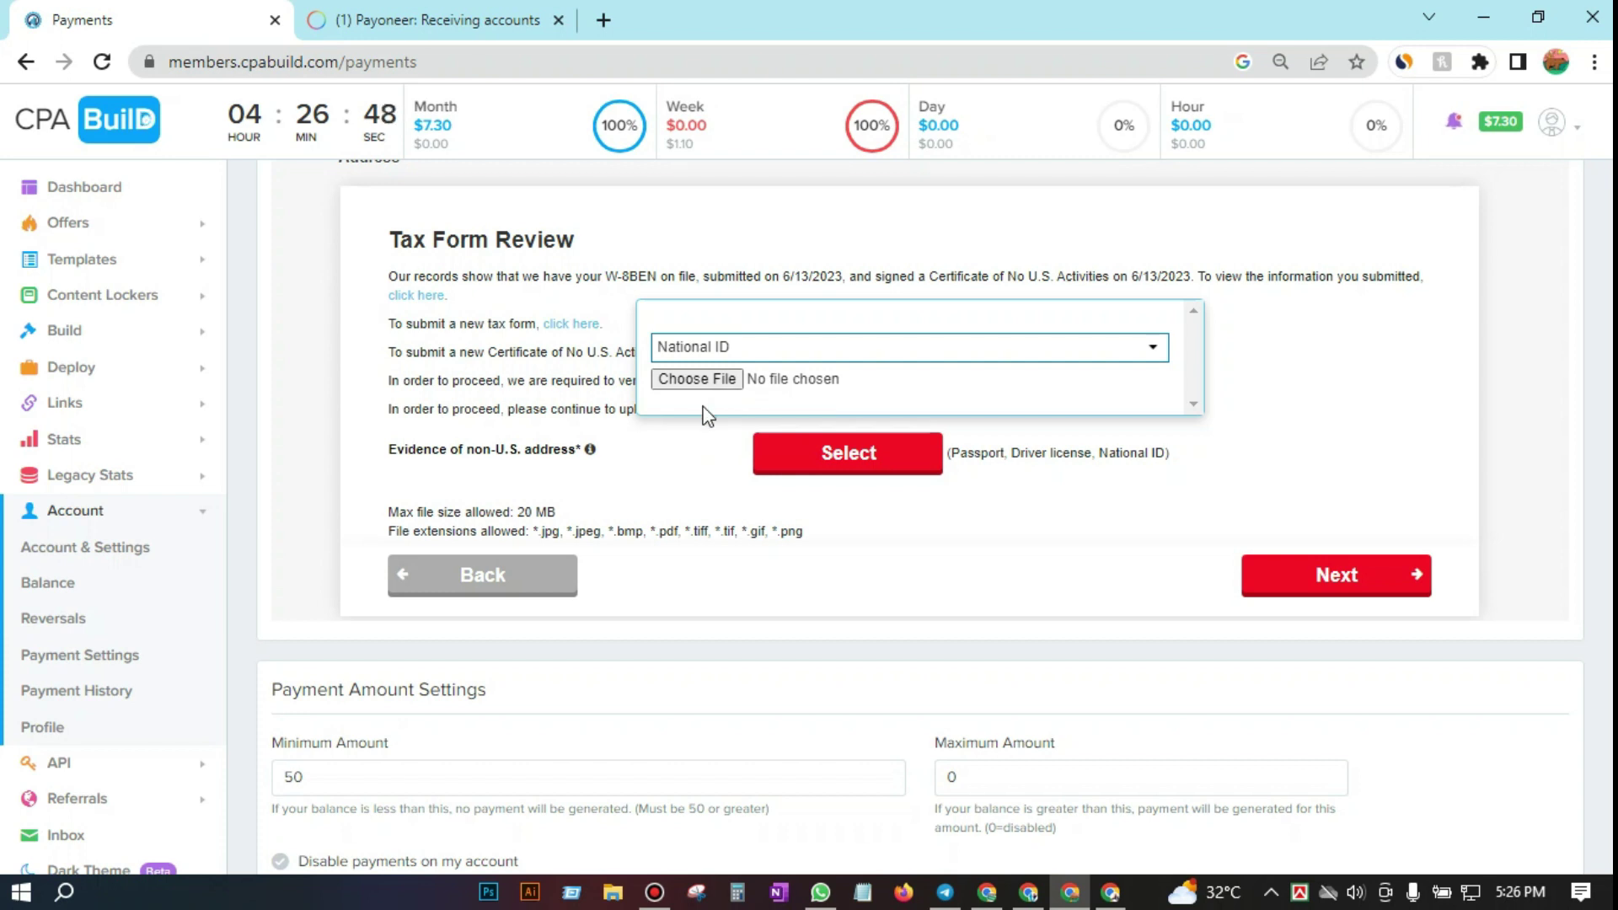
pyautogui.click(655, 892)
pyautogui.click(1011, 284)
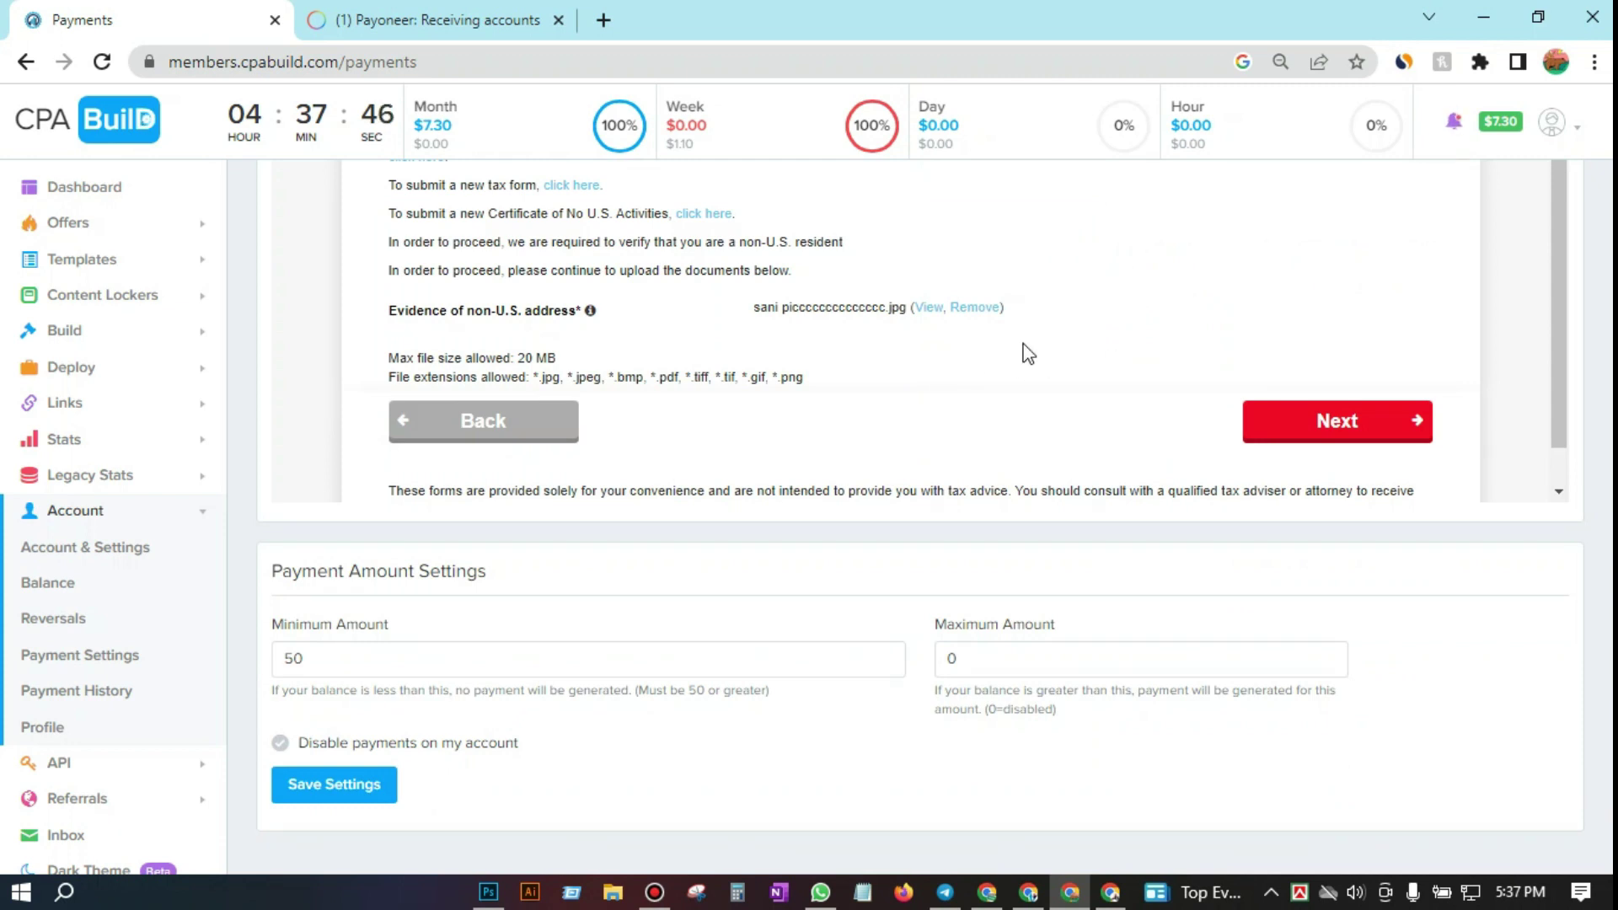
# Step: Proceed past the Tax Form Review to the Tipalti Done confirmation
pyautogui.click(1341, 425)
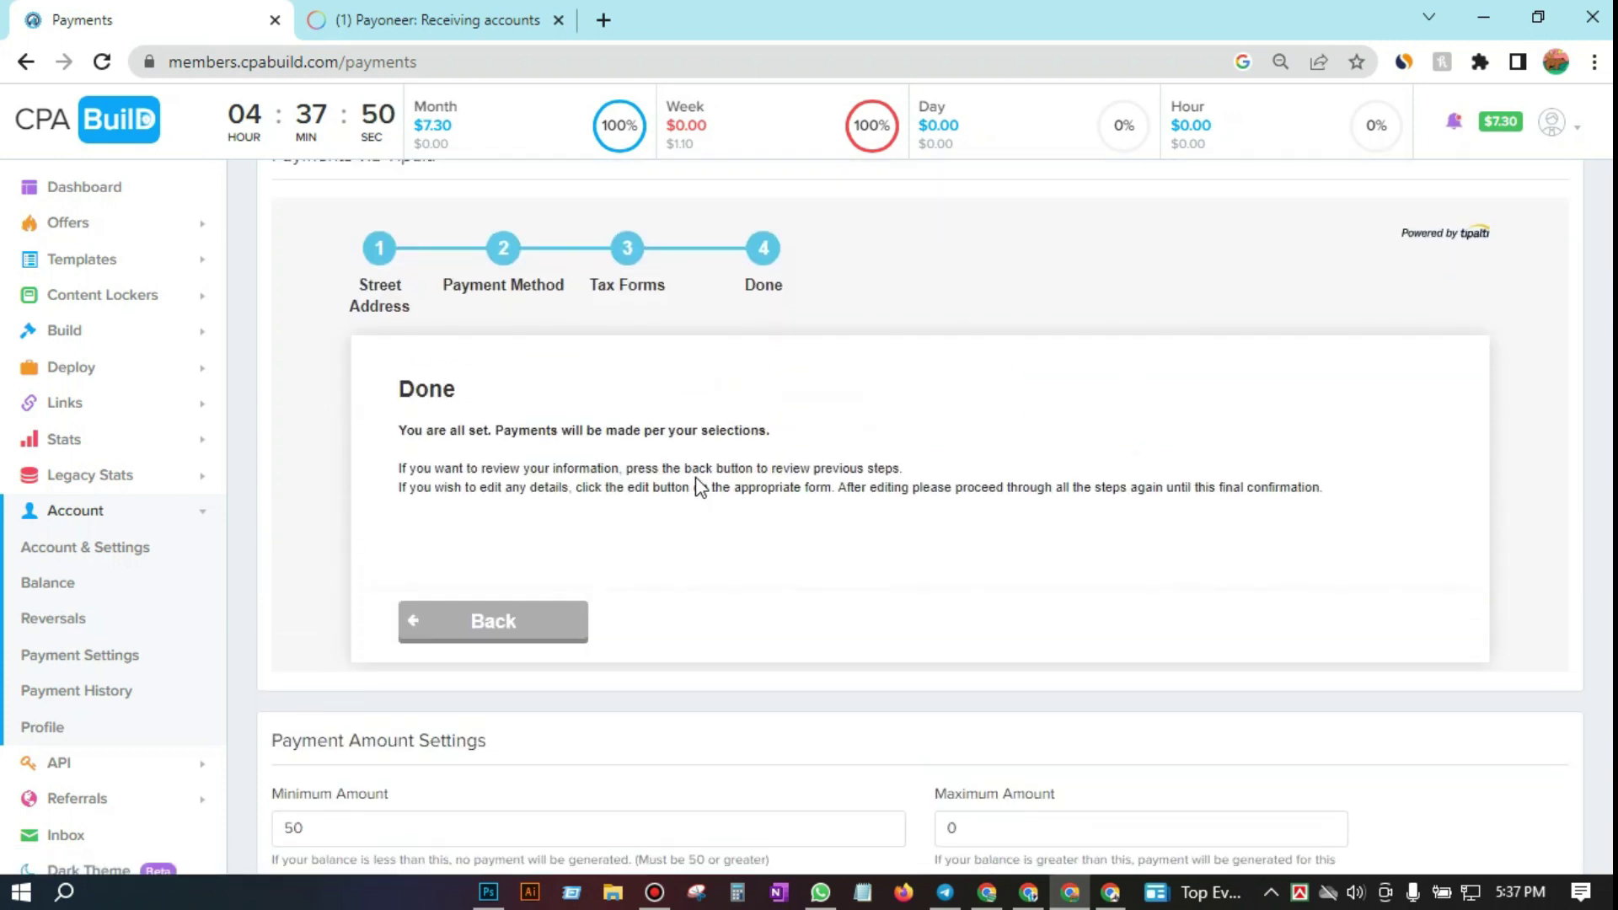
pyautogui.scroll(3, 698, 484)
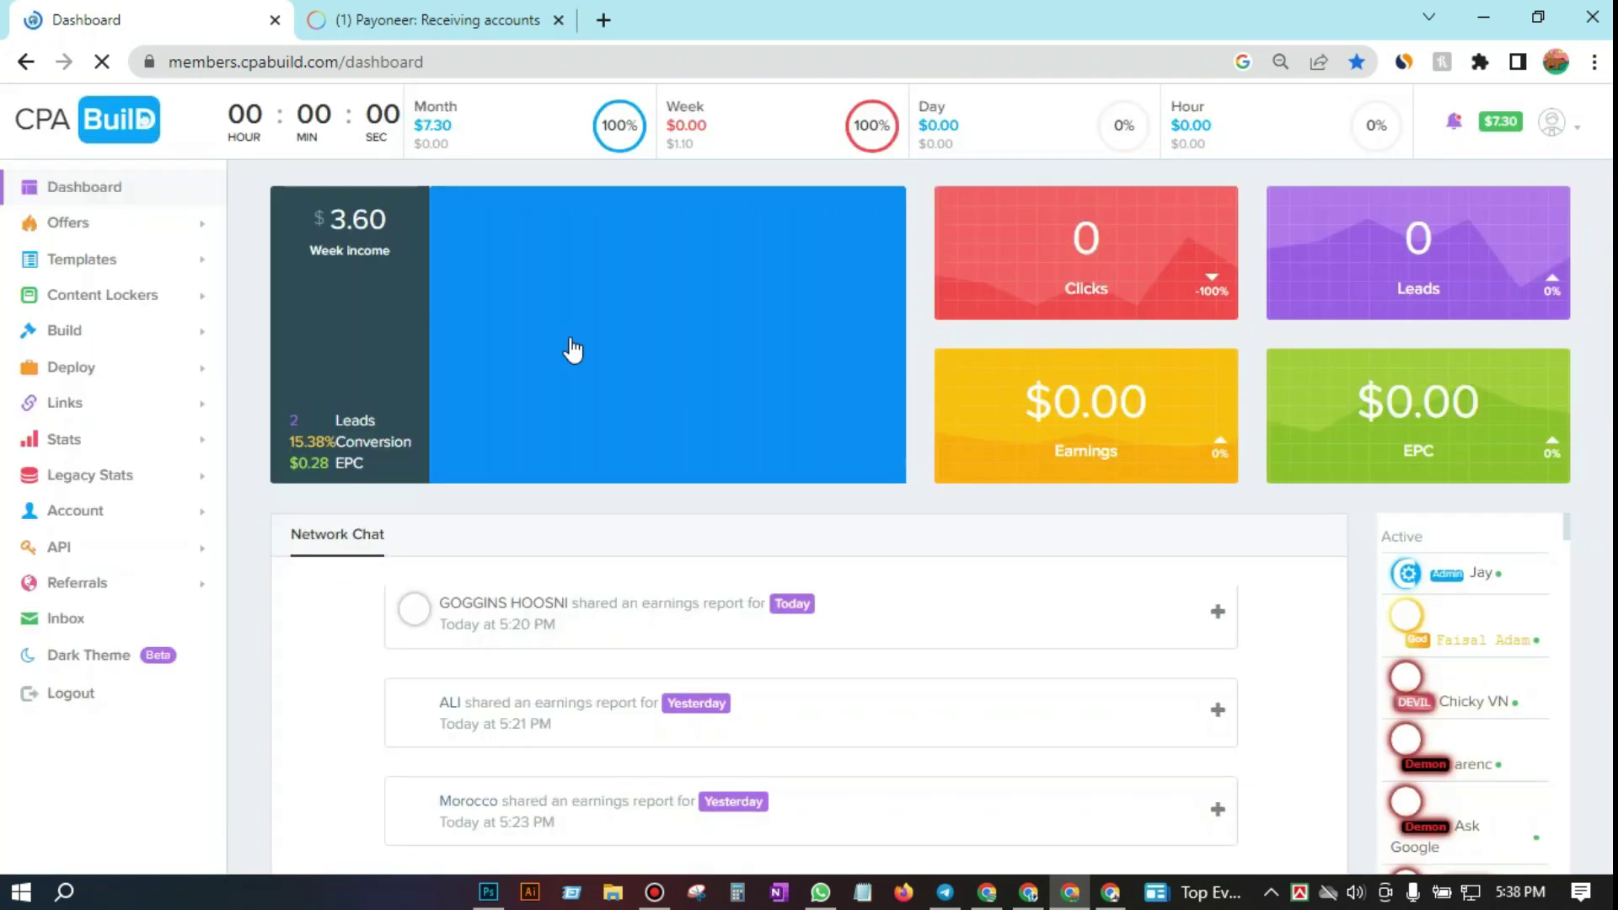
# Step: Open Account > Payment Settings and view Tipalti status: Payee Active, ACH method
pyautogui.scroll(-1, 210, 456)
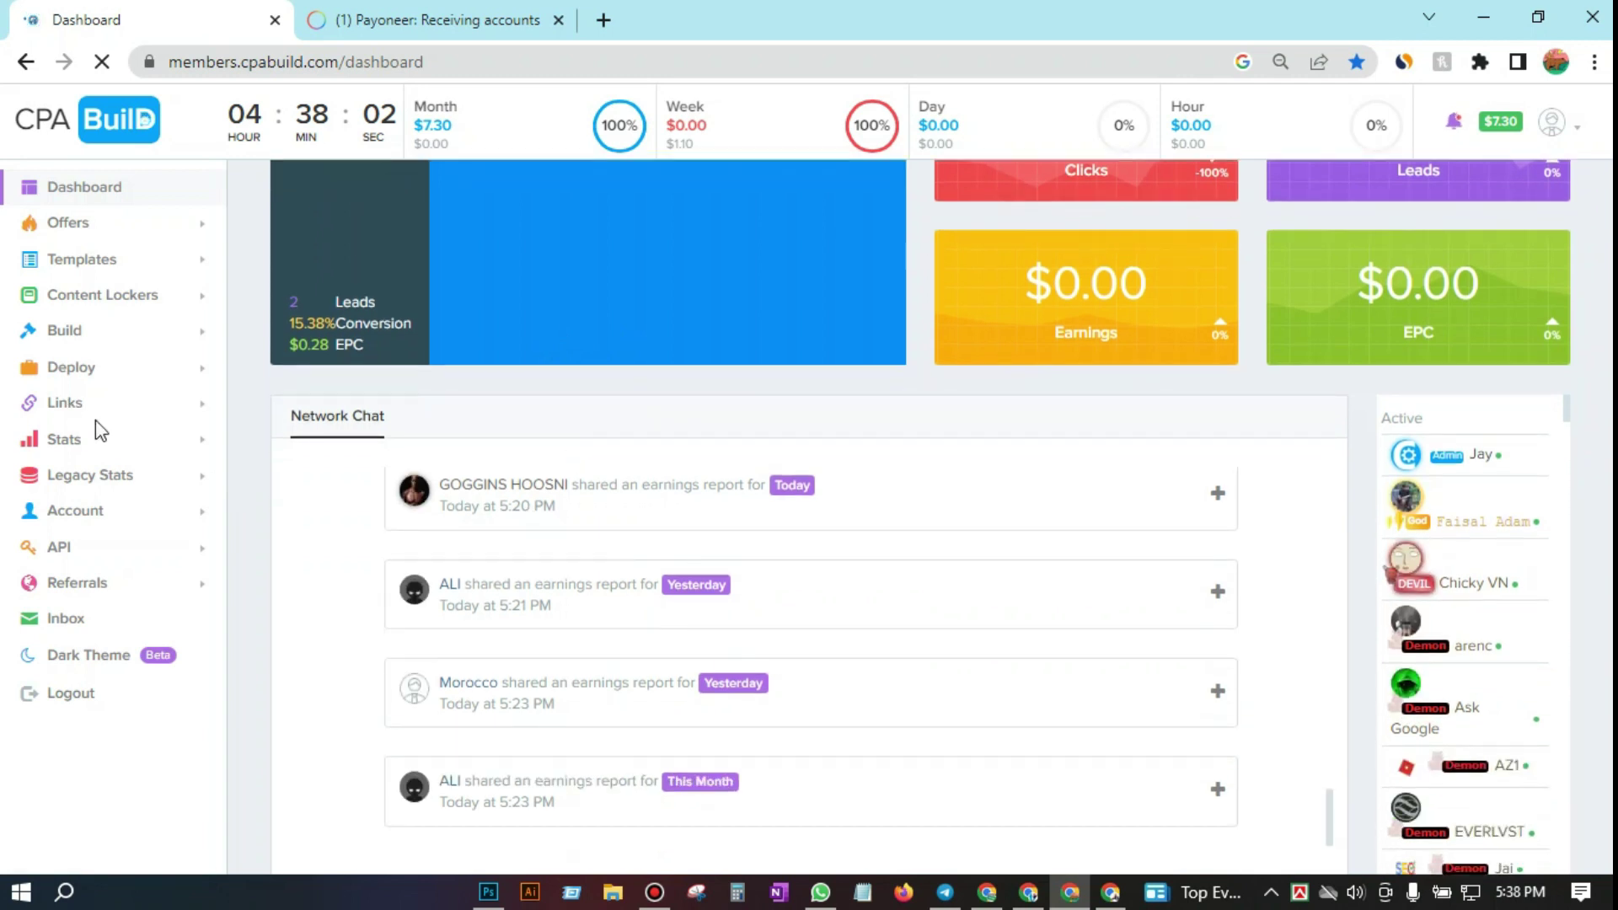
pyautogui.scroll(-1, 109, 596)
pyautogui.click(109, 523)
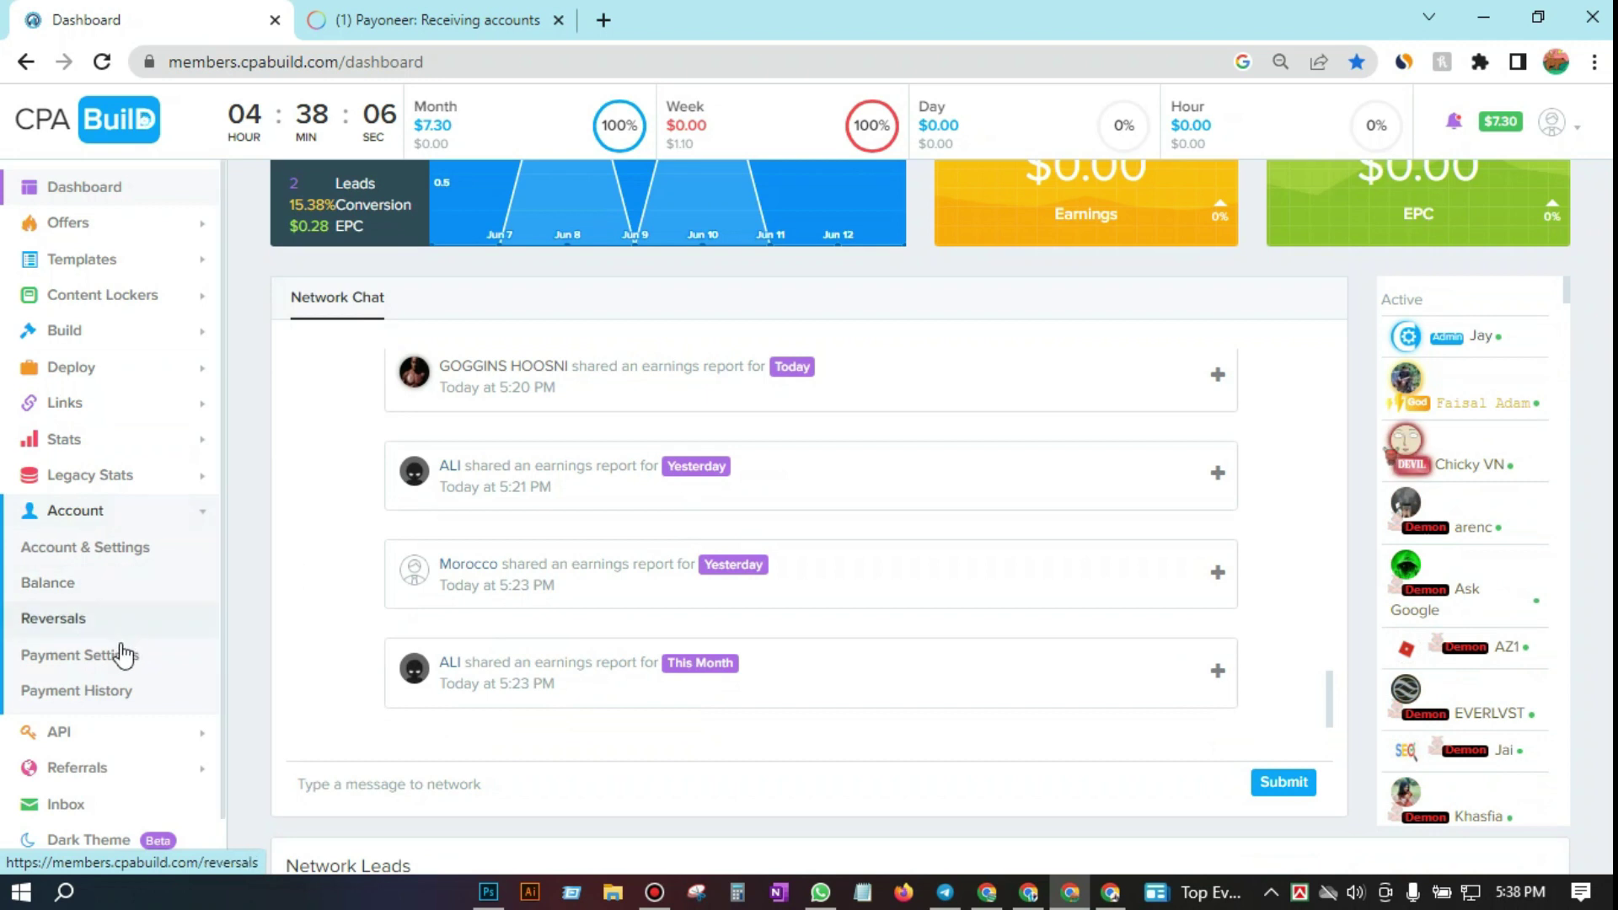
pyautogui.click(119, 654)
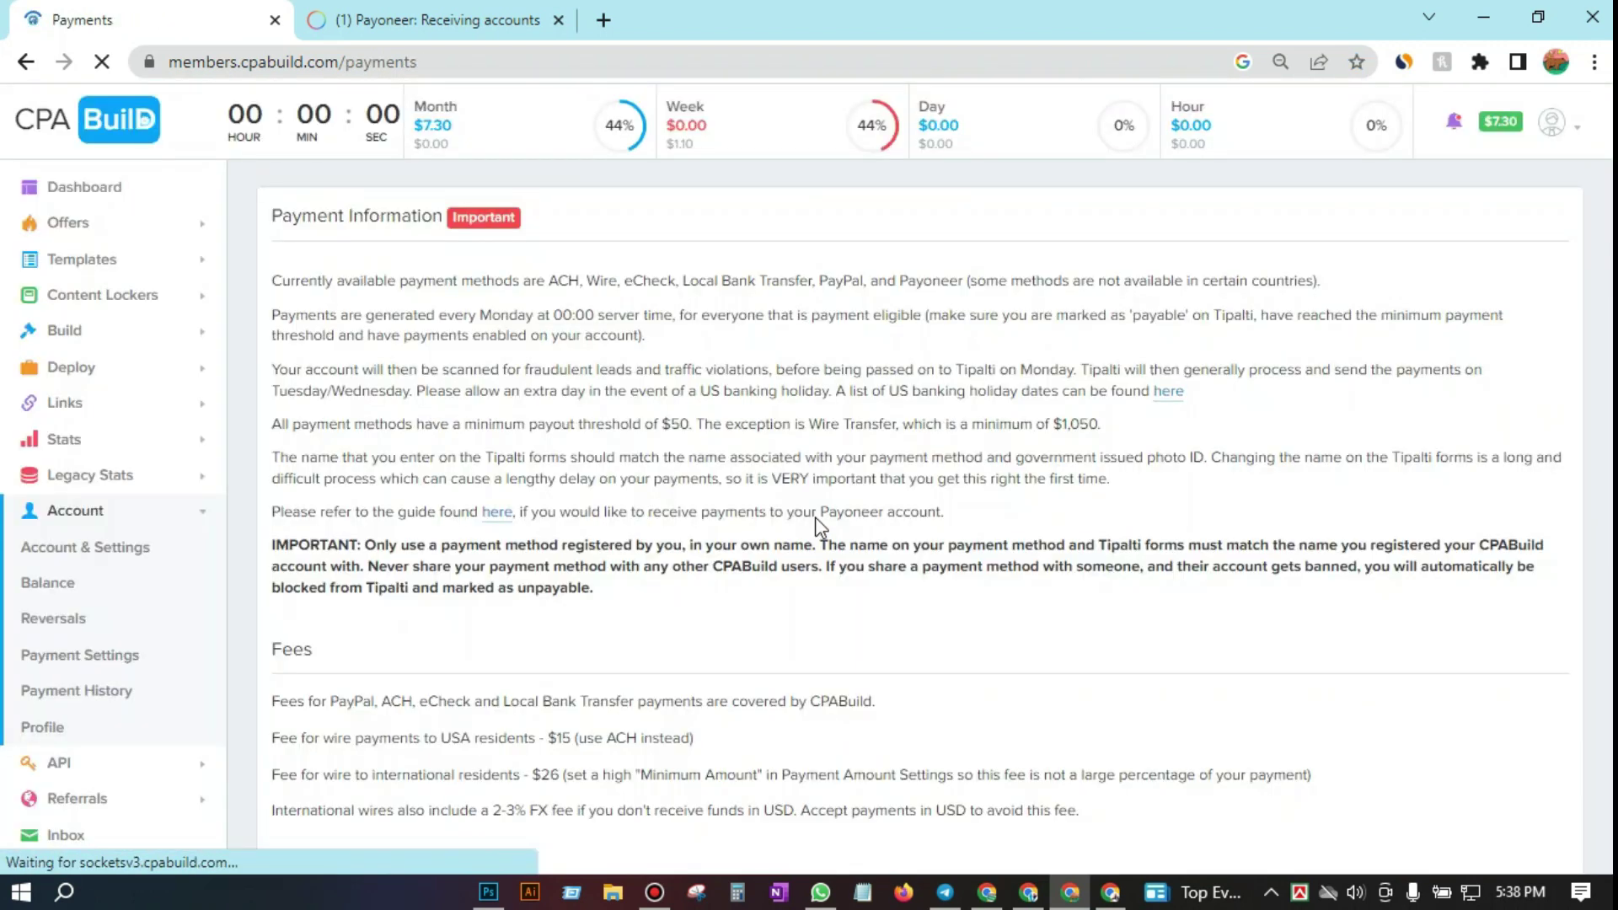
pyautogui.scroll(-10, 816, 517)
pyautogui.click(577, 491)
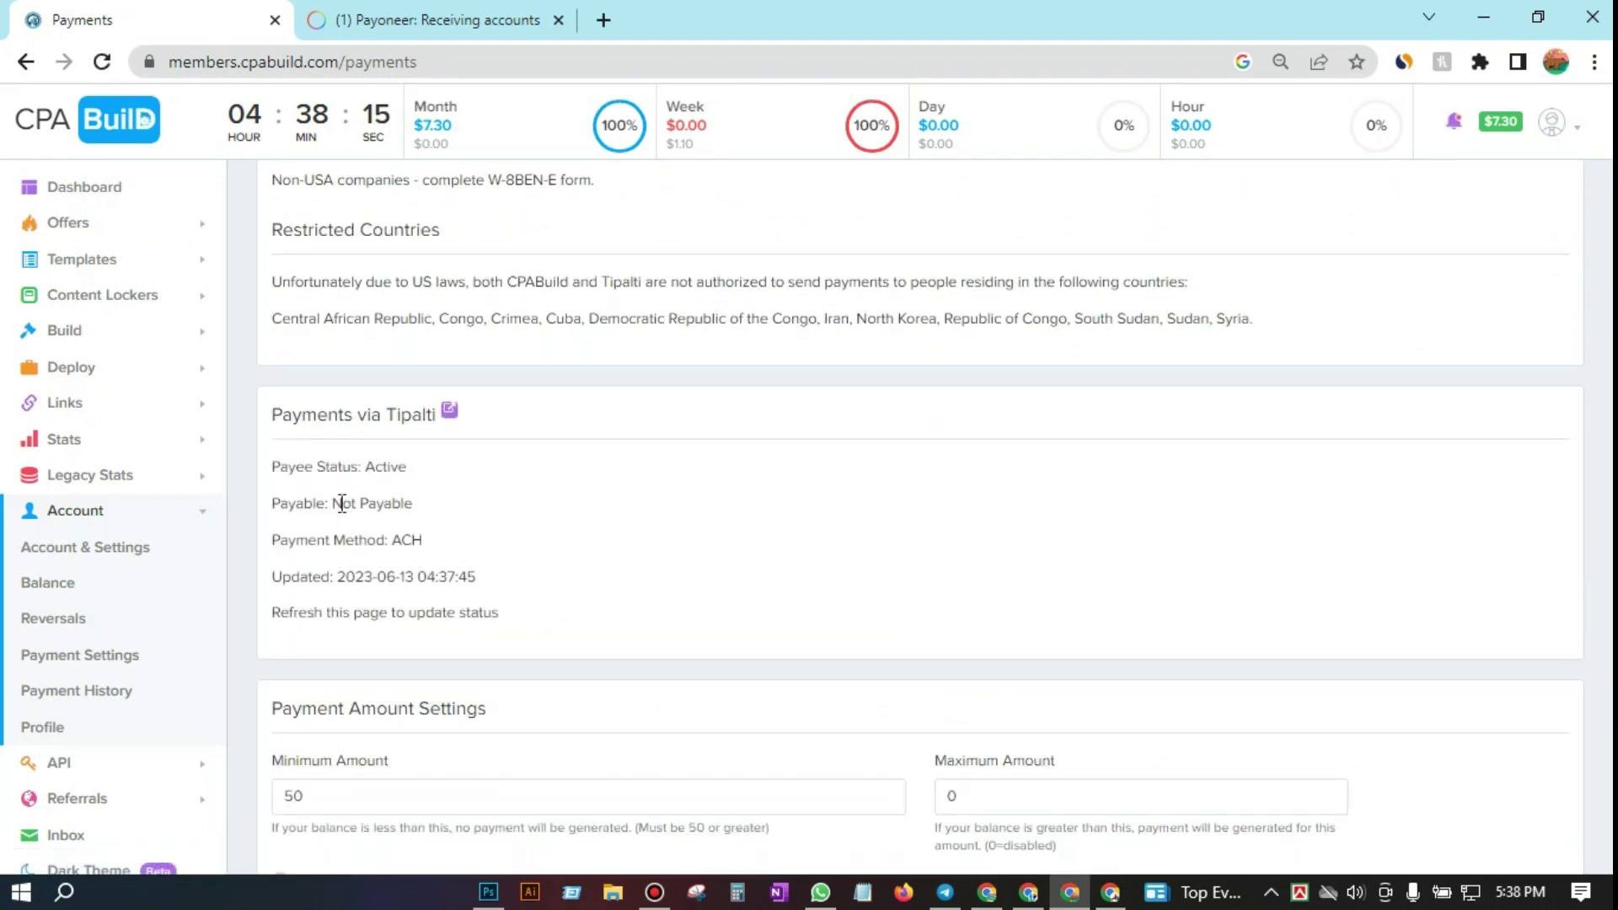
pyautogui.click(358, 504)
pyautogui.click(364, 505)
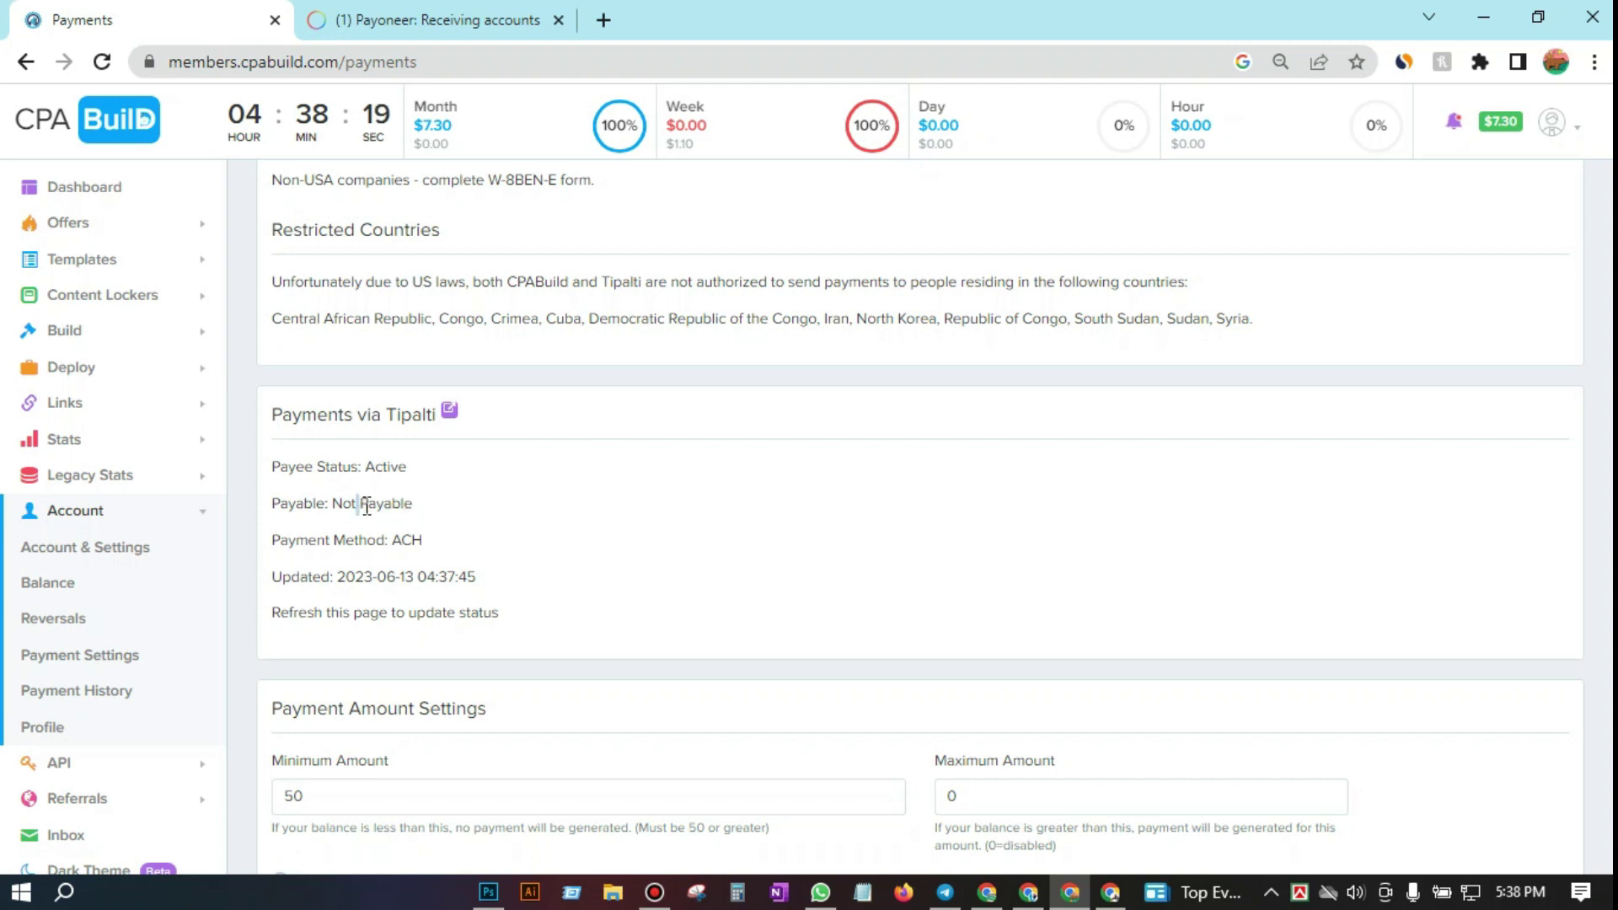